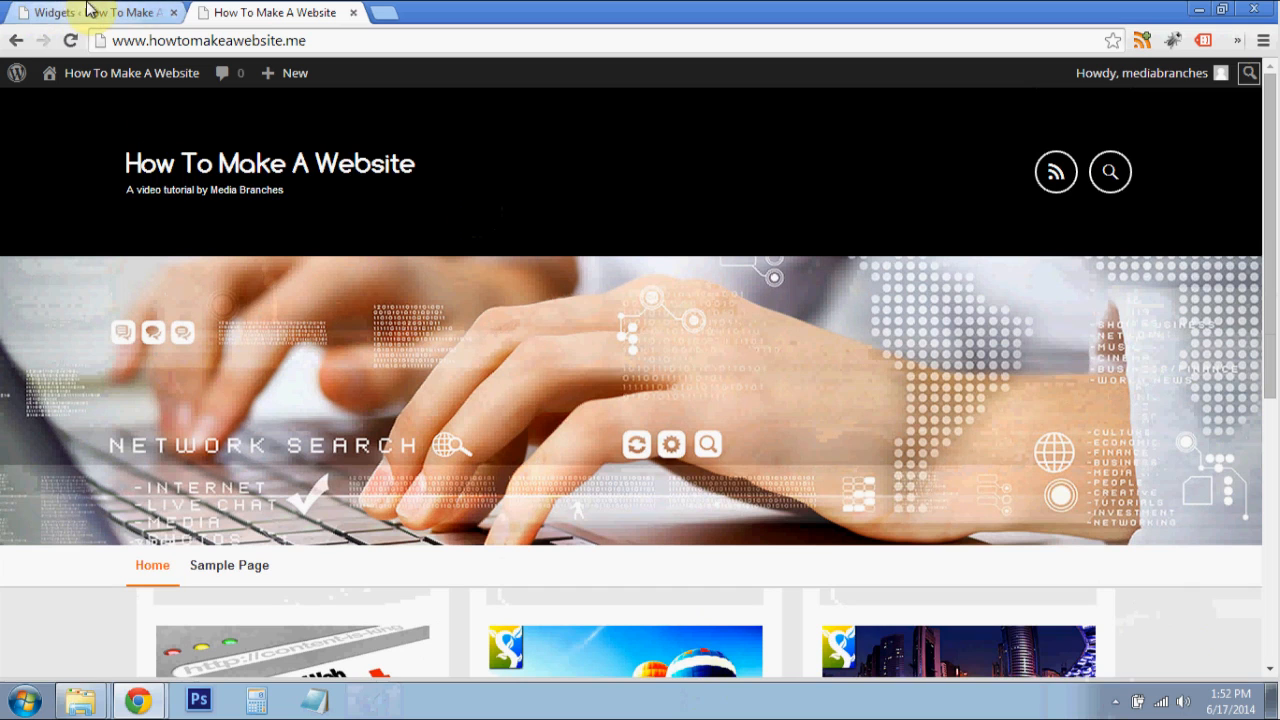
- Delete the Hello Dolly plugin from the site's installed plugins, including its files
{"action": "left_click", "coordinate": [88, 14]}
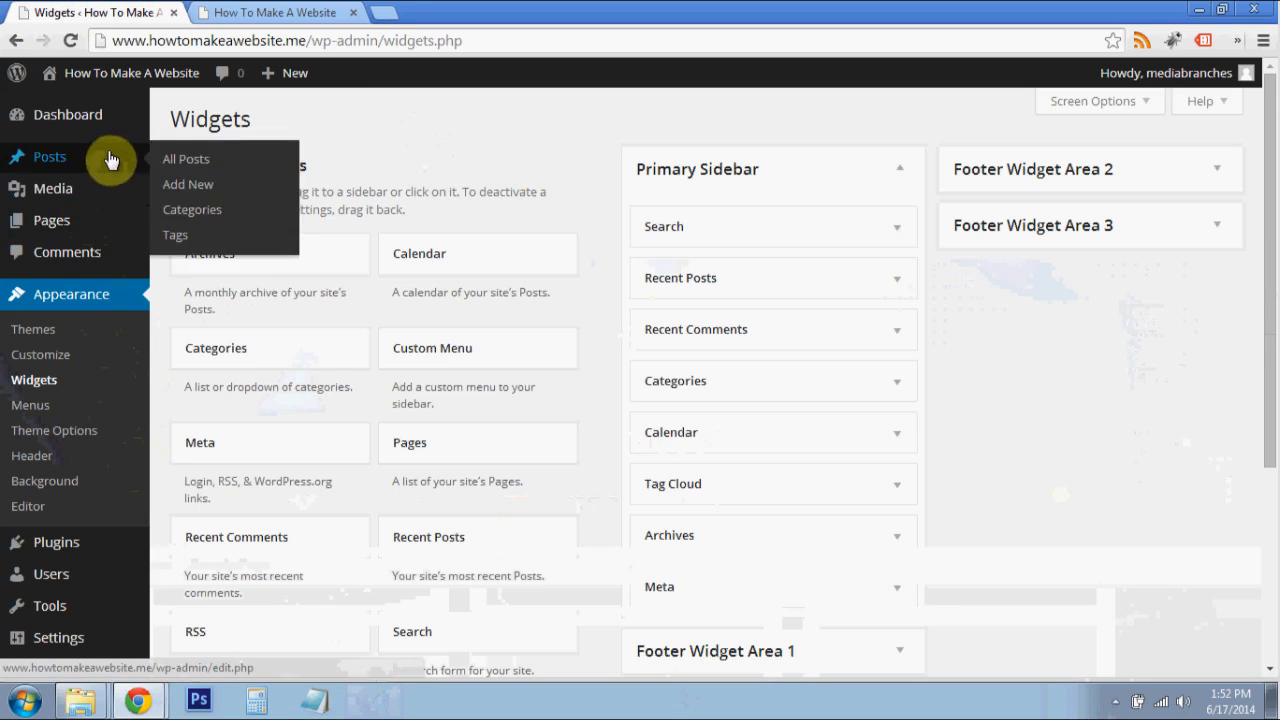
{"action": "scroll", "coordinate": [366, 297], "scroll_direction": "down", "scroll_amount": 2}
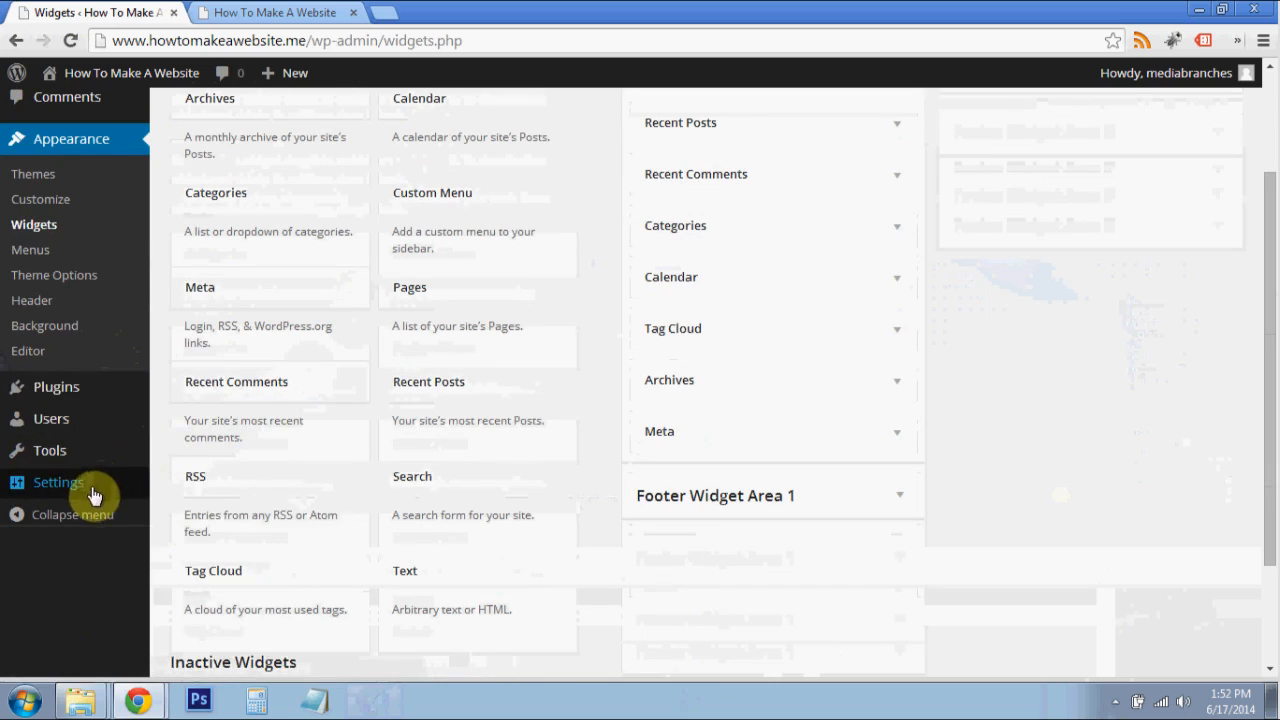
{"action": "left_click", "coordinate": [56, 392]}
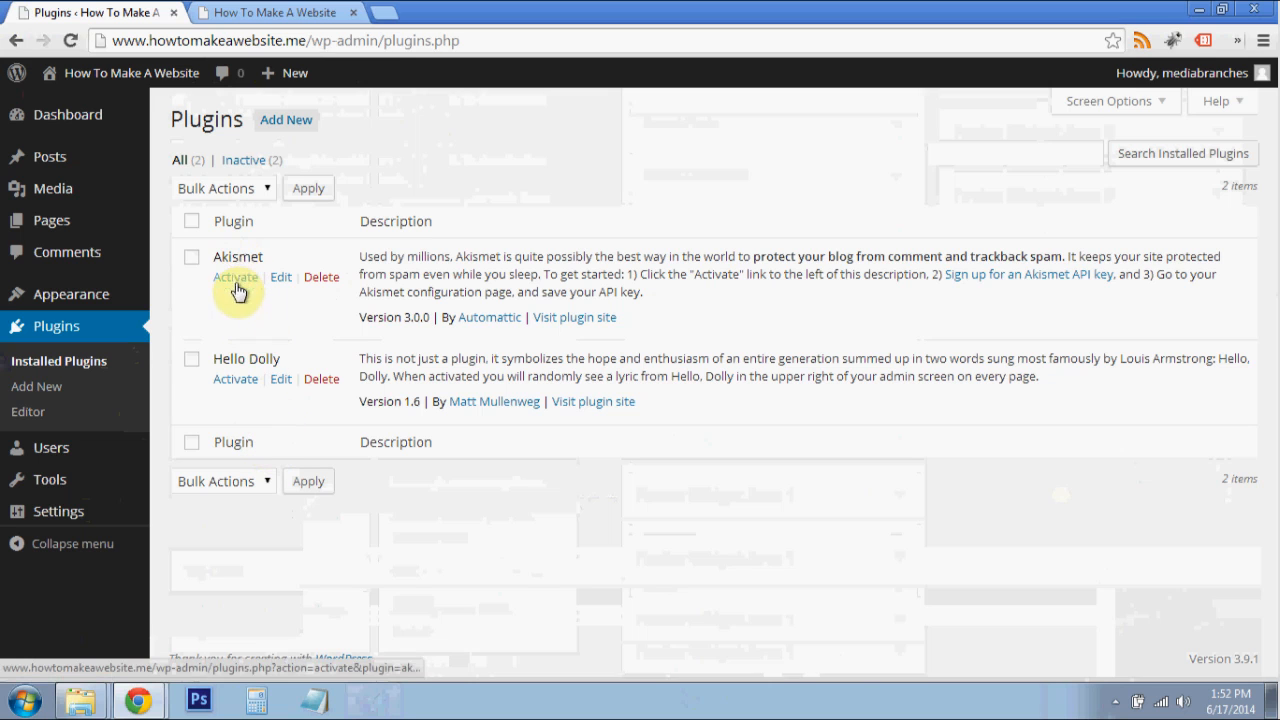
{"action": "left_click", "coordinate": [321, 379]}
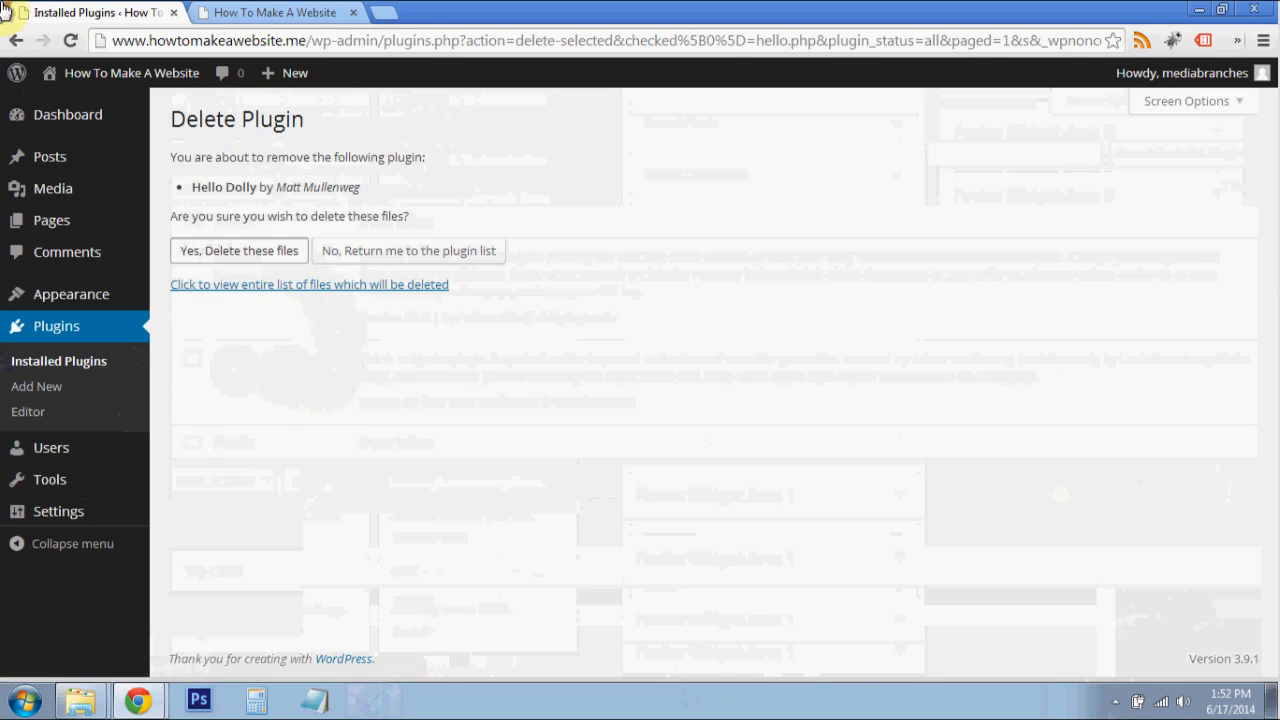
{"action": "left_click", "coordinate": [239, 250]}
- Activate the Akismet plugin and start requesting an Akismet API key from its account setup
{"action": "left_click", "coordinate": [235, 331]}
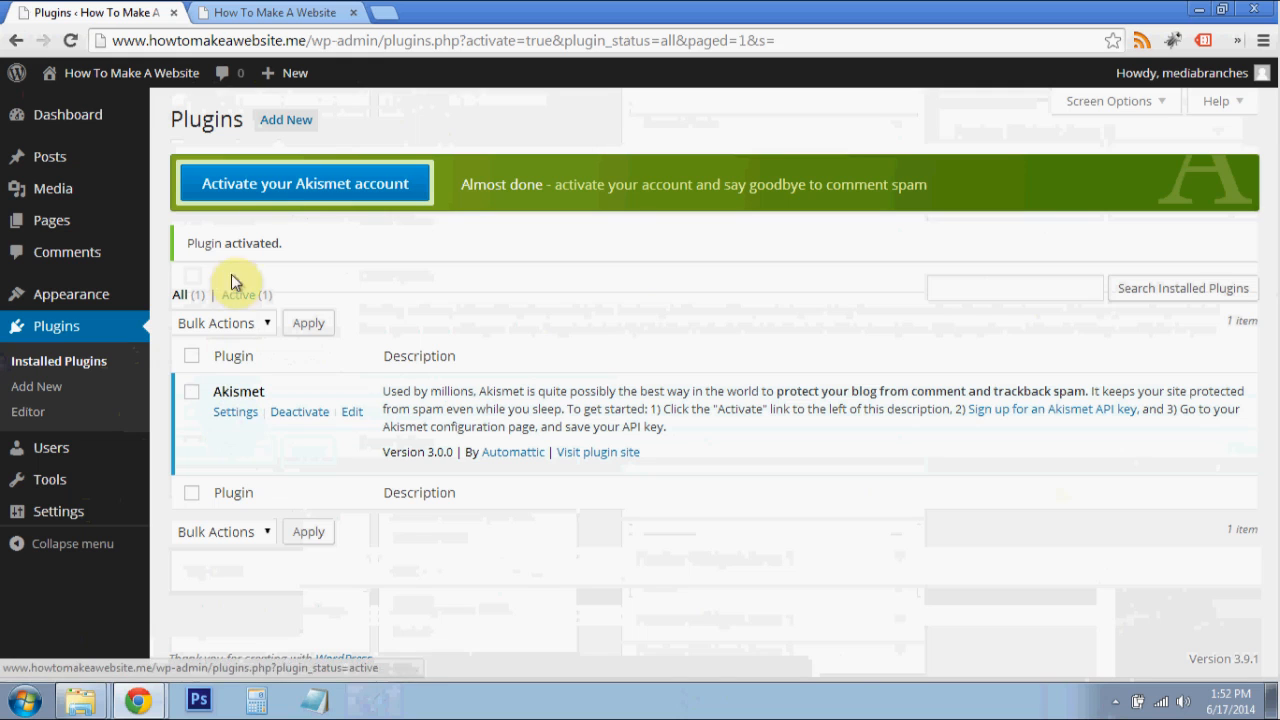
{"action": "left_click", "coordinate": [265, 193]}
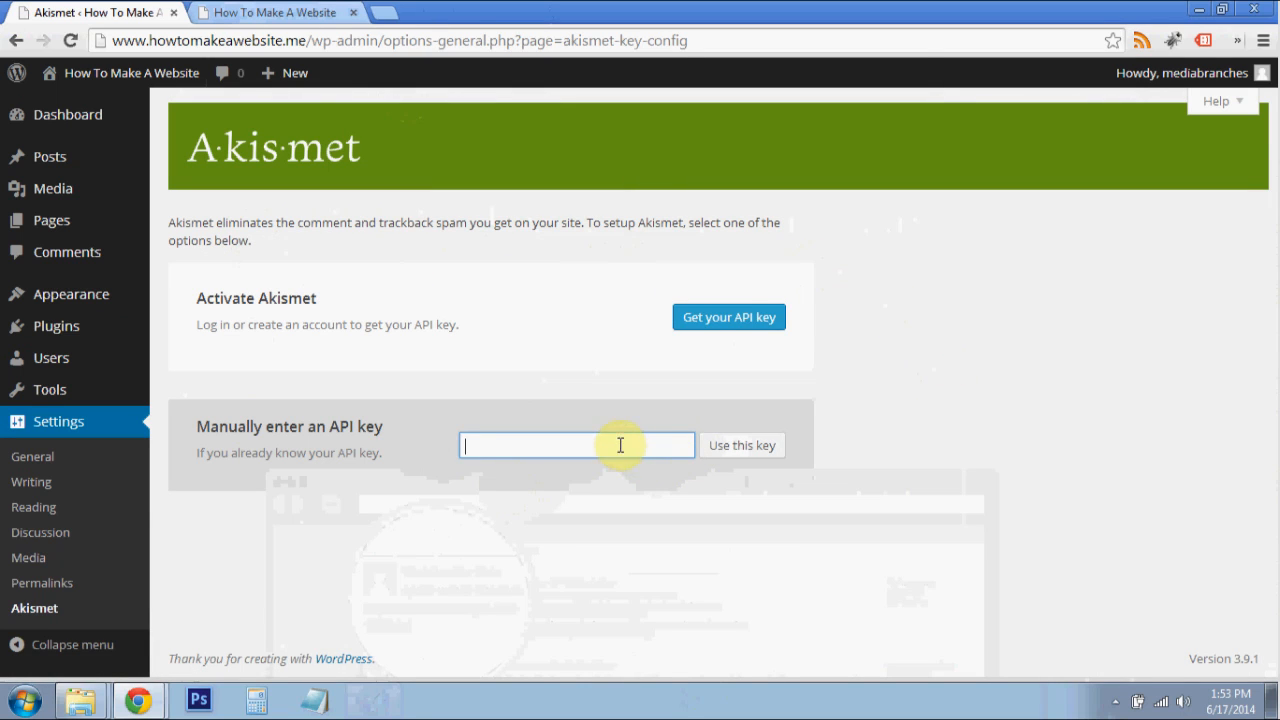
{"action": "left_click", "coordinate": [726, 322]}
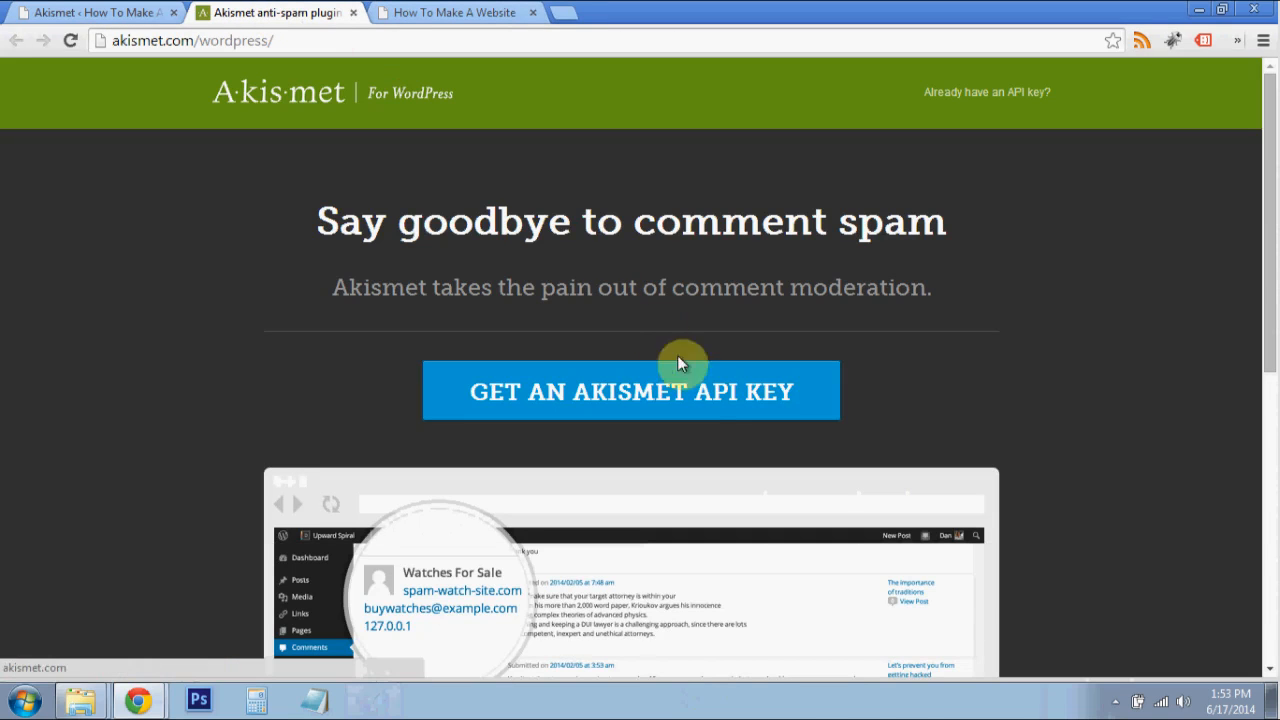
{"action": "left_click", "coordinate": [620, 396]}
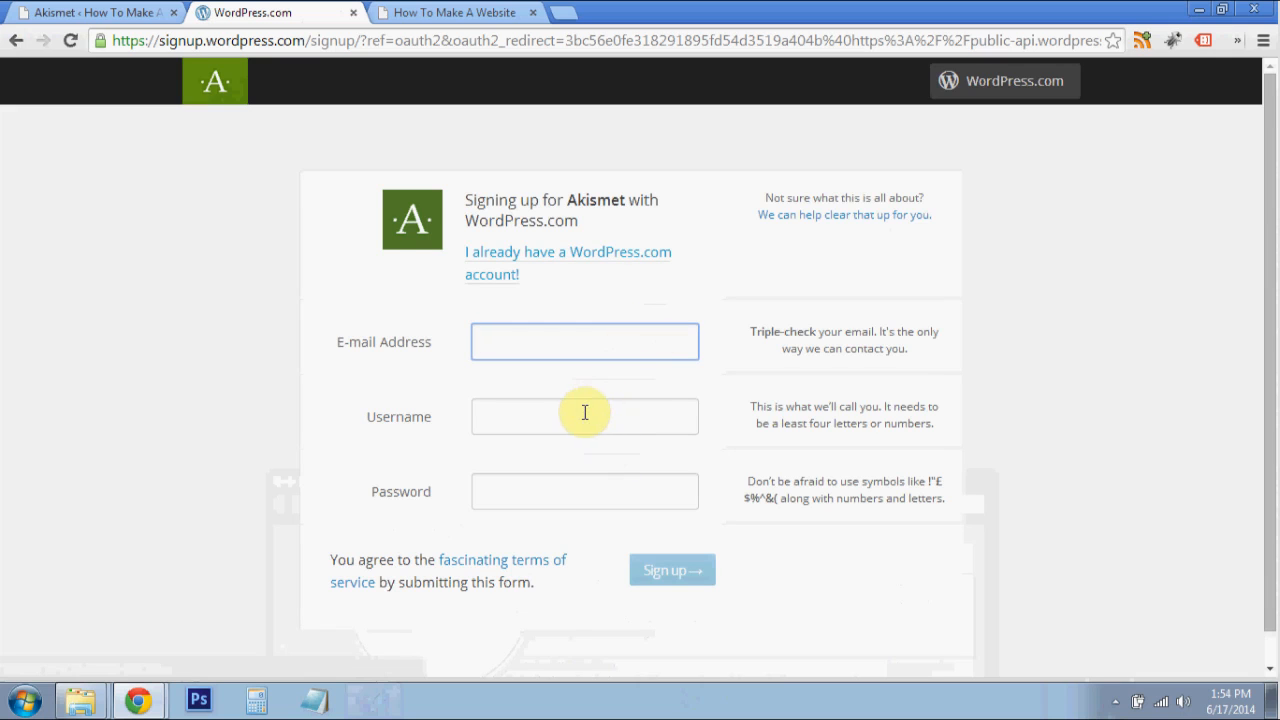
- Sign in to Akismet with an existing WordPress.com account, entering the account's email address and password
{"action": "scroll", "coordinate": [585, 412], "scroll_direction": "down", "scroll_amount": 1}
{"action": "scroll", "coordinate": [583, 406], "scroll_direction": "up", "scroll_amount": 1}
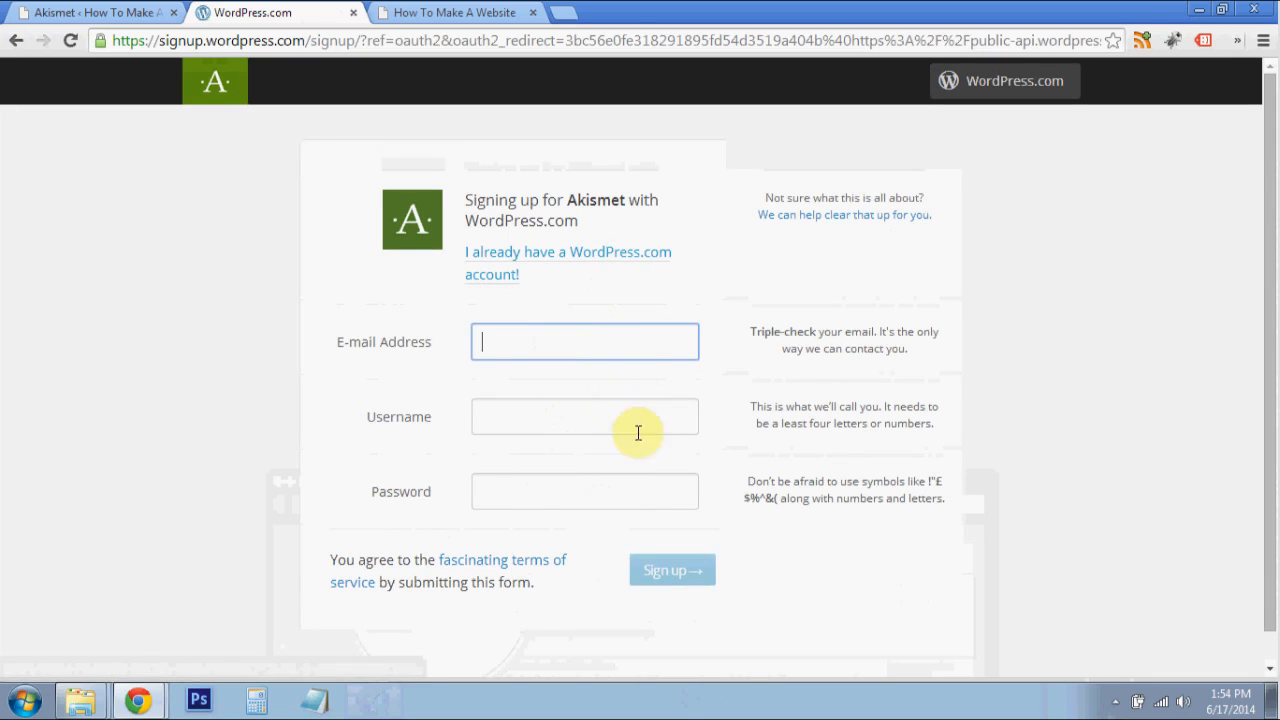
{"action": "left_click", "coordinate": [536, 261]}
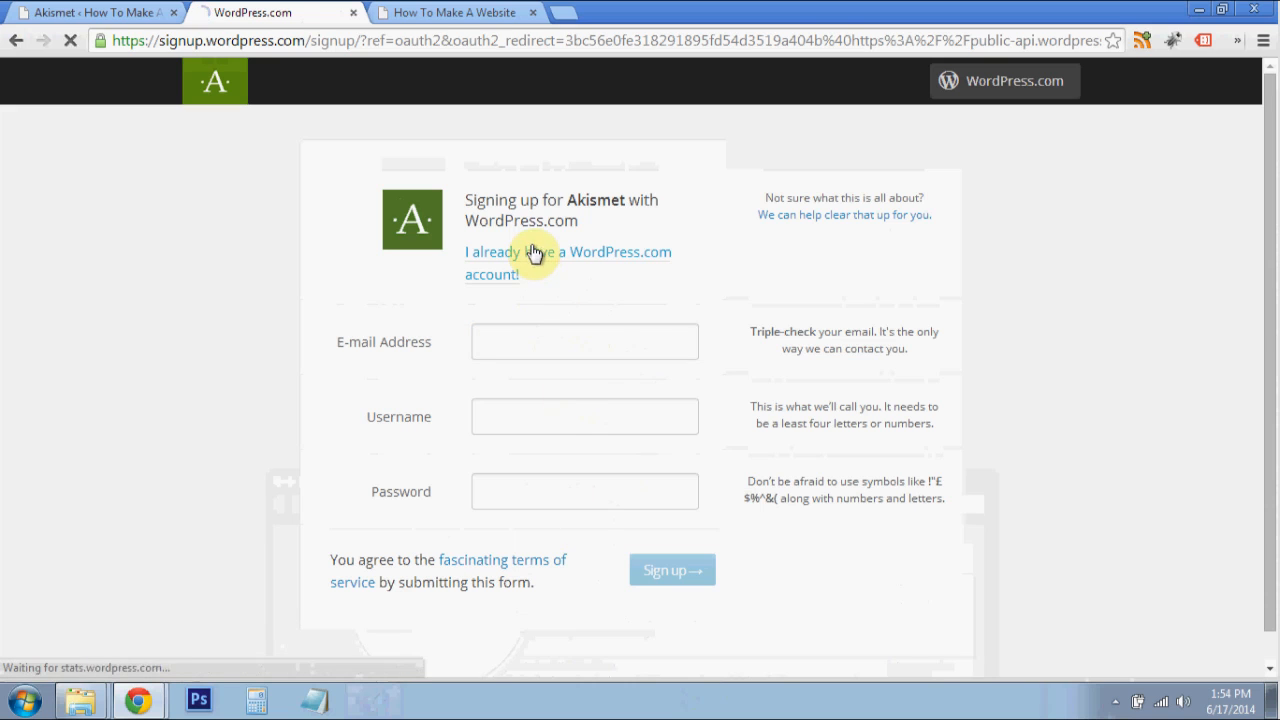
{"action": "left_click", "coordinate": [571, 196]}
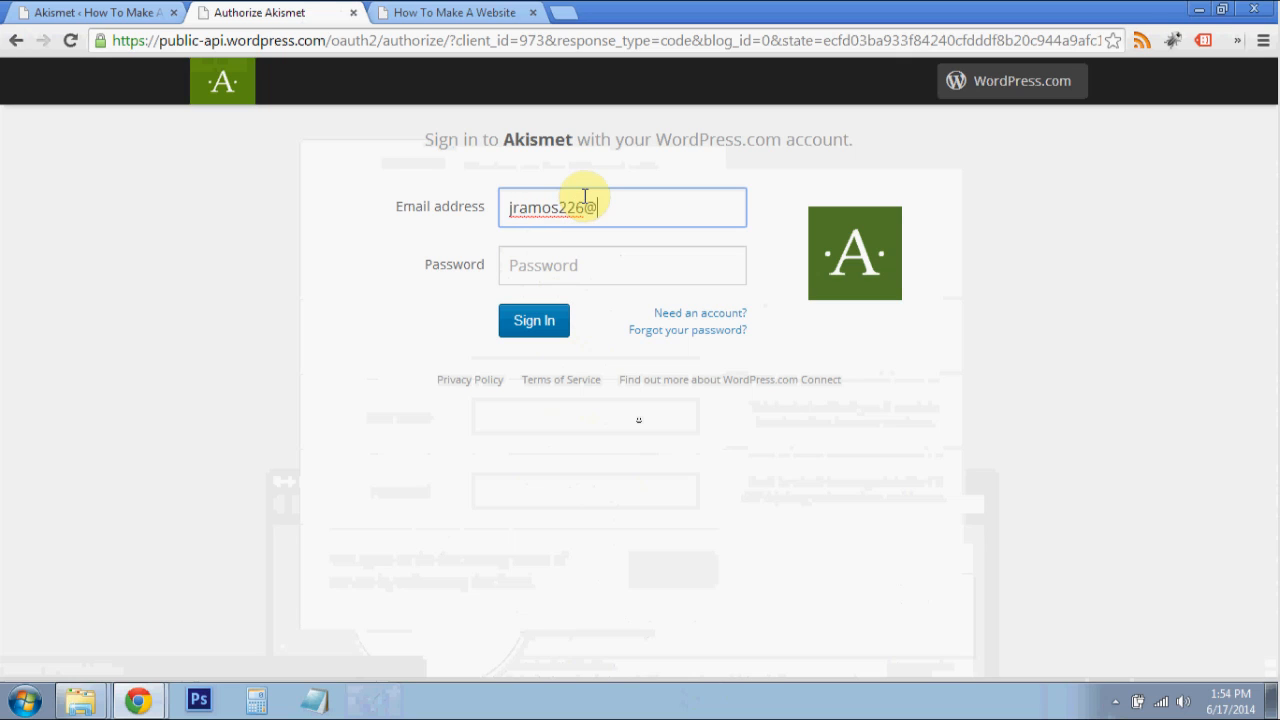
{"action": "key", "text": "Tab"}
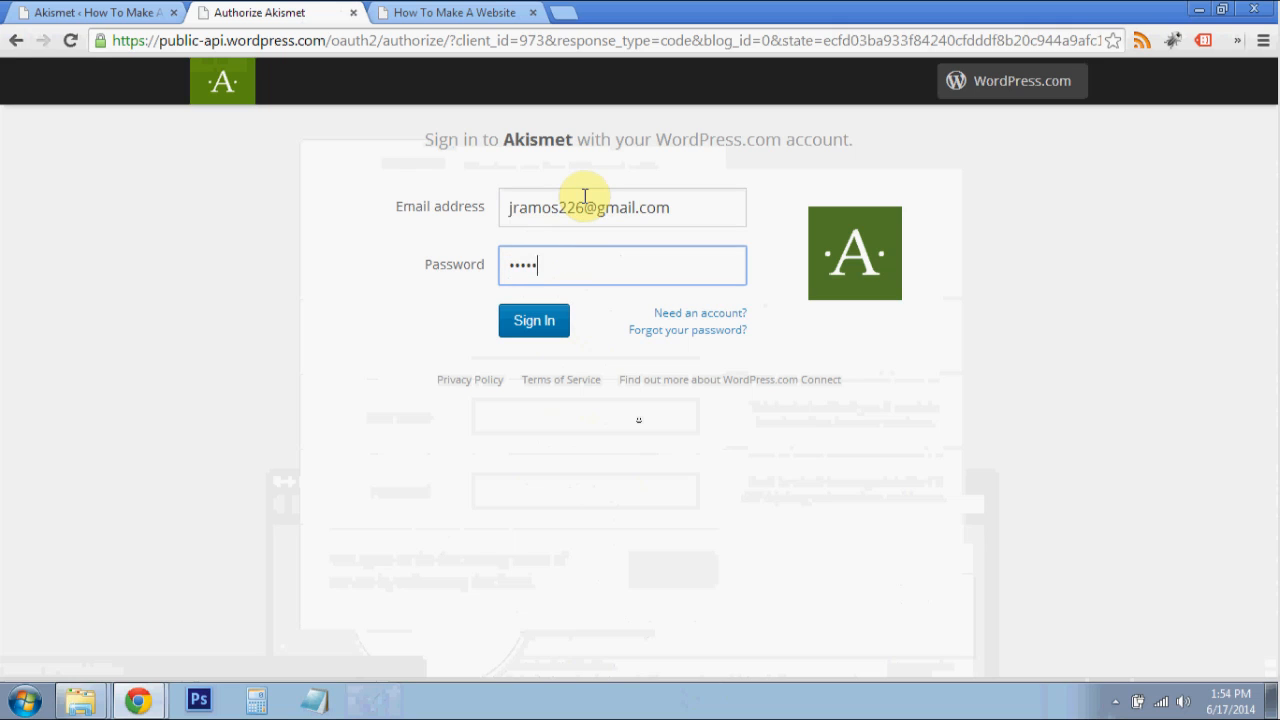
{"action": "left_click", "coordinate": [555, 319]}
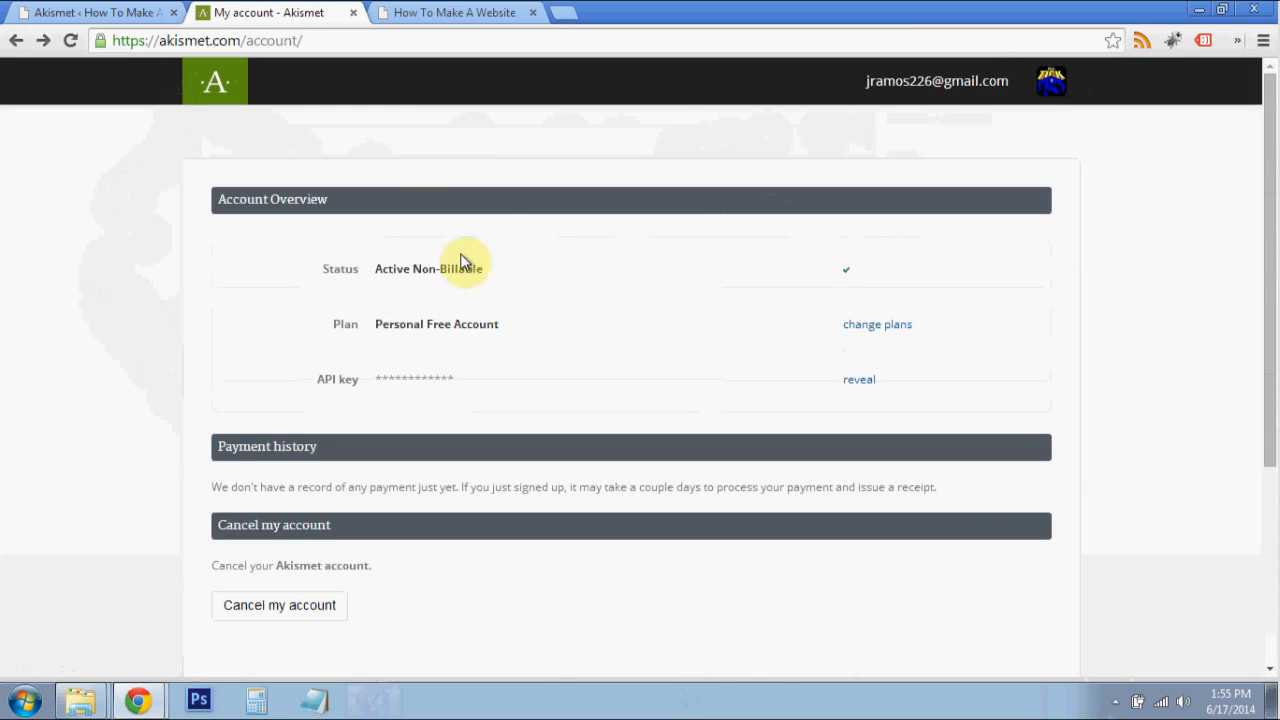
- Reveal the API key in the Akismet account overview and copy it
{"action": "left_click", "coordinate": [921, 80]}
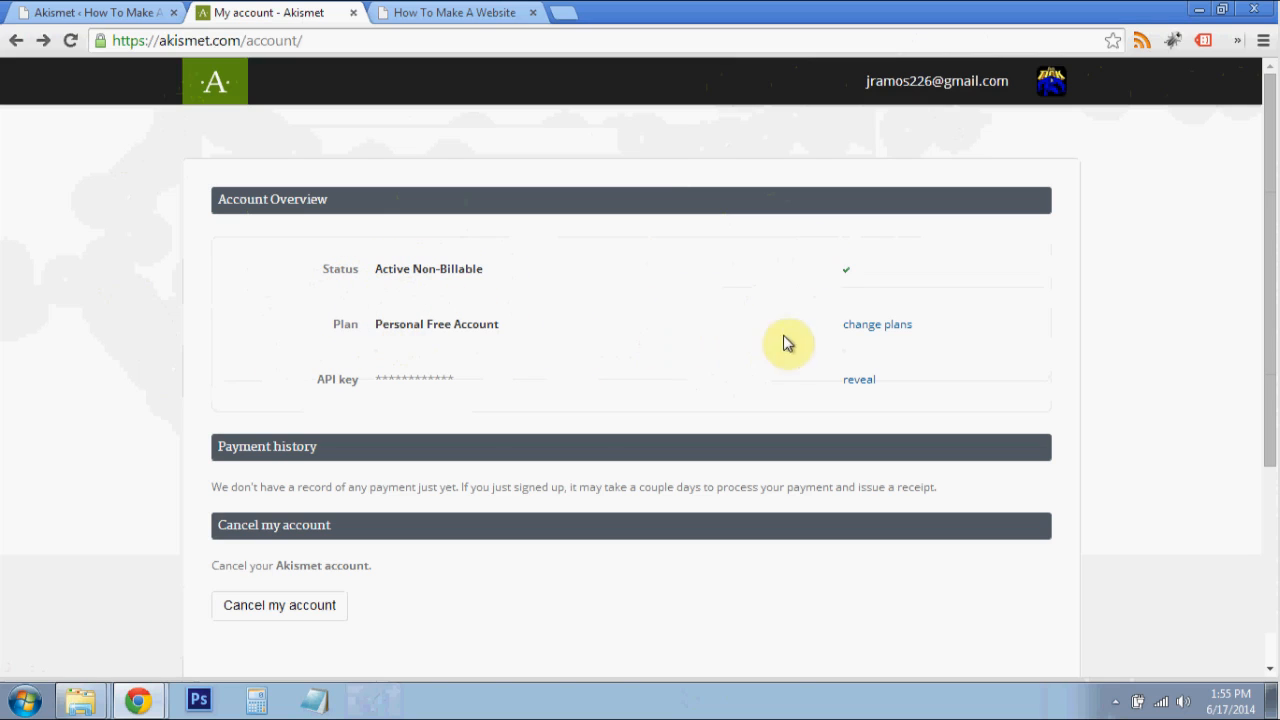
{"action": "left_click_drag", "start_coordinate": [333, 384], "coordinate": [857, 393]}
{"action": "left_click", "coordinate": [857, 393]}
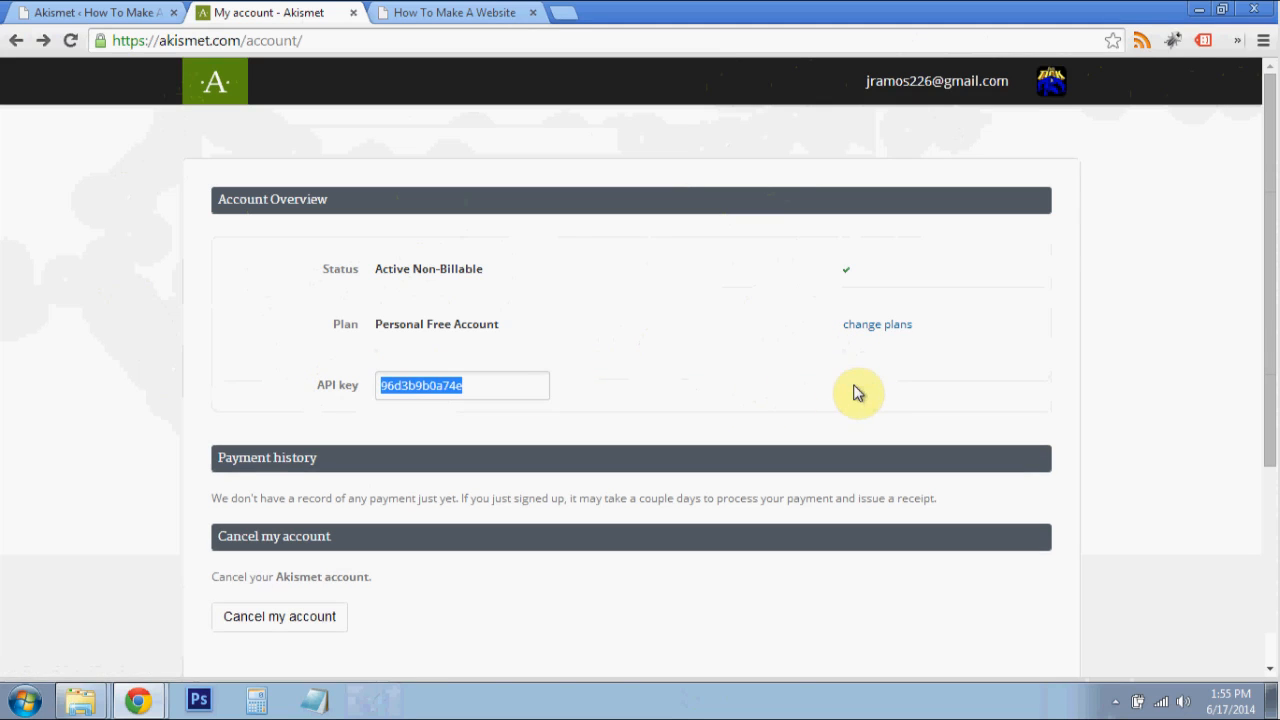
{"action": "right_click", "coordinate": [495, 395]}
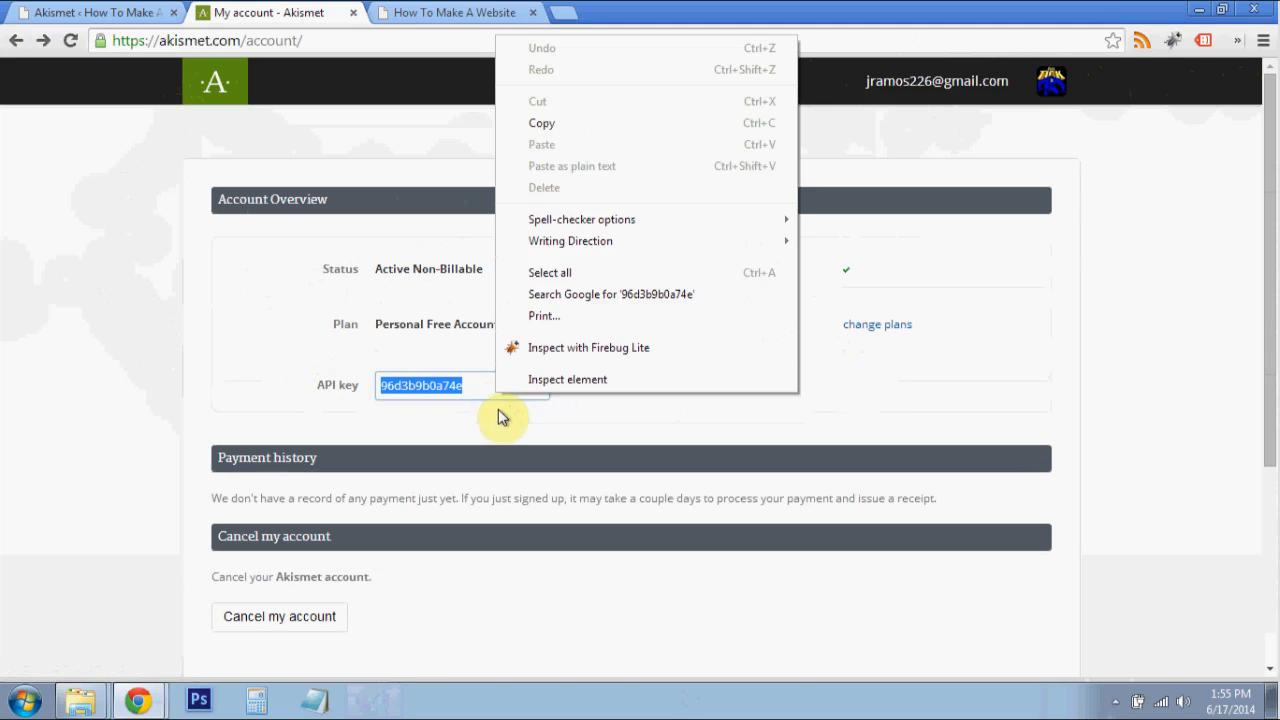
{"action": "left_click", "coordinate": [543, 128]}
- Paste the copied API key into the site's manual Akismet key field and apply it
{"action": "left_click", "coordinate": [428, 10]}
{"action": "left_click", "coordinate": [86, 10]}
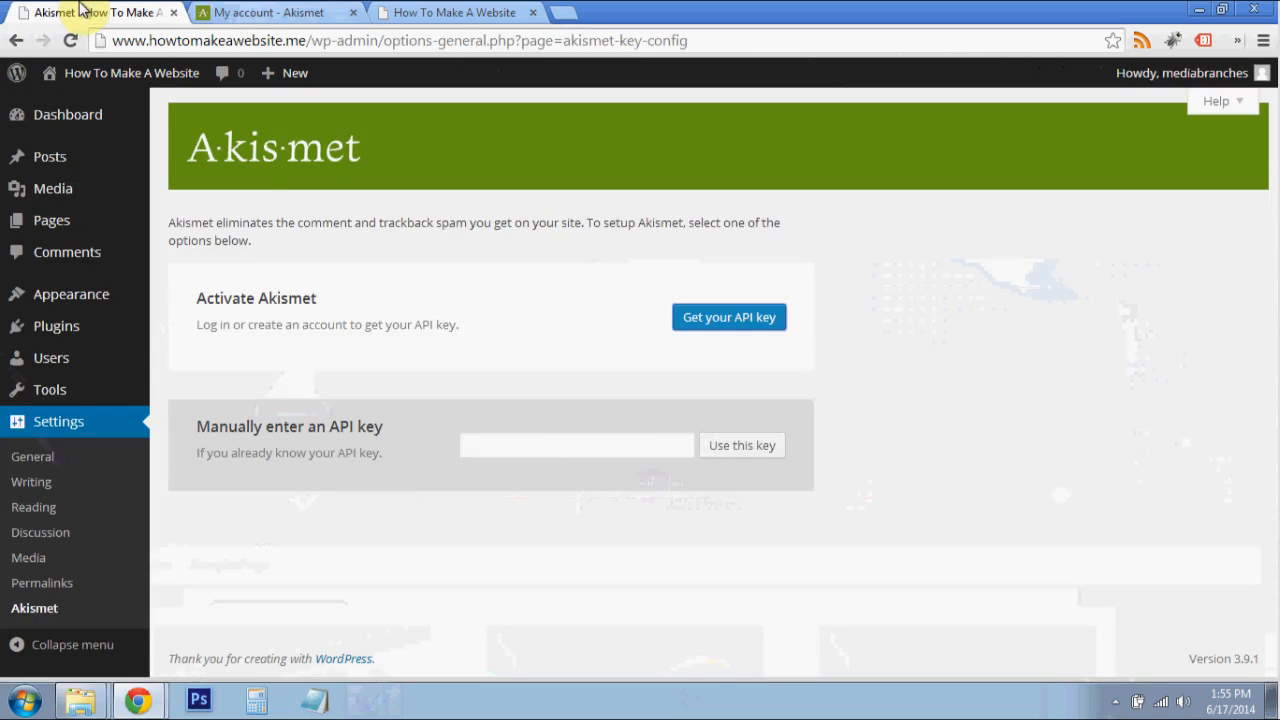
{"action": "left_click", "coordinate": [537, 446]}
{"action": "key", "text": "ctrl+v"}
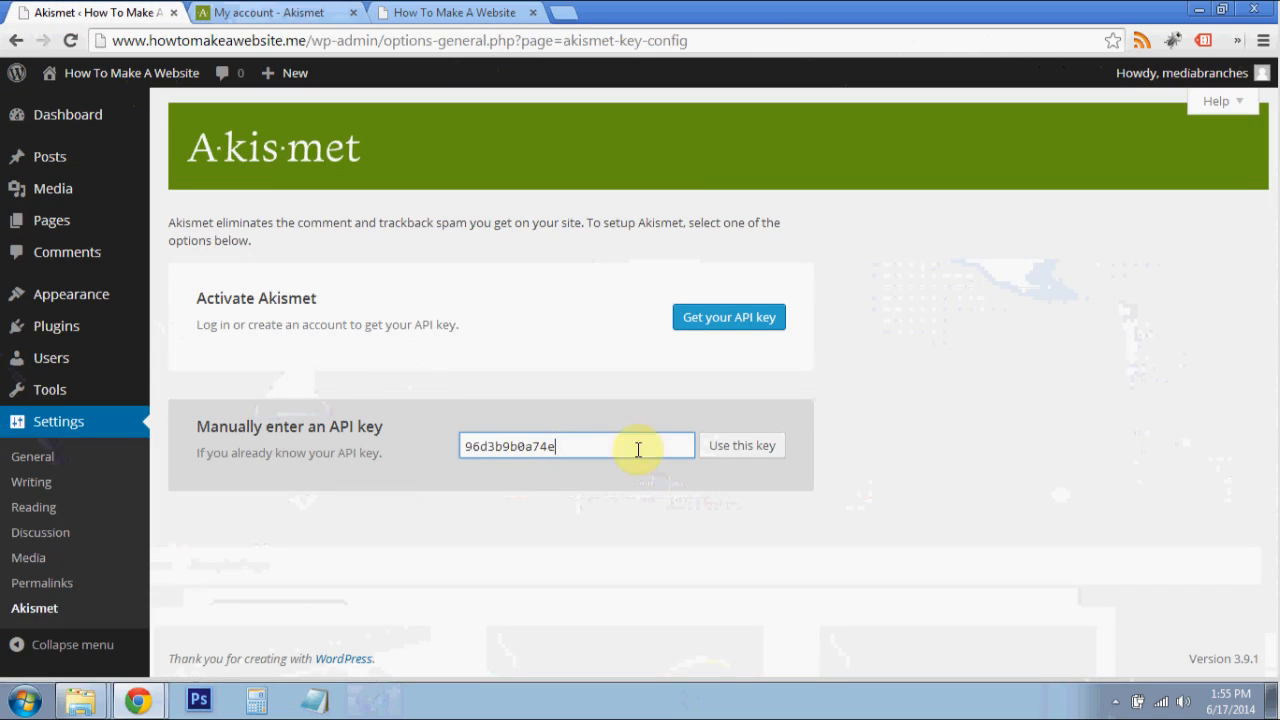
{"action": "left_click", "coordinate": [752, 452]}
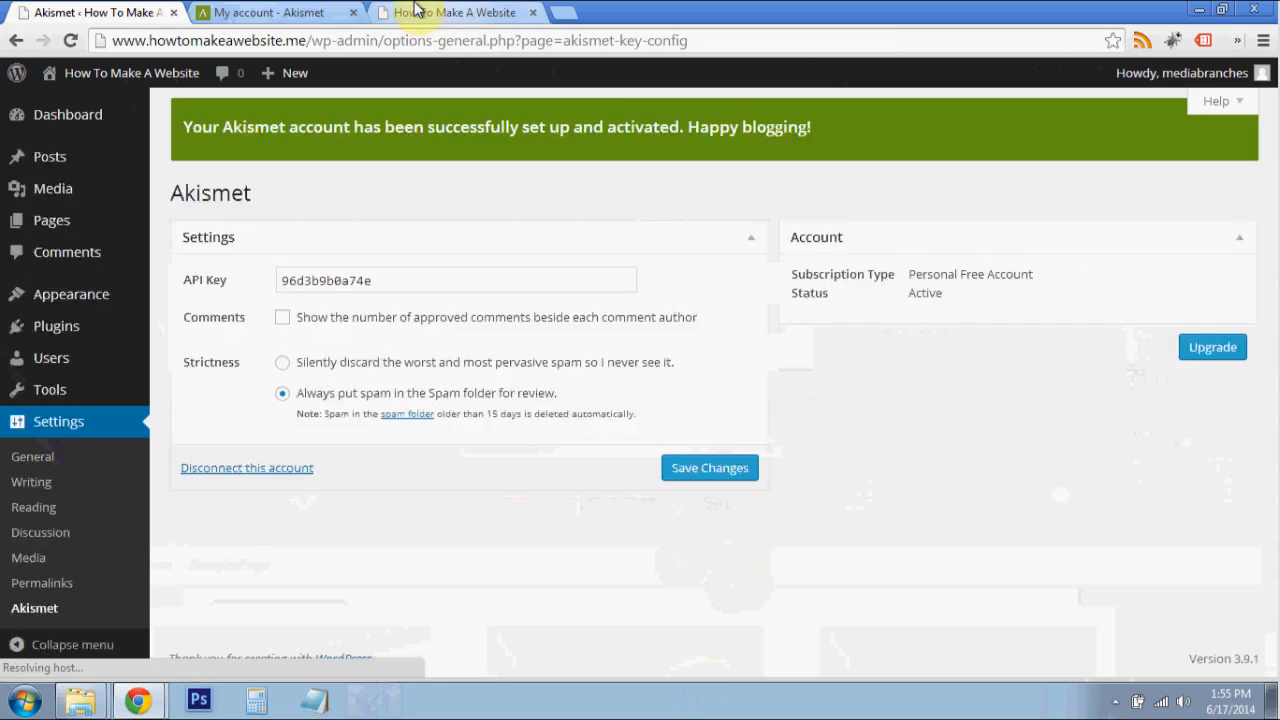
- Close the Akismet account page and return to the site's Akismet settings
{"action": "left_click", "coordinate": [352, 10]}
{"action": "left_click", "coordinate": [352, 13]}
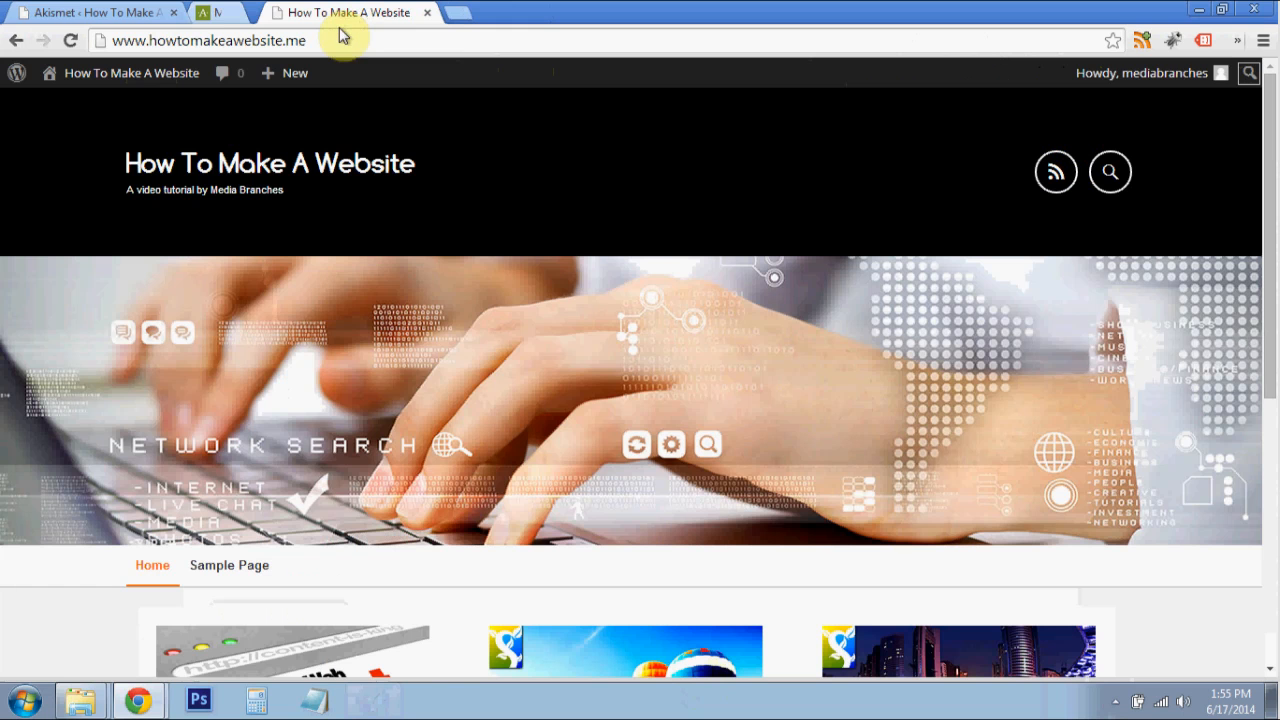
{"action": "left_click", "coordinate": [90, 12]}
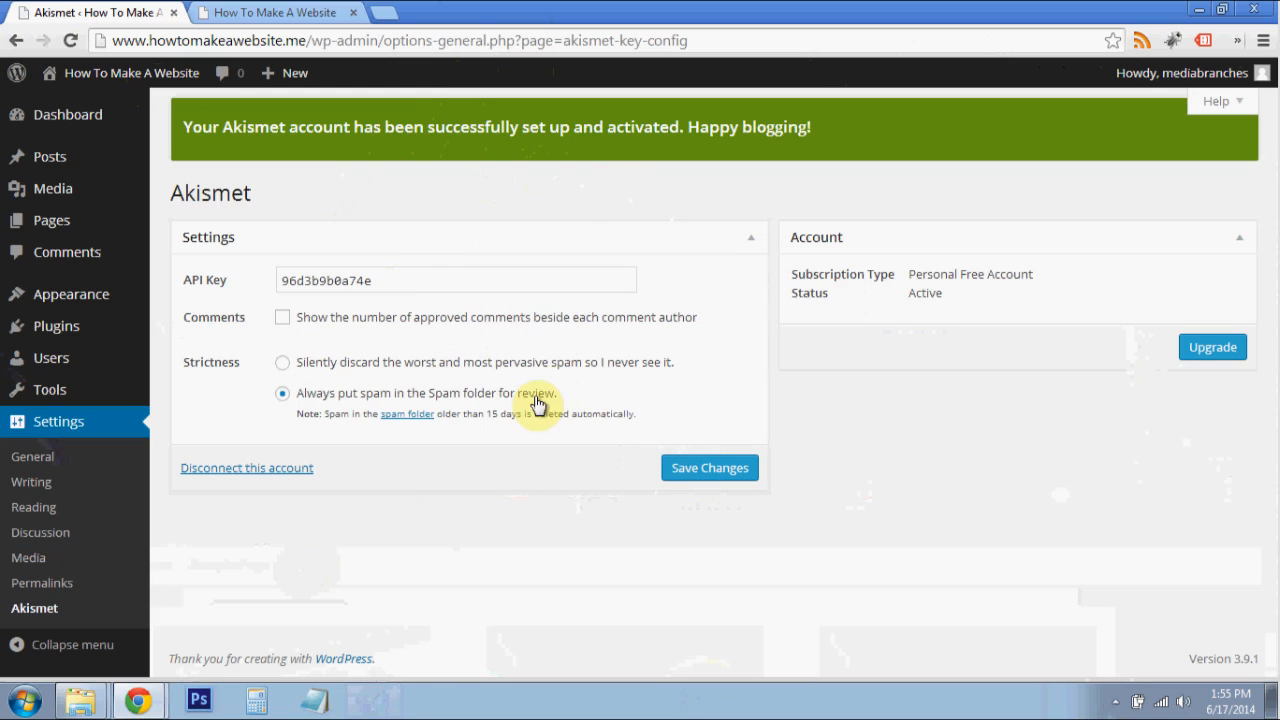
- Search the WordPress plugin directory for "wp security" to add a new plugin
{"action": "mouse_move", "coordinate": [72, 334]}
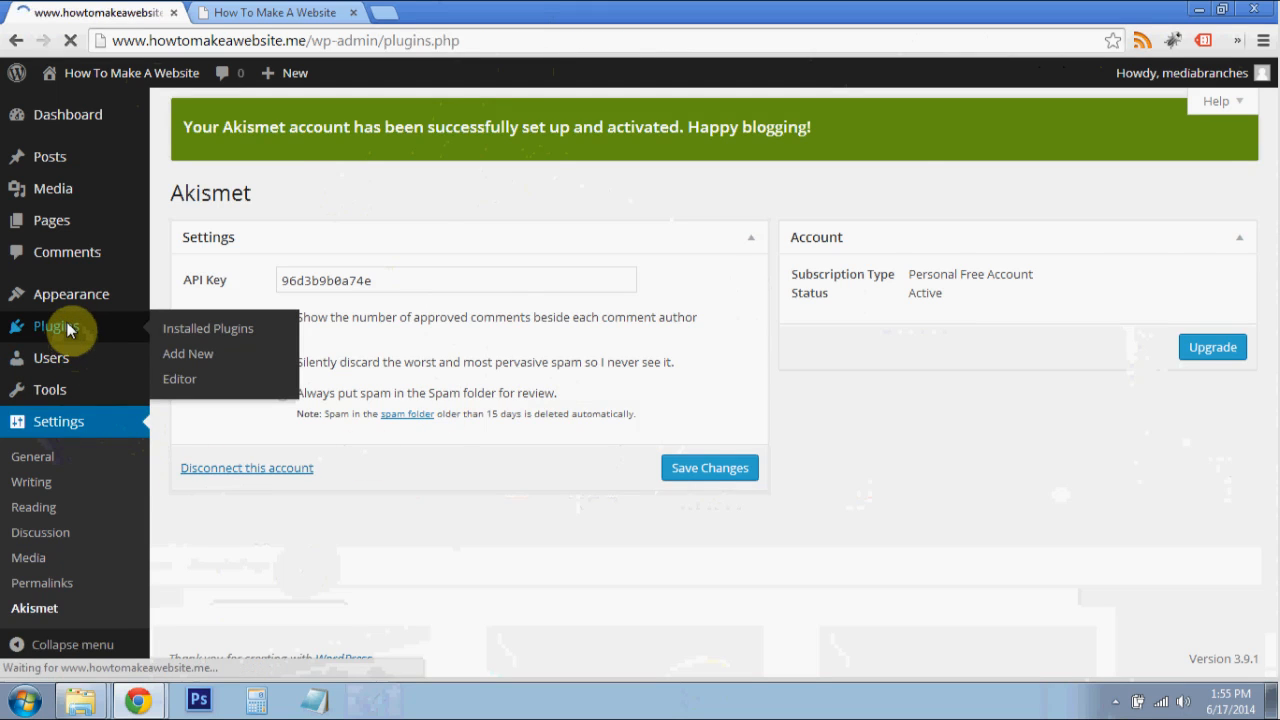
{"action": "left_click", "coordinate": [285, 120]}
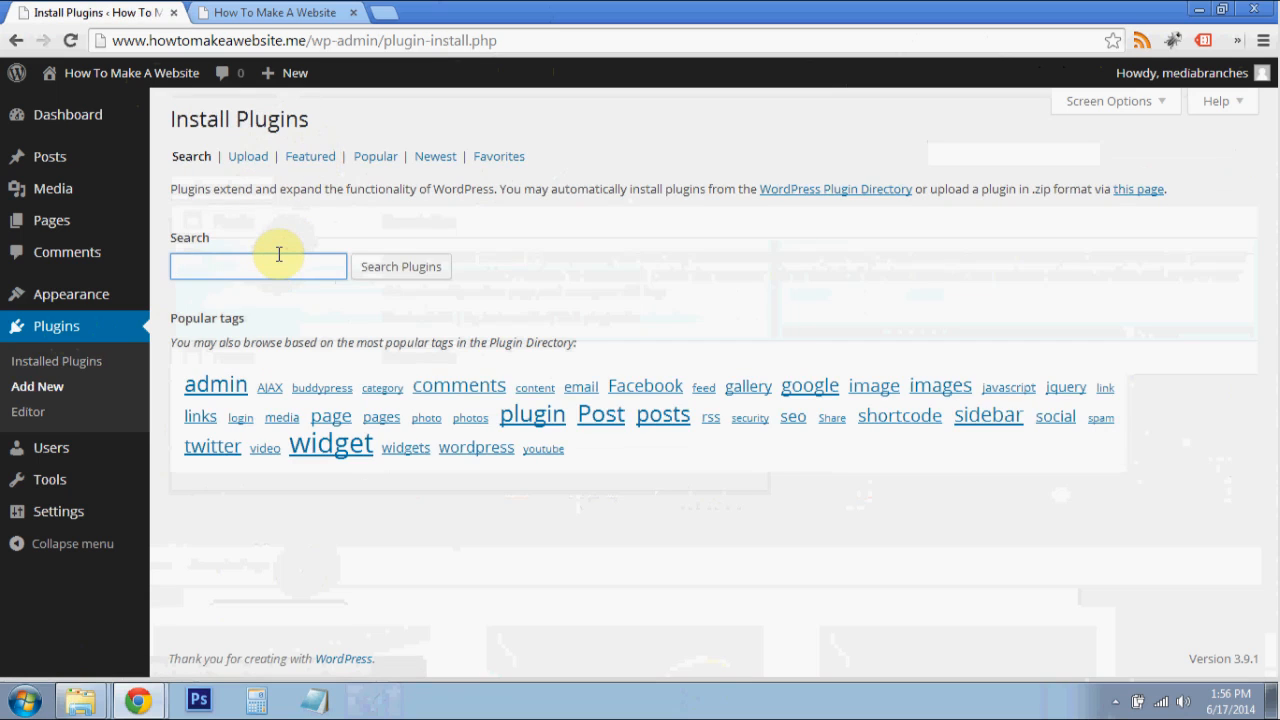
{"action": "type", "text": "Wp Se"}
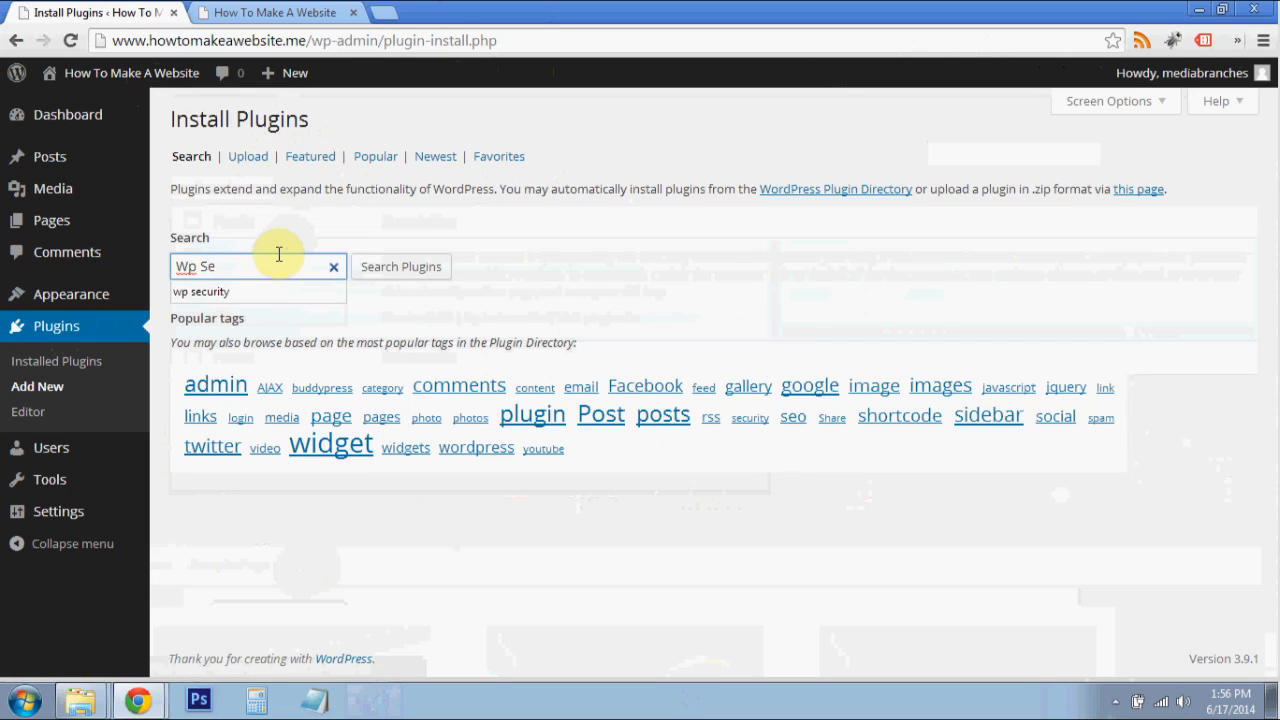
{"action": "key", "text": "Down"}
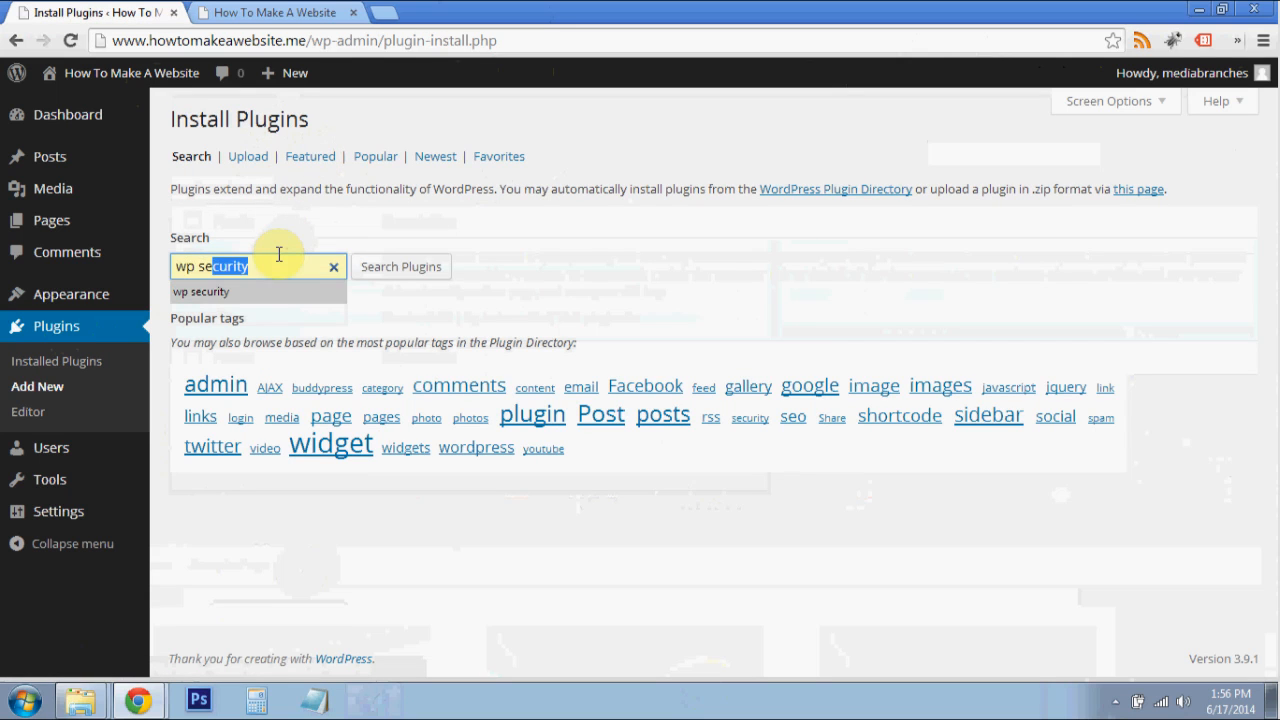
{"action": "key", "text": "Return"}
{"action": "left_click", "coordinate": [426, 268]}
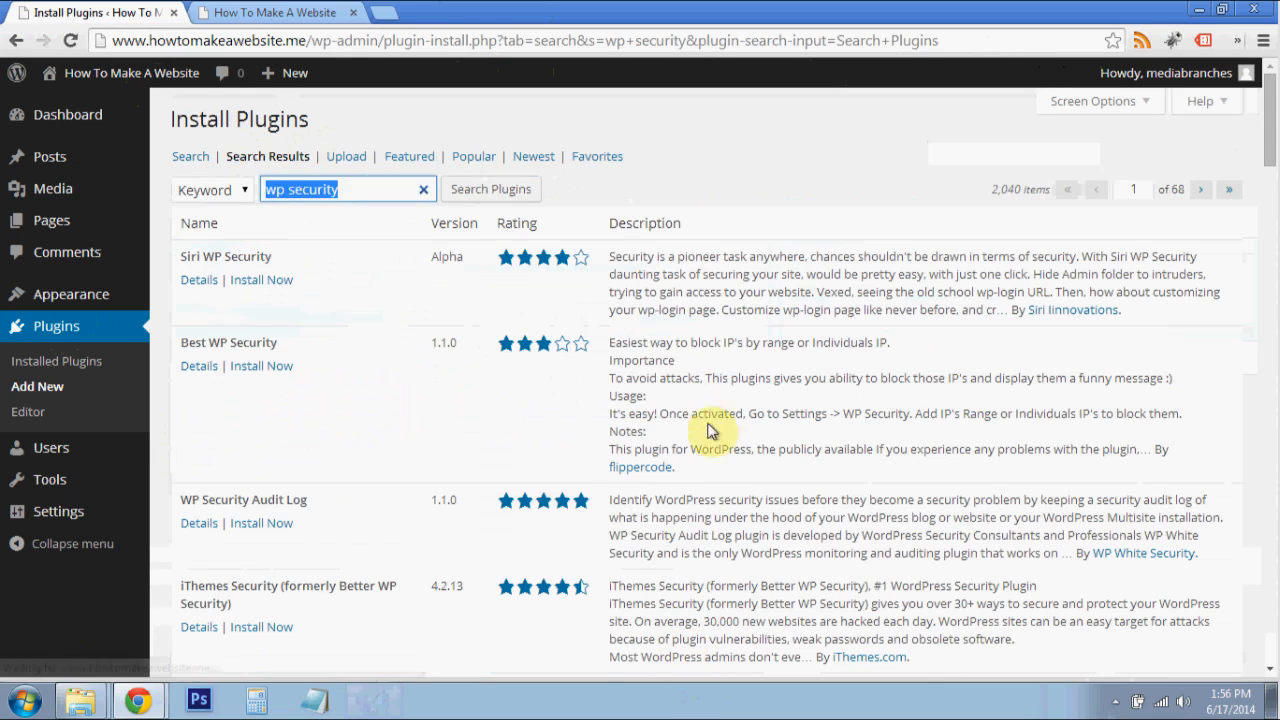
- Install the Acunetix WP Security plugin from the search results and activate it
{"action": "scroll", "coordinate": [305, 400], "scroll_direction": "down", "scroll_amount": 4}
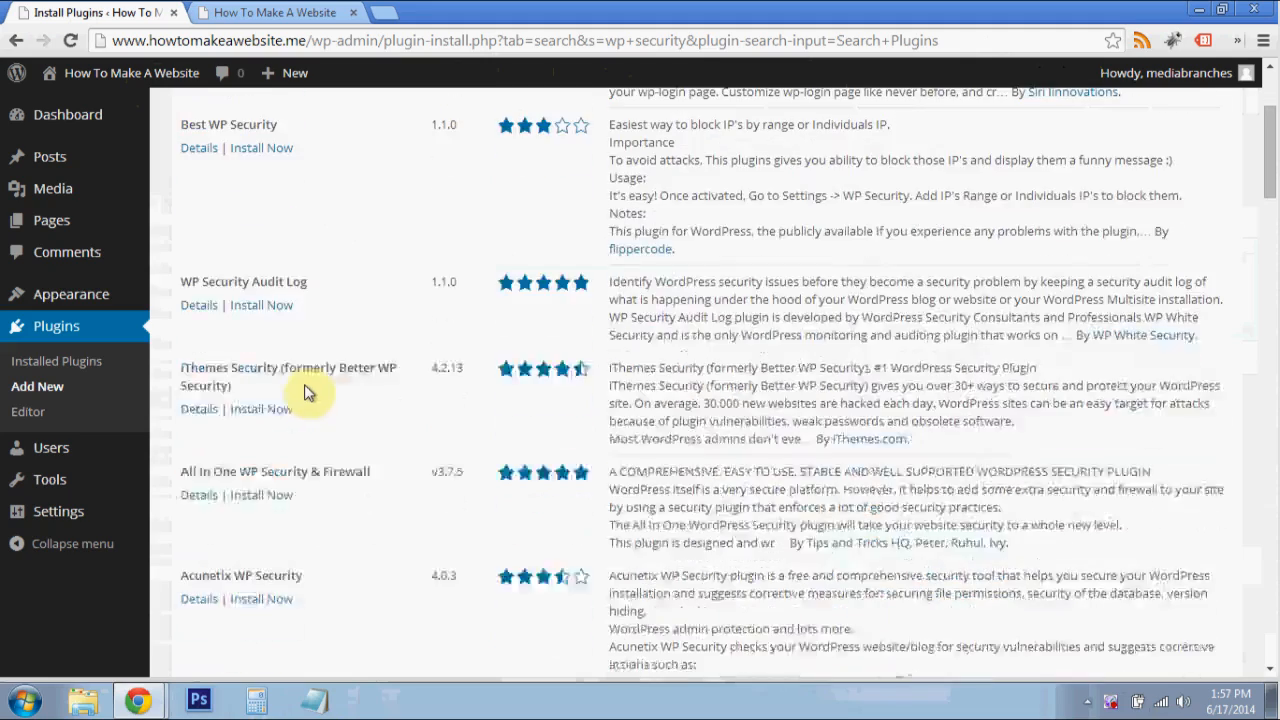
{"action": "scroll", "coordinate": [318, 415], "scroll_direction": "down", "scroll_amount": 1}
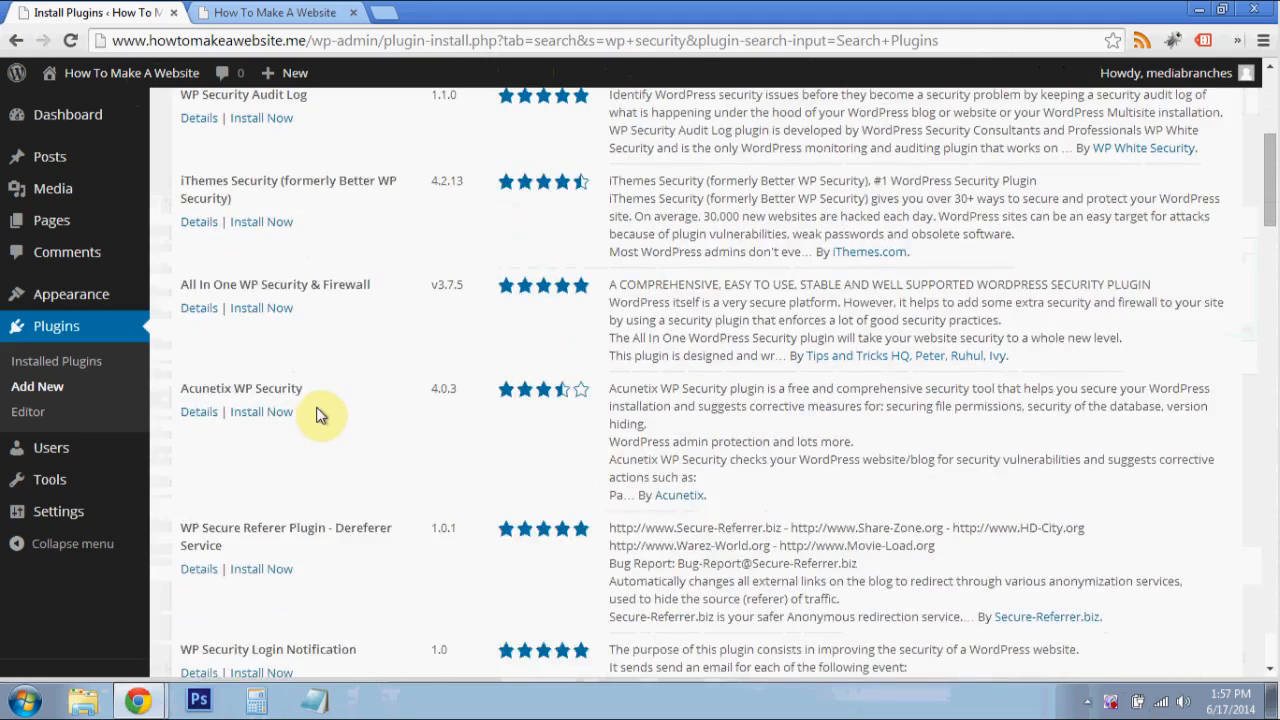
{"action": "scroll", "coordinate": [318, 415], "scroll_direction": "down", "scroll_amount": 1}
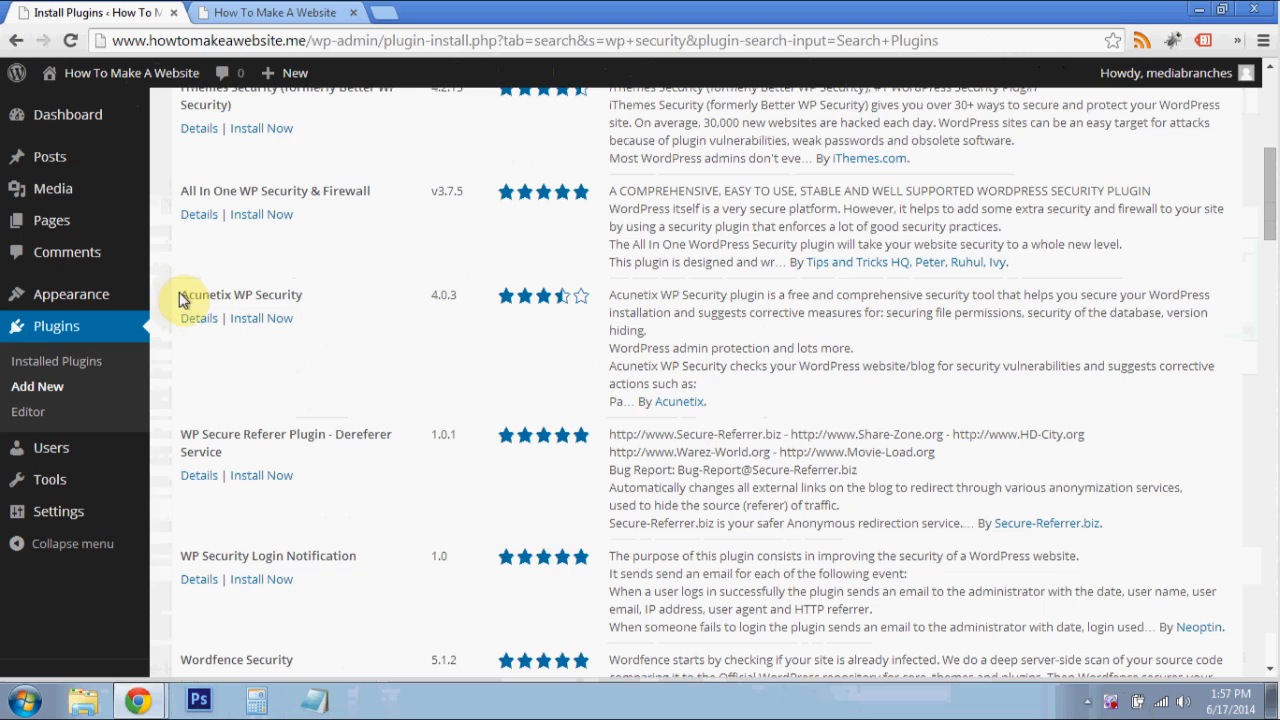
{"action": "left_click", "coordinate": [280, 318]}
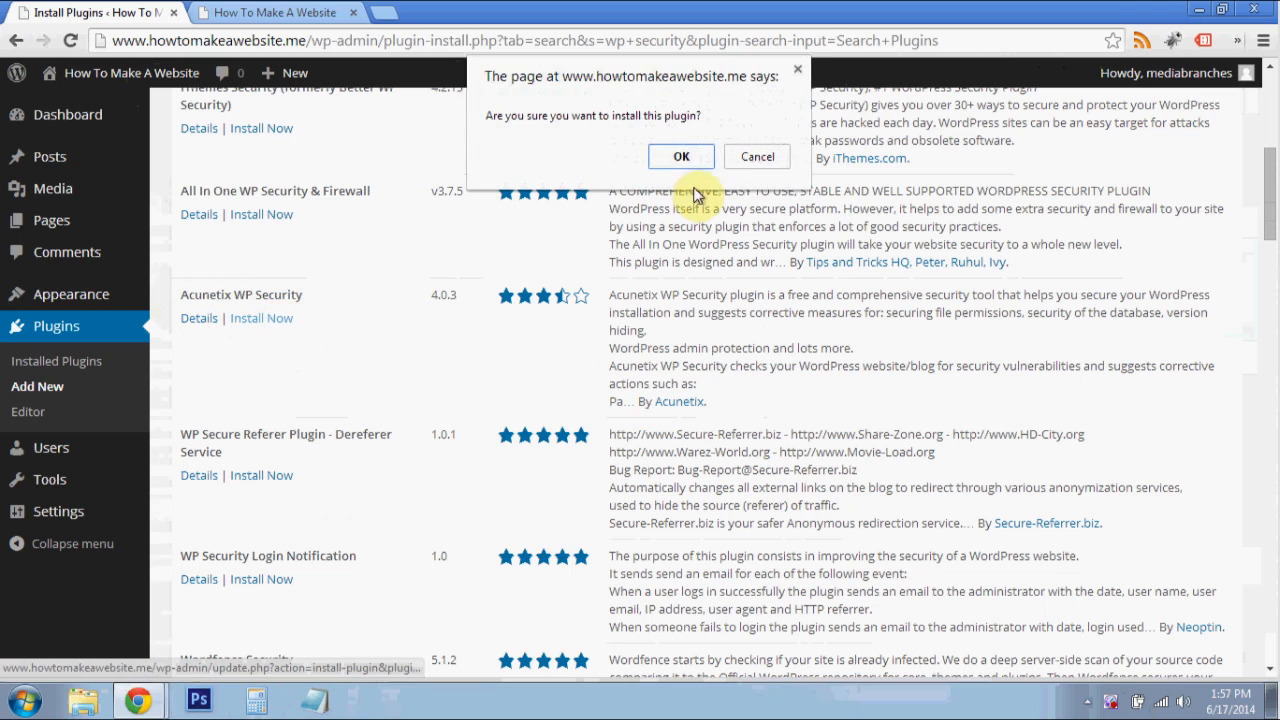
{"action": "left_click", "coordinate": [682, 157]}
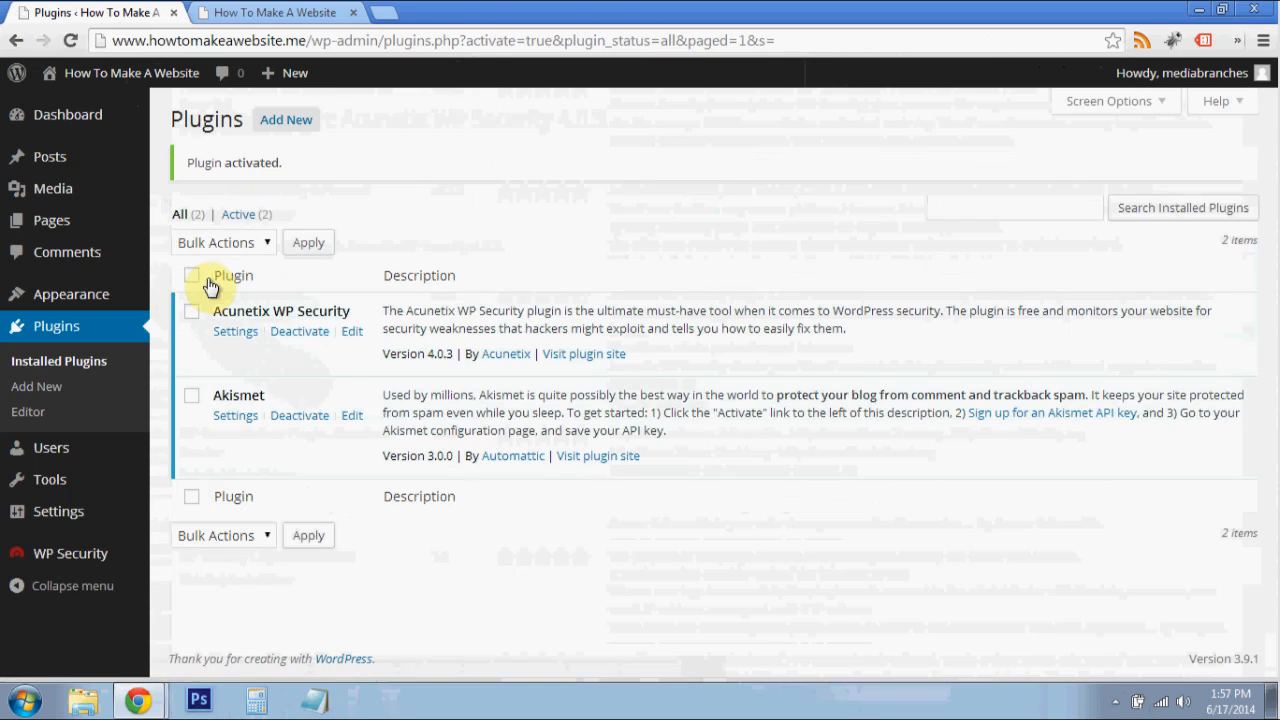
- In the Acunetix WP Security settings, enable every option from hiding the WordPress version through removing login error notifications from the front-end
{"action": "left_click", "coordinate": [239, 333]}
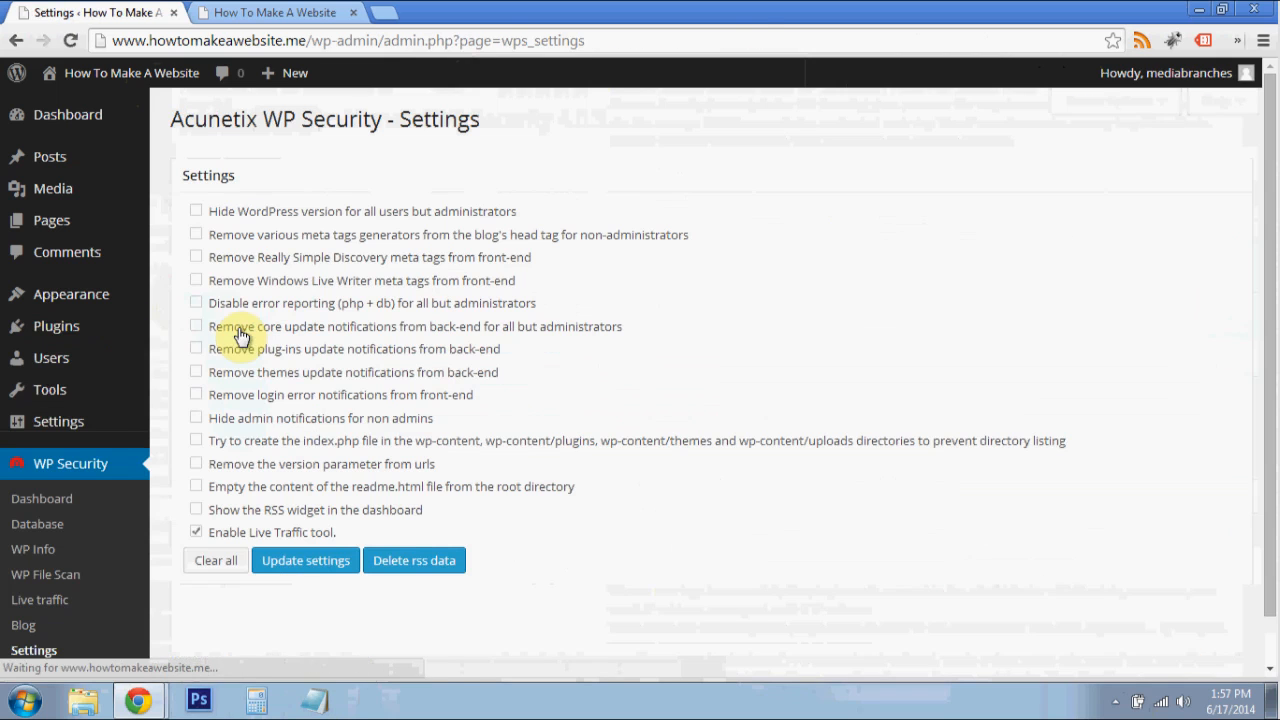
{"action": "left_click", "coordinate": [197, 213]}
{"action": "left_click", "coordinate": [197, 258]}
{"action": "left_click", "coordinate": [197, 327]}
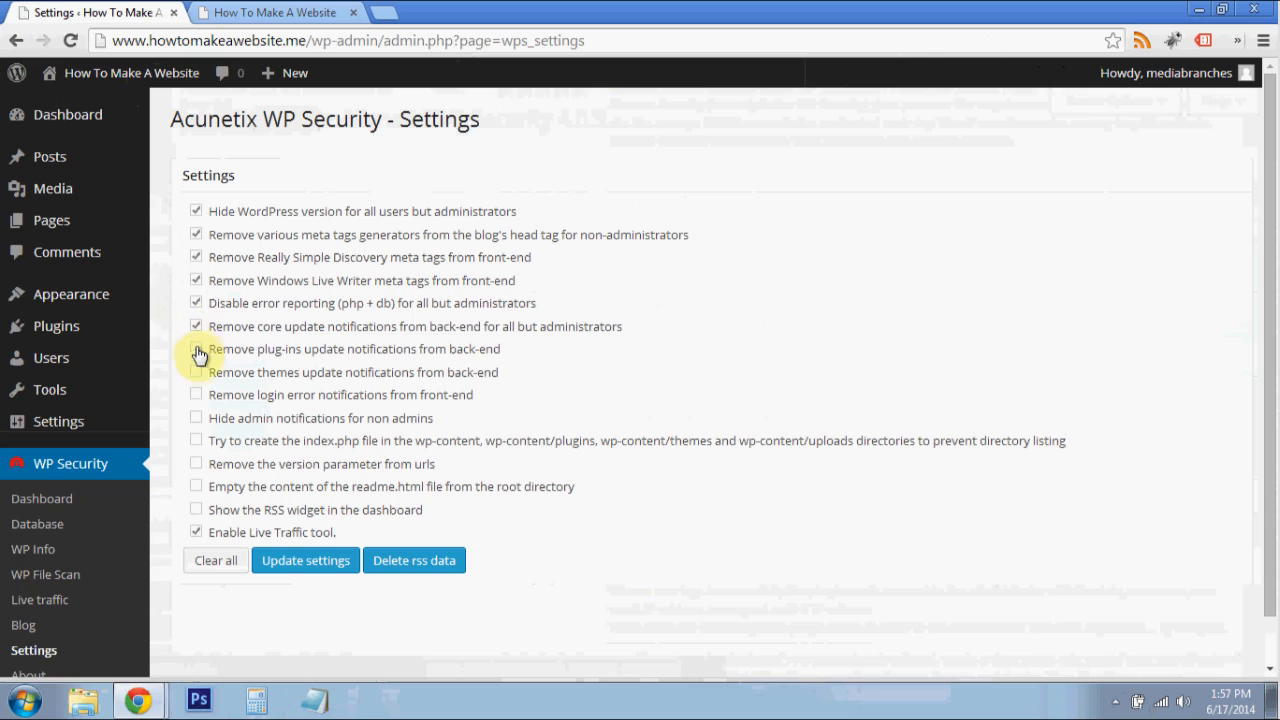
{"action": "left_click", "coordinate": [196, 350]}
{"action": "left_click", "coordinate": [196, 372]}
{"action": "left_click", "coordinate": [196, 396]}
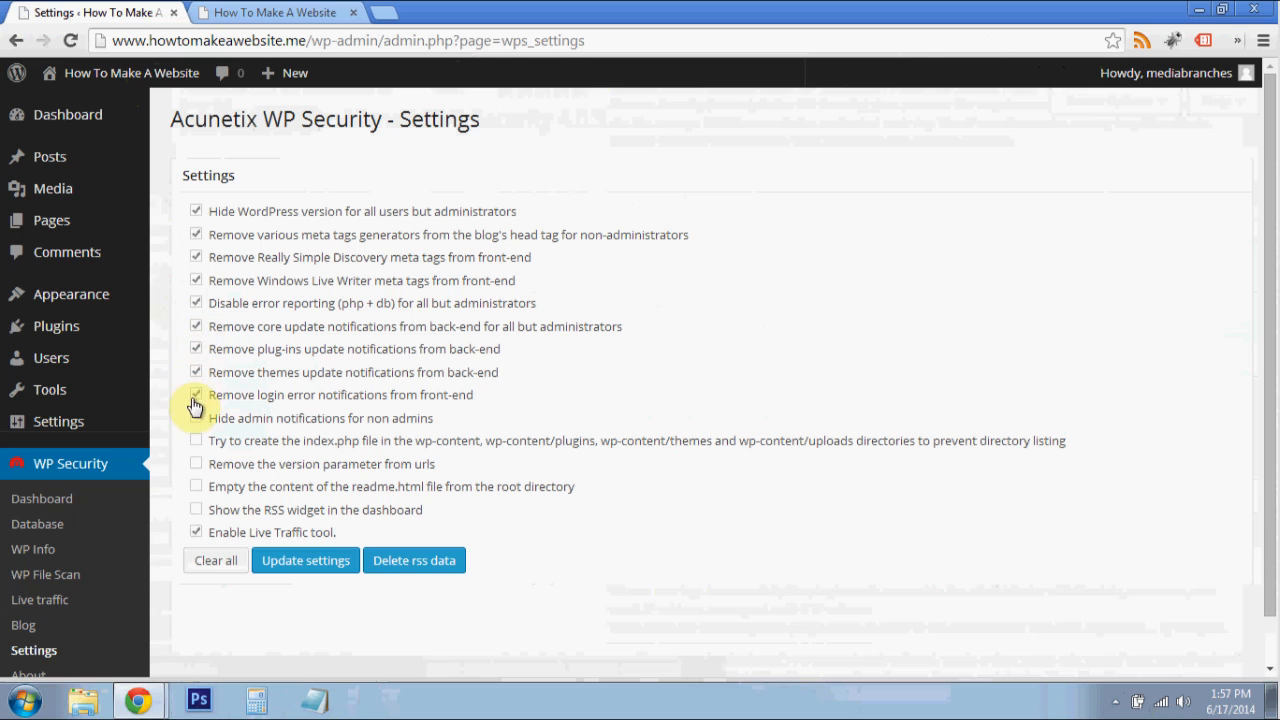
- Enable the remaining security options from hiding admin notifications through emptying readme.html, disable the Live Traffic tool, and save the settings
{"action": "left_click", "coordinate": [197, 419]}
{"action": "left_click", "coordinate": [197, 466]}
{"action": "left_click", "coordinate": [196, 536]}
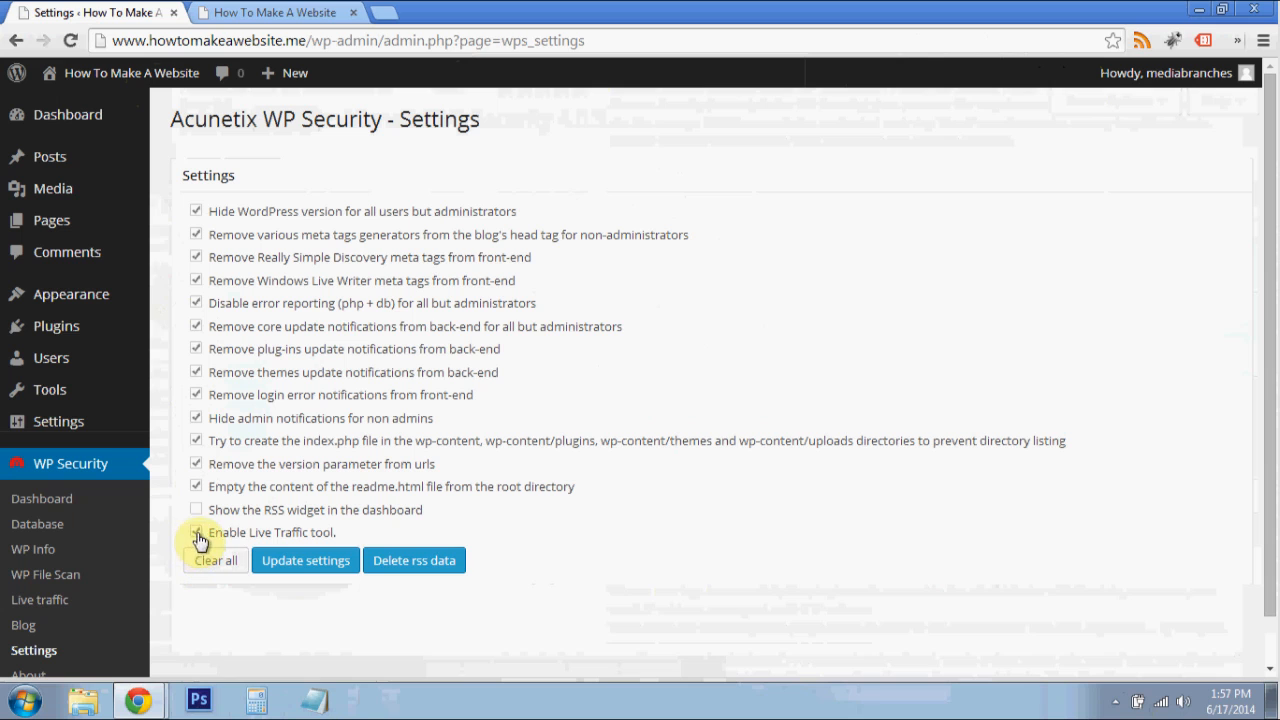
{"action": "left_click", "coordinate": [321, 567]}
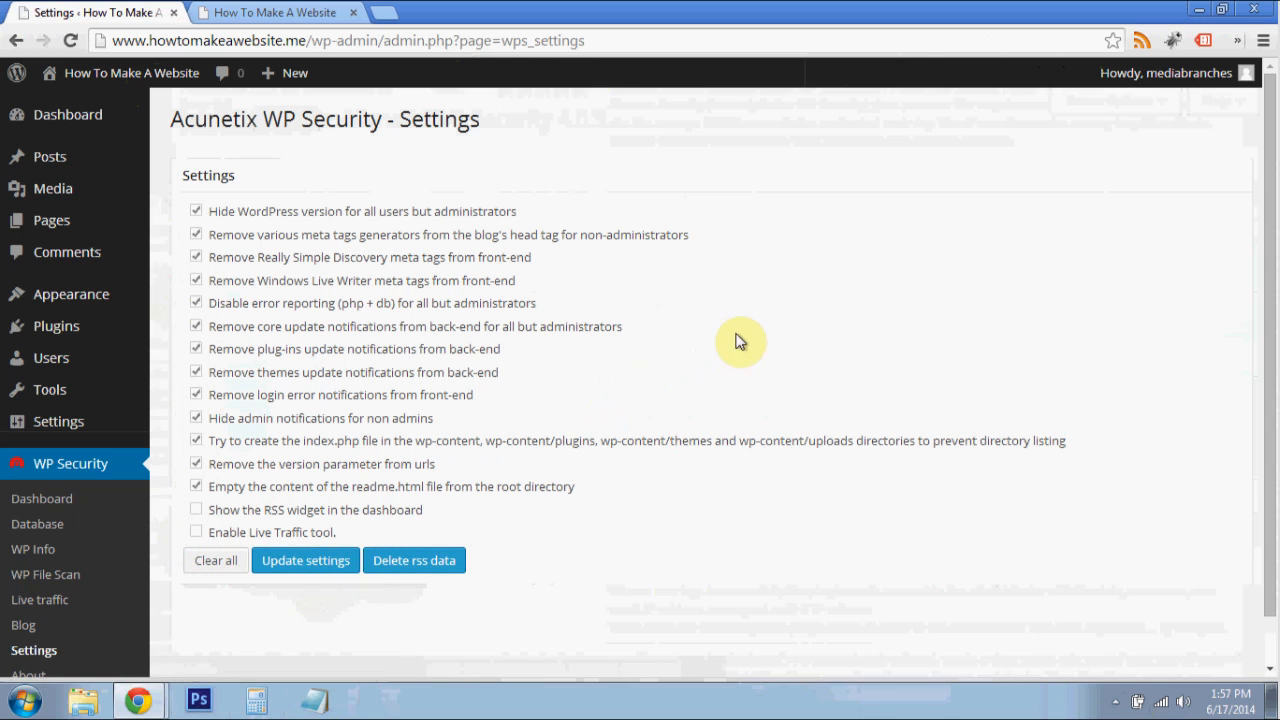
{"action": "left_click", "coordinate": [331, 558]}
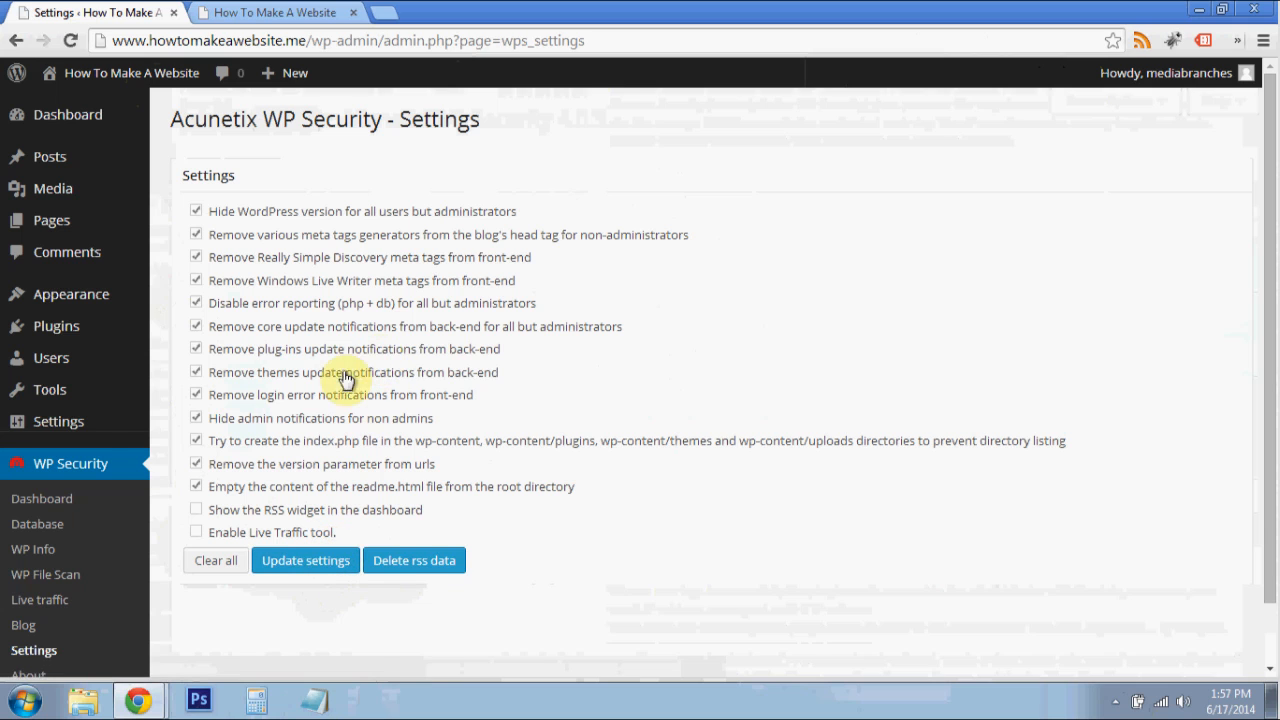
- Search the plugin directory for "Jetpack", and install and activate Jetpack by WordPress.com
{"action": "mouse_move", "coordinate": [100, 333]}
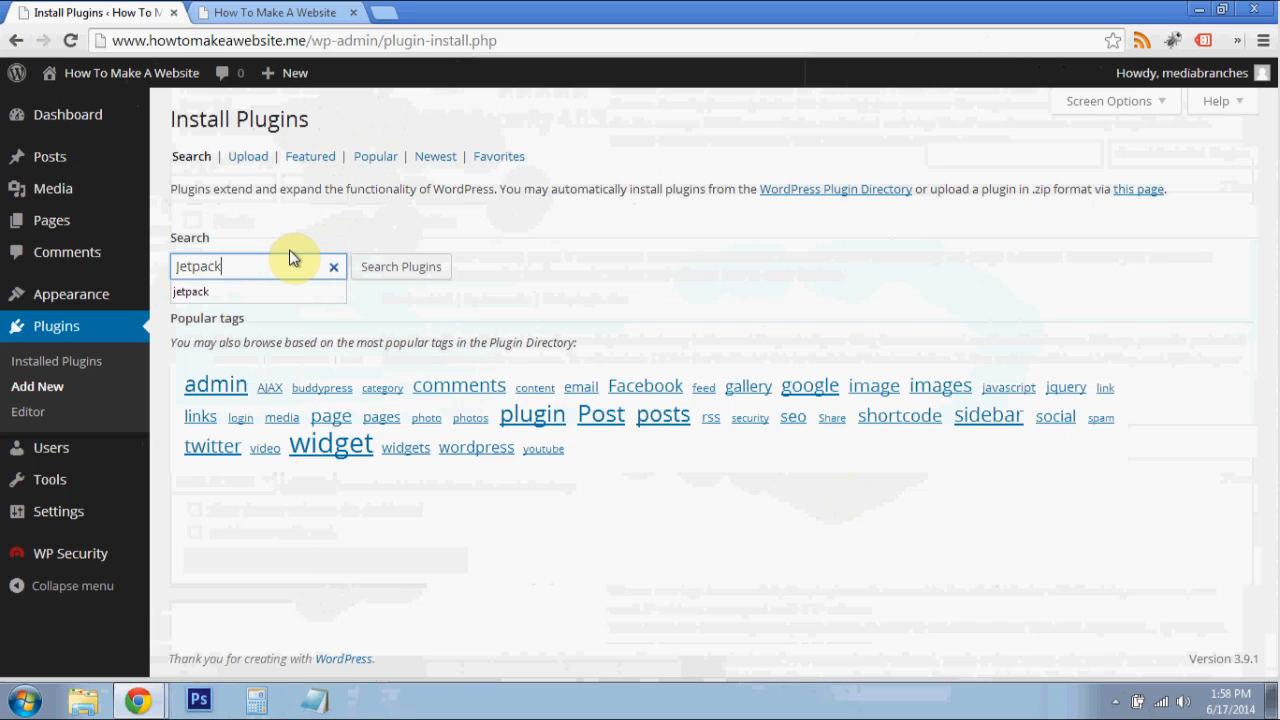
{"action": "key", "text": "Return"}
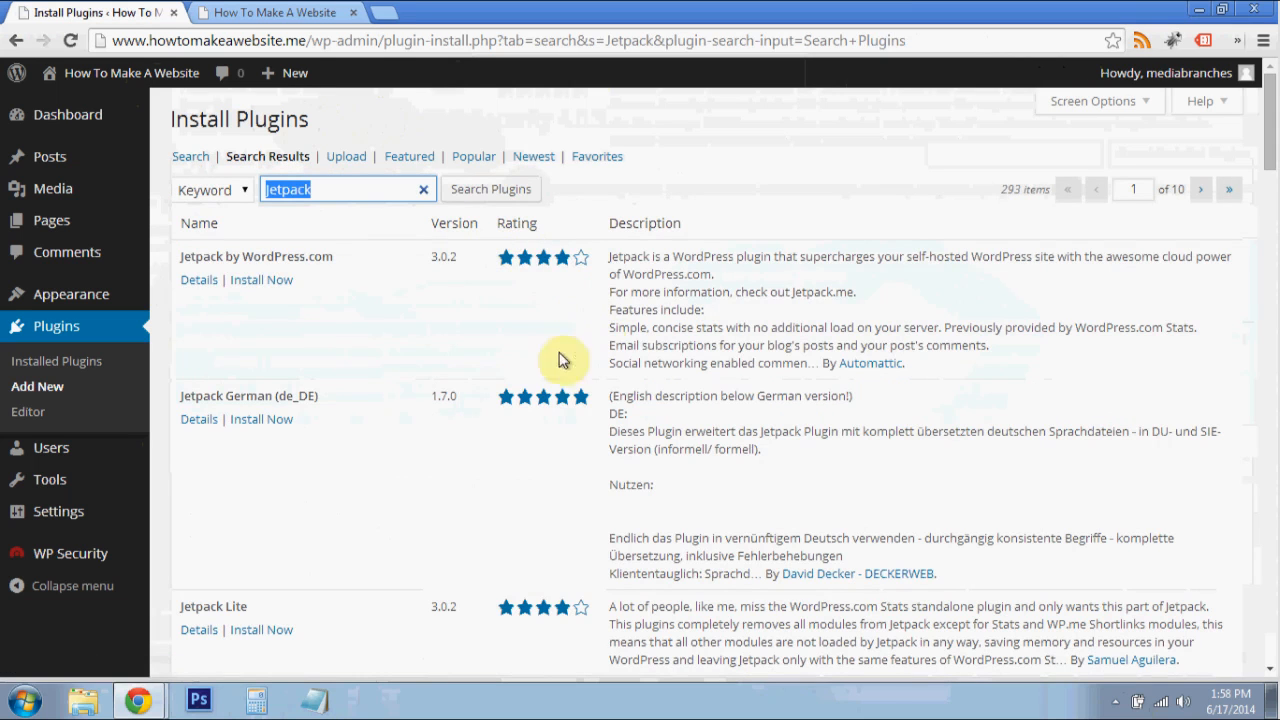
{"action": "left_click", "coordinate": [272, 280]}
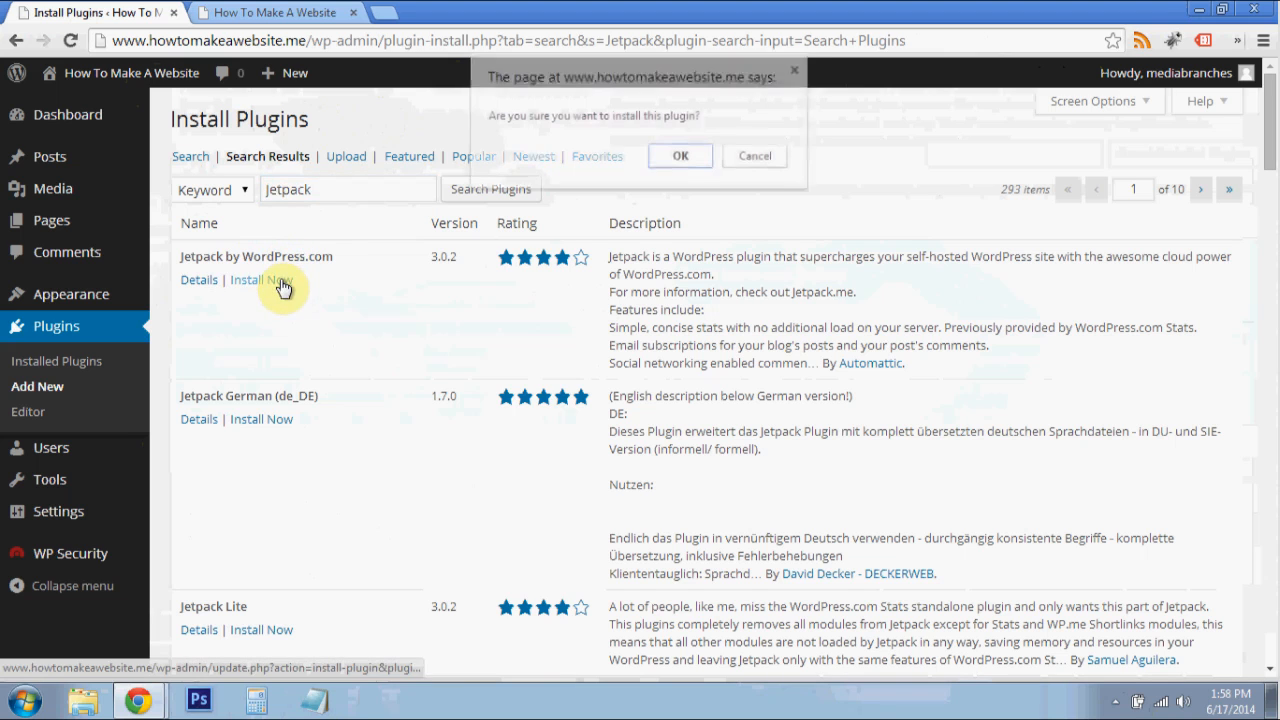
{"action": "left_click", "coordinate": [679, 158]}
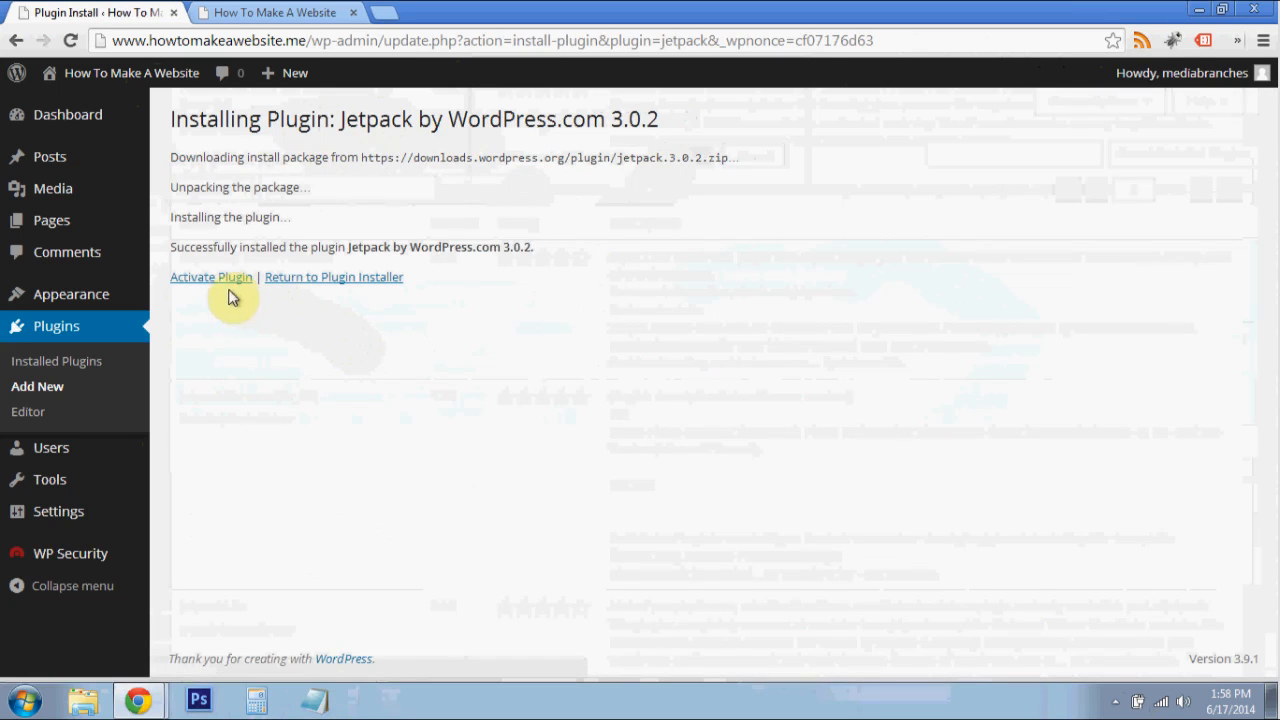
{"action": "left_click", "coordinate": [216, 277]}
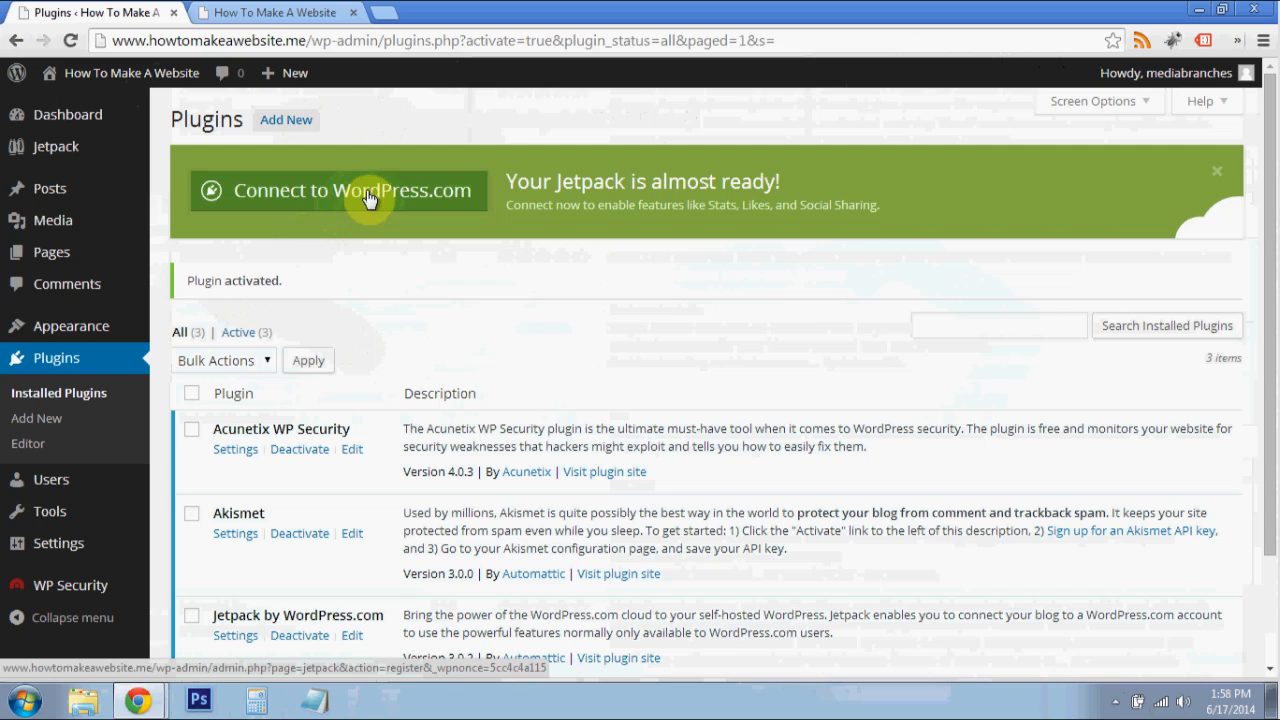
- Connect Jetpack to WordPress.com and authorize the connection with the signed-in account
{"action": "left_click", "coordinate": [366, 190]}
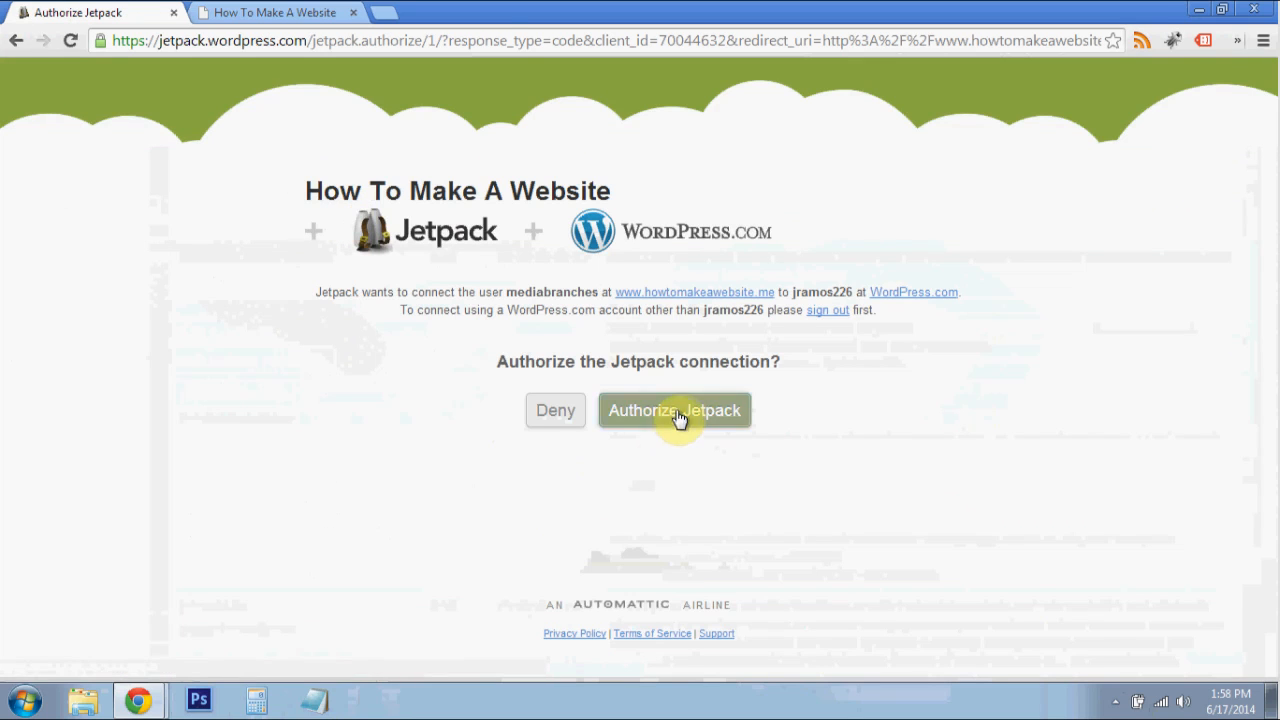
{"action": "left_click", "coordinate": [675, 421]}
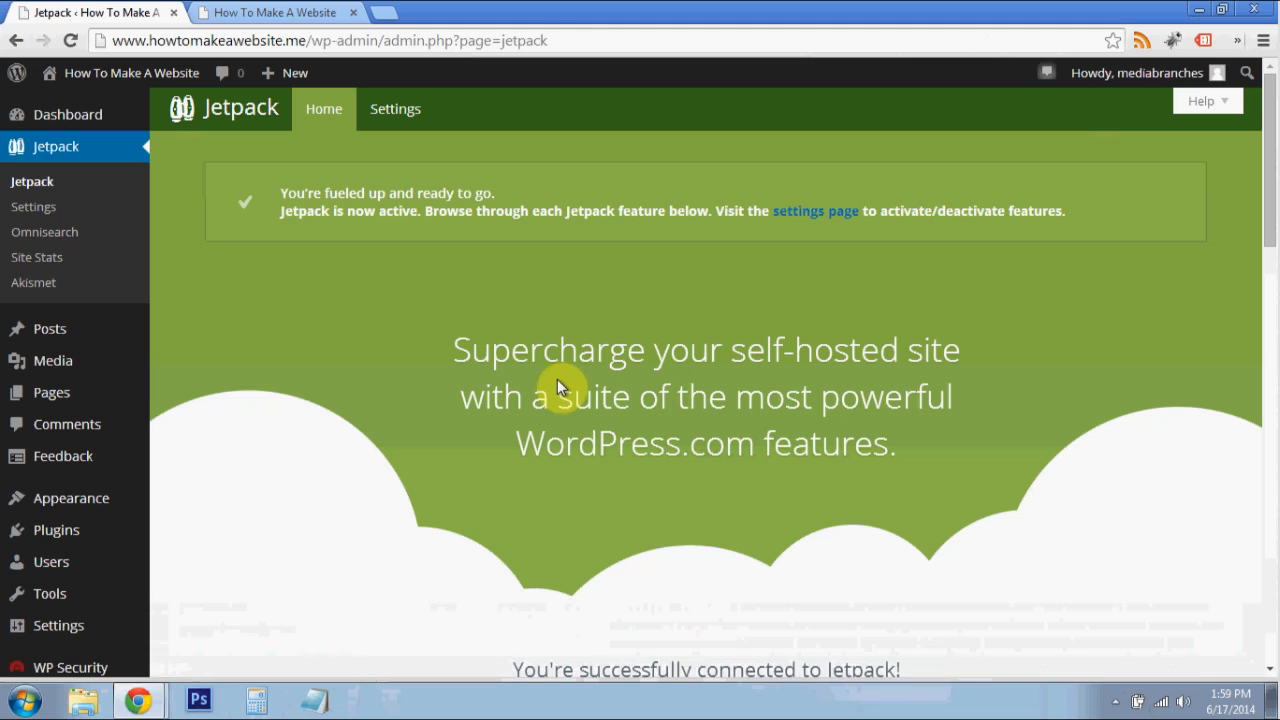
- Look over the Jetpack home page and read the notice on its Site Stats page
{"action": "scroll", "coordinate": [388, 390], "scroll_direction": "down", "scroll_amount": 2}
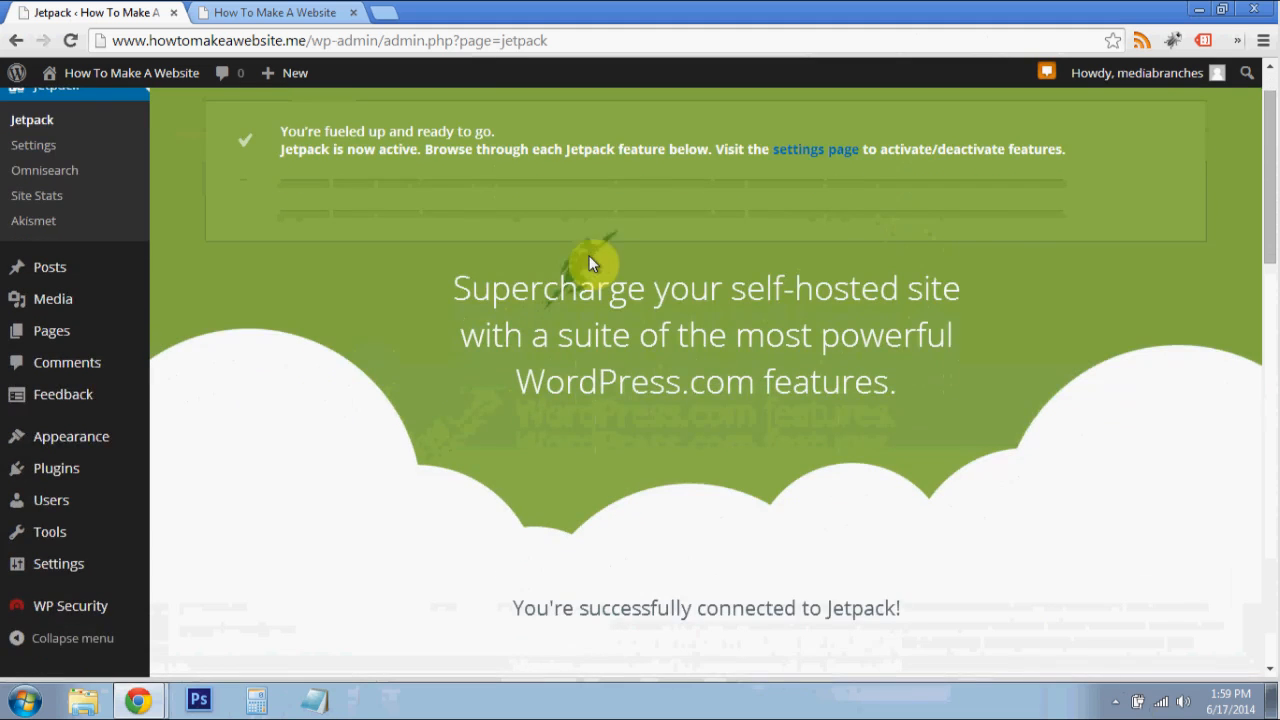
{"action": "scroll", "coordinate": [589, 262], "scroll_direction": "down", "scroll_amount": 2}
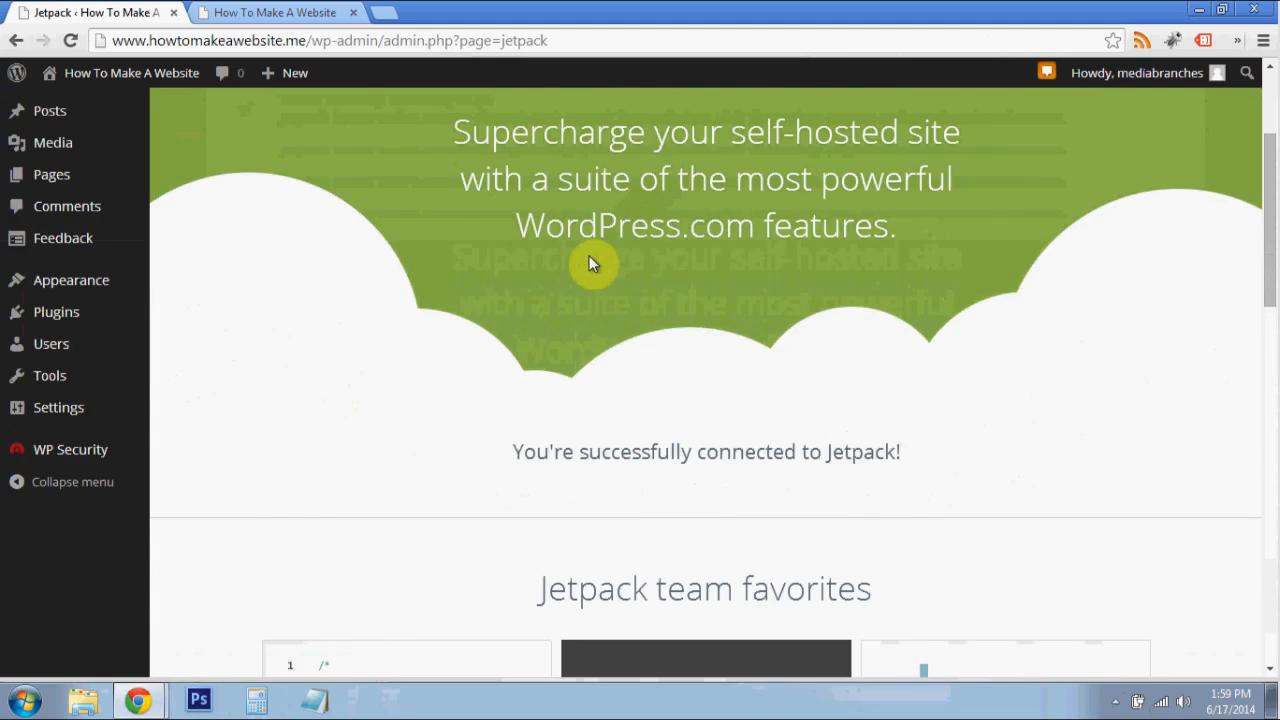
{"action": "scroll", "coordinate": [589, 262], "scroll_direction": "down", "scroll_amount": 1}
{"action": "scroll", "coordinate": [123, 134], "scroll_direction": "up", "scroll_amount": 4}
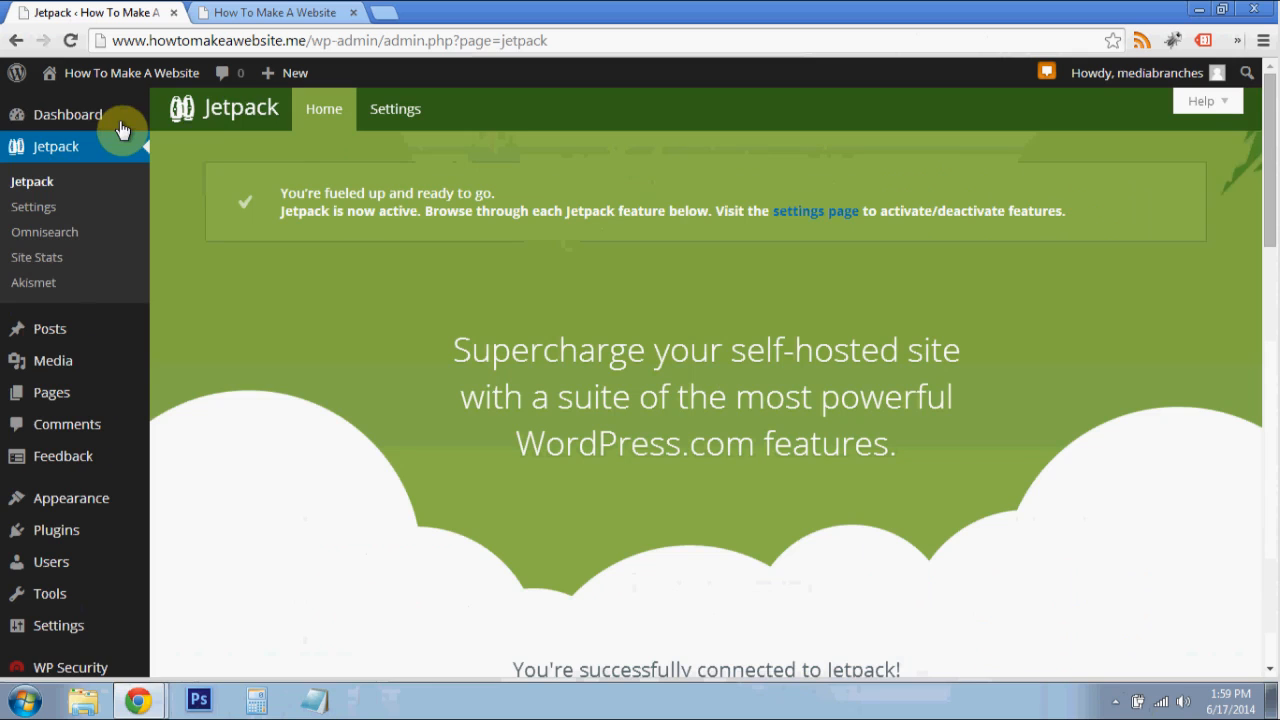
{"action": "left_click", "coordinate": [57, 263]}
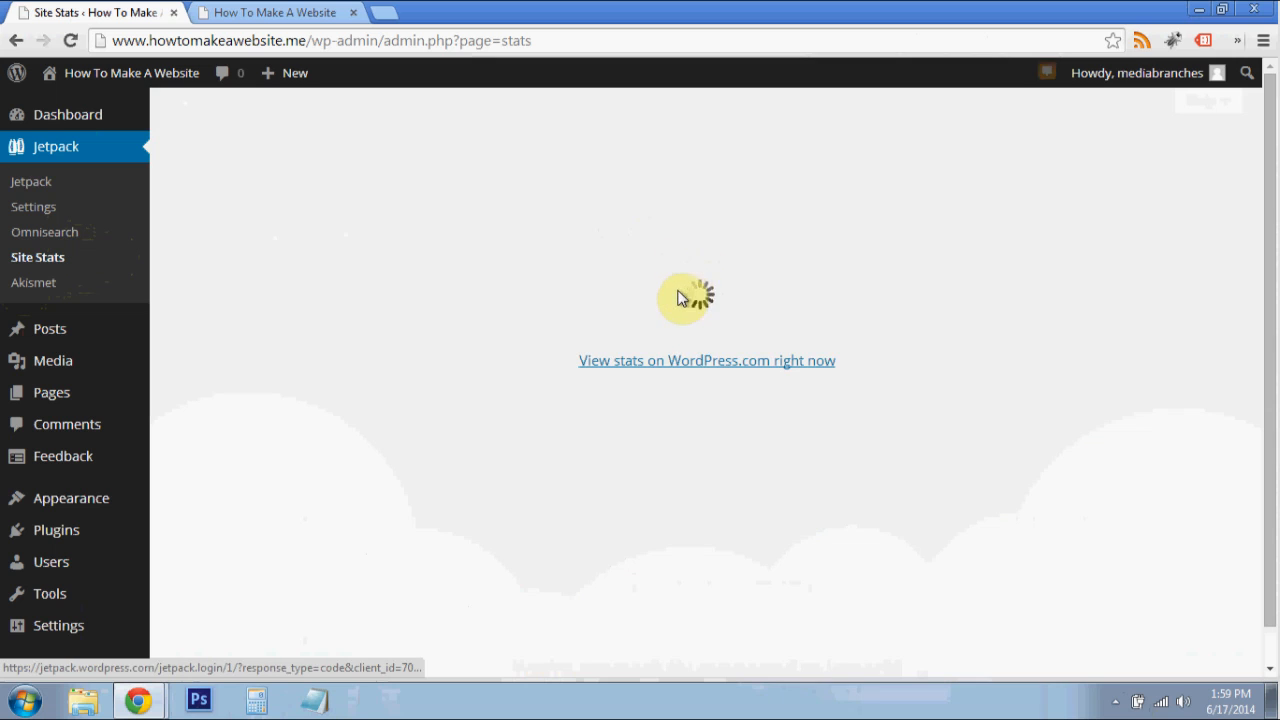
{"action": "scroll", "coordinate": [350, 250], "scroll_direction": "down", "scroll_amount": 1}
{"action": "scroll", "coordinate": [353, 238], "scroll_direction": "up", "scroll_amount": 1}
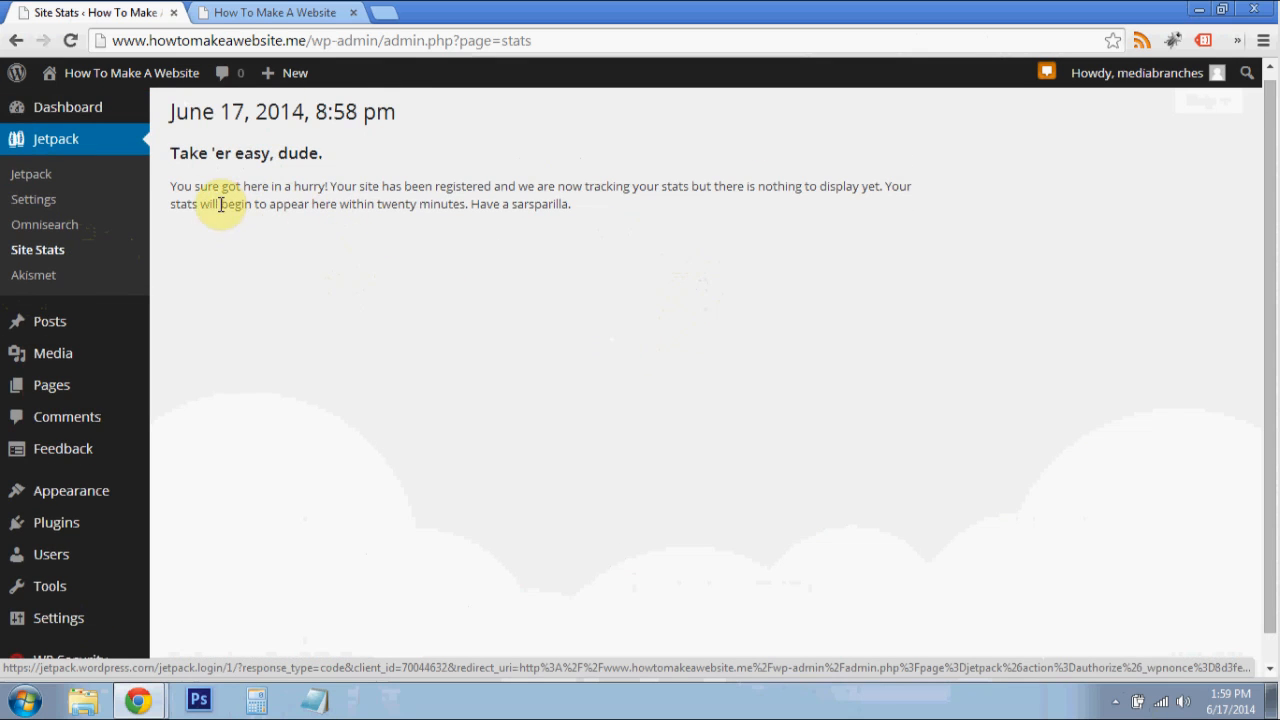
{"action": "left_click_drag", "start_coordinate": [171, 186], "coordinate": [660, 190]}
{"action": "left_click", "coordinate": [637, 217]}
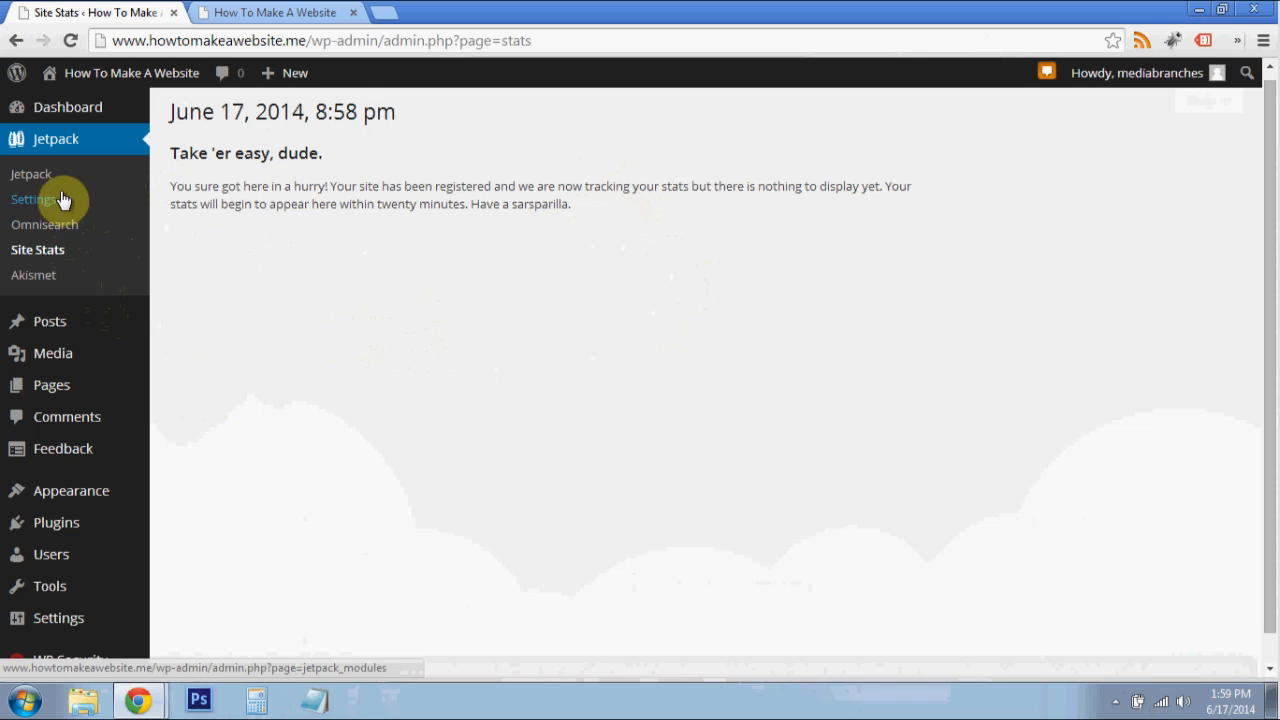
- Find the Related Posts module in the Jetpack settings and activate it
{"action": "left_click", "coordinate": [25, 226]}
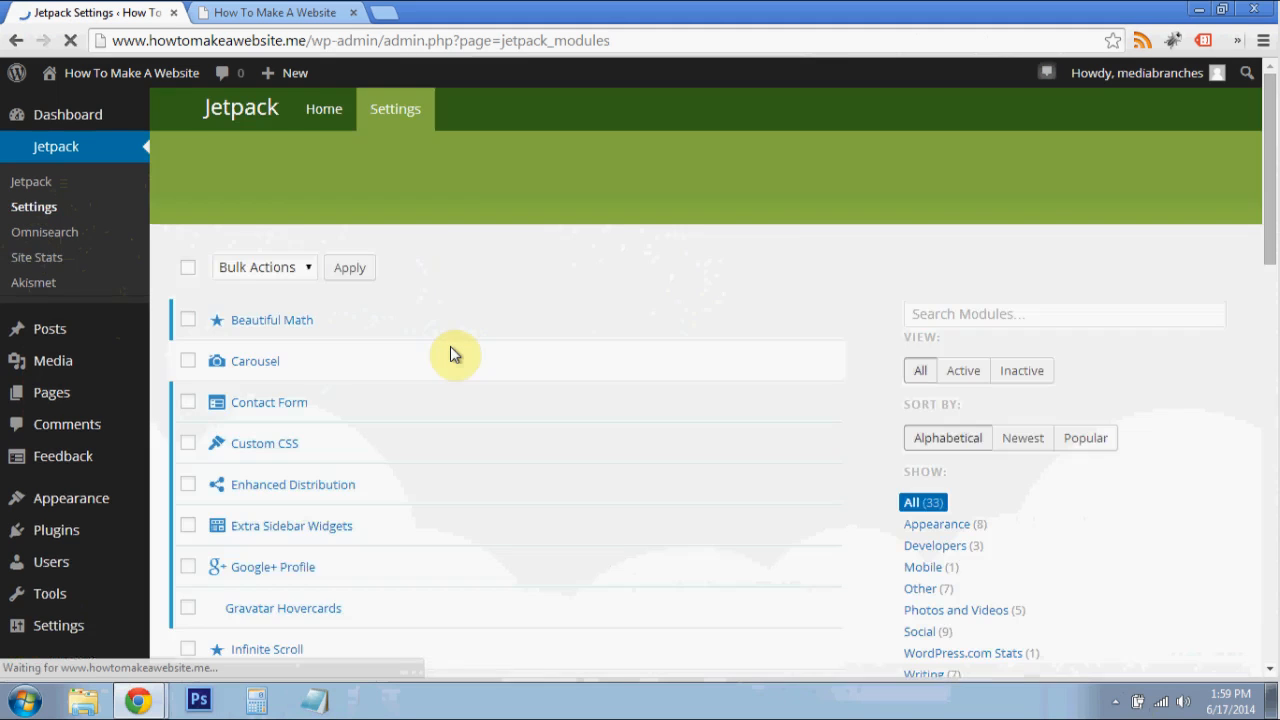
{"action": "scroll", "coordinate": [450, 354], "scroll_direction": "down", "scroll_amount": 1}
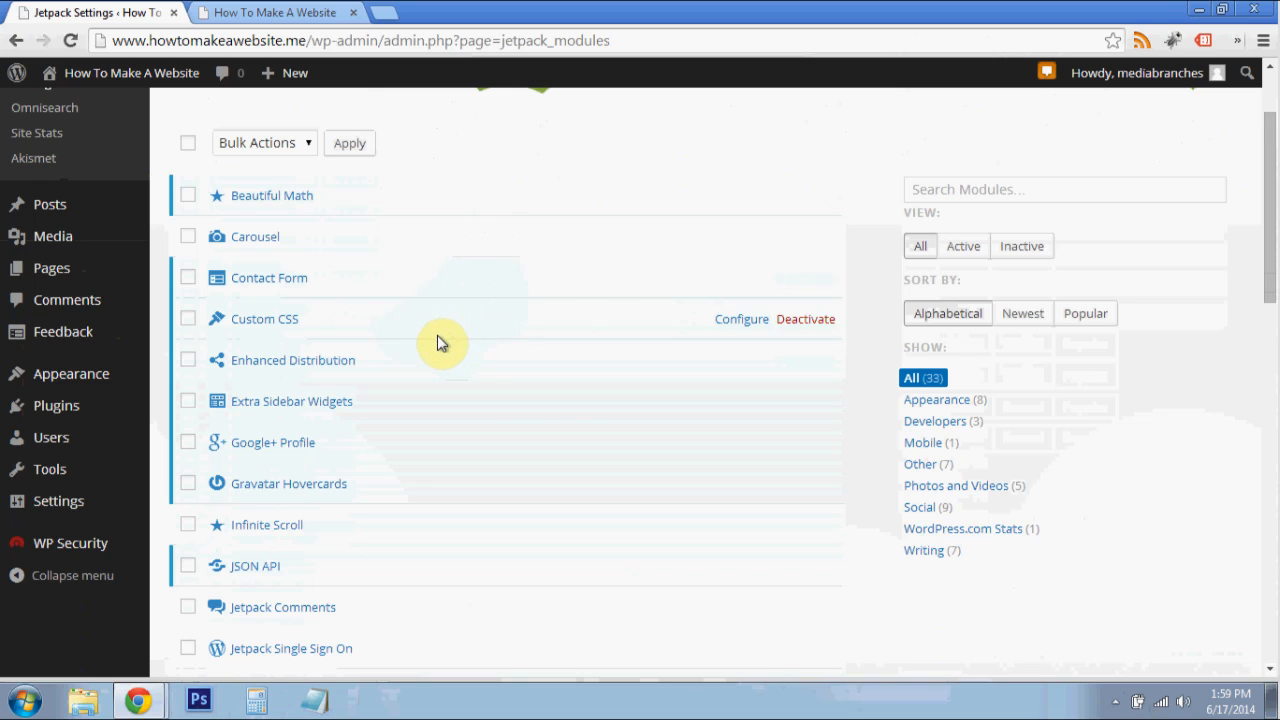
{"action": "scroll", "coordinate": [440, 338], "scroll_direction": "down", "scroll_amount": 1}
{"action": "scroll", "coordinate": [463, 318], "scroll_direction": "down", "scroll_amount": 2}
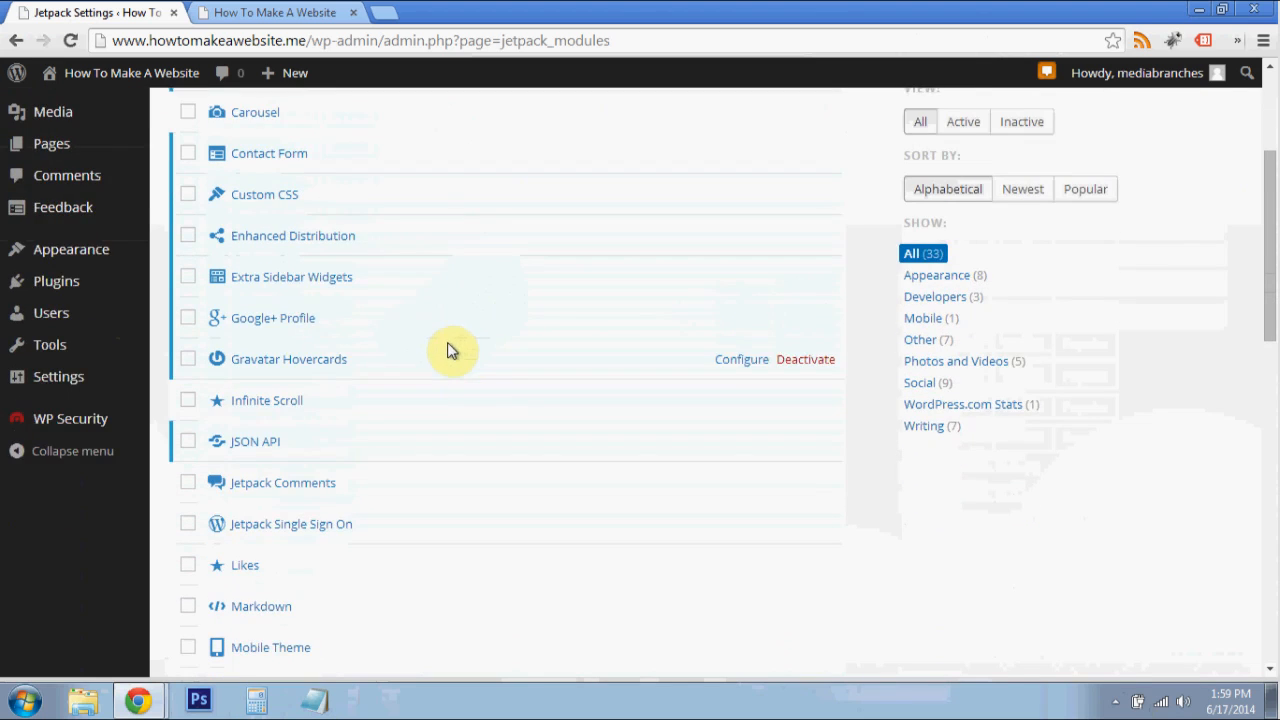
{"action": "scroll", "coordinate": [414, 366], "scroll_direction": "down", "scroll_amount": 3}
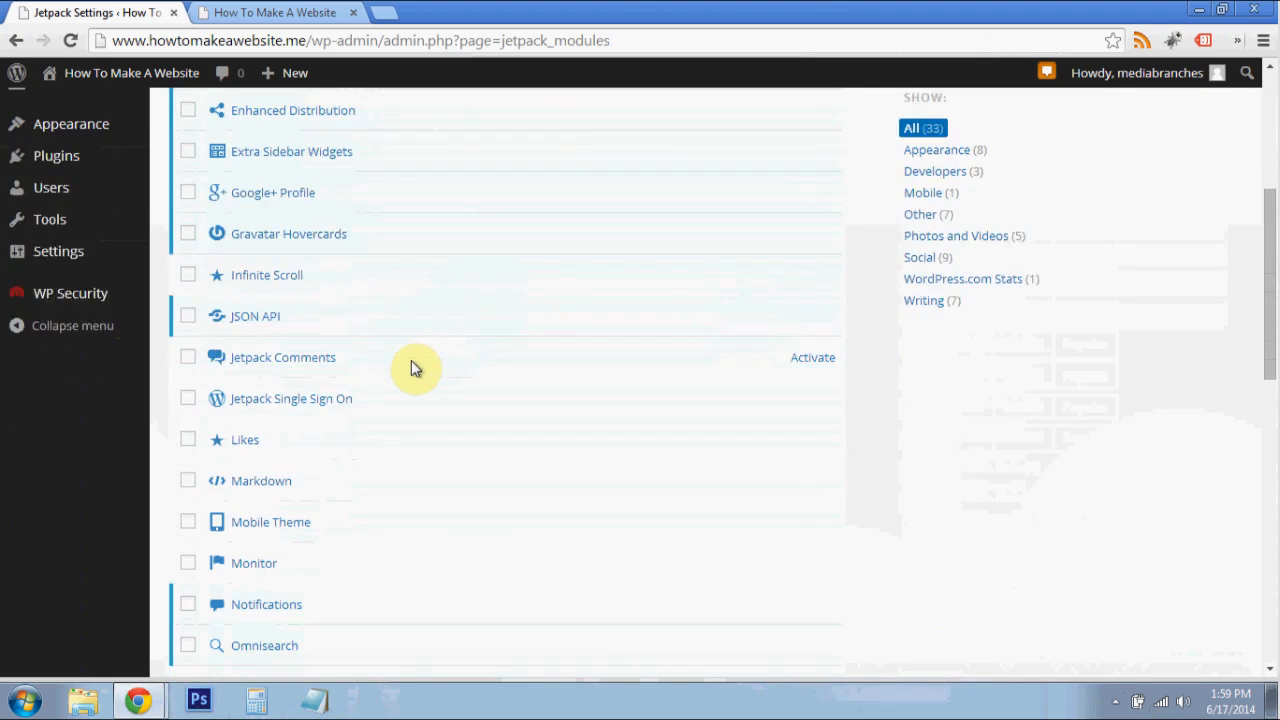
{"action": "scroll", "coordinate": [415, 369], "scroll_direction": "down", "scroll_amount": 1}
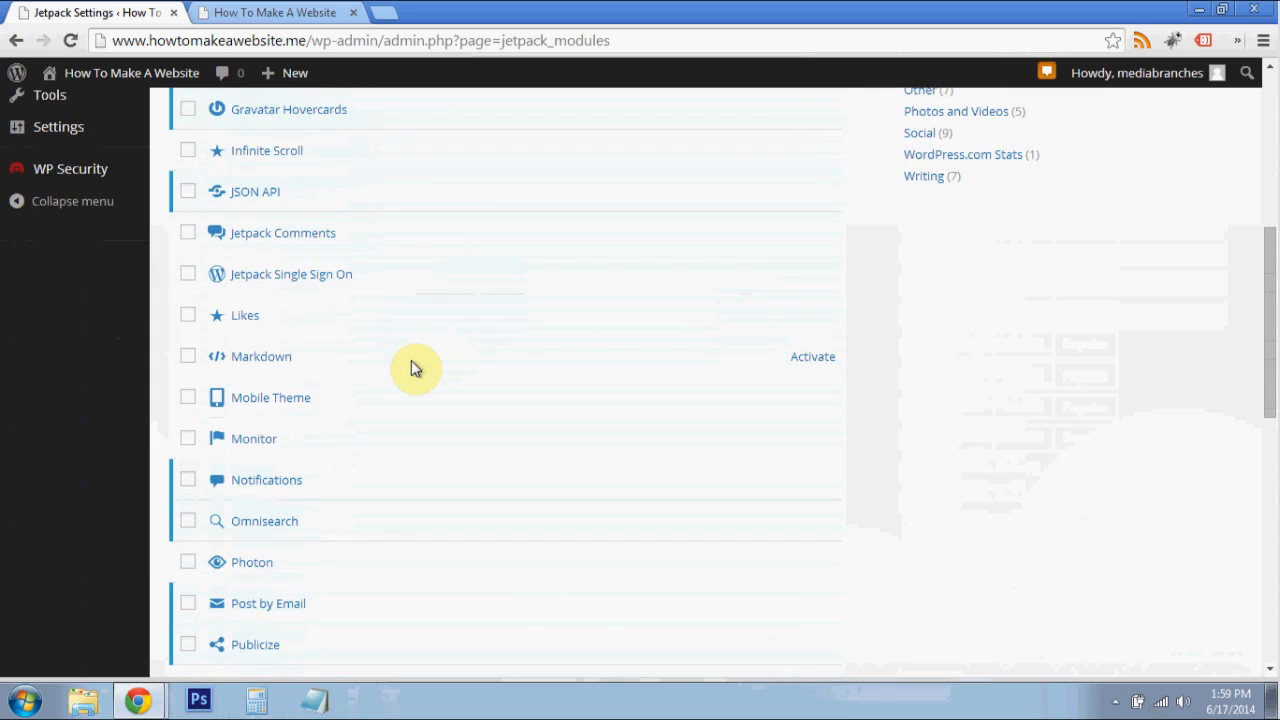
{"action": "scroll", "coordinate": [415, 369], "scroll_direction": "down", "scroll_amount": 1}
{"action": "scroll", "coordinate": [410, 380], "scroll_direction": "down", "scroll_amount": 3}
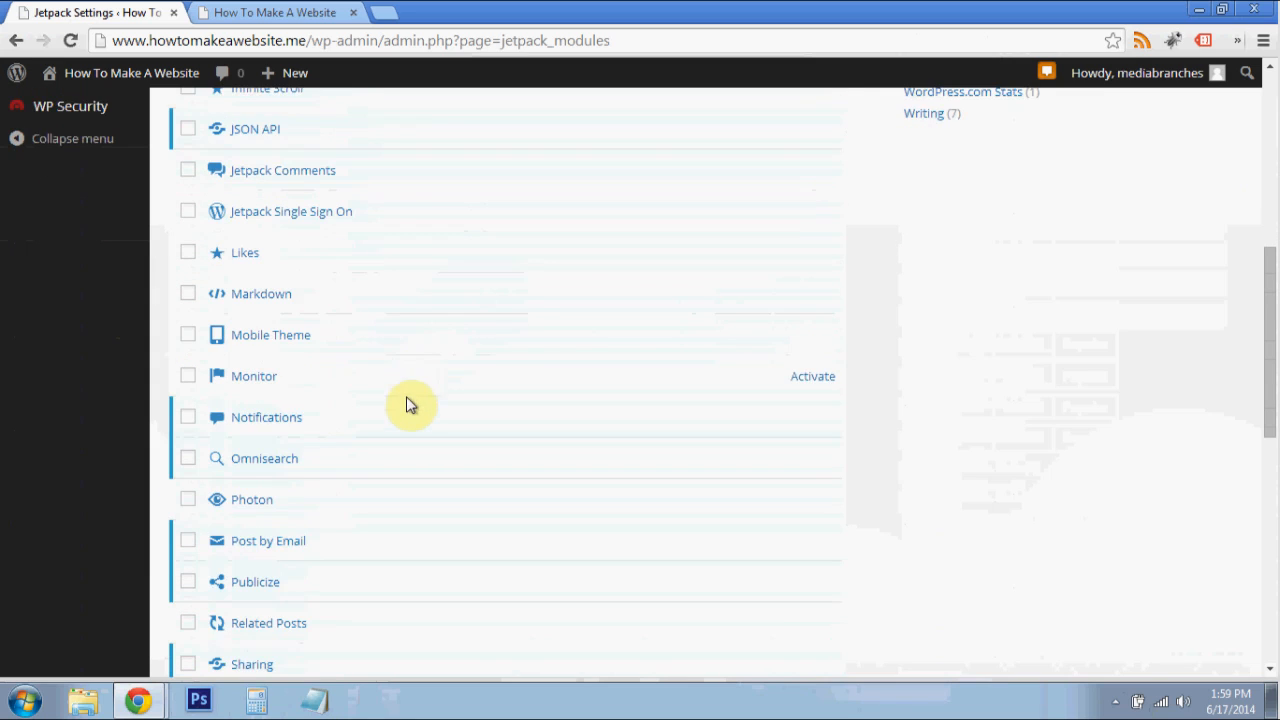
{"action": "scroll", "coordinate": [323, 386], "scroll_direction": "down", "scroll_amount": 2}
{"action": "scroll", "coordinate": [335, 405], "scroll_direction": "down", "scroll_amount": 3}
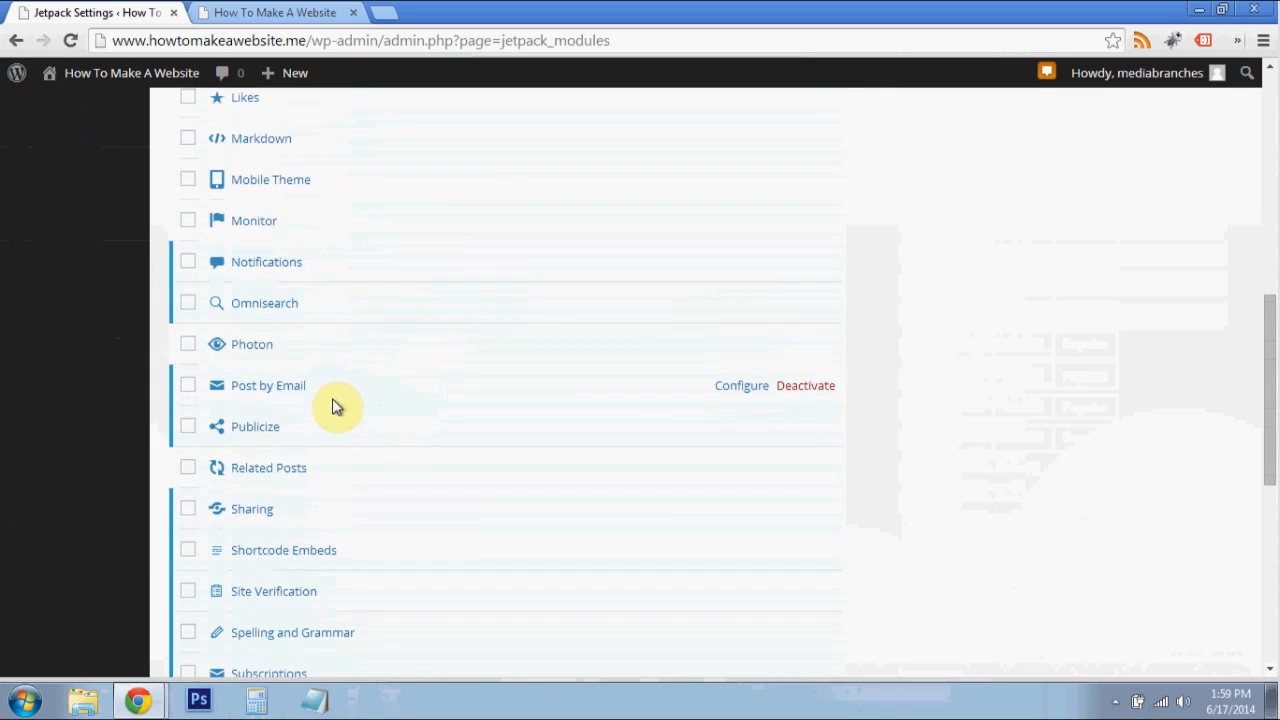
{"action": "scroll", "coordinate": [340, 412], "scroll_direction": "down", "scroll_amount": 2}
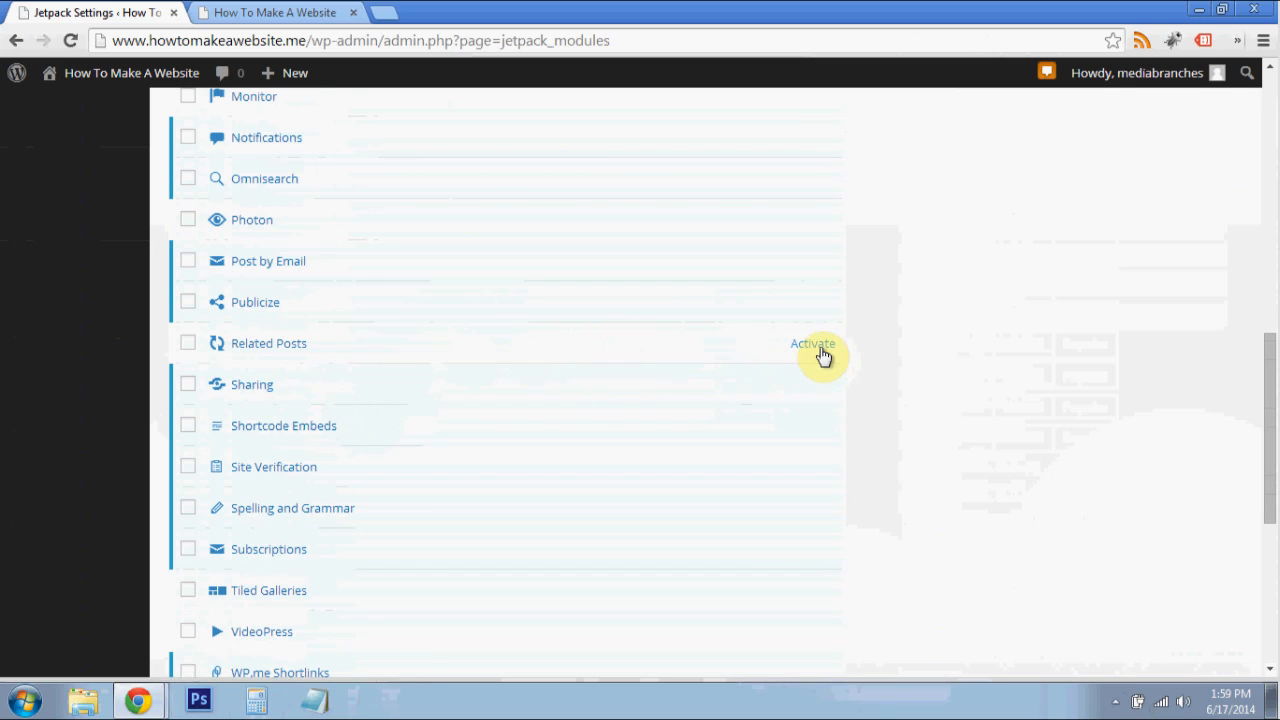
{"action": "left_click", "coordinate": [820, 350]}
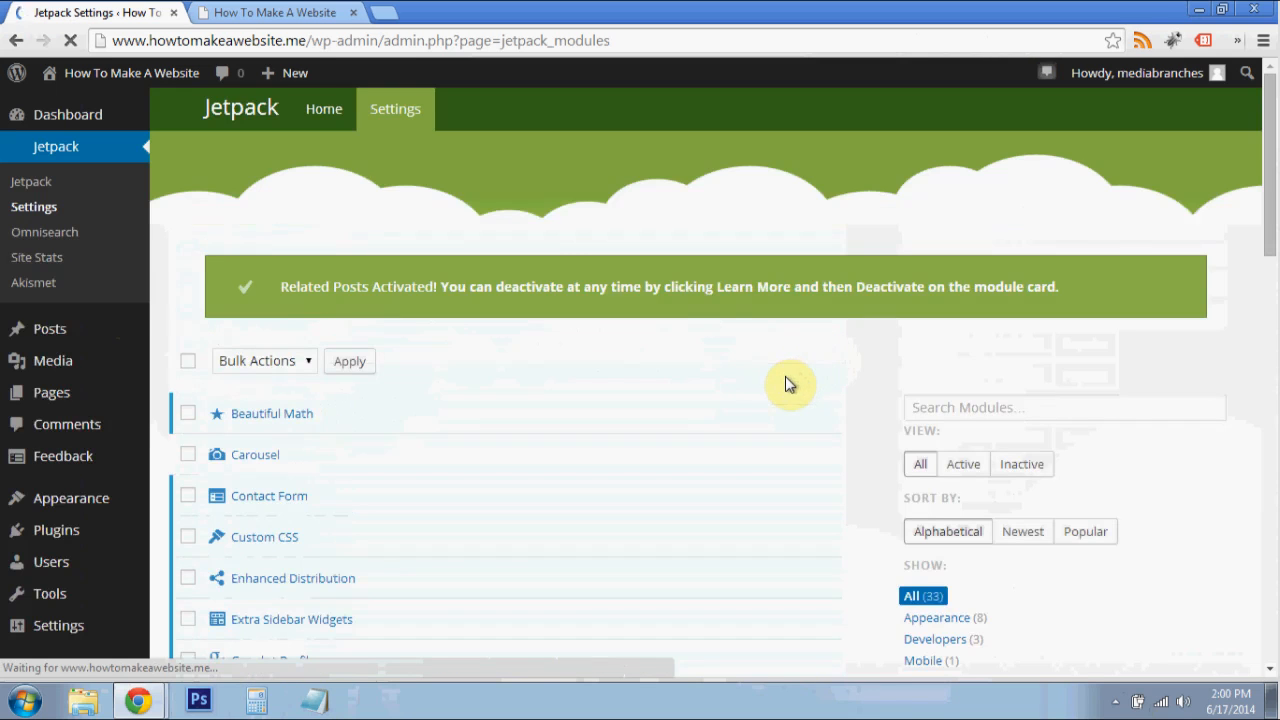
- Open the configuration options of the Related Posts module from the Jetpack module list
{"action": "scroll", "coordinate": [780, 330], "scroll_direction": "down", "scroll_amount": 6}
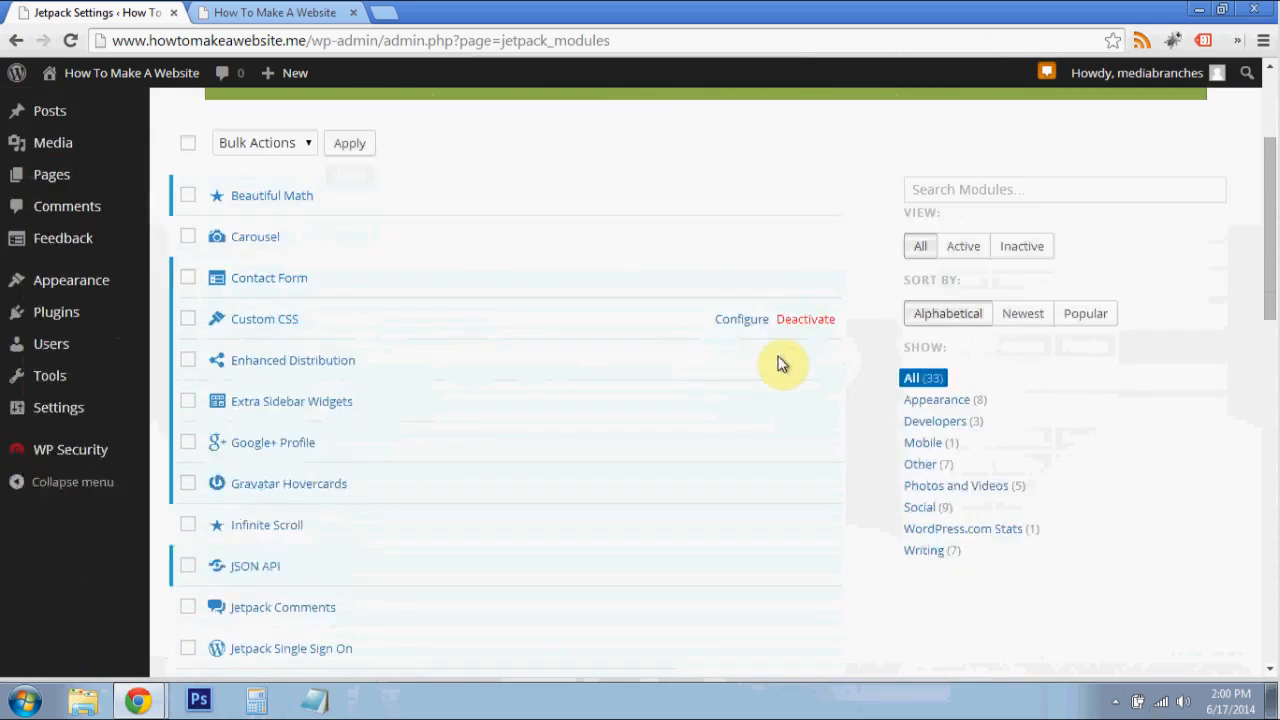
{"action": "scroll", "coordinate": [334, 420], "scroll_direction": "down", "scroll_amount": 2}
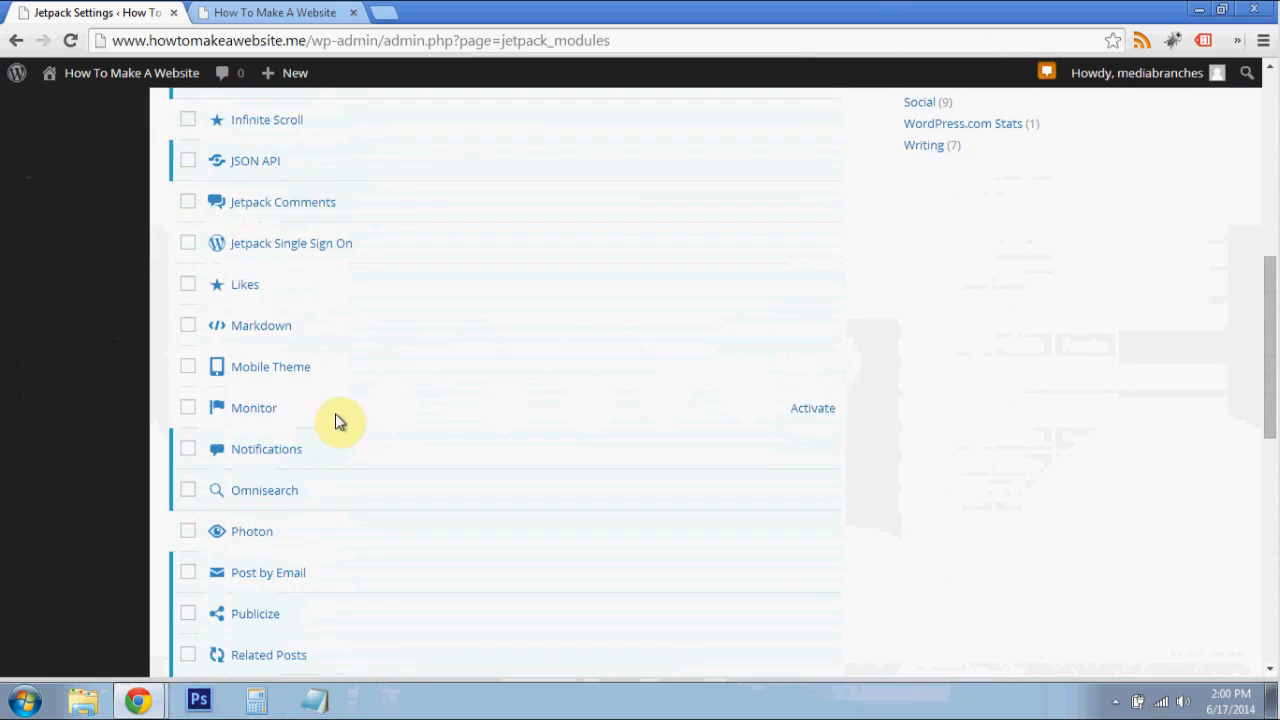
{"action": "scroll", "coordinate": [380, 480], "scroll_direction": "down", "scroll_amount": 1}
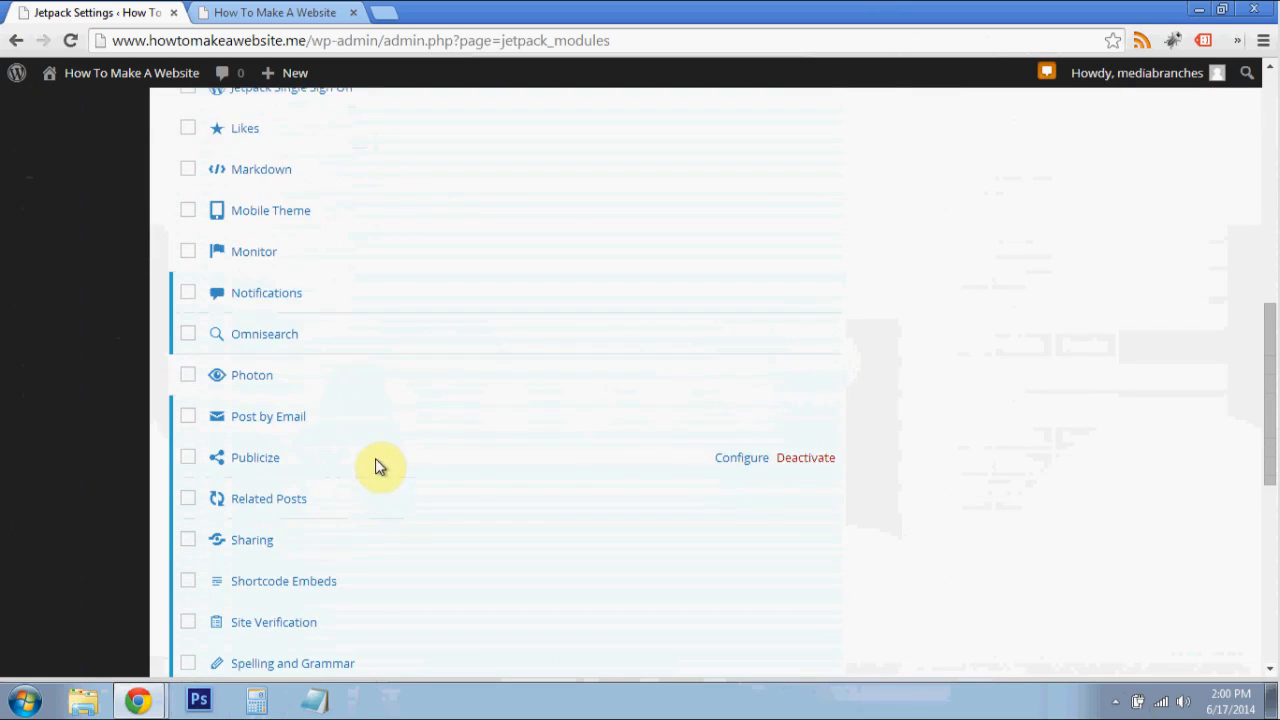
{"action": "scroll", "coordinate": [381, 445], "scroll_direction": "down", "scroll_amount": 1}
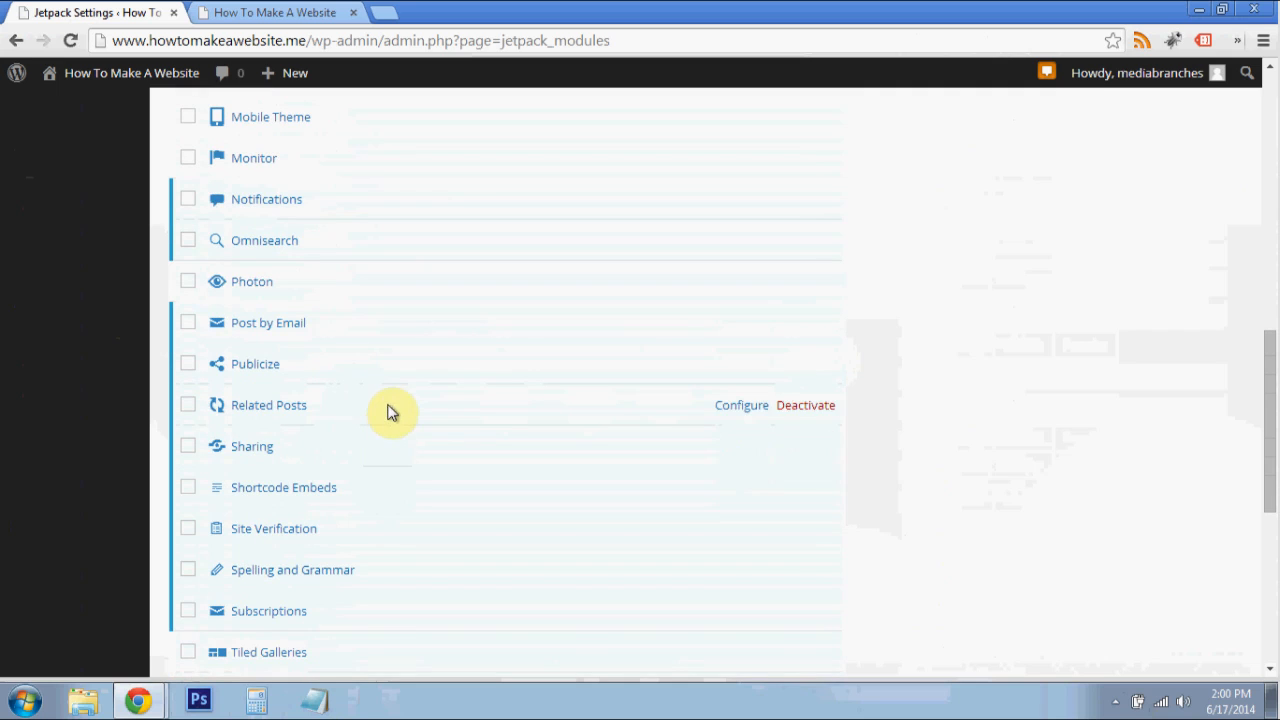
{"action": "left_click", "coordinate": [732, 413]}
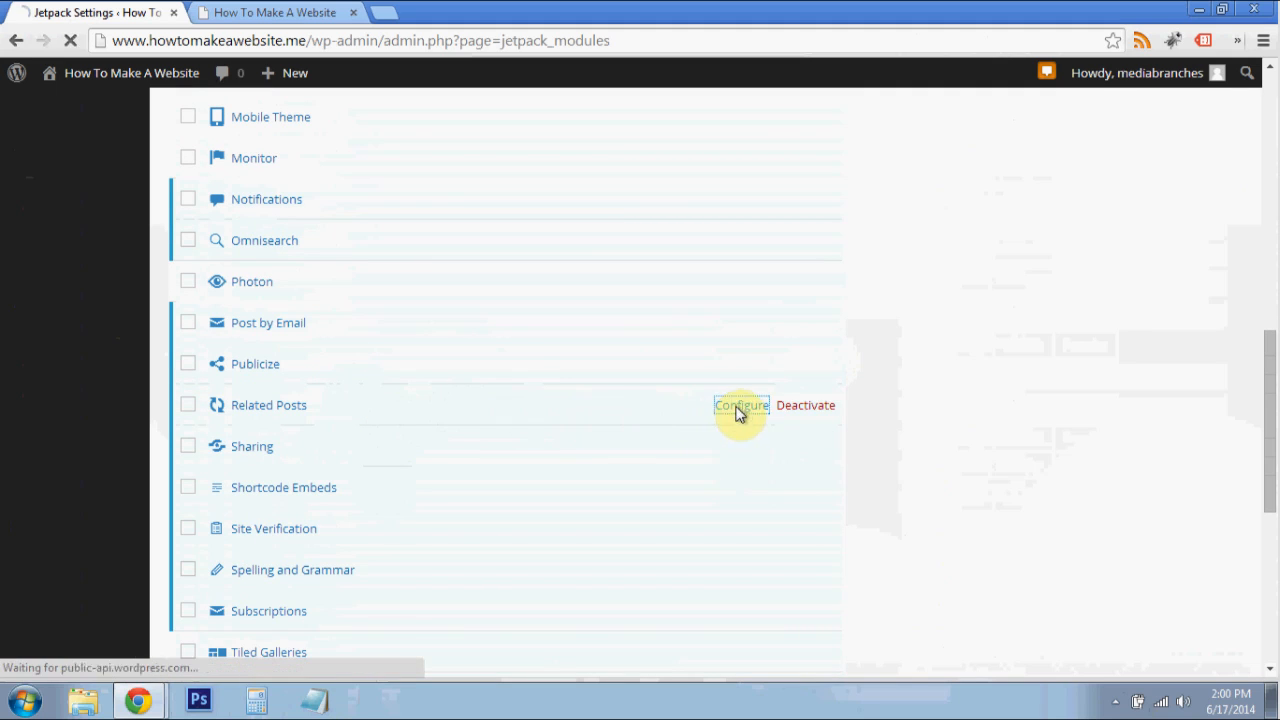
{"action": "scroll", "coordinate": [490, 455], "scroll_direction": "down", "scroll_amount": 1}
{"action": "scroll", "coordinate": [490, 455], "scroll_direction": "down", "scroll_amount": 1}
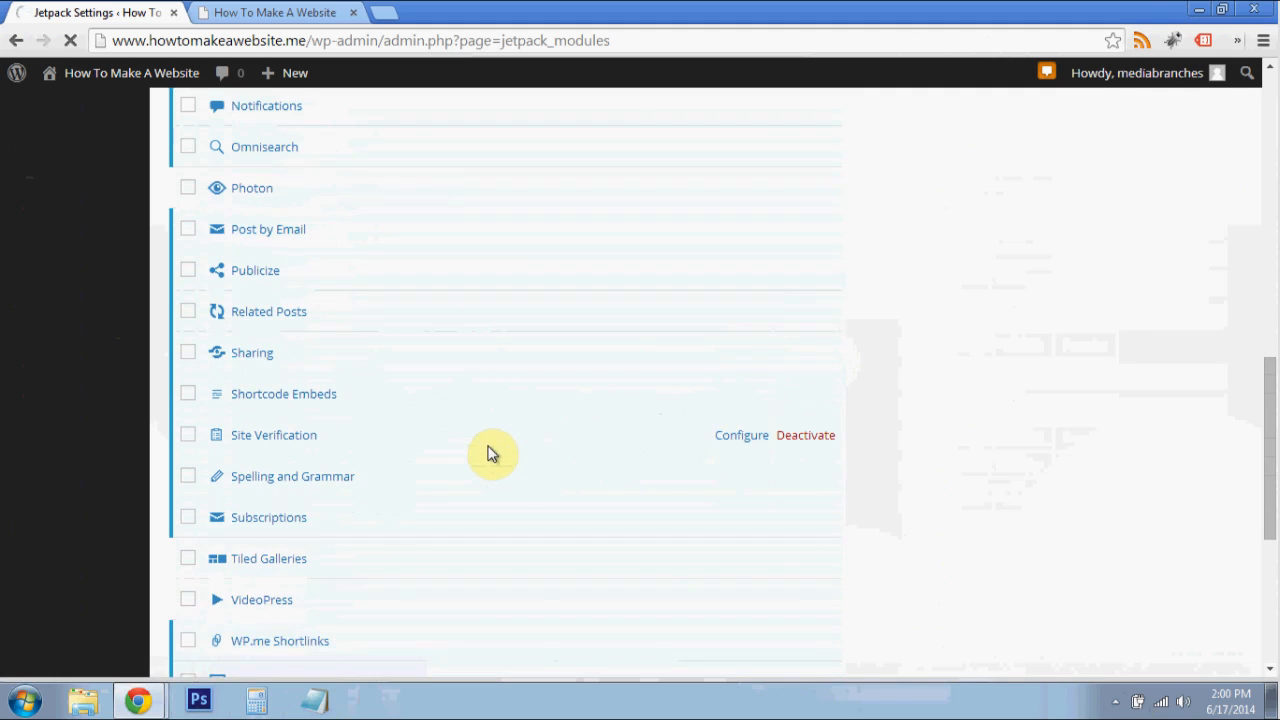
{"action": "scroll", "coordinate": [457, 400], "scroll_direction": "up", "scroll_amount": 1}
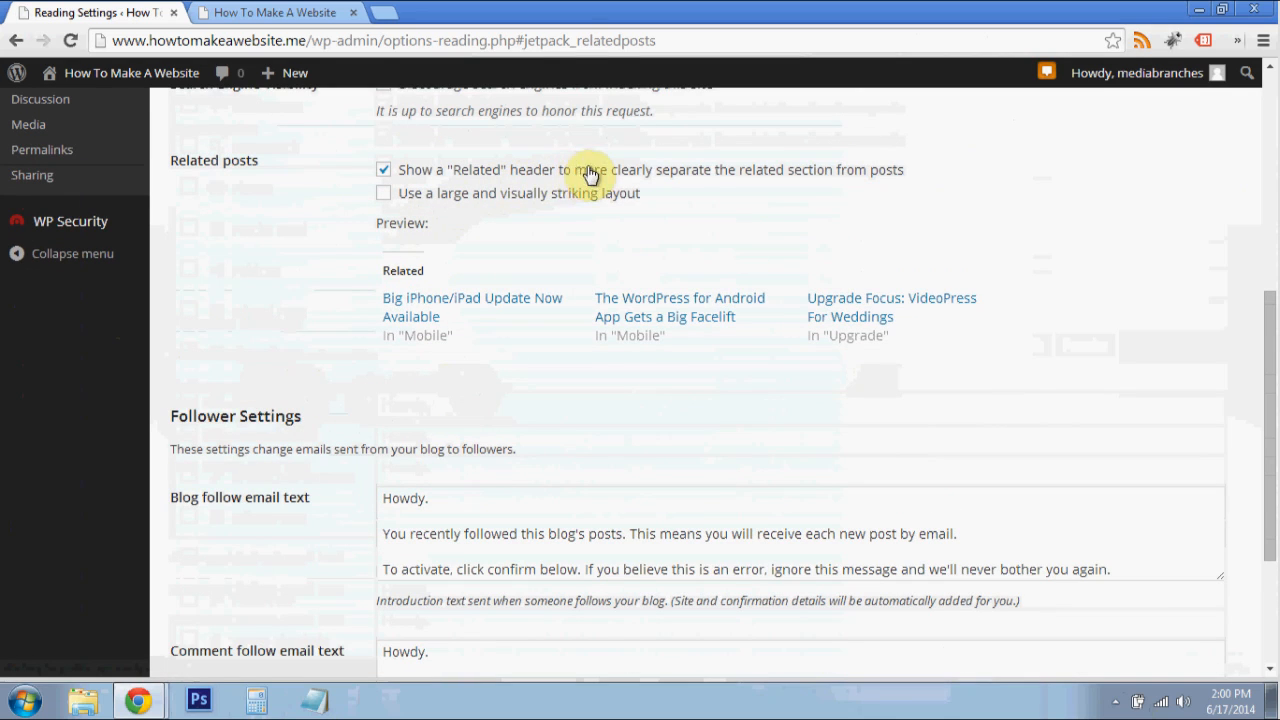
- Try the large and visually striking layout for related posts and compare it with the plain text preview
{"action": "left_click", "coordinate": [520, 195]}
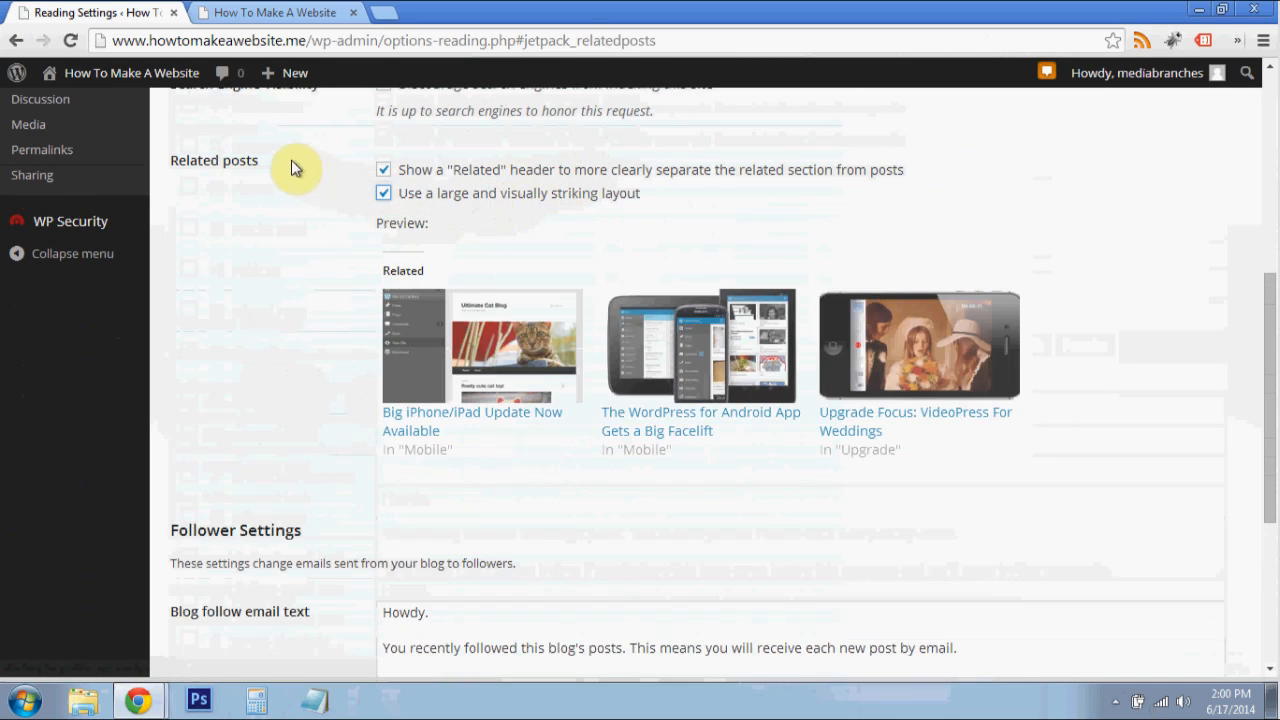
{"action": "left_click", "coordinate": [428, 196]}
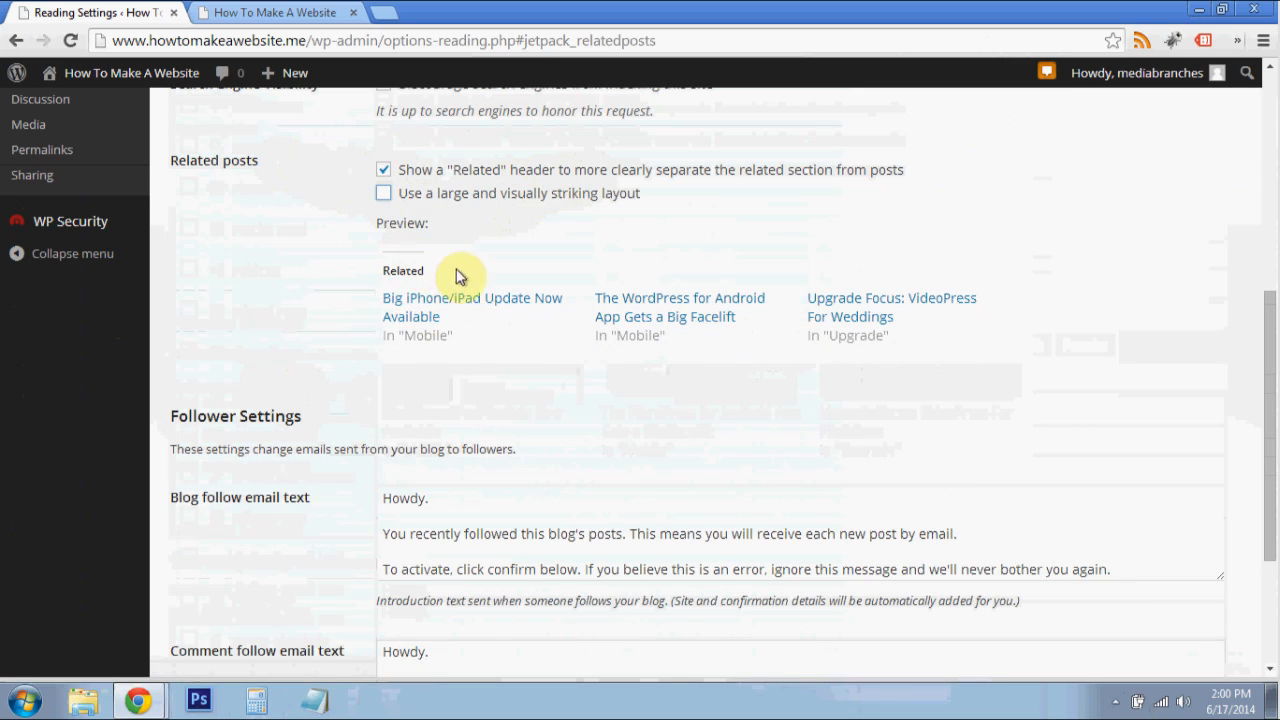
{"action": "left_click_drag", "start_coordinate": [383, 262], "coordinate": [1040, 237]}
{"action": "left_click", "coordinate": [894, 350]}
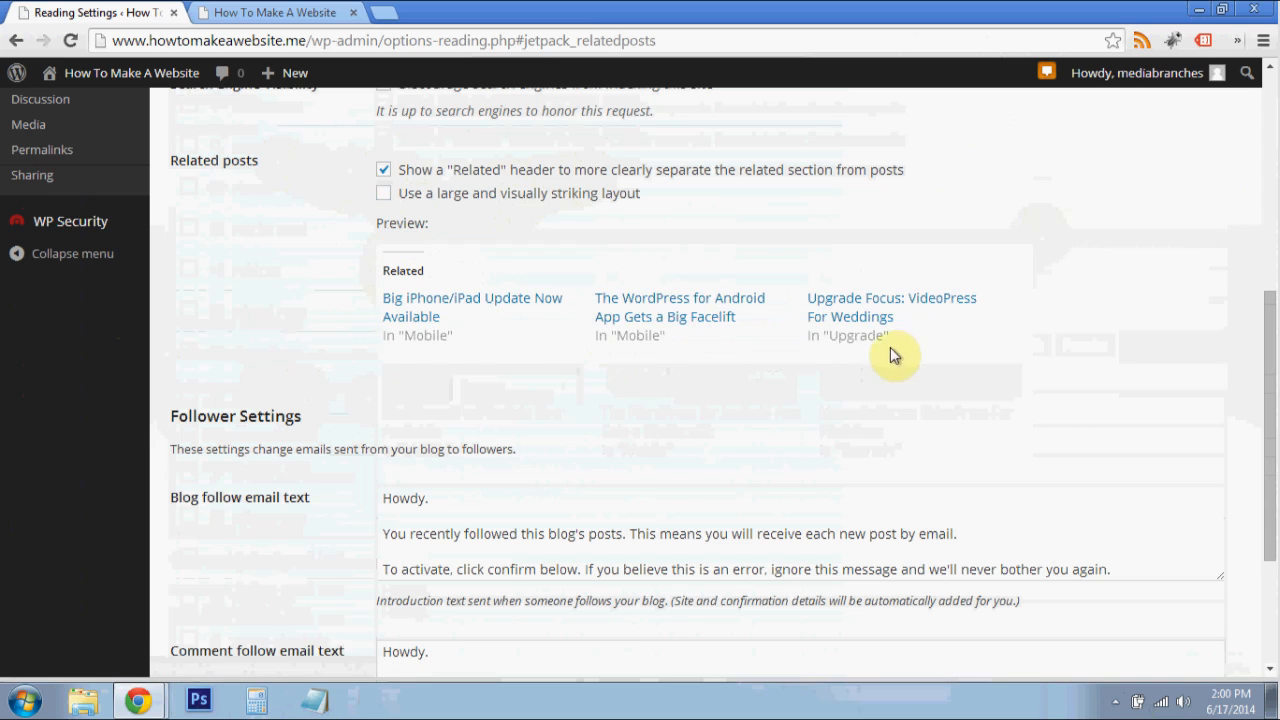
- Enable the large and visually striking layout for related posts and save the reading settings
{"action": "left_click", "coordinate": [430, 203]}
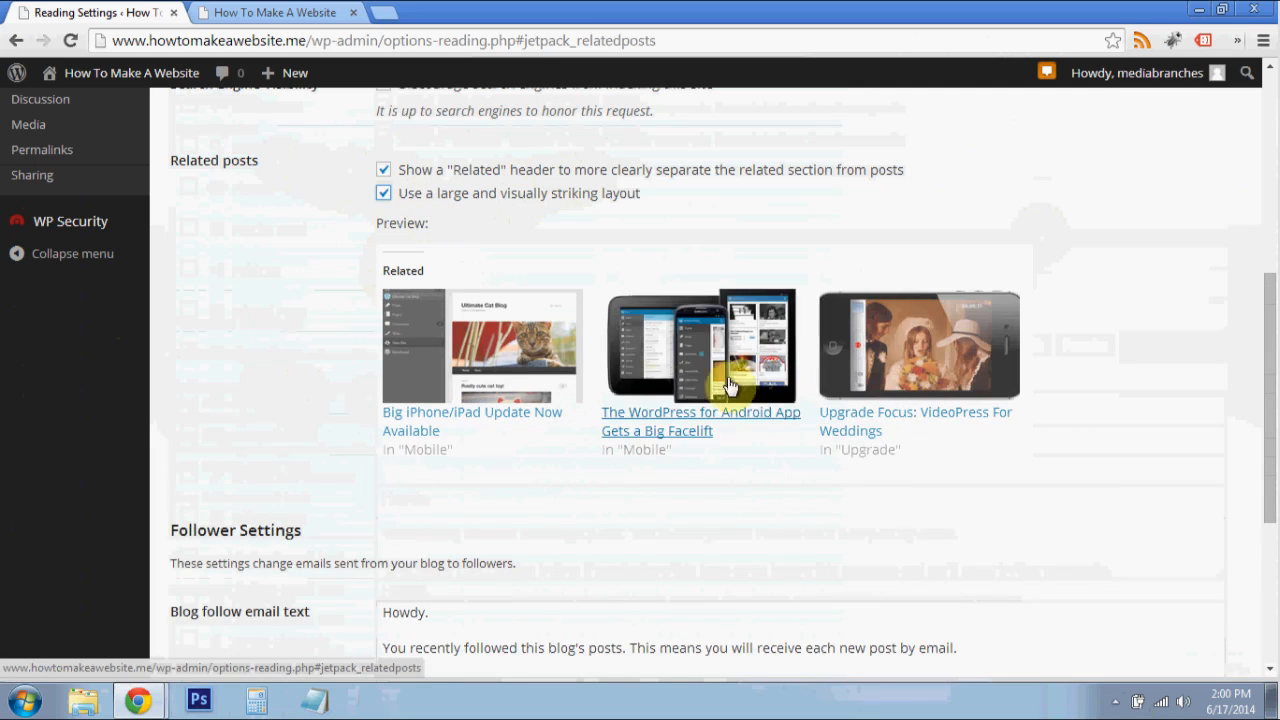
{"action": "scroll", "coordinate": [380, 334], "scroll_direction": "up", "scroll_amount": 2}
{"action": "scroll", "coordinate": [371, 343], "scroll_direction": "down", "scroll_amount": 2}
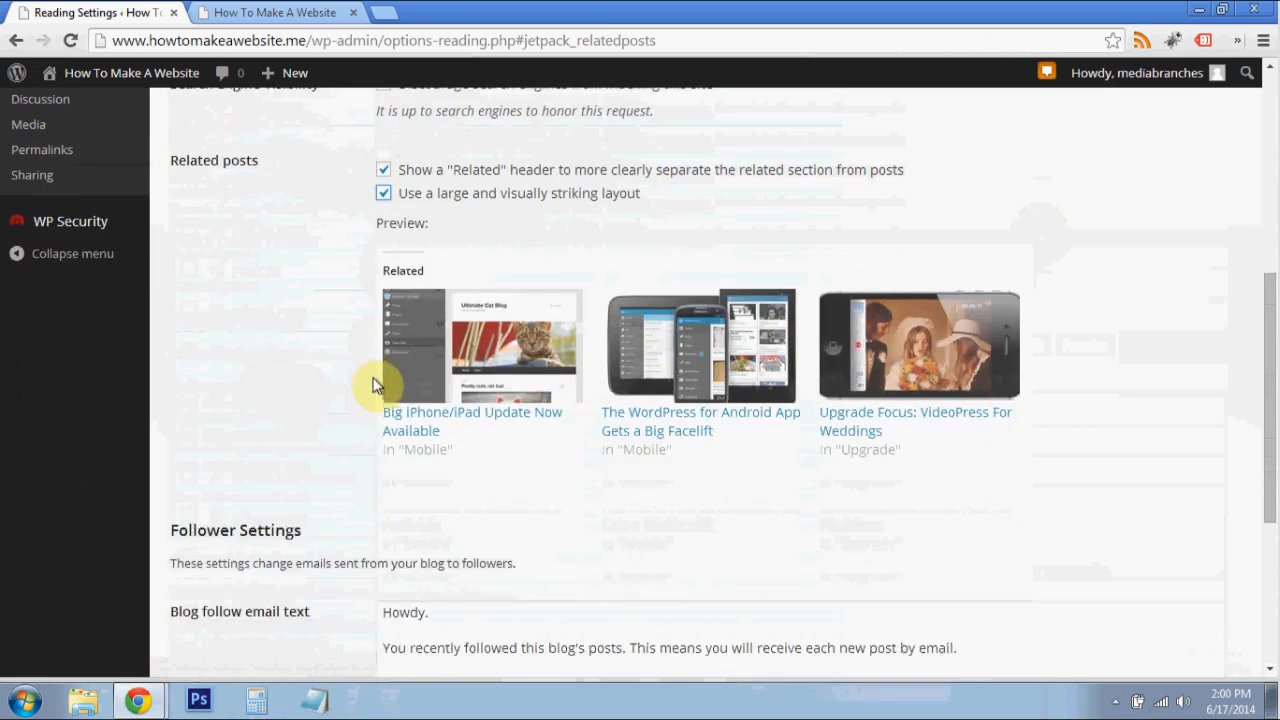
{"action": "scroll", "coordinate": [372, 385], "scroll_direction": "down", "scroll_amount": 4}
{"action": "left_click", "coordinate": [240, 586]}
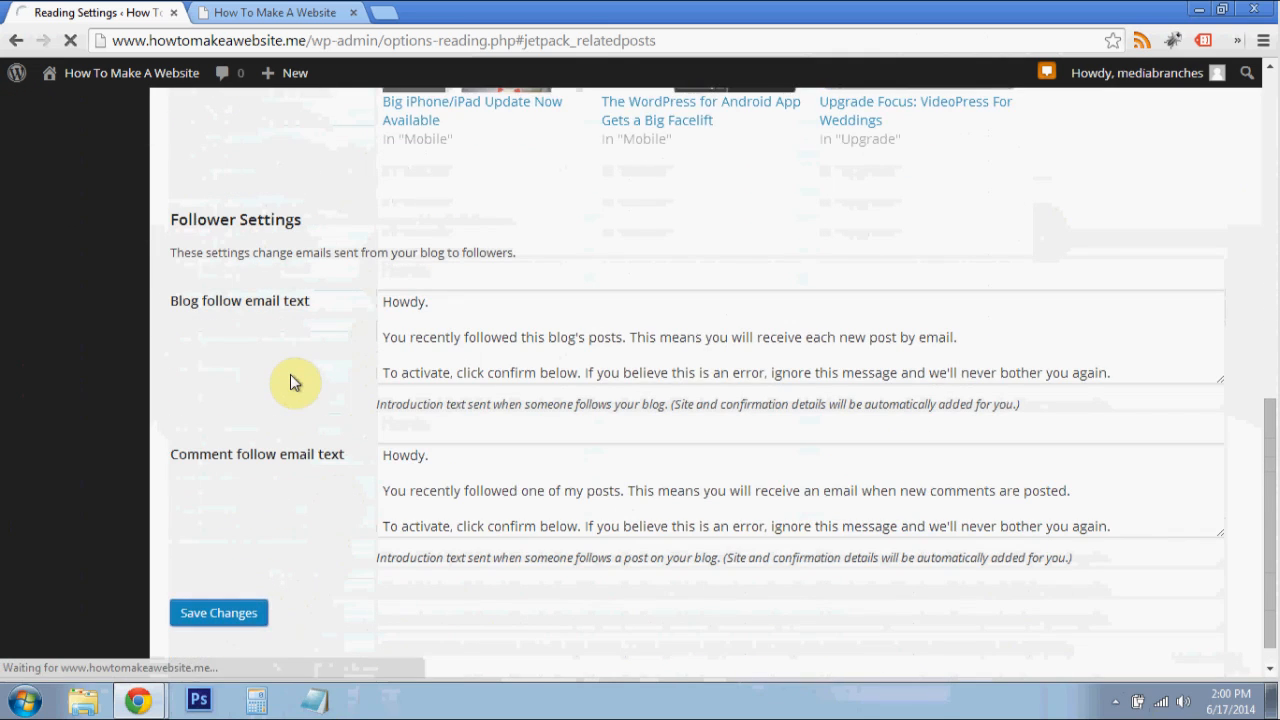
{"action": "scroll", "coordinate": [291, 378], "scroll_direction": "up", "scroll_amount": 2}
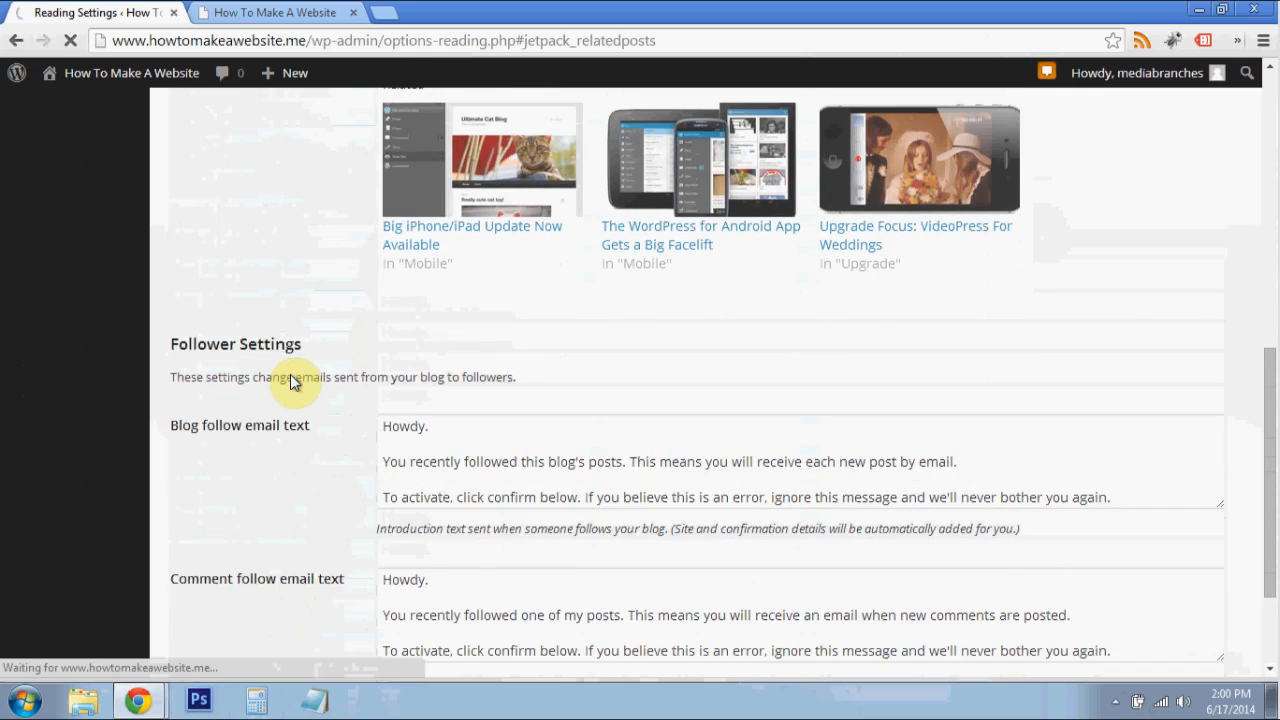
{"action": "scroll", "coordinate": [290, 382], "scroll_direction": "up", "scroll_amount": 2}
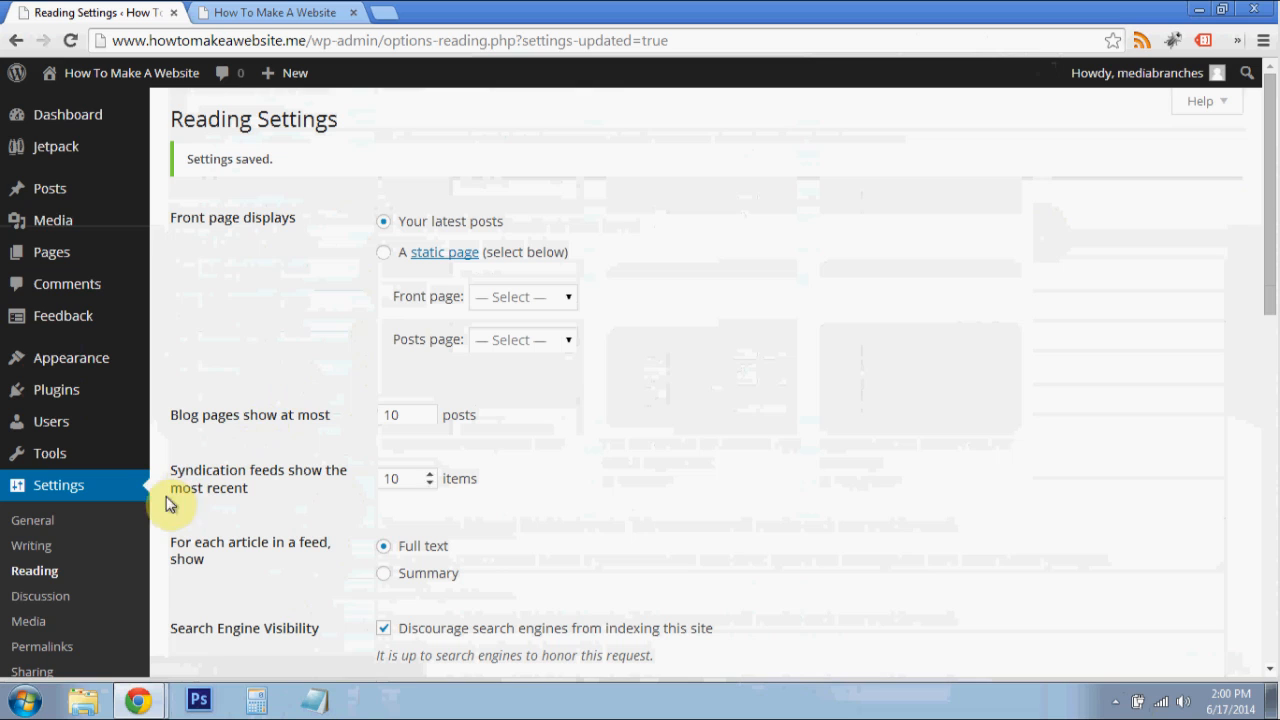
- Return to the Jetpack module list and open the configuration of the Sharing module
{"action": "mouse_move", "coordinate": [85, 166]}
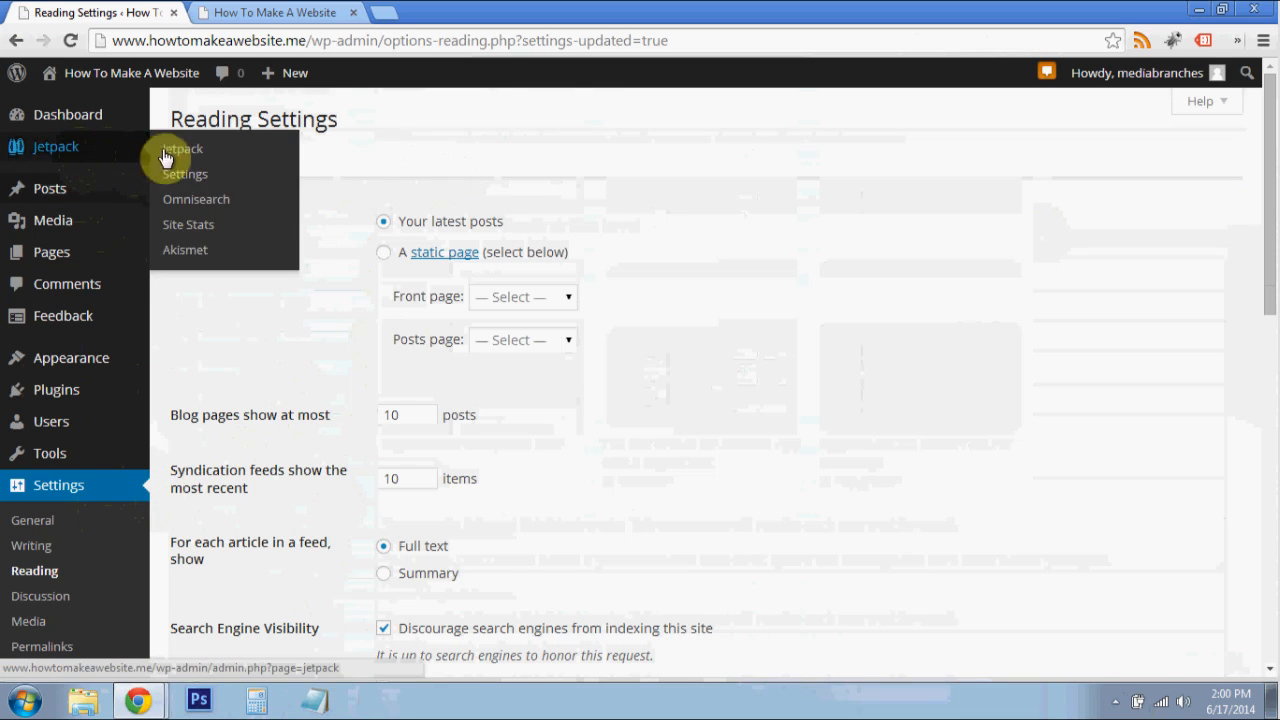
{"action": "left_click", "coordinate": [192, 175]}
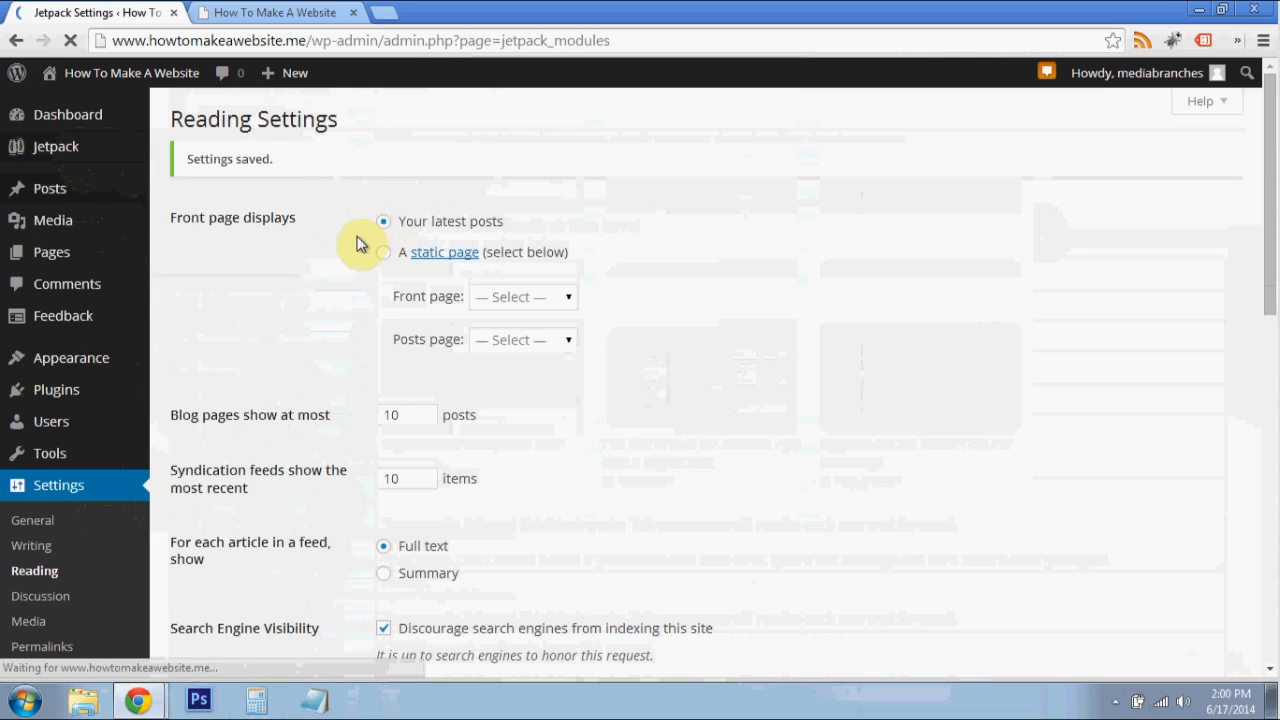
{"action": "scroll", "coordinate": [420, 274], "scroll_direction": "down", "scroll_amount": 5}
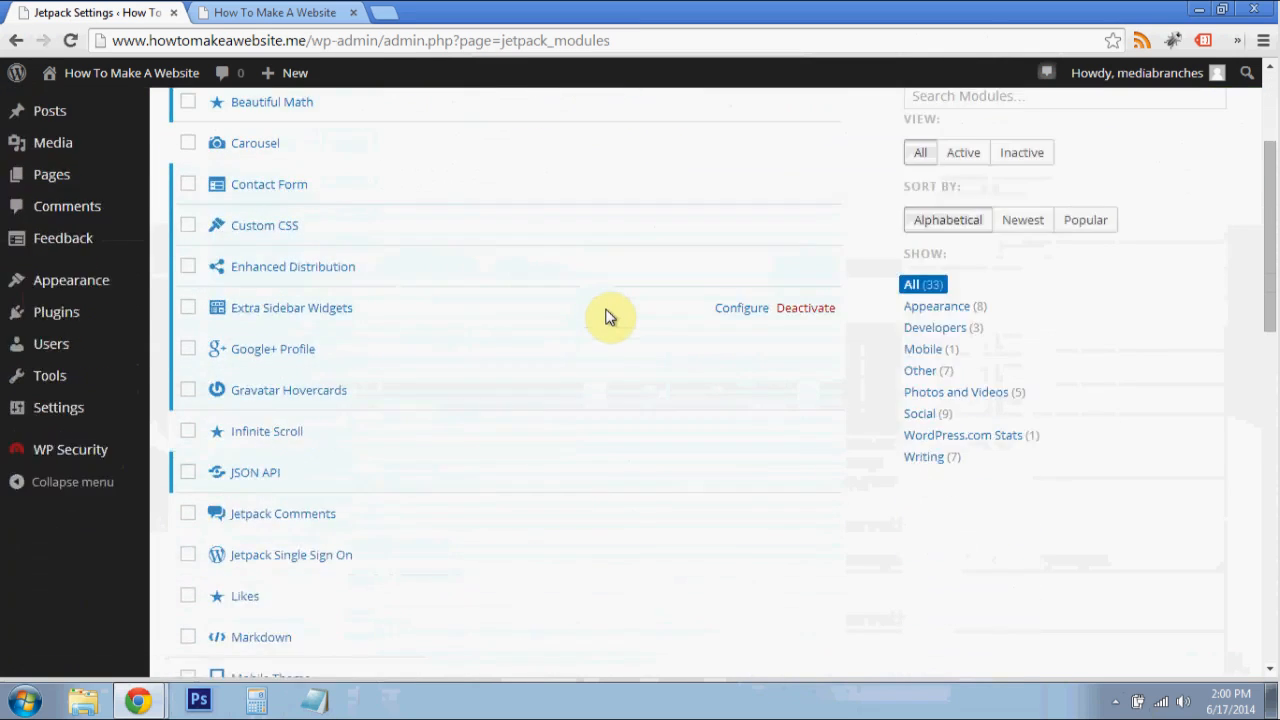
{"action": "scroll", "coordinate": [607, 317], "scroll_direction": "down", "scroll_amount": 4}
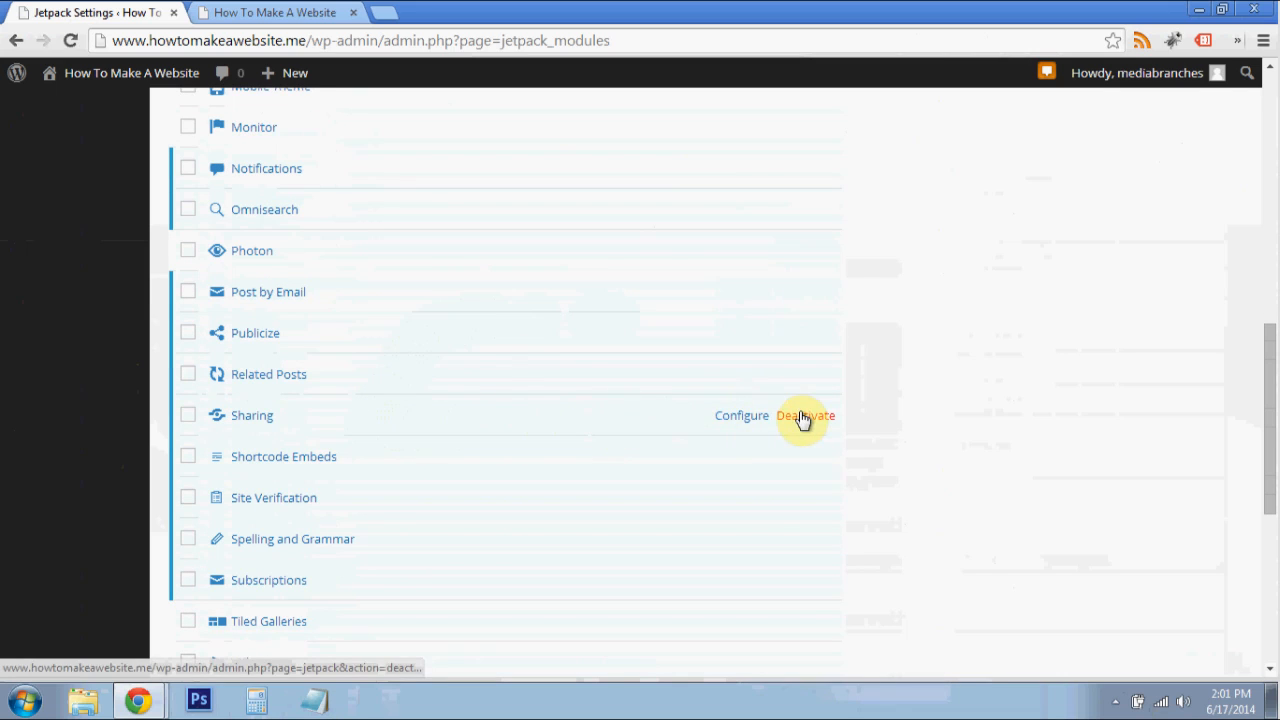
{"action": "left_click", "coordinate": [737, 419]}
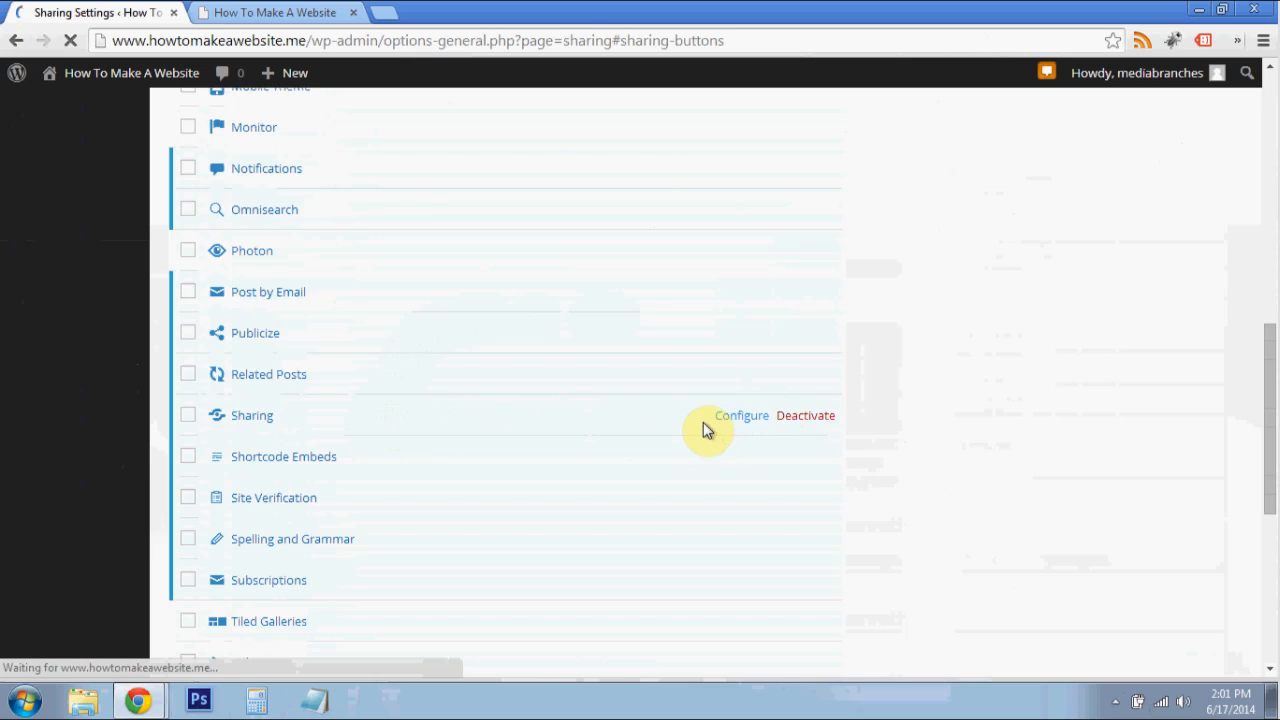
- Look over the Sharing Settings page, examining which social networks Publicize can connect to the blog
{"action": "scroll", "coordinate": [552, 406], "scroll_direction": "down", "scroll_amount": 3}
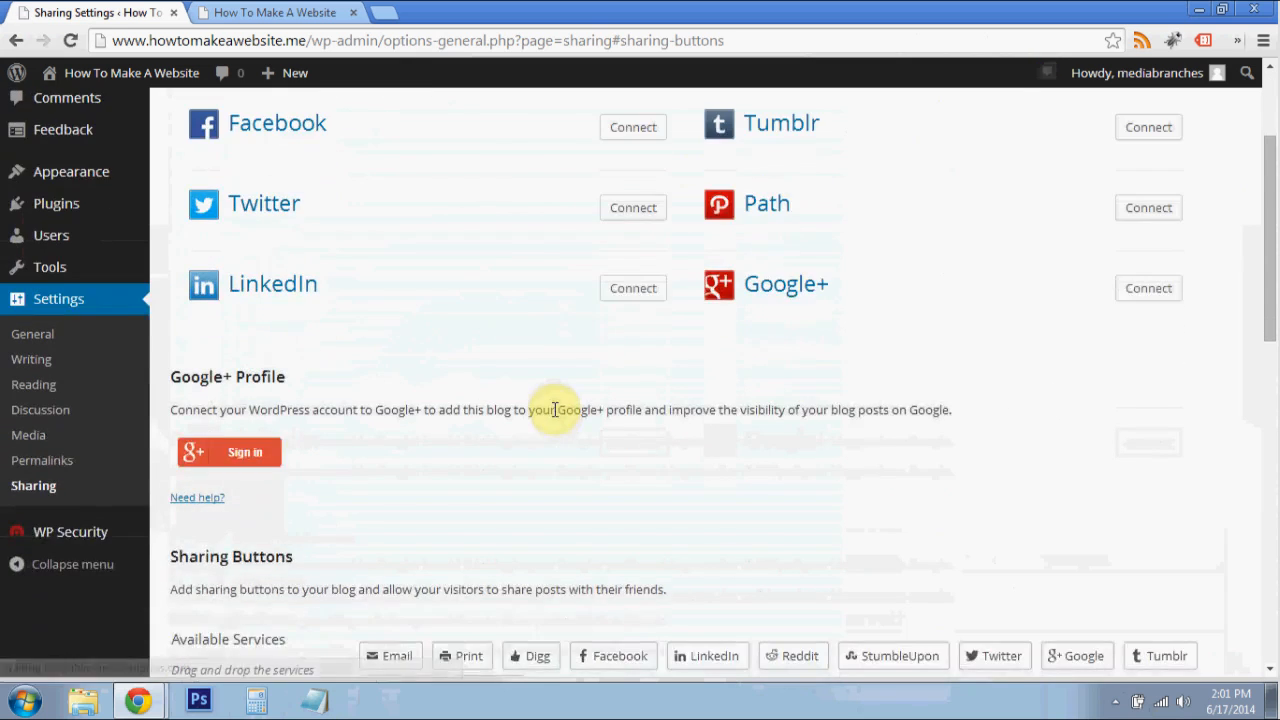
{"action": "scroll", "coordinate": [557, 411], "scroll_direction": "down", "scroll_amount": 1}
{"action": "scroll", "coordinate": [557, 410], "scroll_direction": "up", "scroll_amount": 2}
{"action": "scroll", "coordinate": [557, 410], "scroll_direction": "down", "scroll_amount": 2}
{"action": "scroll", "coordinate": [557, 410], "scroll_direction": "up", "scroll_amount": 3}
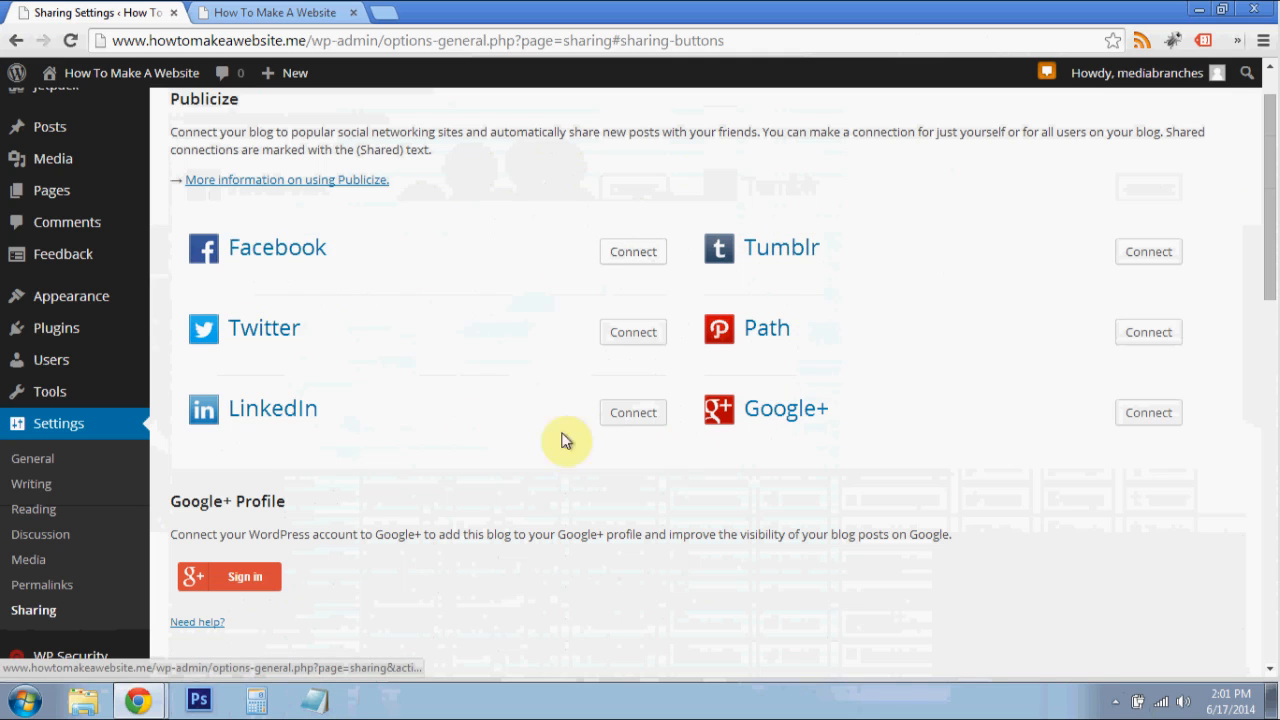
{"action": "scroll", "coordinate": [818, 240], "scroll_direction": "down", "scroll_amount": 2}
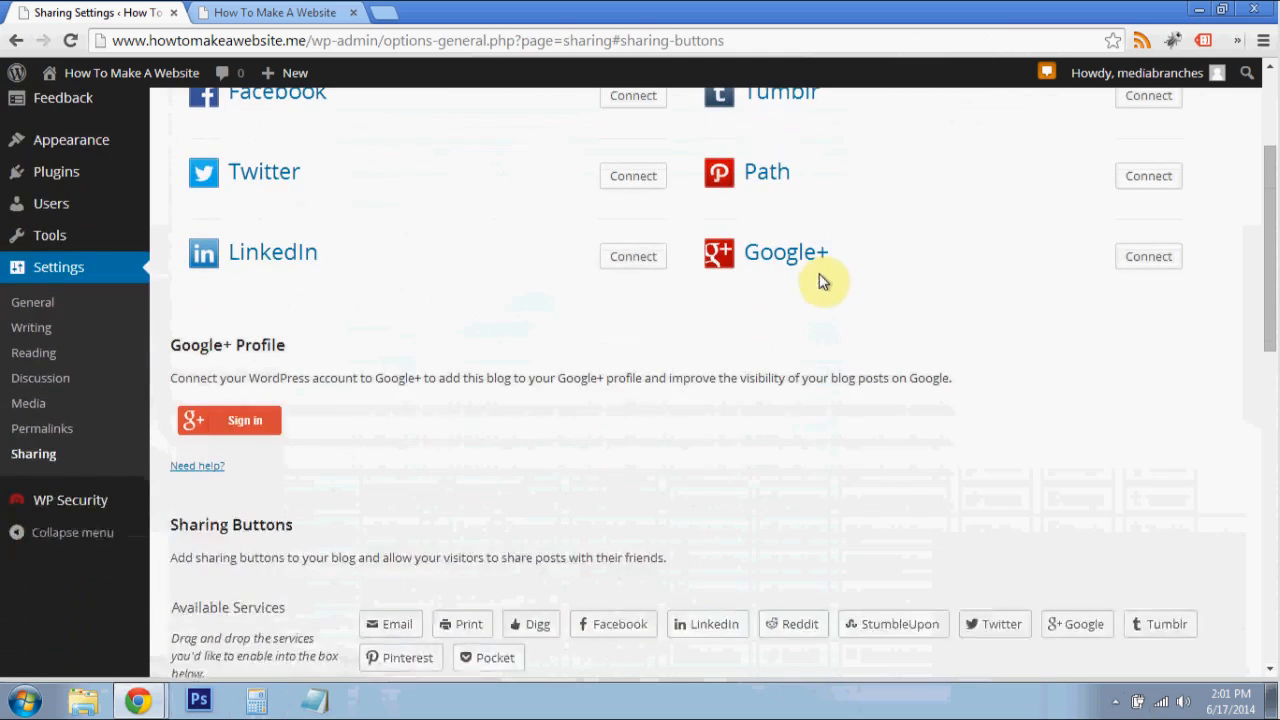
{"action": "scroll", "coordinate": [724, 320], "scroll_direction": "down", "scroll_amount": 1}
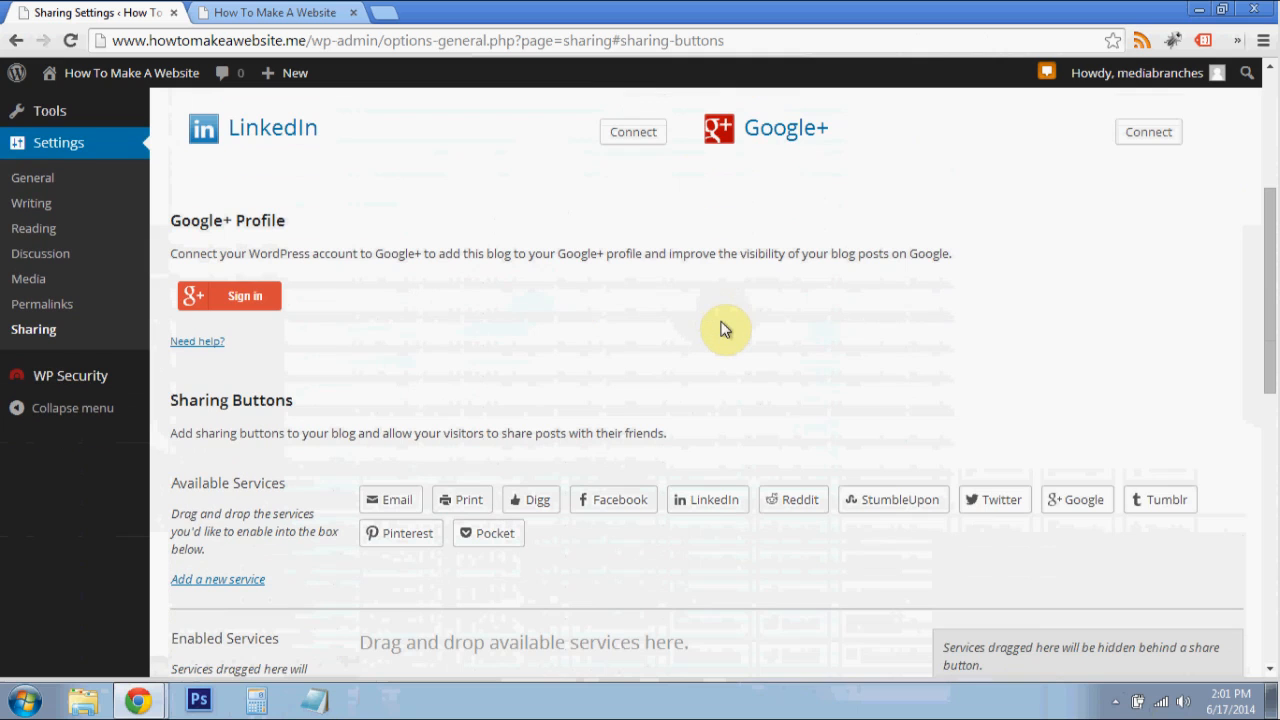
{"action": "scroll", "coordinate": [731, 338], "scroll_direction": "up", "scroll_amount": 4}
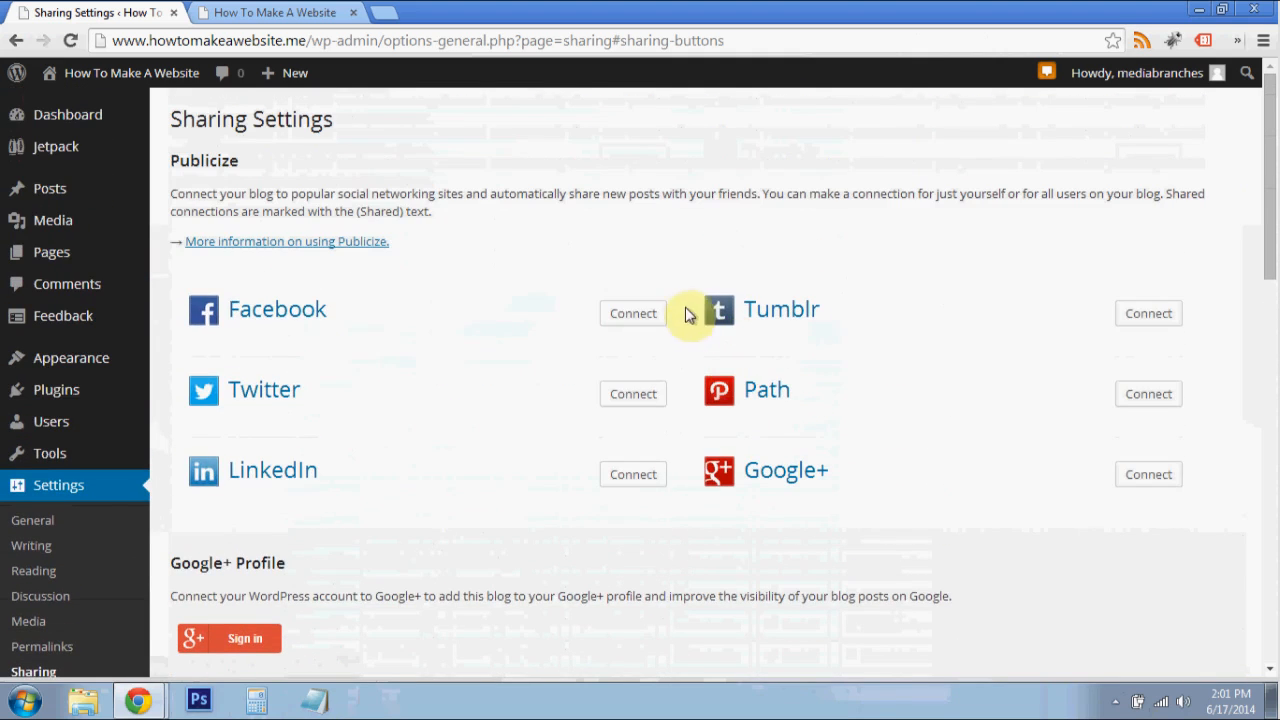
{"action": "scroll", "coordinate": [635, 318], "scroll_direction": "down", "scroll_amount": 3}
{"action": "scroll", "coordinate": [642, 313], "scroll_direction": "down", "scroll_amount": 2}
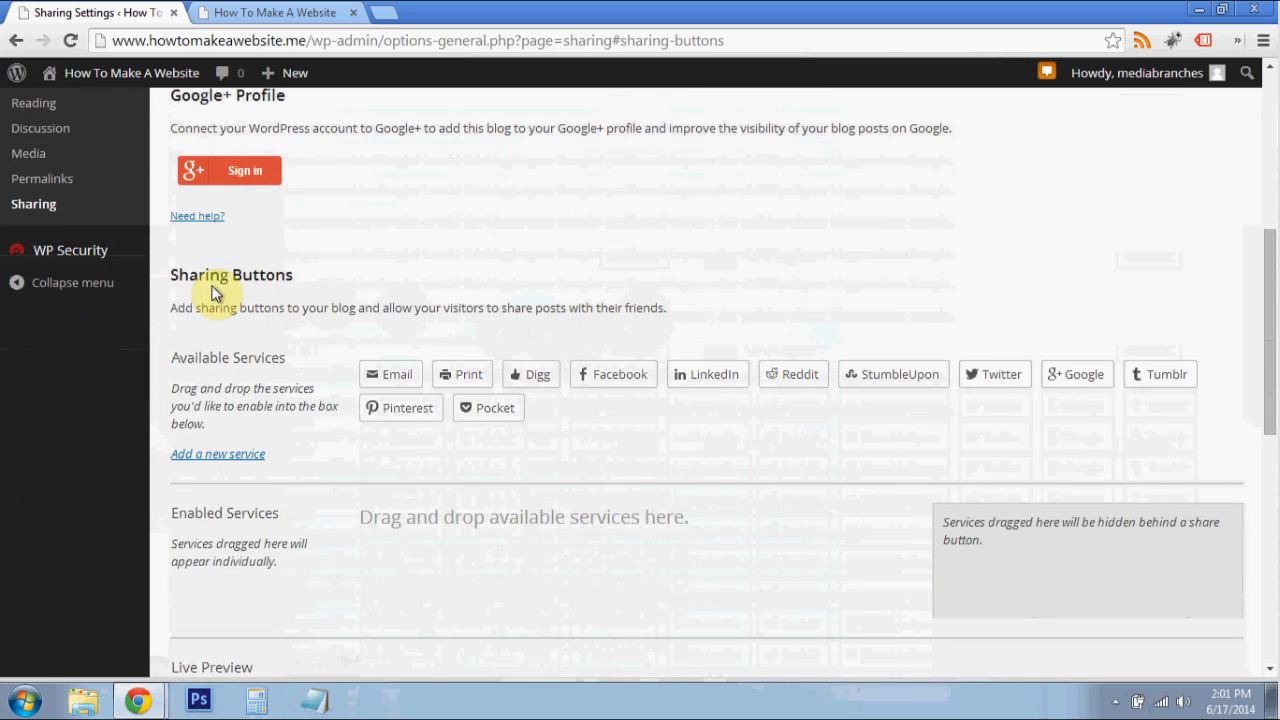
{"action": "scroll", "coordinate": [262, 274], "scroll_direction": "down", "scroll_amount": 1}
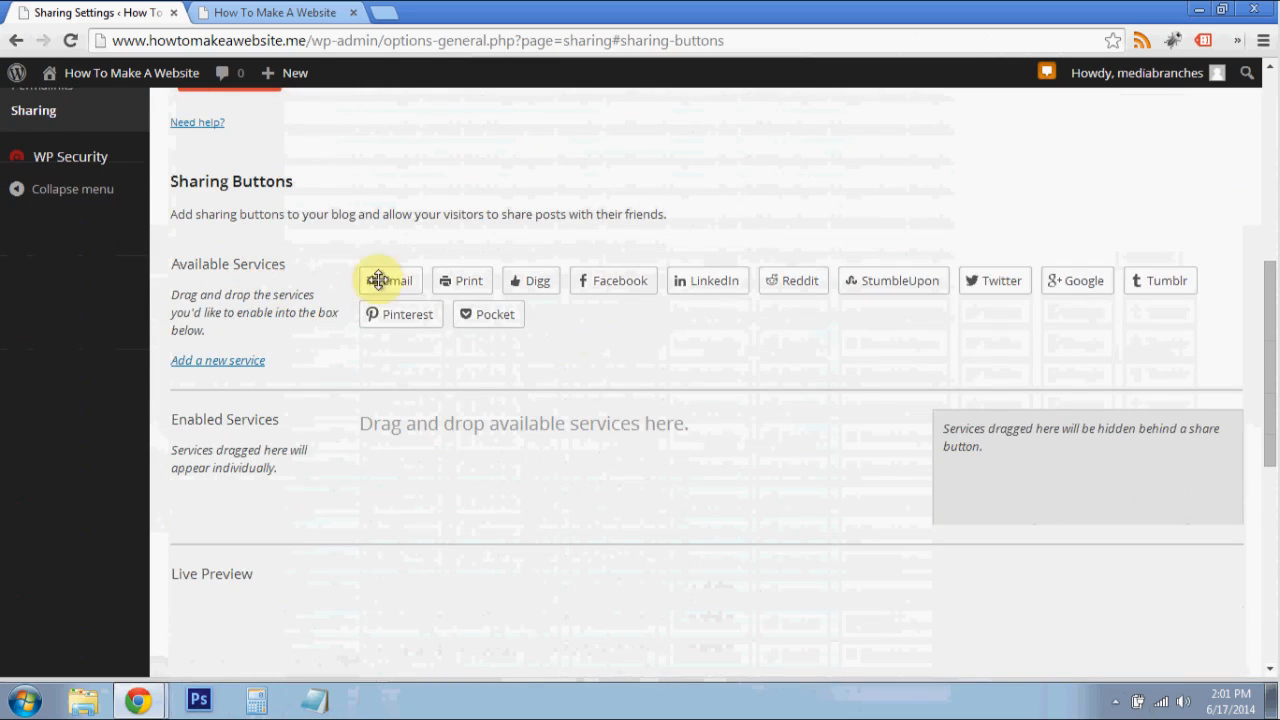
{"action": "scroll", "coordinate": [586, 217], "scroll_direction": "up", "scroll_amount": 6}
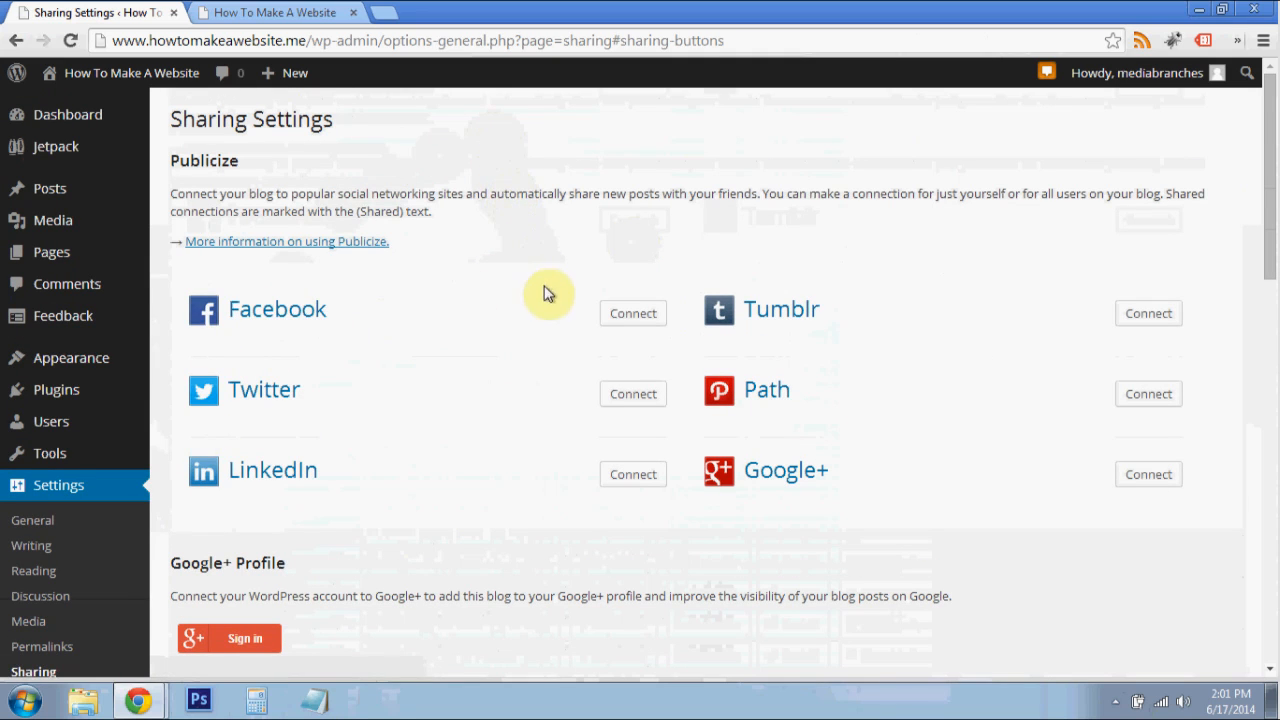
{"action": "scroll", "coordinate": [517, 314], "scroll_direction": "down", "scroll_amount": 1}
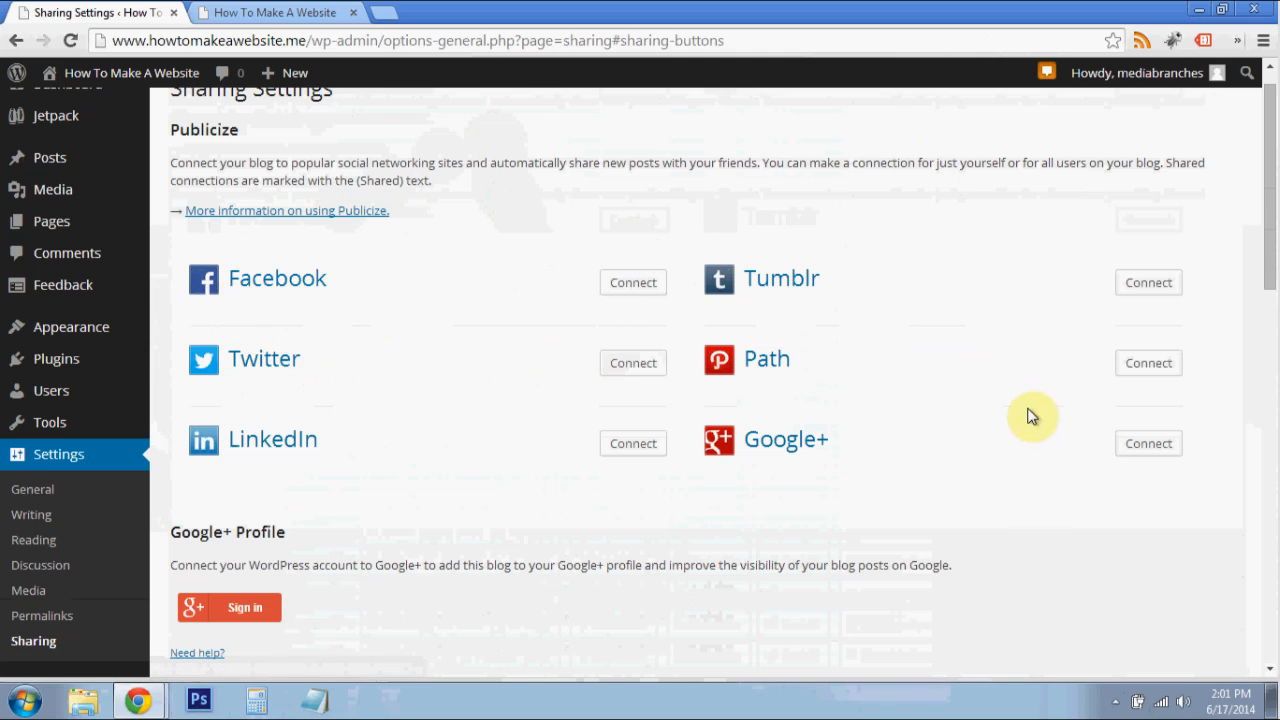
{"action": "scroll", "coordinate": [1029, 420], "scroll_direction": "down", "scroll_amount": 1}
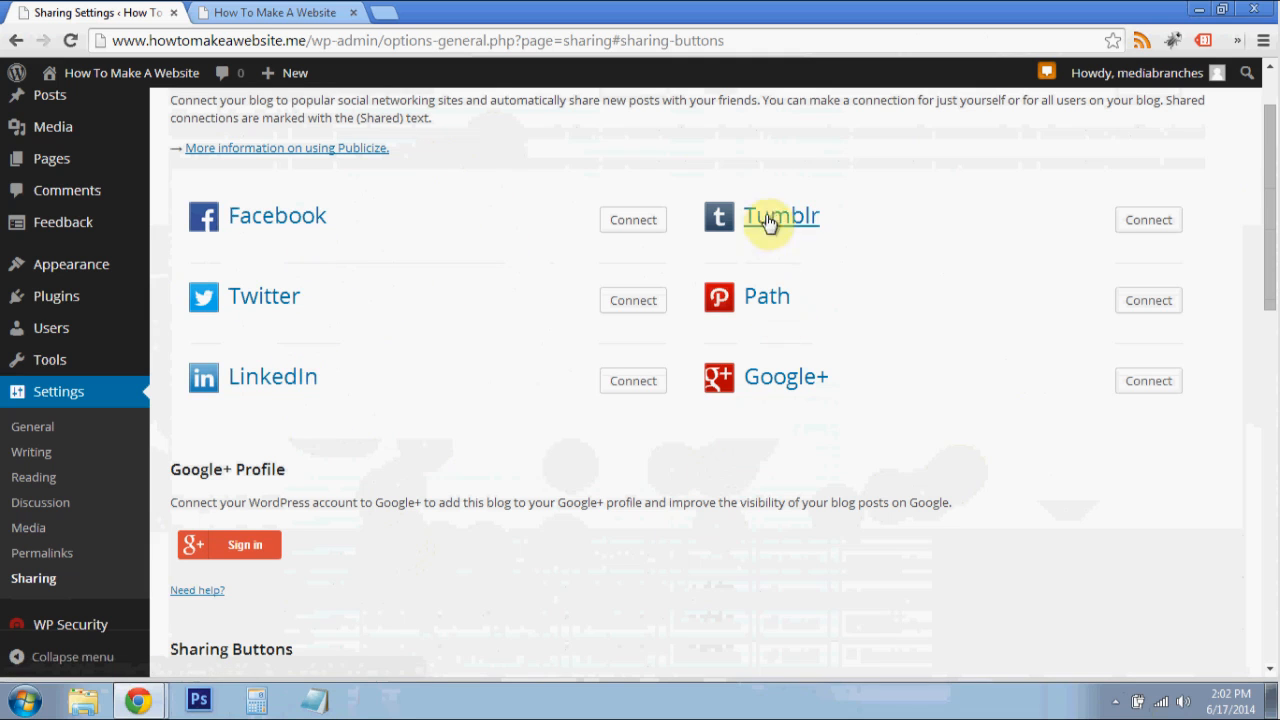
- Examine the Sharing Buttons section with its available services, enabled services and live preview areas
{"action": "scroll", "coordinate": [703, 528], "scroll_direction": "down", "scroll_amount": 2}
{"action": "scroll", "coordinate": [601, 495], "scroll_direction": "down", "scroll_amount": 2}
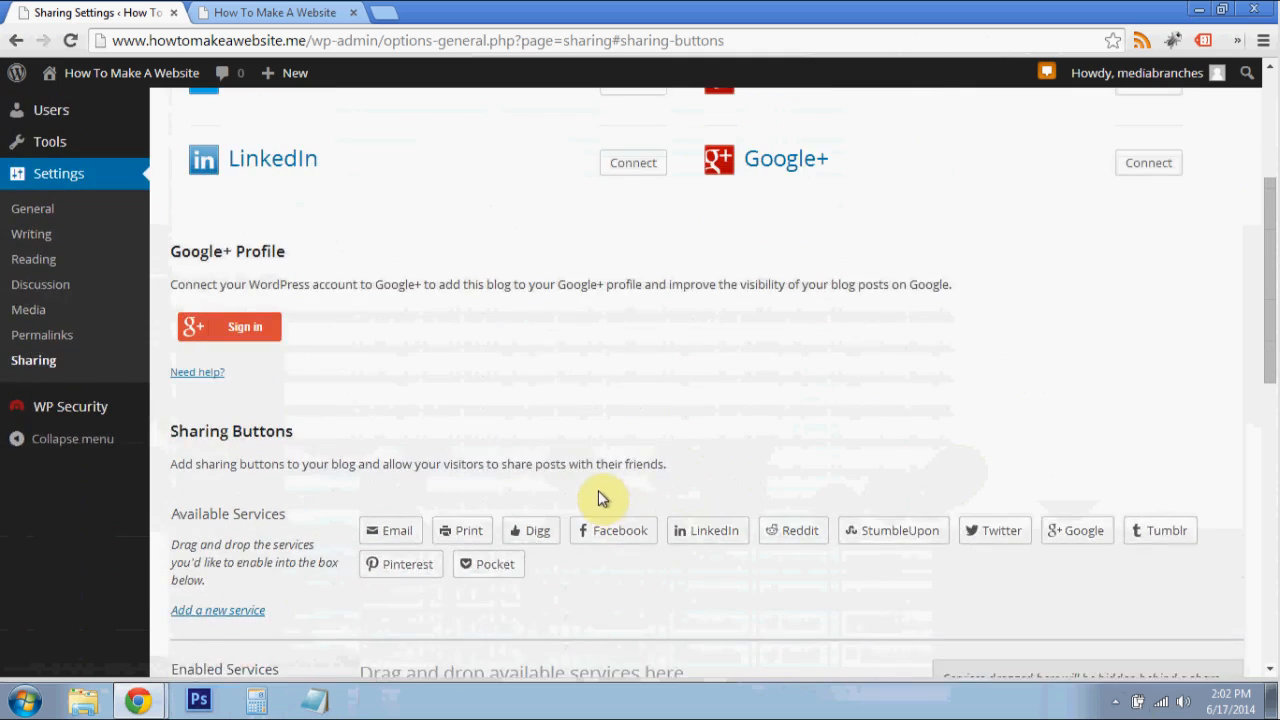
{"action": "scroll", "coordinate": [586, 466], "scroll_direction": "up", "scroll_amount": 3}
{"action": "scroll", "coordinate": [594, 237], "scroll_direction": "down", "scroll_amount": 3}
{"action": "scroll", "coordinate": [596, 424], "scroll_direction": "down", "scroll_amount": 3}
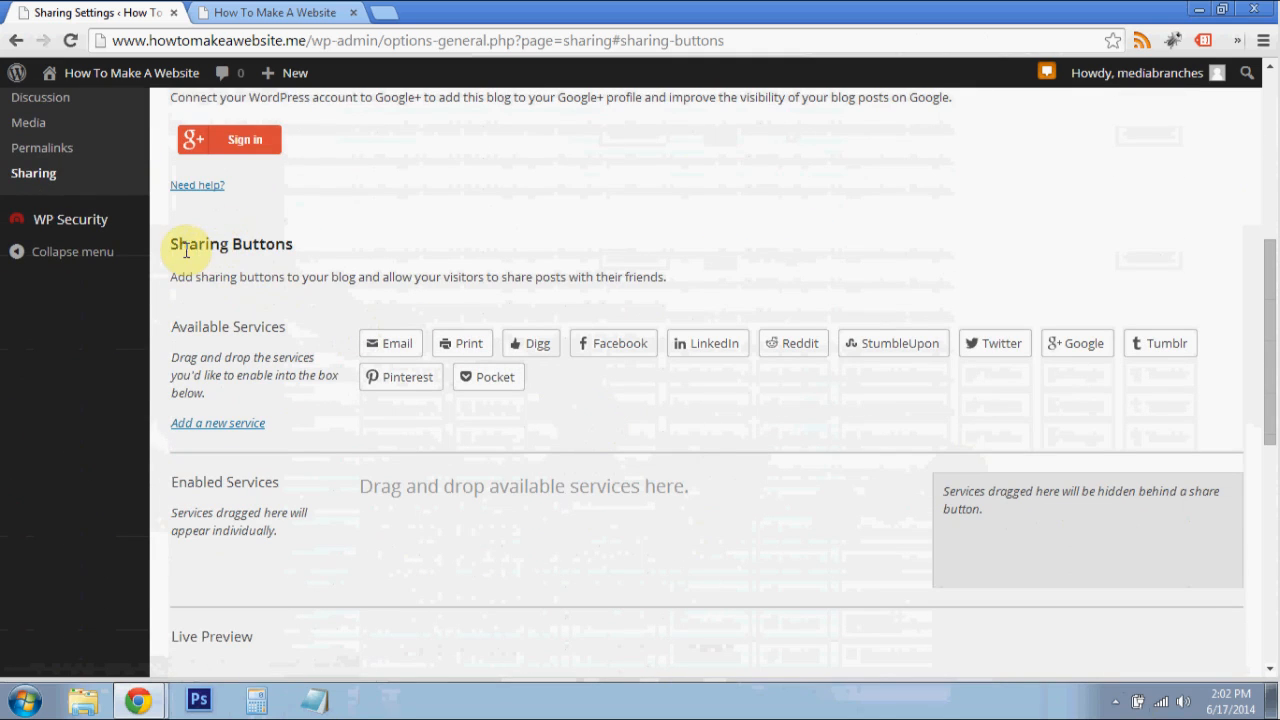
{"action": "left_click_drag", "start_coordinate": [173, 247], "coordinate": [328, 260]}
{"action": "left_click", "coordinate": [334, 266]}
{"action": "scroll", "coordinate": [358, 320], "scroll_direction": "down", "scroll_amount": 2}
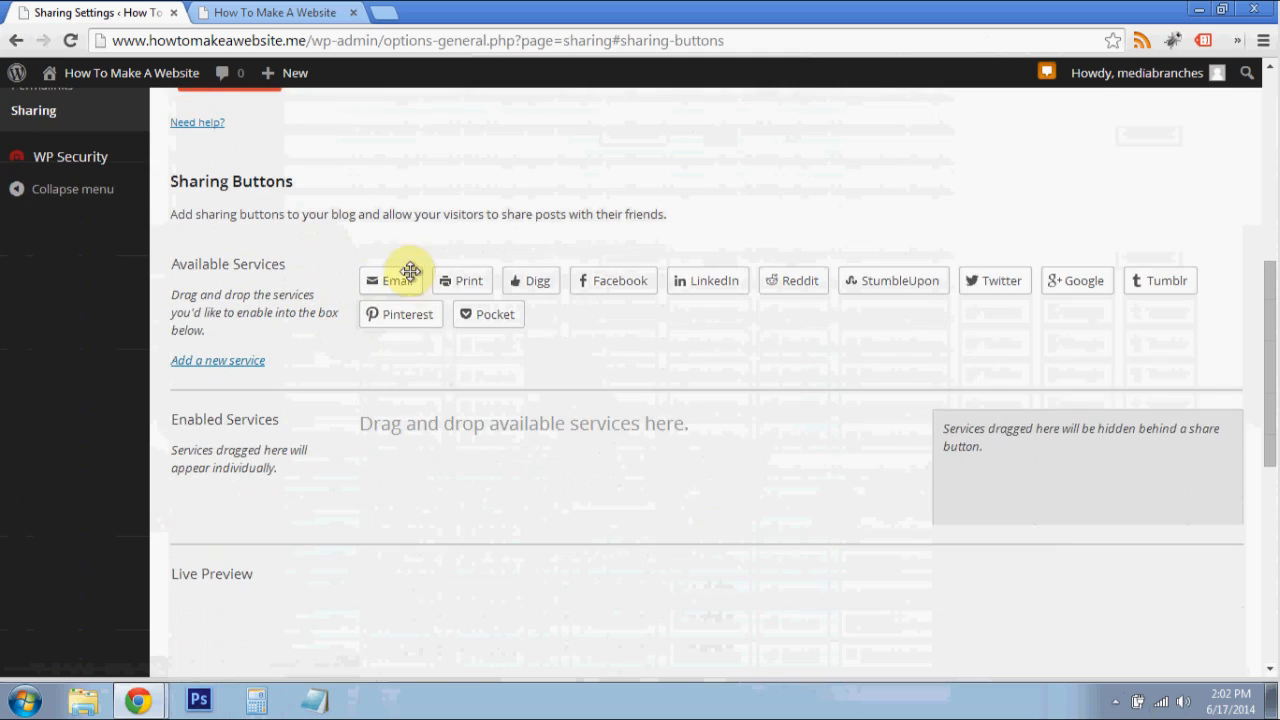
{"action": "scroll", "coordinate": [589, 317], "scroll_direction": "down", "scroll_amount": 3}
{"action": "scroll", "coordinate": [589, 320], "scroll_direction": "up", "scroll_amount": 2}
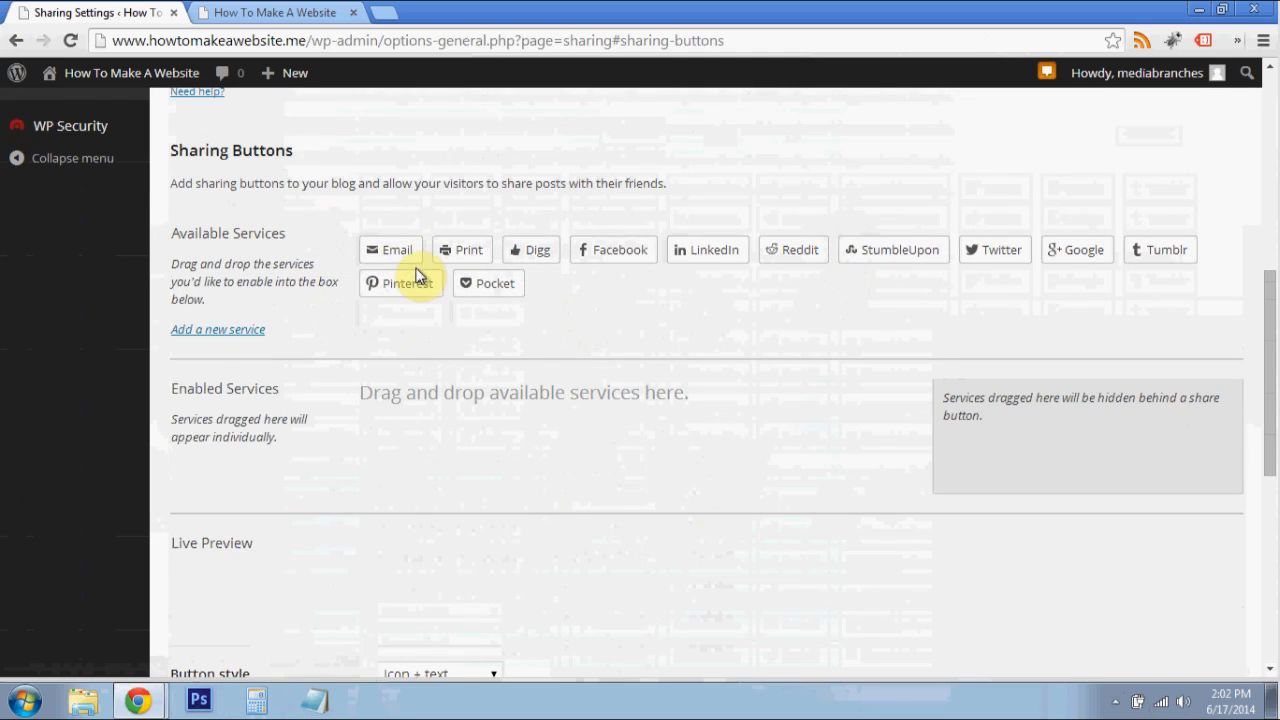
{"action": "scroll", "coordinate": [394, 254], "scroll_direction": "down", "scroll_amount": 1}
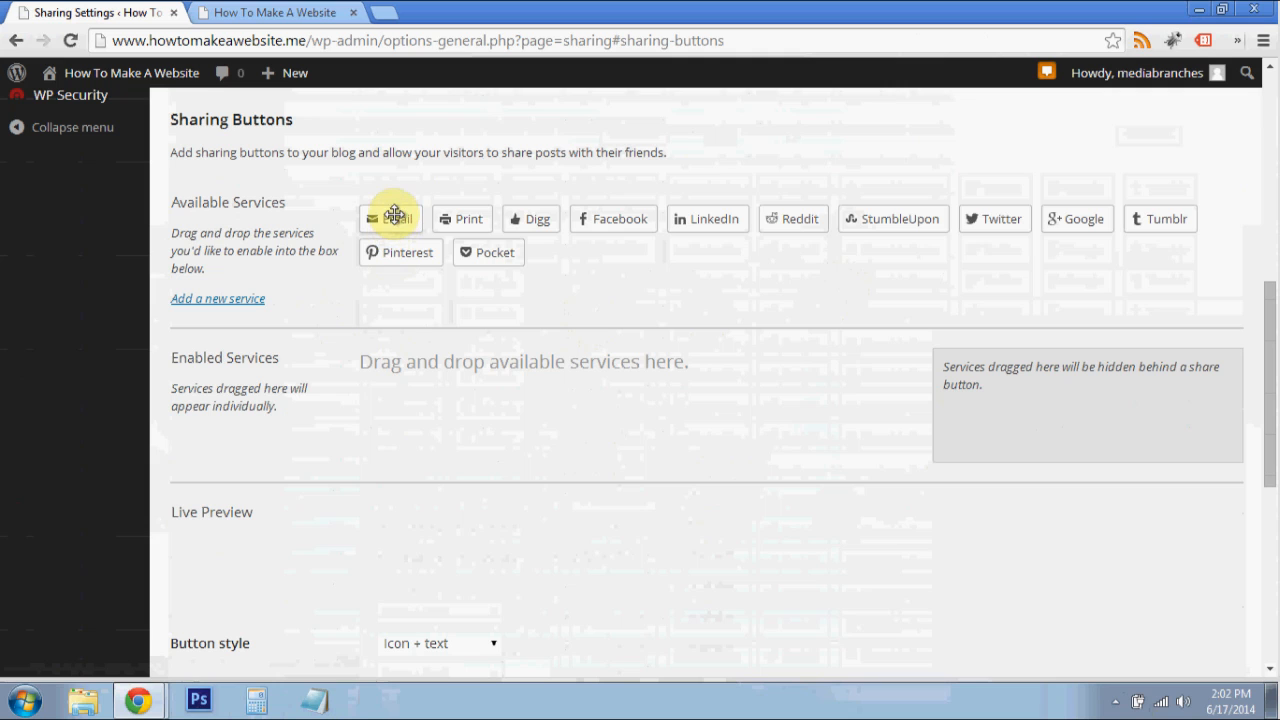
{"action": "left_click_drag", "start_coordinate": [170, 204], "coordinate": [285, 203]}
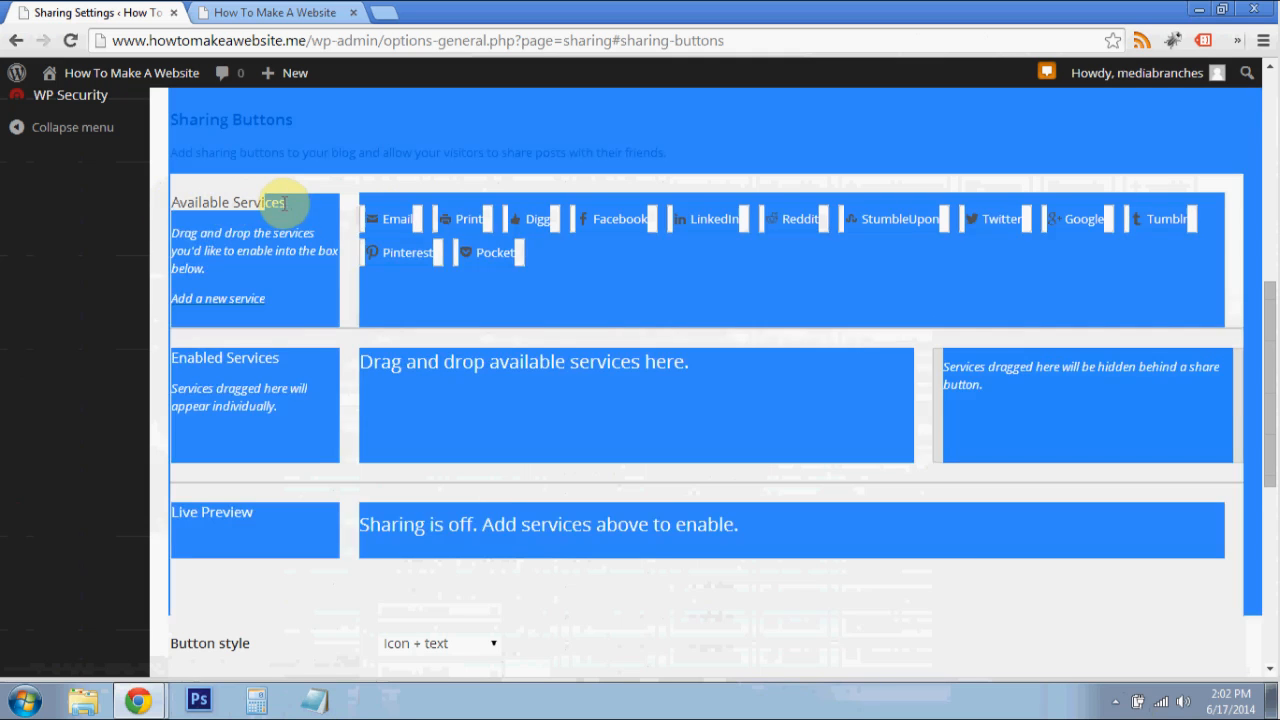
{"action": "left_click", "coordinate": [291, 212]}
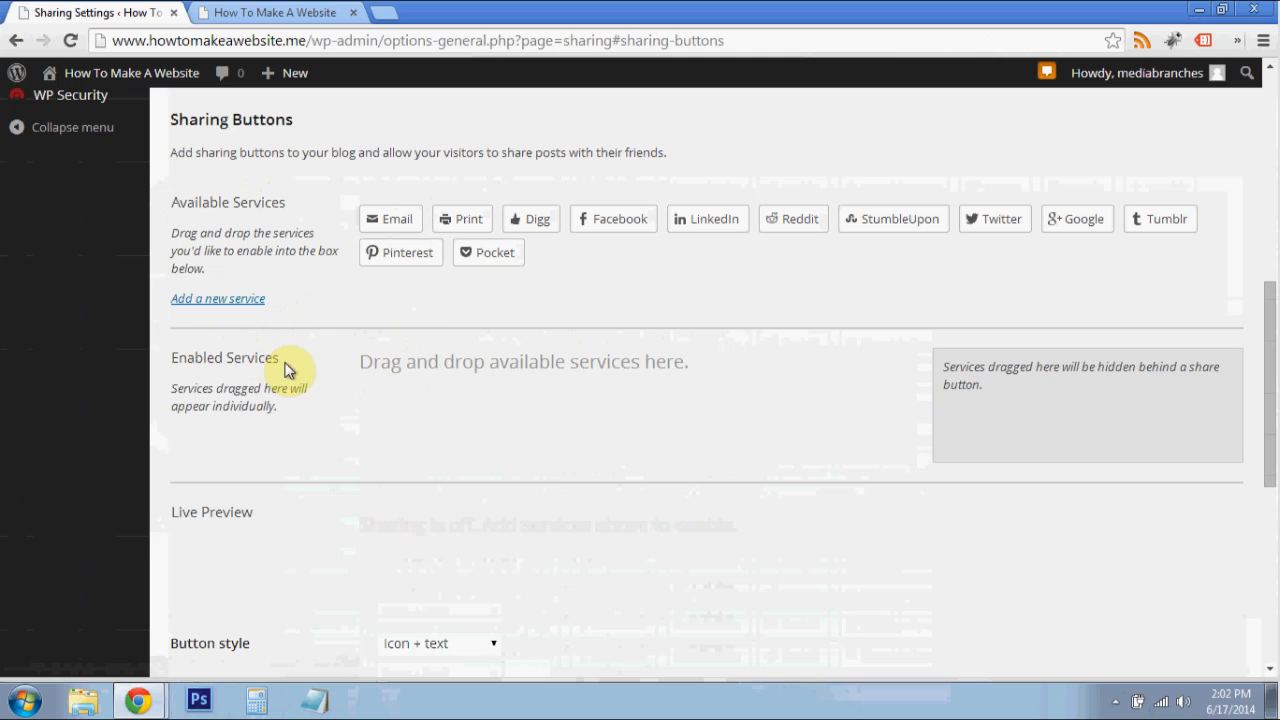
- Enable the sharing services in the order Email, Print, Facebook, LinkedIn, Google, StumbleUpon and Digg
{"action": "left_click_drag", "start_coordinate": [380, 218], "coordinate": [384, 357]}
{"action": "left_click_drag", "start_coordinate": [387, 222], "coordinate": [416, 398]}
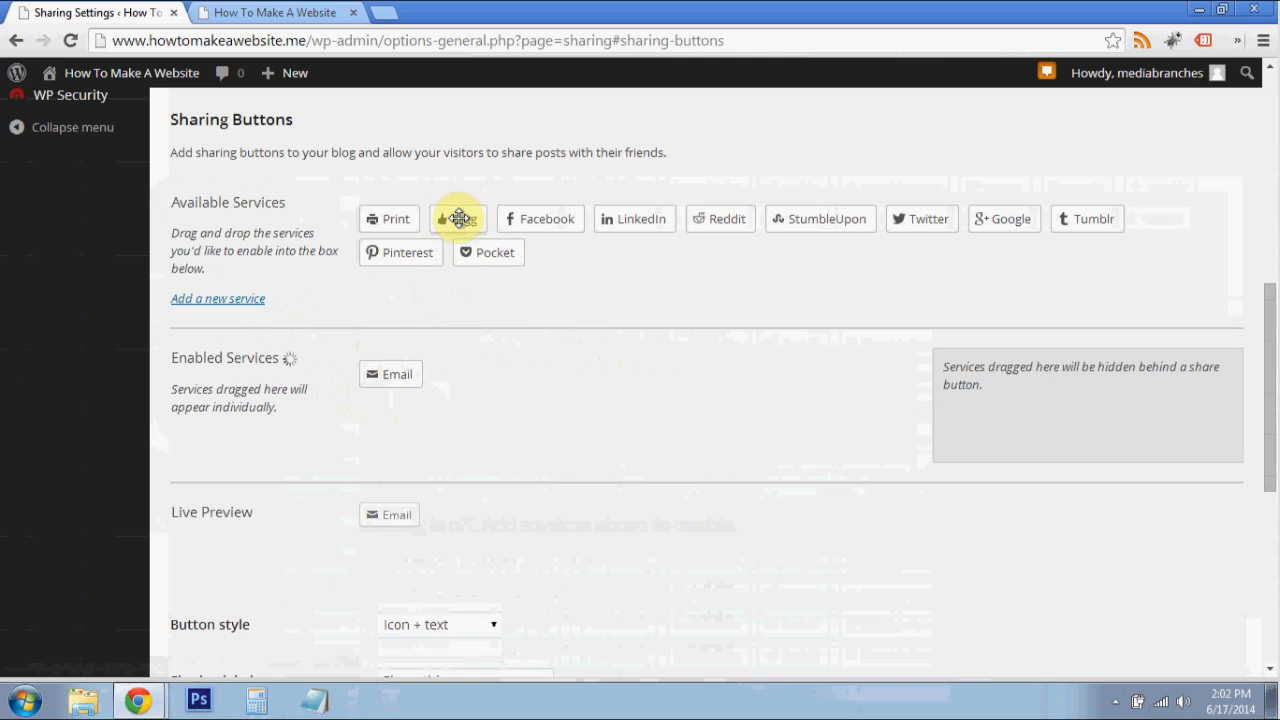
{"action": "left_click_drag", "start_coordinate": [459, 218], "coordinate": [466, 404]}
{"action": "left_click_drag", "start_coordinate": [386, 216], "coordinate": [434, 380]}
{"action": "left_click_drag", "start_coordinate": [429, 225], "coordinate": [506, 371]}
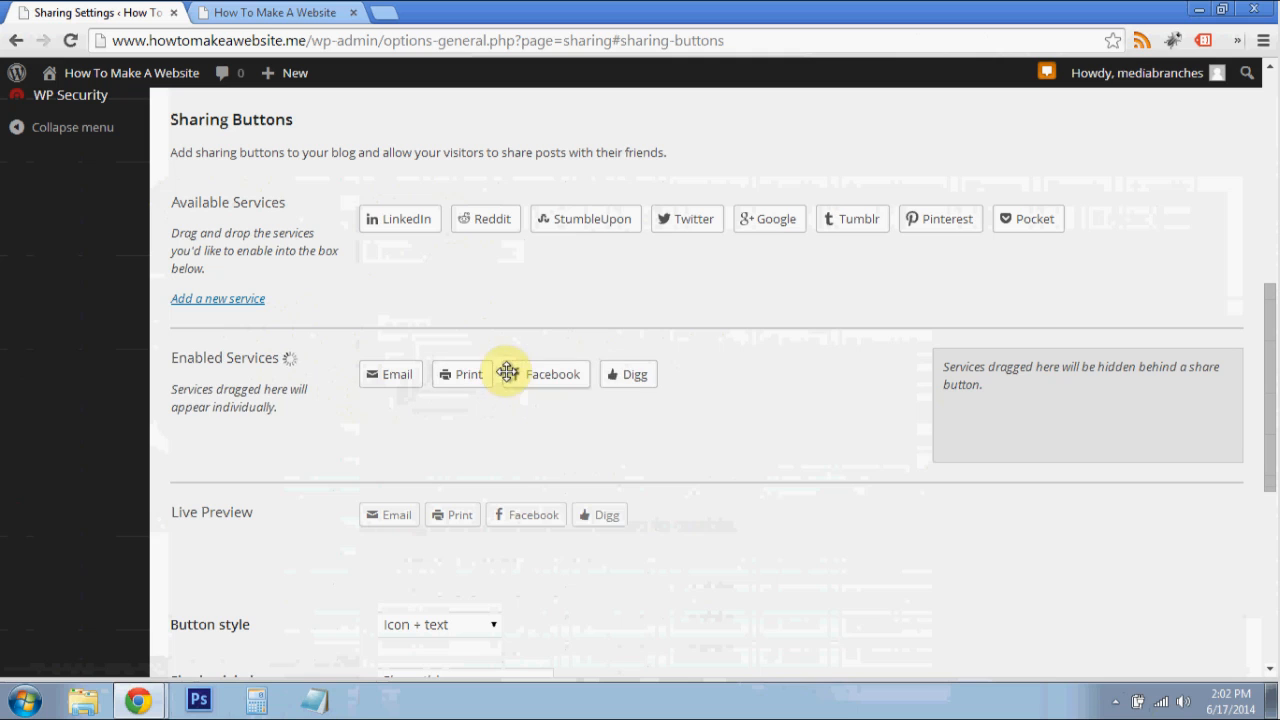
{"action": "left_click_drag", "start_coordinate": [404, 221], "coordinate": [600, 374]}
{"action": "left_click_drag", "start_coordinate": [491, 213], "coordinate": [646, 363]}
{"action": "left_click_drag", "start_coordinate": [549, 220], "coordinate": [674, 368]}
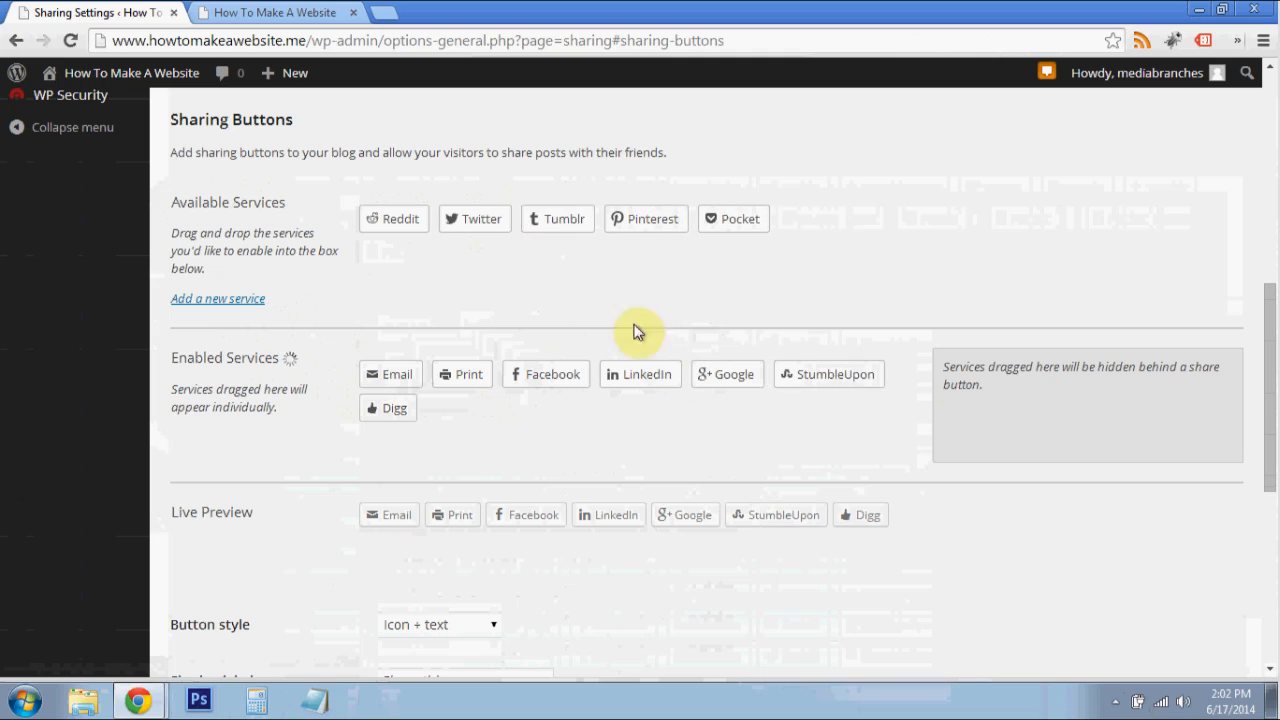
- Enable the remaining sharing services: Twitter after Facebook, Pinterest after Google, Reddit and Tumblr before Digg, and Pocket at the end
{"action": "left_click_drag", "start_coordinate": [640, 218], "coordinate": [768, 371]}
{"action": "left_click_drag", "start_coordinate": [489, 221], "coordinate": [610, 367]}
{"action": "left_click_drag", "start_coordinate": [394, 219], "coordinate": [600, 408]}
{"action": "left_click_drag", "start_coordinate": [392, 214], "coordinate": [599, 407]}
{"action": "left_click_drag", "start_coordinate": [403, 229], "coordinate": [865, 406]}
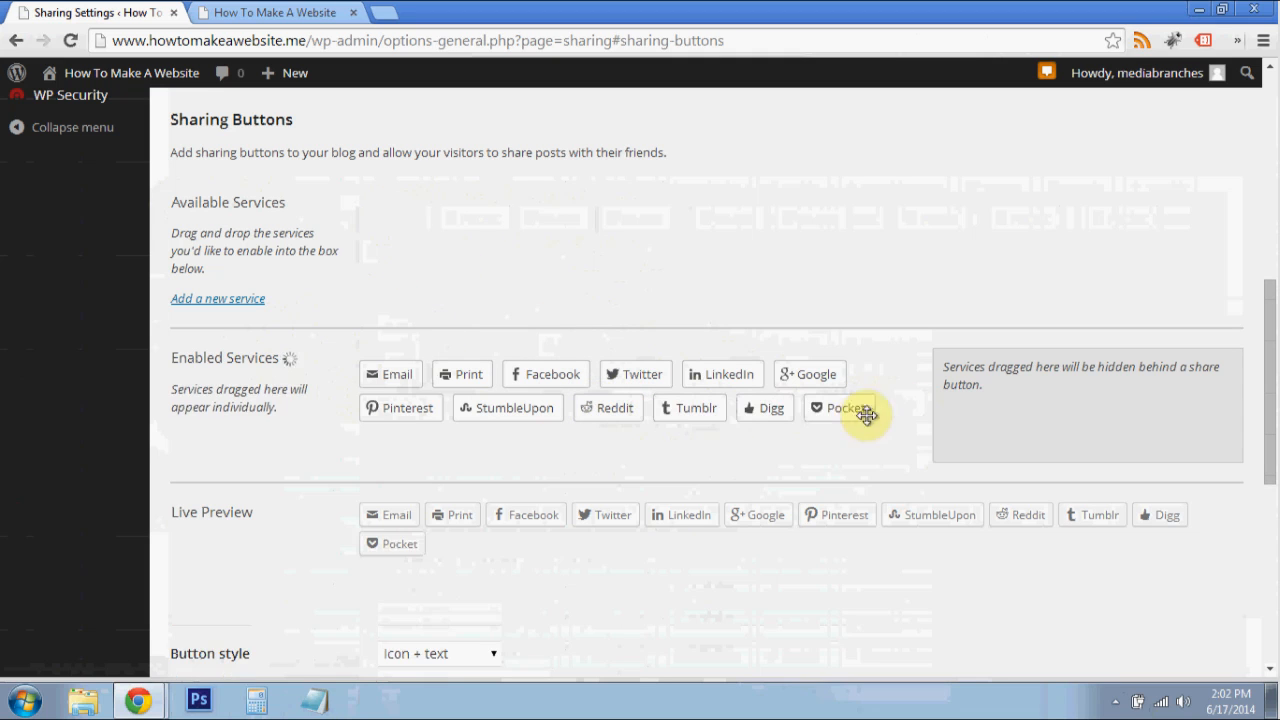
{"action": "scroll", "coordinate": [486, 385], "scroll_direction": "down", "scroll_amount": 3}
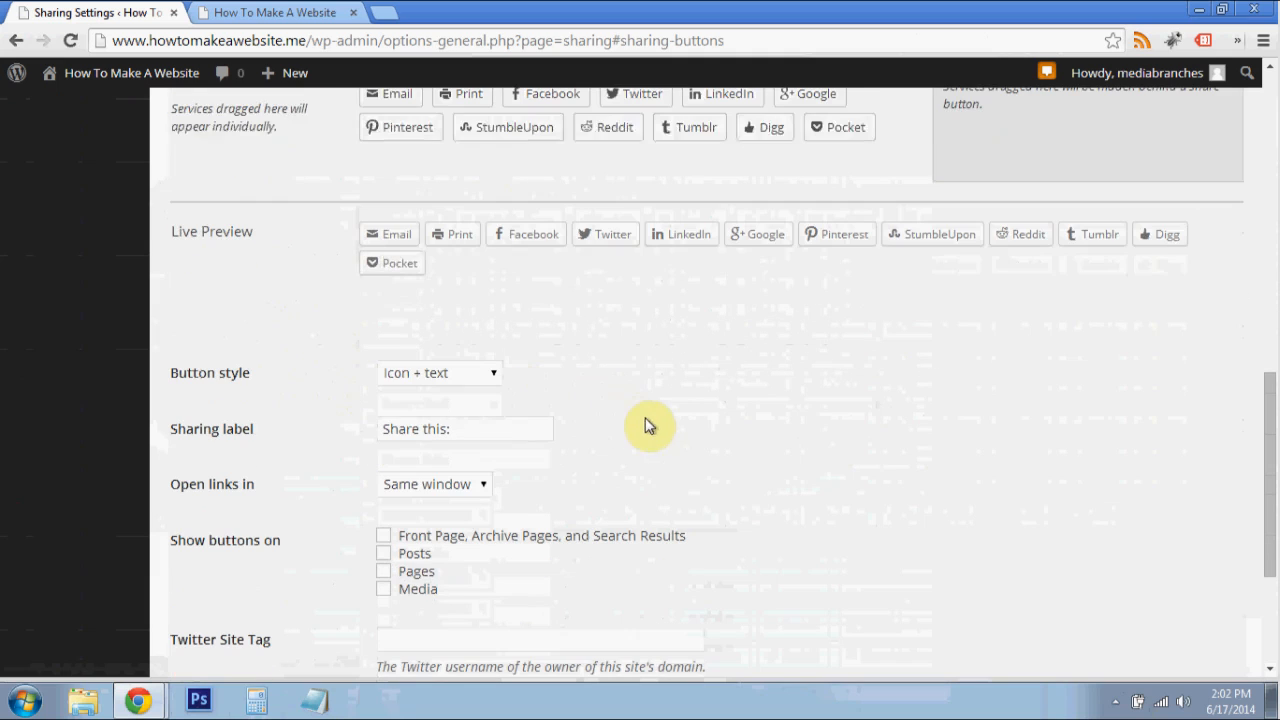
- Keep the Icon + text button style and set the sharing links to open in a new window
{"action": "left_click", "coordinate": [473, 380]}
{"action": "left_click", "coordinate": [600, 365]}
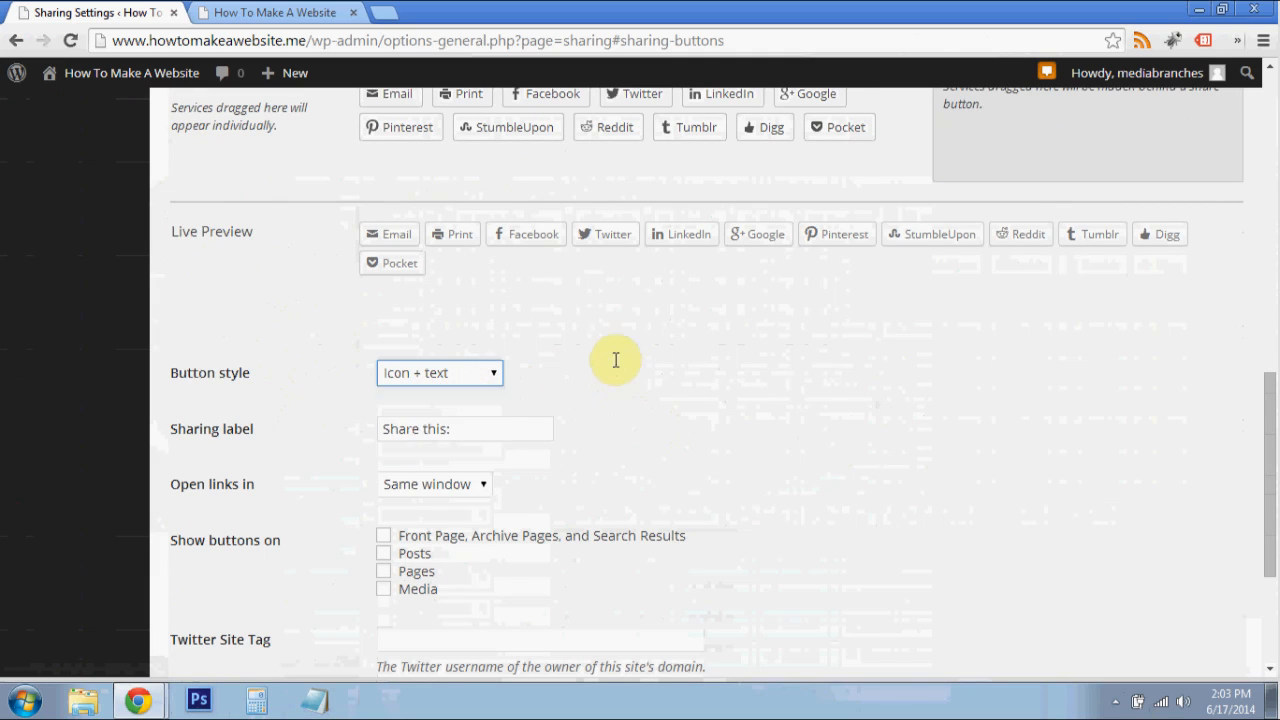
{"action": "scroll", "coordinate": [617, 380], "scroll_direction": "down", "scroll_amount": 1}
{"action": "scroll", "coordinate": [650, 410], "scroll_direction": "down", "scroll_amount": 1}
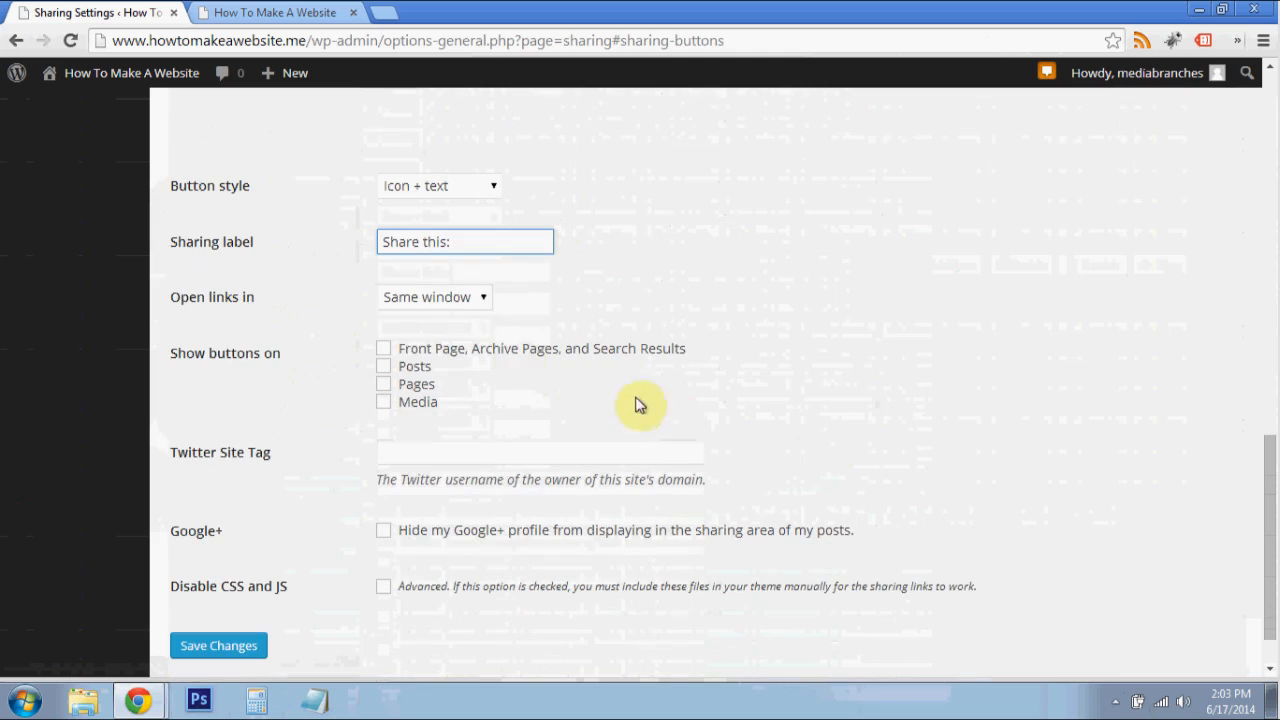
{"action": "left_click", "coordinate": [460, 300]}
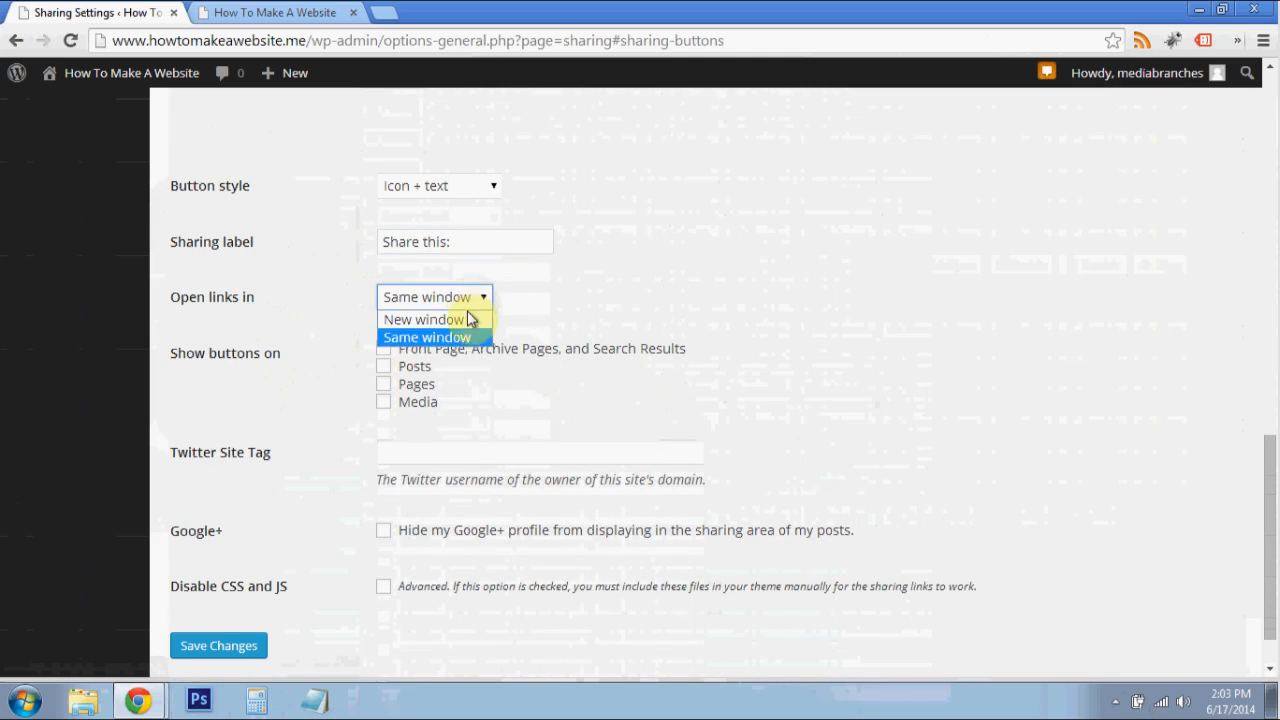
{"action": "left_click", "coordinate": [466, 320]}
{"action": "left_click", "coordinate": [314, 300]}
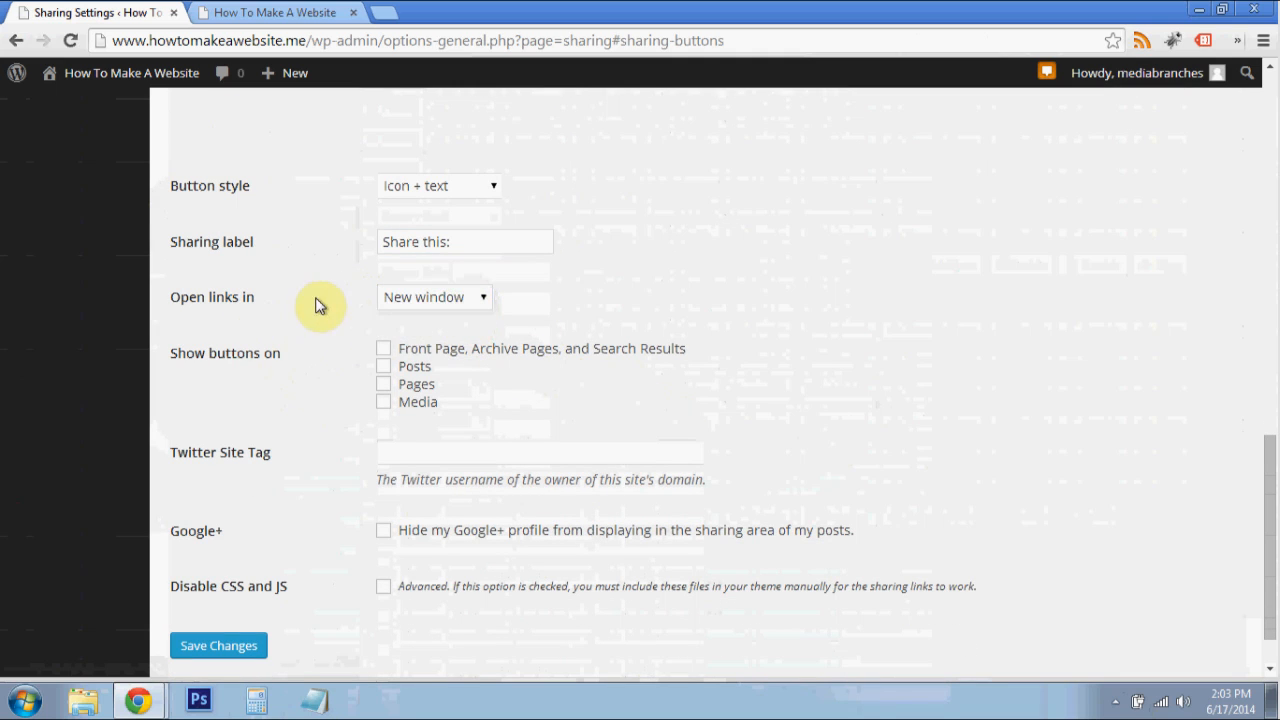
- Show sharing buttons on front, archive and search pages, posts and pages, and save with MediaBranches as the Twitter Site Tag
{"action": "scroll", "coordinate": [400, 330], "scroll_direction": "down", "scroll_amount": 1}
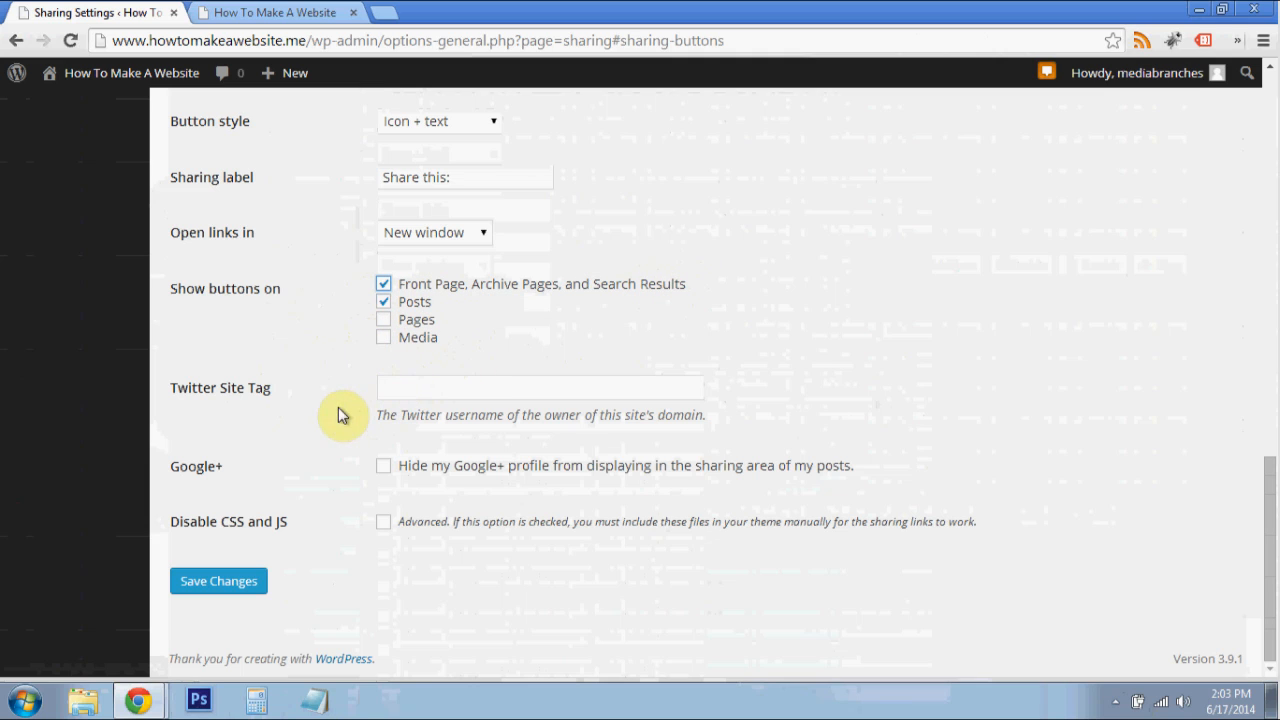
{"action": "left_click", "coordinate": [420, 394]}
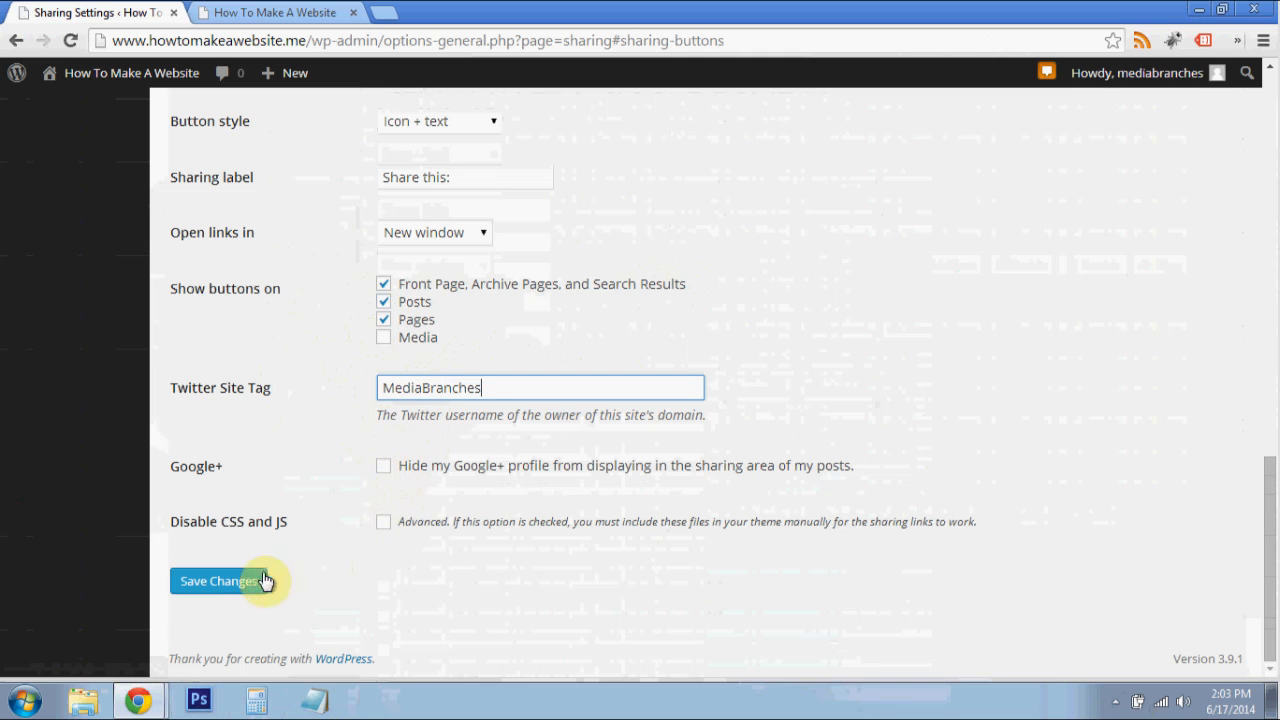
{"action": "left_click", "coordinate": [228, 587]}
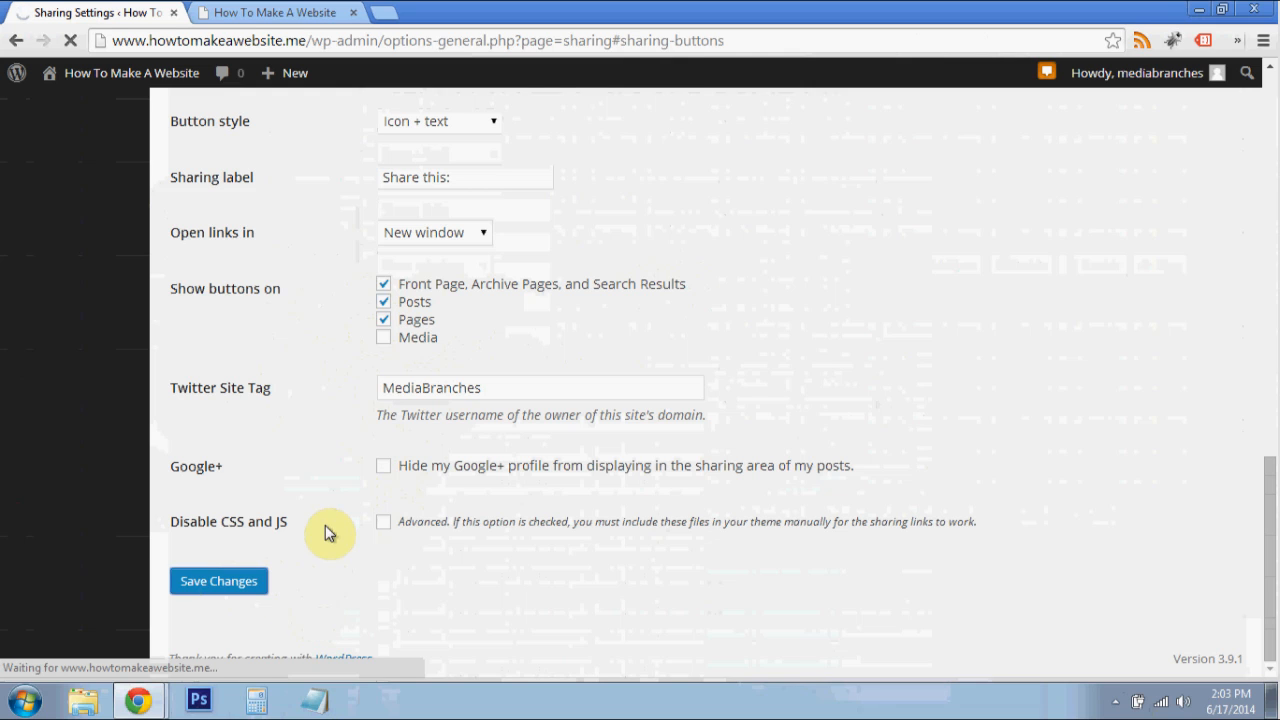
- Reload the site's home page and check the sharing buttons beneath the post excerpts
{"action": "left_click", "coordinate": [300, 12]}
{"action": "left_click", "coordinate": [328, 40]}
{"action": "key", "text": "Return"}
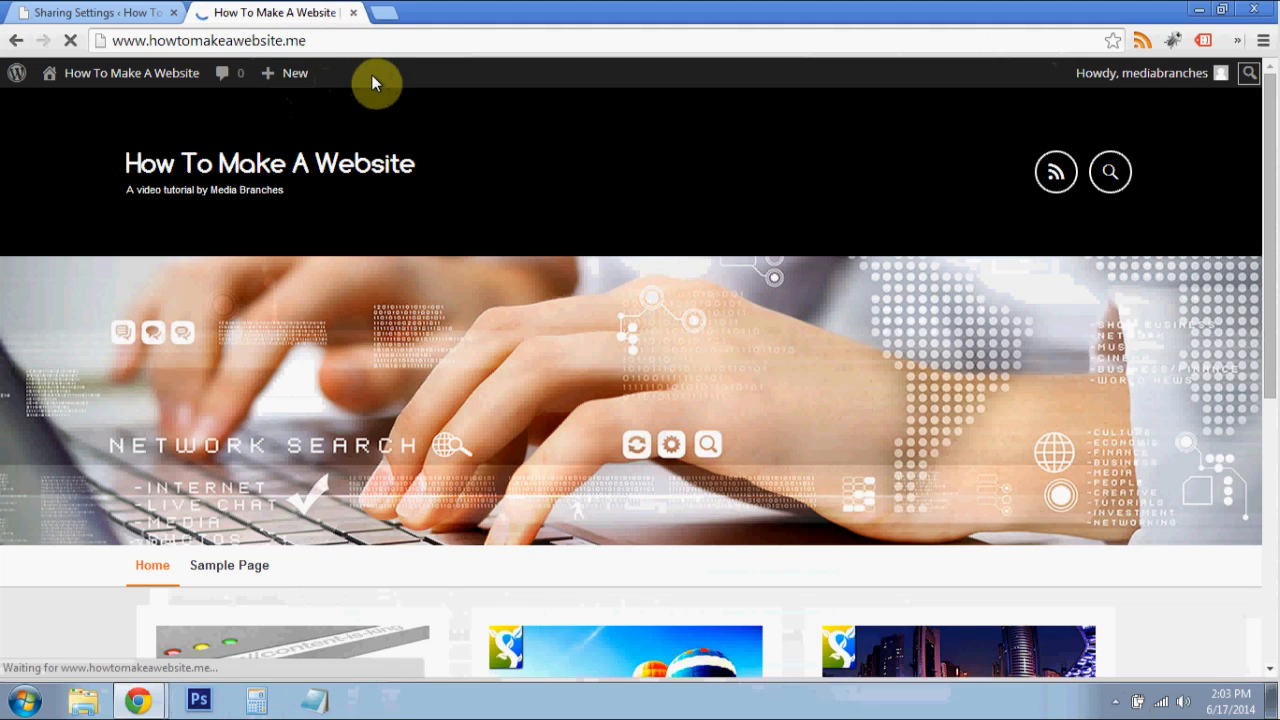
{"action": "scroll", "coordinate": [588, 252], "scroll_direction": "down", "scroll_amount": 1}
{"action": "scroll", "coordinate": [588, 245], "scroll_direction": "down", "scroll_amount": 2}
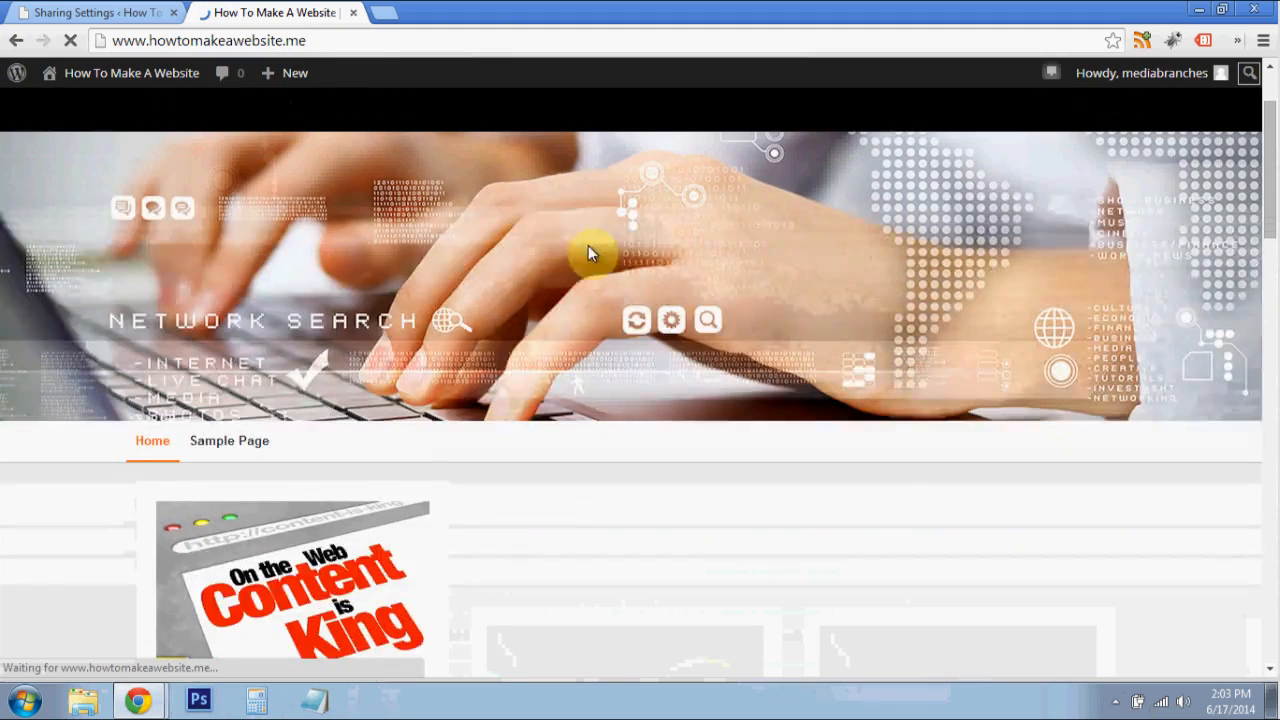
{"action": "scroll", "coordinate": [588, 250], "scroll_direction": "down", "scroll_amount": 5}
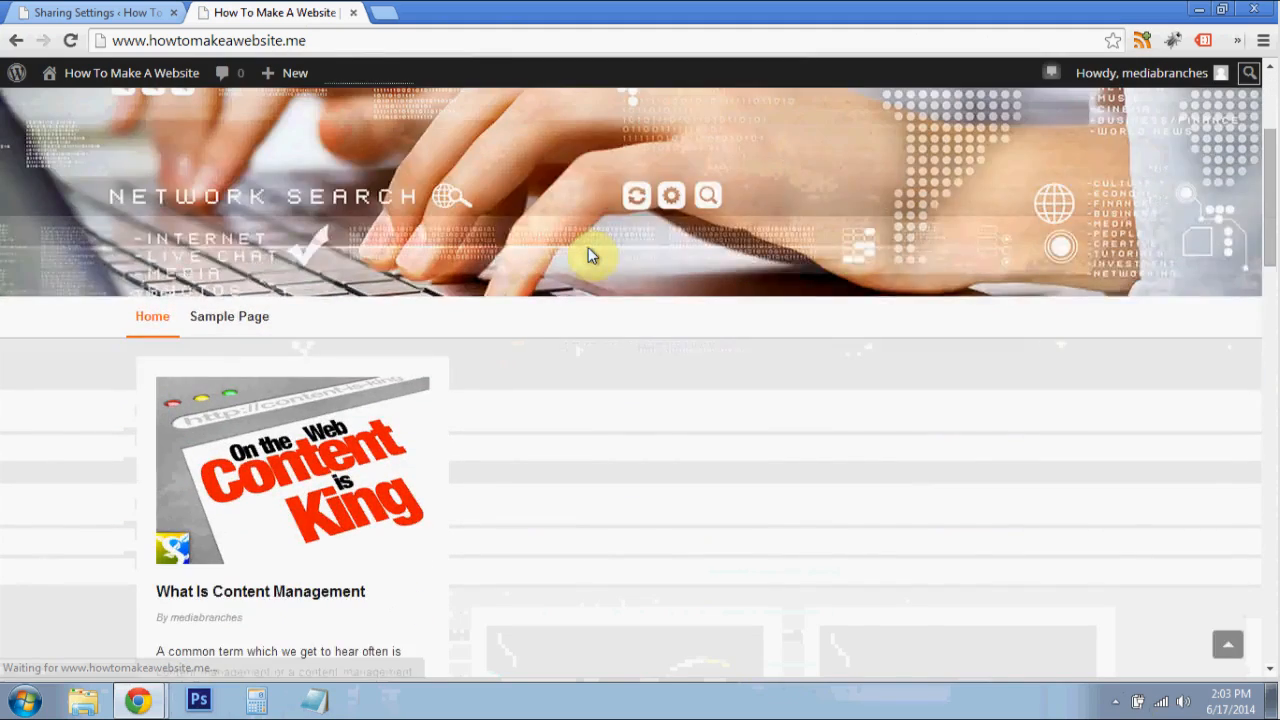
{"action": "scroll", "coordinate": [588, 257], "scroll_direction": "down", "scroll_amount": 3}
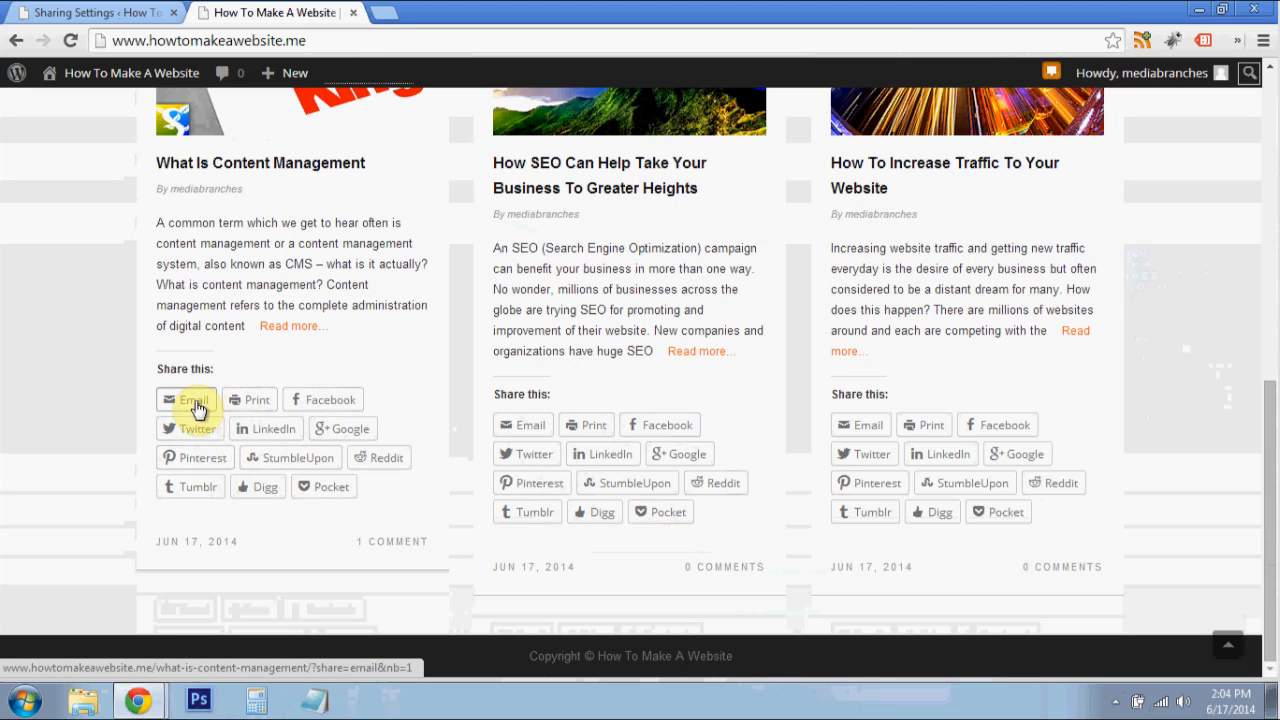
- Try the Email and Print sharing options on the What Is Content Management post, cancelling the print dialog
{"action": "left_click", "coordinate": [196, 404]}
{"action": "left_click", "coordinate": [221, 454]}
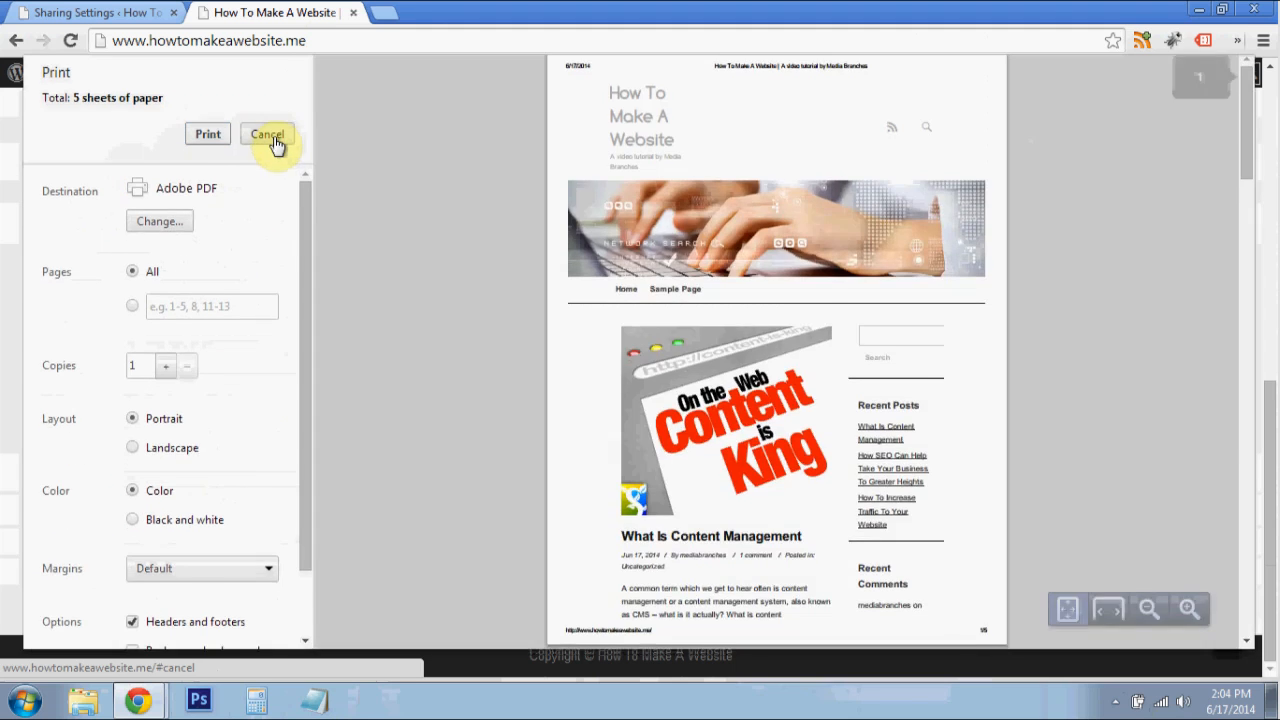
{"action": "left_click", "coordinate": [274, 141]}
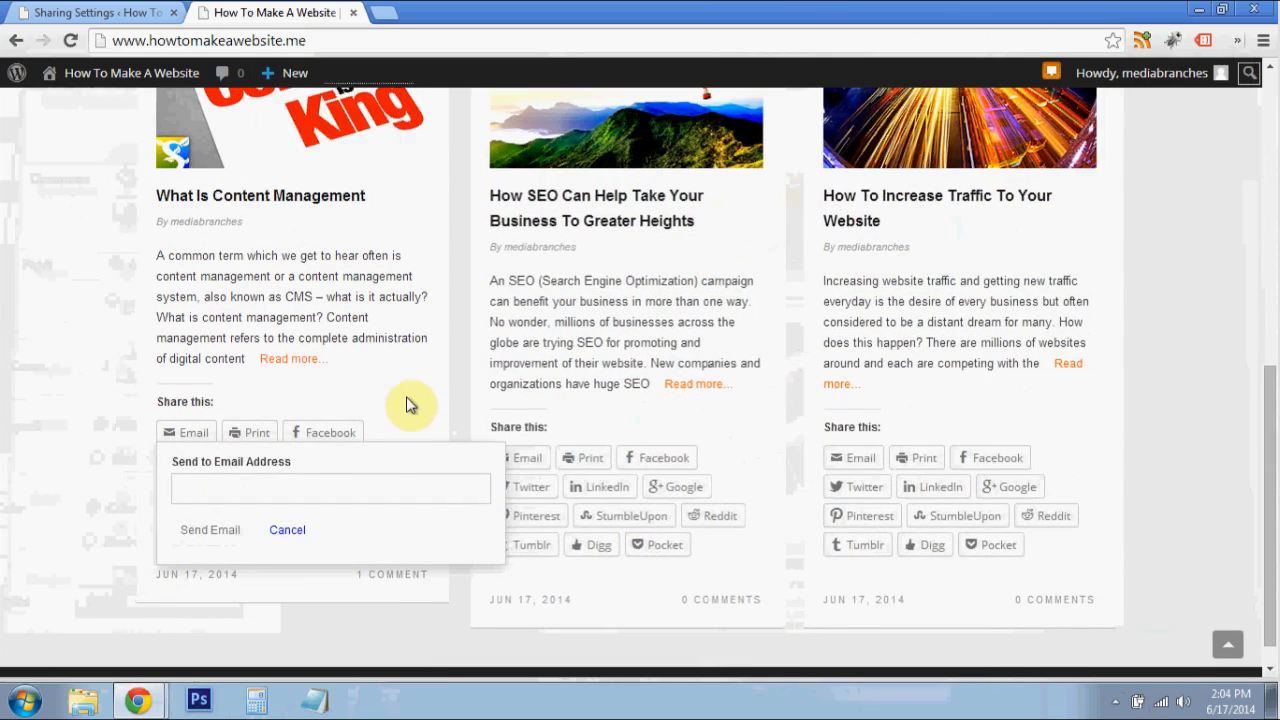
- Compare how the sharing buttons are laid out under the three home page post excerpts
{"action": "scroll", "coordinate": [490, 370], "scroll_direction": "up", "scroll_amount": 2}
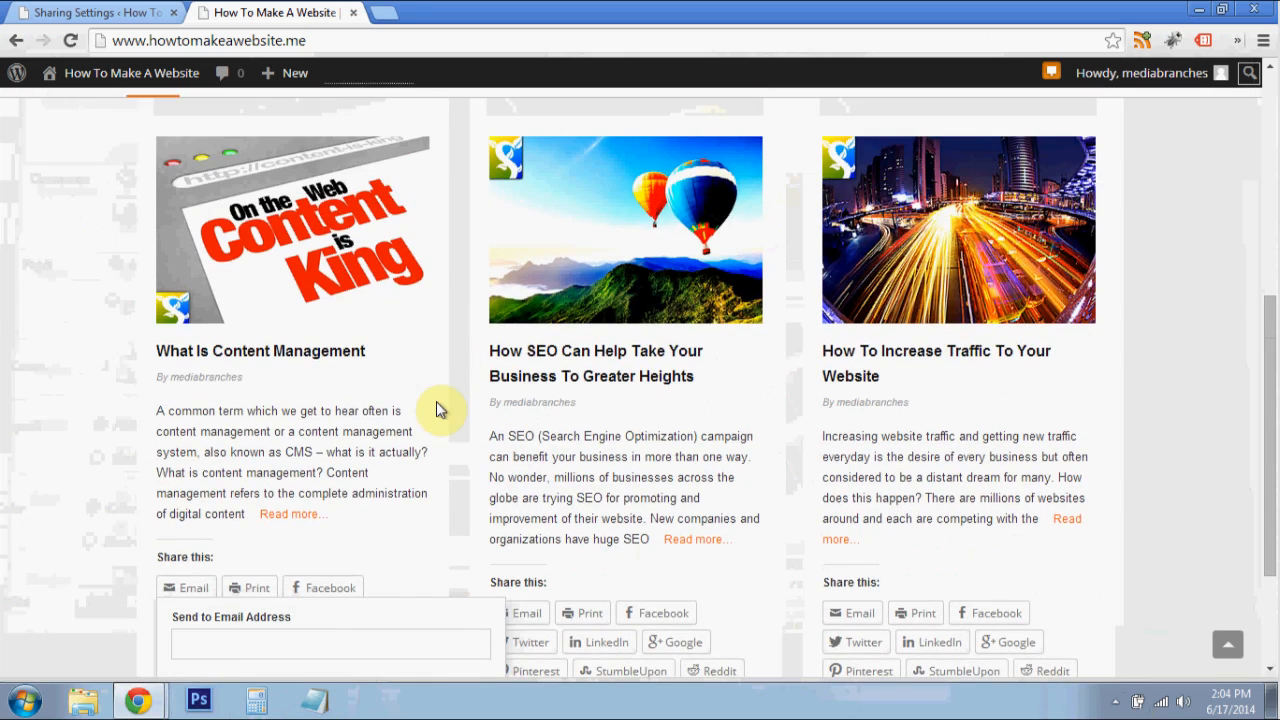
{"action": "scroll", "coordinate": [435, 432], "scroll_direction": "down", "scroll_amount": 3}
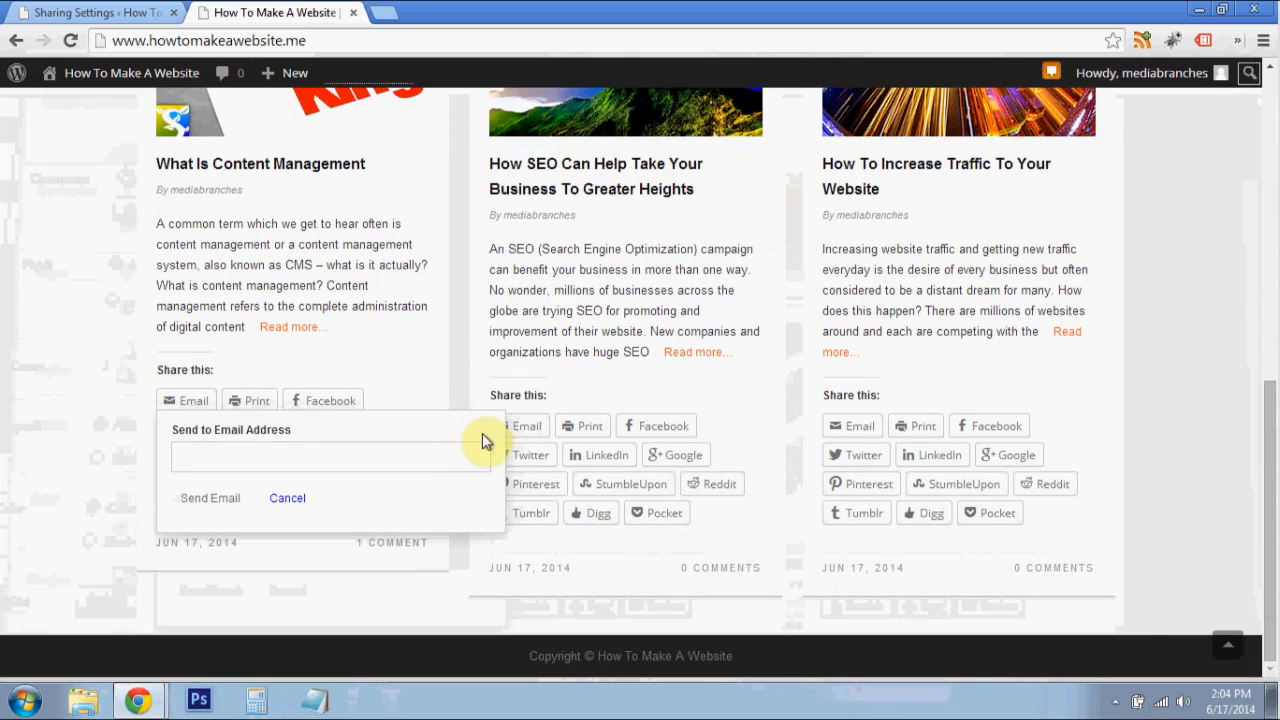
{"action": "scroll", "coordinate": [500, 432], "scroll_direction": "up", "scroll_amount": 1}
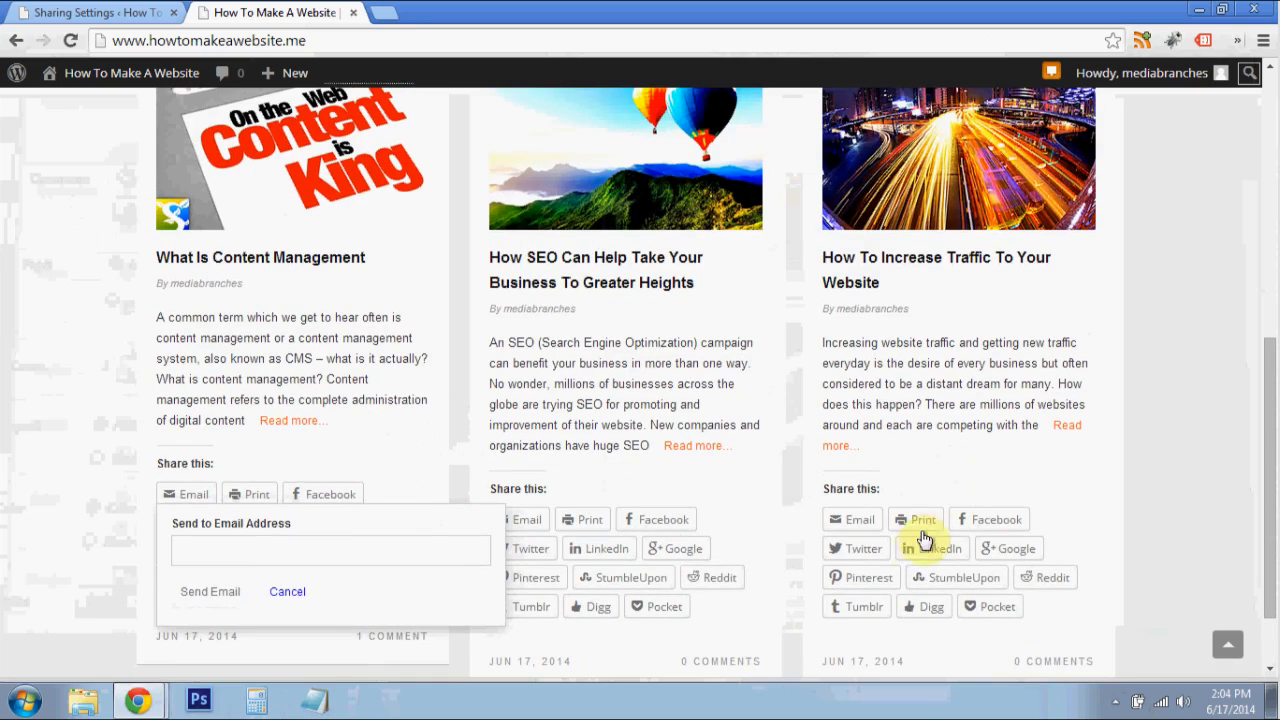
{"action": "scroll", "coordinate": [920, 530], "scroll_direction": "up", "scroll_amount": 2}
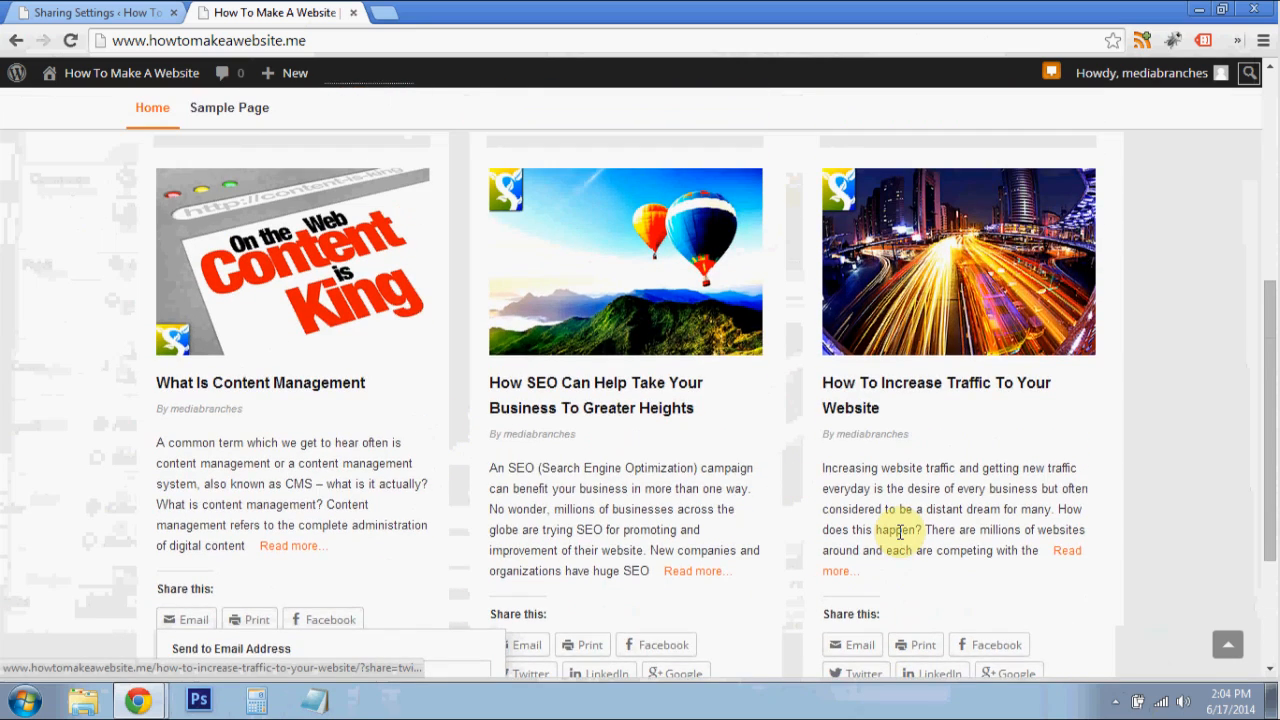
{"action": "scroll", "coordinate": [886, 414], "scroll_direction": "down", "scroll_amount": 1}
{"action": "scroll", "coordinate": [571, 466], "scroll_direction": "down", "scroll_amount": 1}
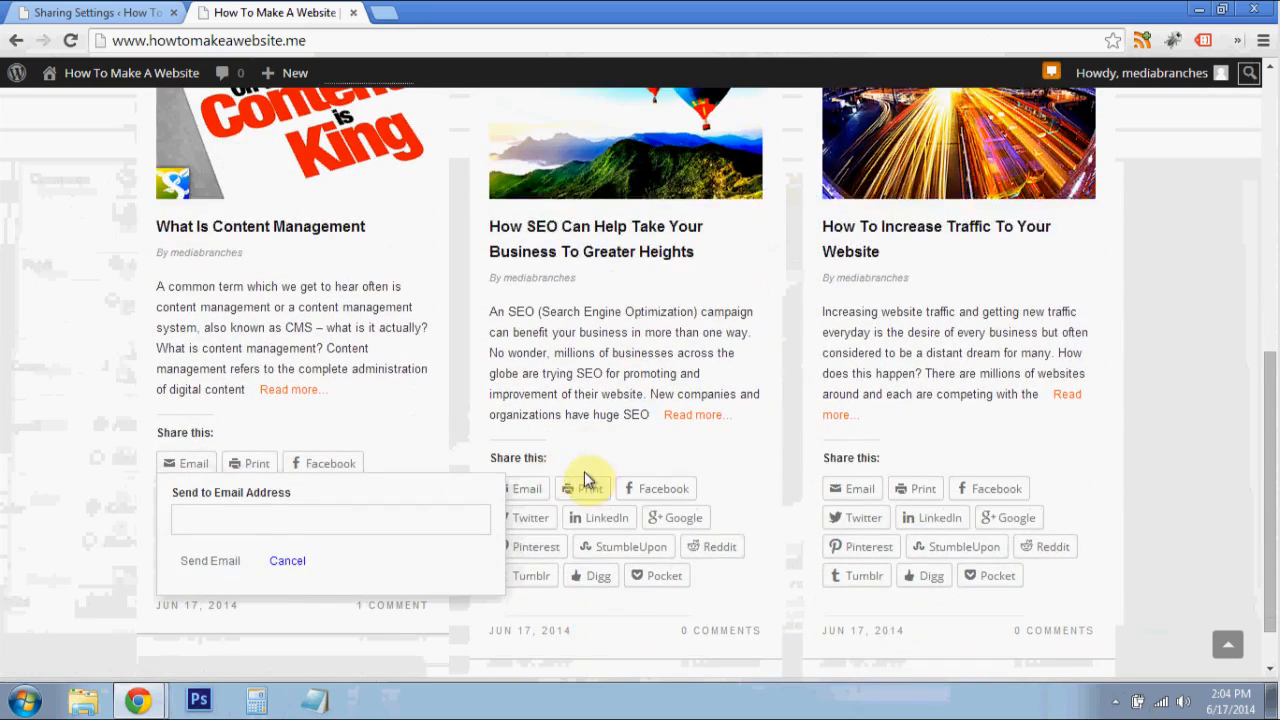
{"action": "scroll", "coordinate": [586, 480], "scroll_direction": "up", "scroll_amount": 3}
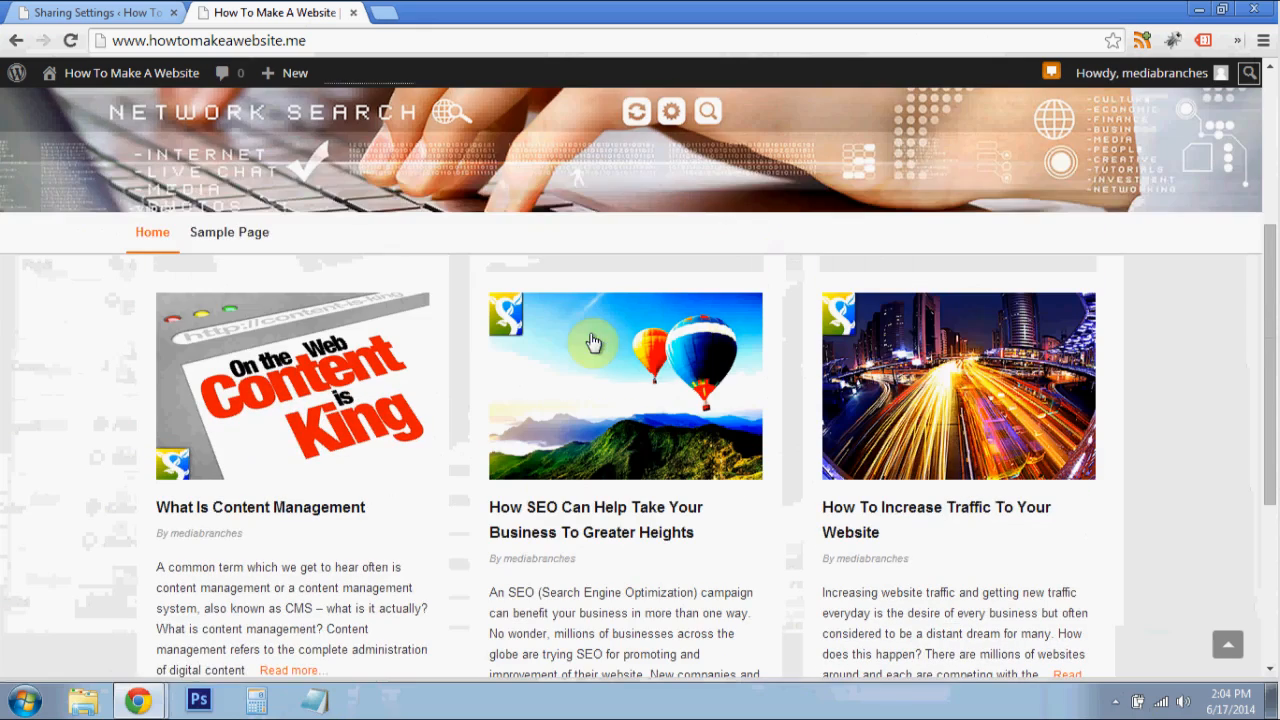
- Stop showing sharing buttons on the front page, archive pages and search results, and save the sharing settings
{"action": "left_click", "coordinate": [134, 14]}
{"action": "scroll", "coordinate": [587, 441], "scroll_direction": "down", "scroll_amount": 1}
{"action": "scroll", "coordinate": [587, 441], "scroll_direction": "down", "scroll_amount": 7}
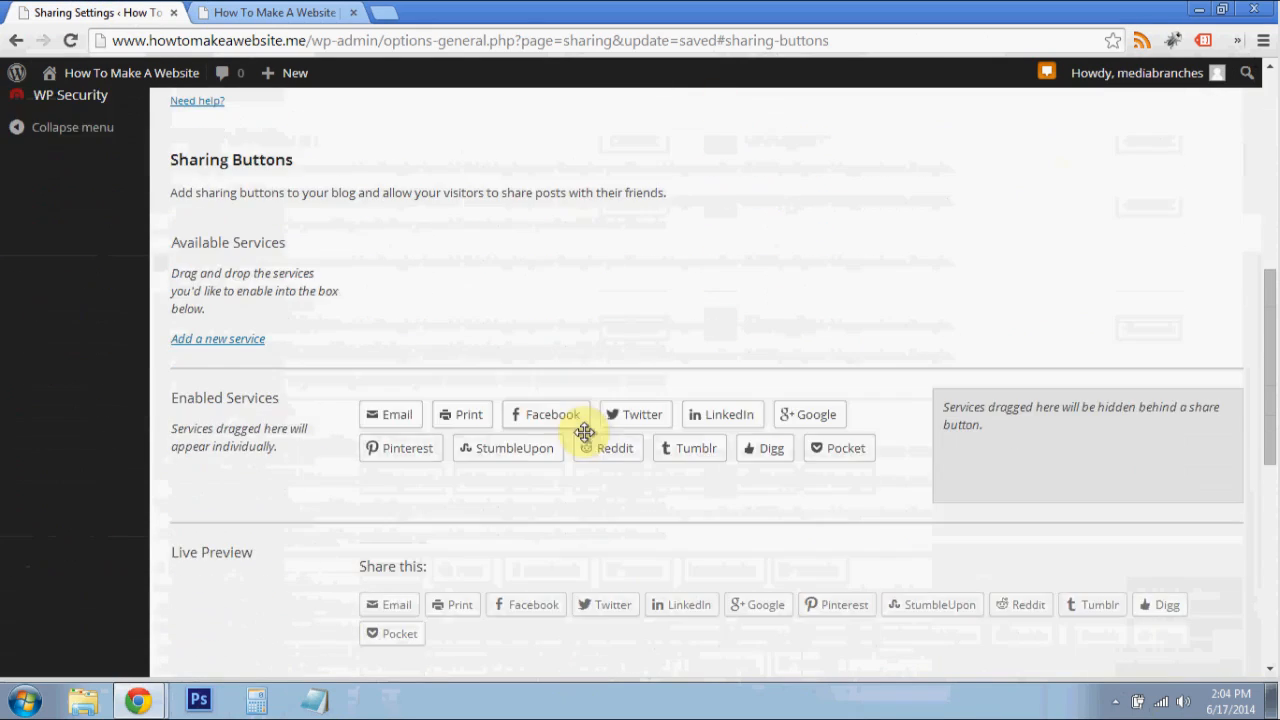
{"action": "scroll", "coordinate": [586, 433], "scroll_direction": "down", "scroll_amount": 2}
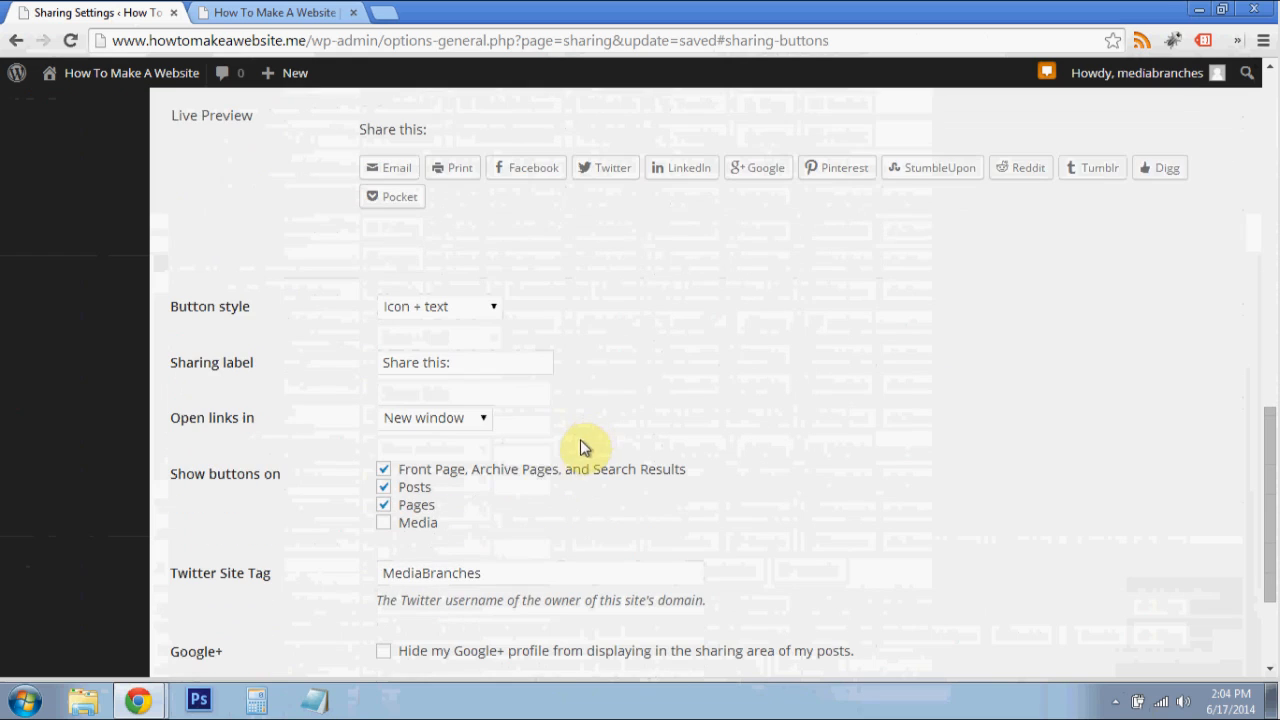
{"action": "left_click", "coordinate": [511, 469]}
{"action": "scroll", "coordinate": [346, 488], "scroll_direction": "down", "scroll_amount": 2}
{"action": "left_click", "coordinate": [218, 585]}
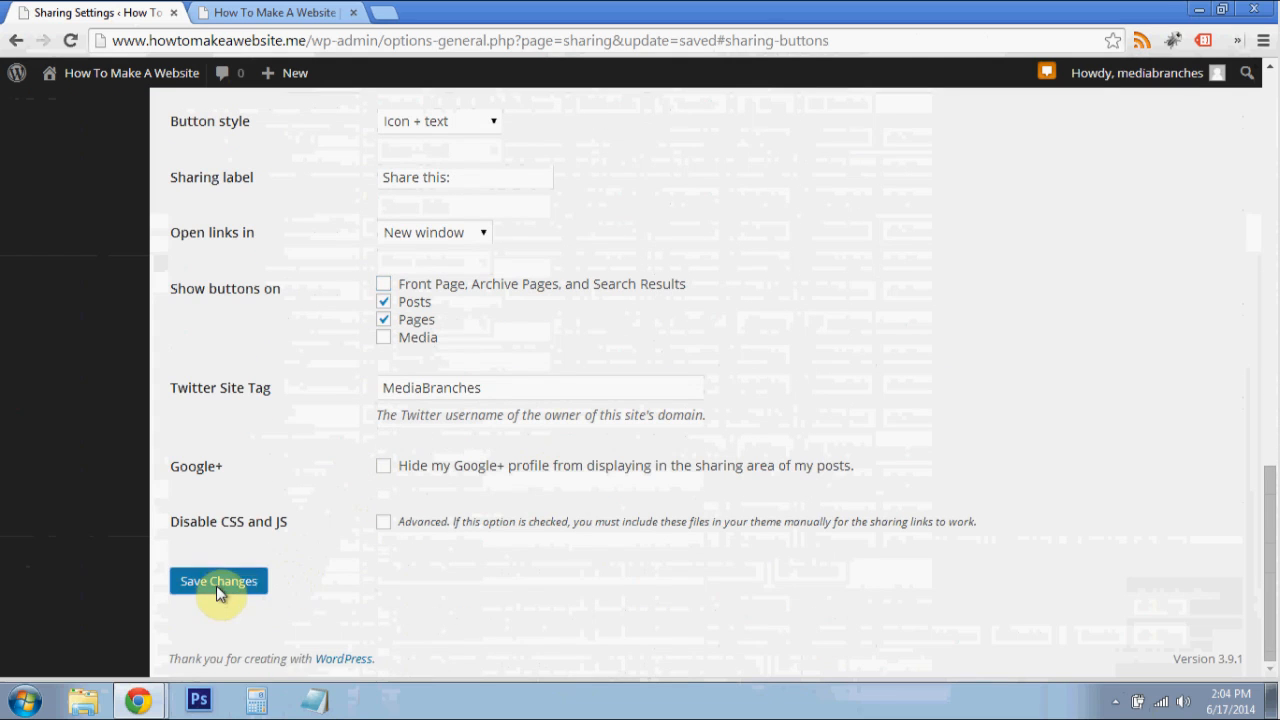
- Reload the site's home page and check whether the post excerpts still carry sharing buttons
{"action": "left_click", "coordinate": [307, 11]}
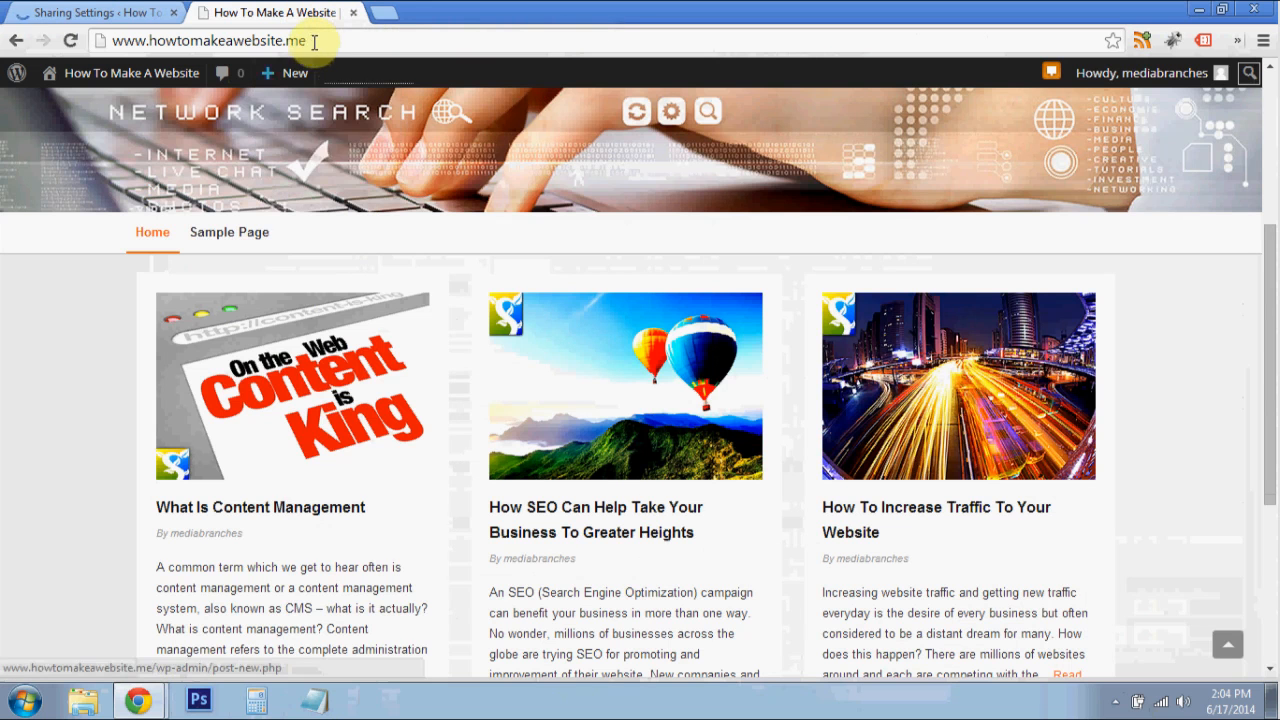
{"action": "left_click", "coordinate": [315, 41]}
{"action": "key", "text": "Return"}
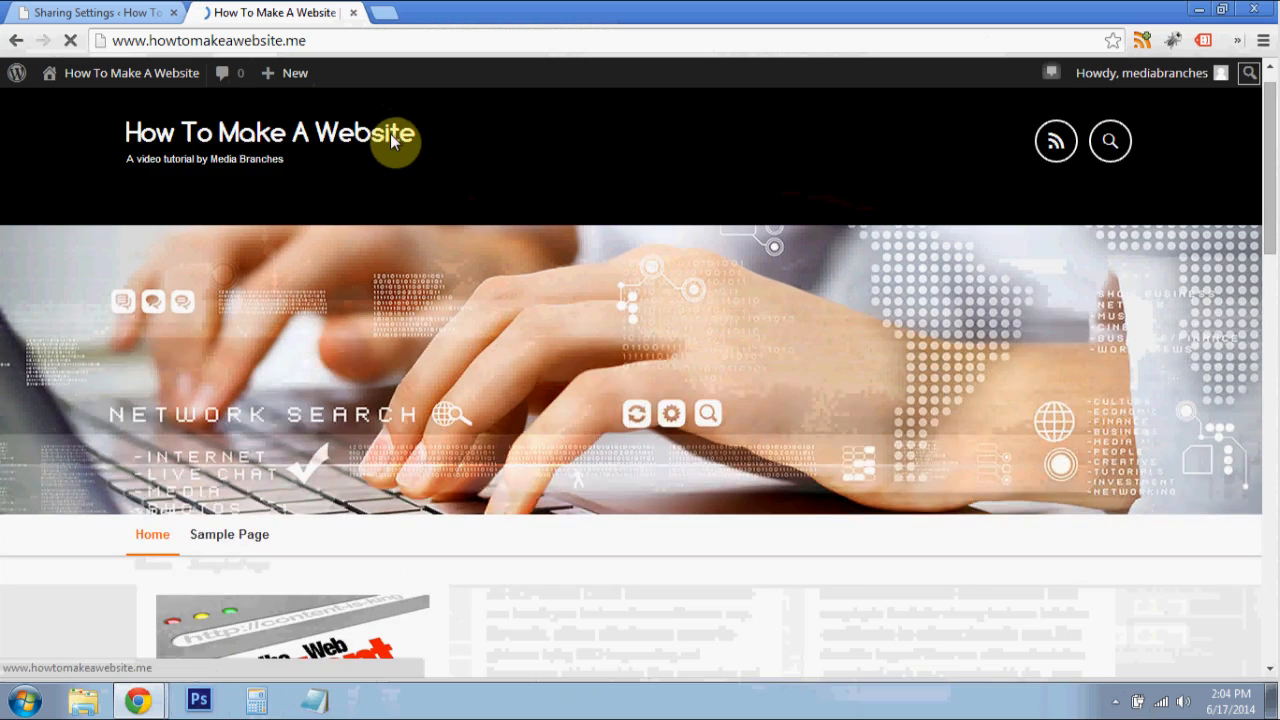
{"action": "scroll", "coordinate": [643, 214], "scroll_direction": "down", "scroll_amount": 3}
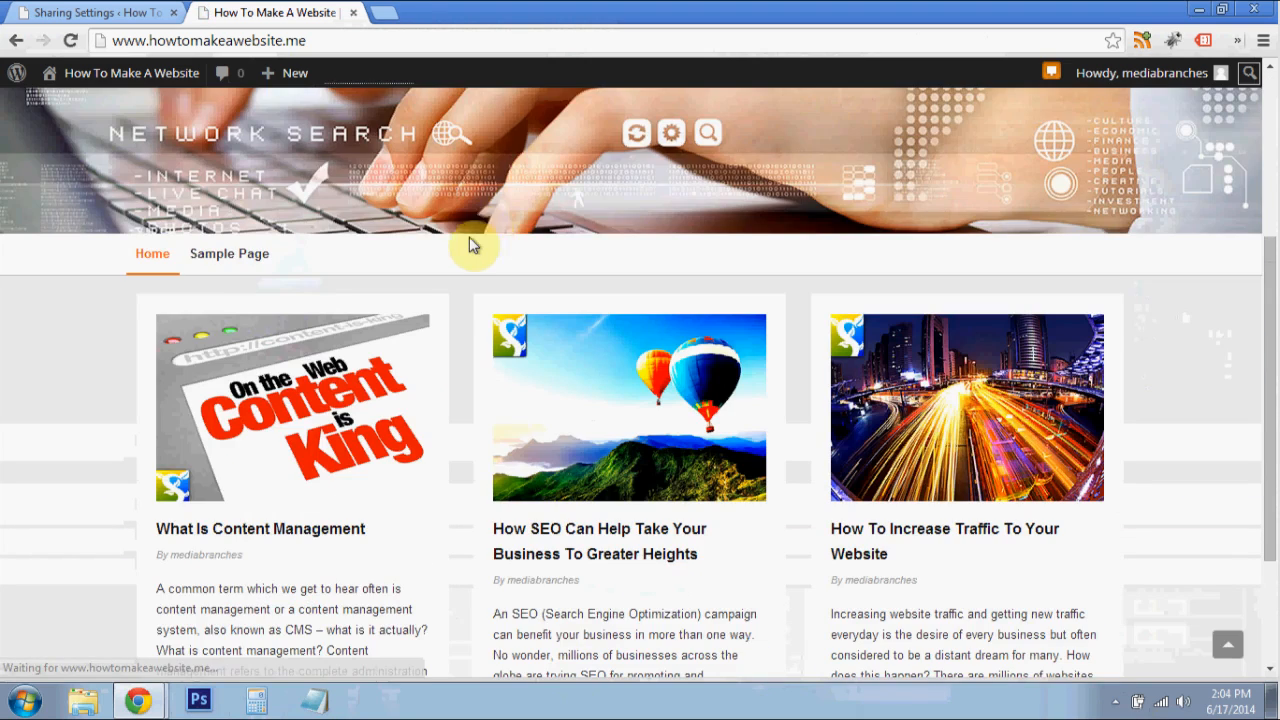
{"action": "scroll", "coordinate": [473, 245], "scroll_direction": "down", "scroll_amount": 2}
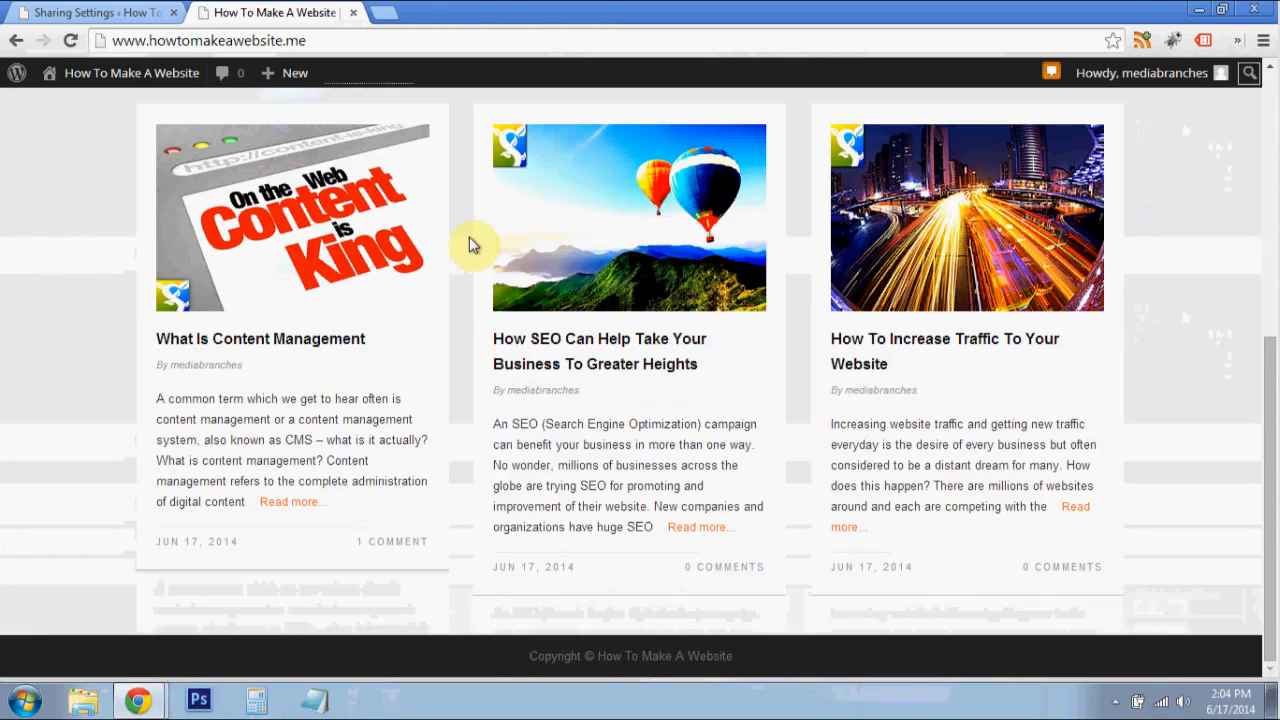
- Open the post How SEO Can Help Take Your Business To Greater Heights and check the sharing buttons at its end
{"action": "left_click", "coordinate": [568, 347]}
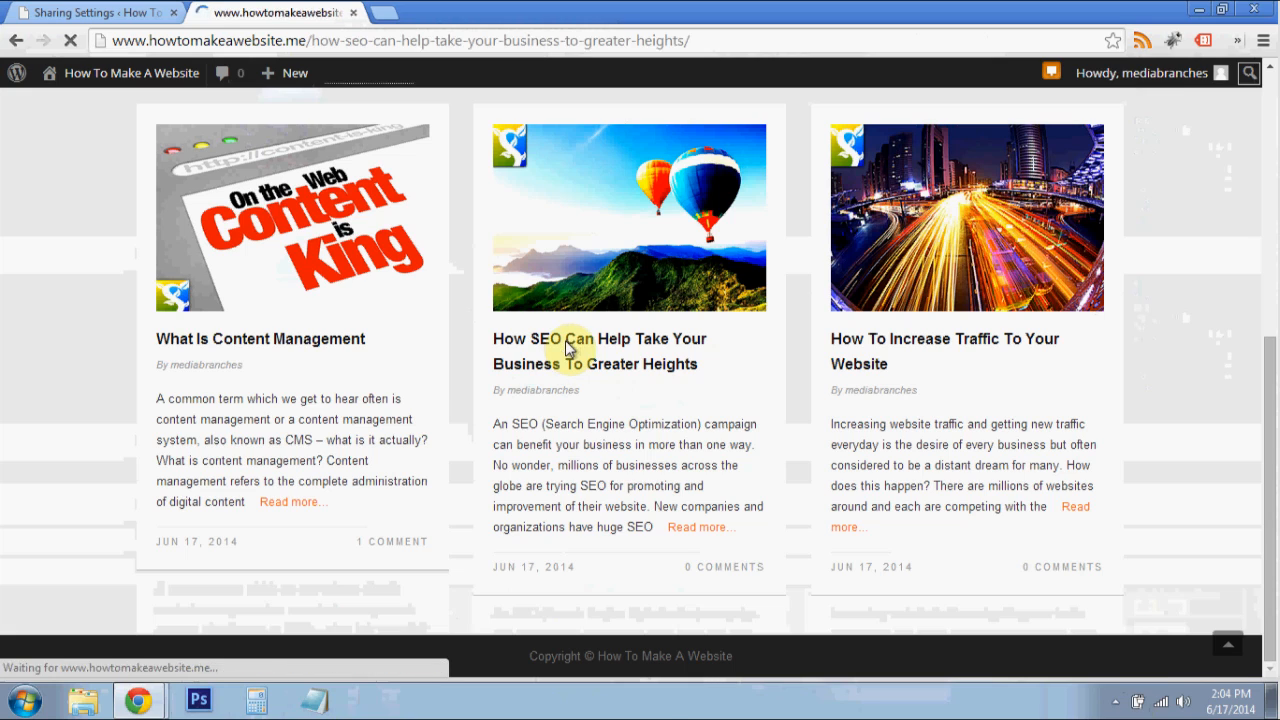
{"action": "scroll", "coordinate": [769, 229], "scroll_direction": "down", "scroll_amount": 5}
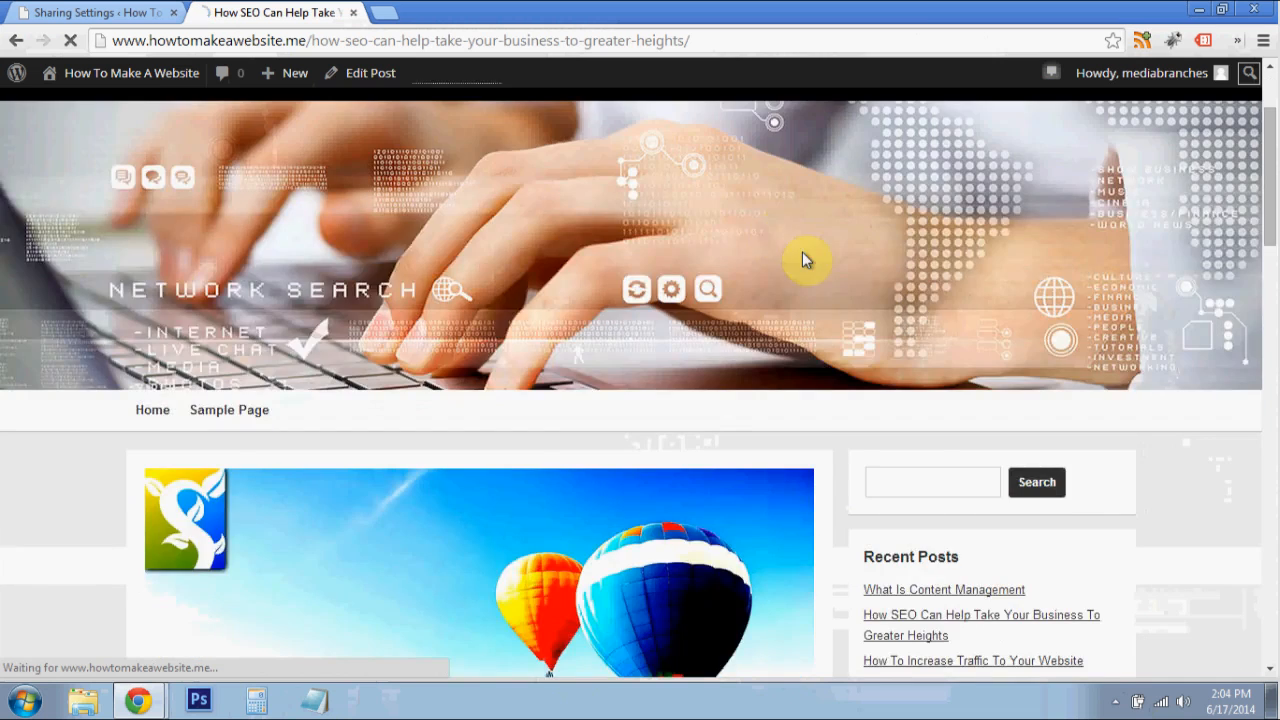
{"action": "scroll", "coordinate": [651, 314], "scroll_direction": "down", "scroll_amount": 5}
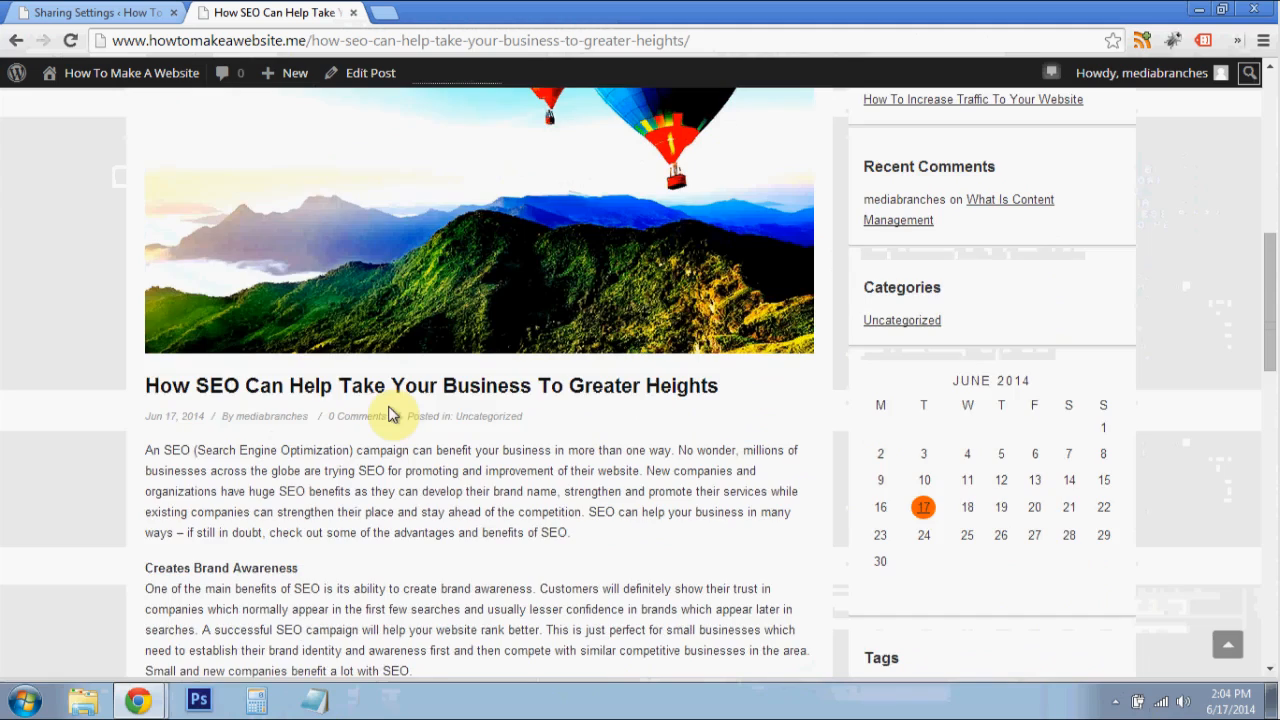
{"action": "scroll", "coordinate": [390, 395], "scroll_direction": "down", "scroll_amount": 5}
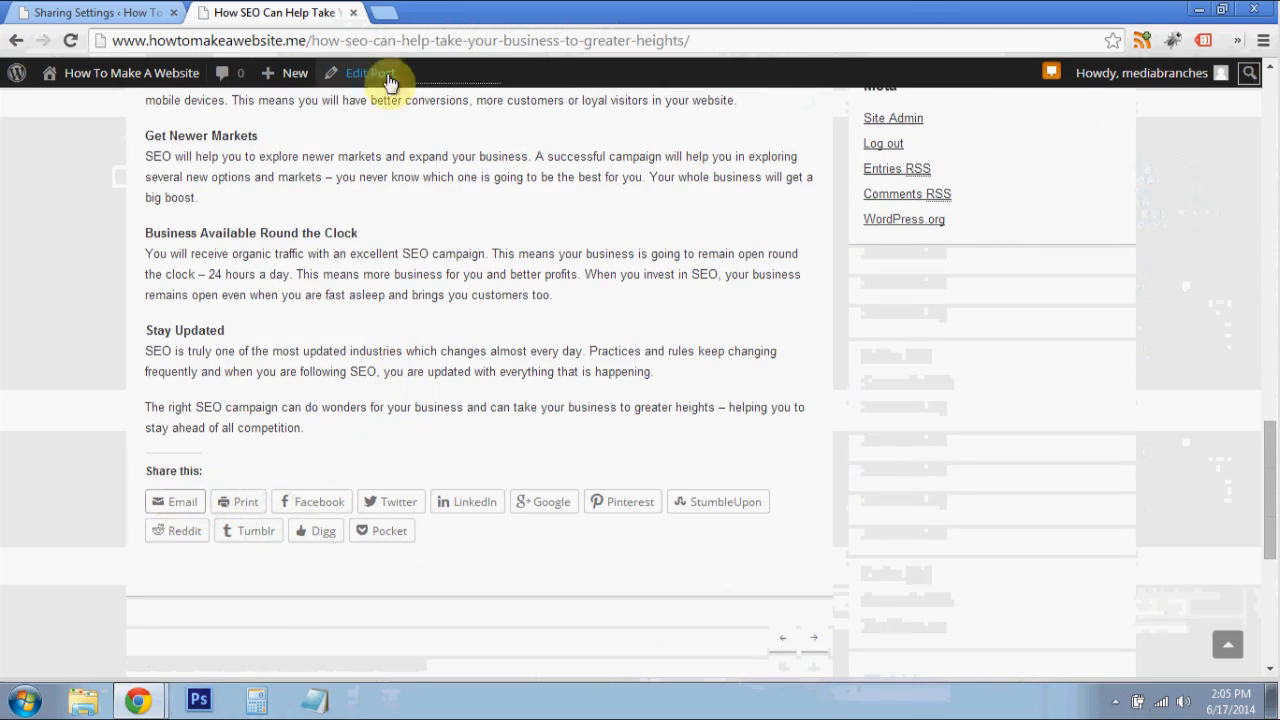
{"action": "scroll", "coordinate": [375, 440], "scroll_direction": "down", "scroll_amount": 1}
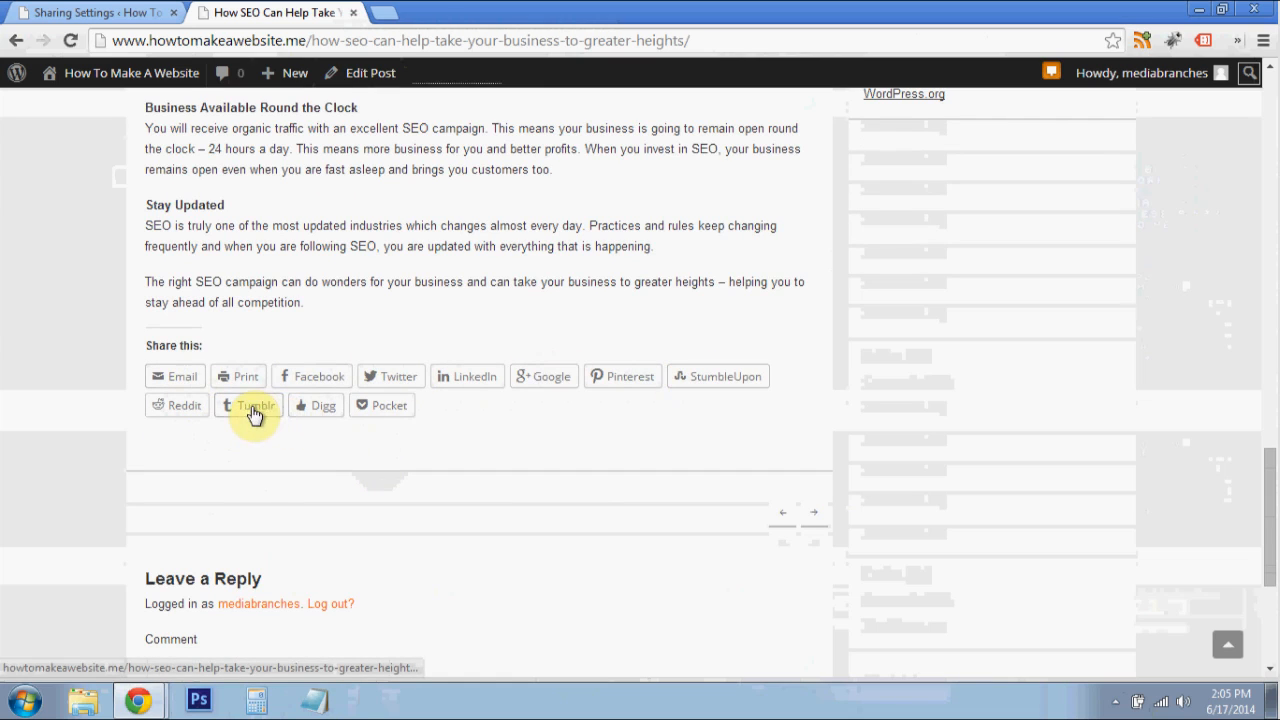
{"action": "left_click", "coordinate": [1226, 648]}
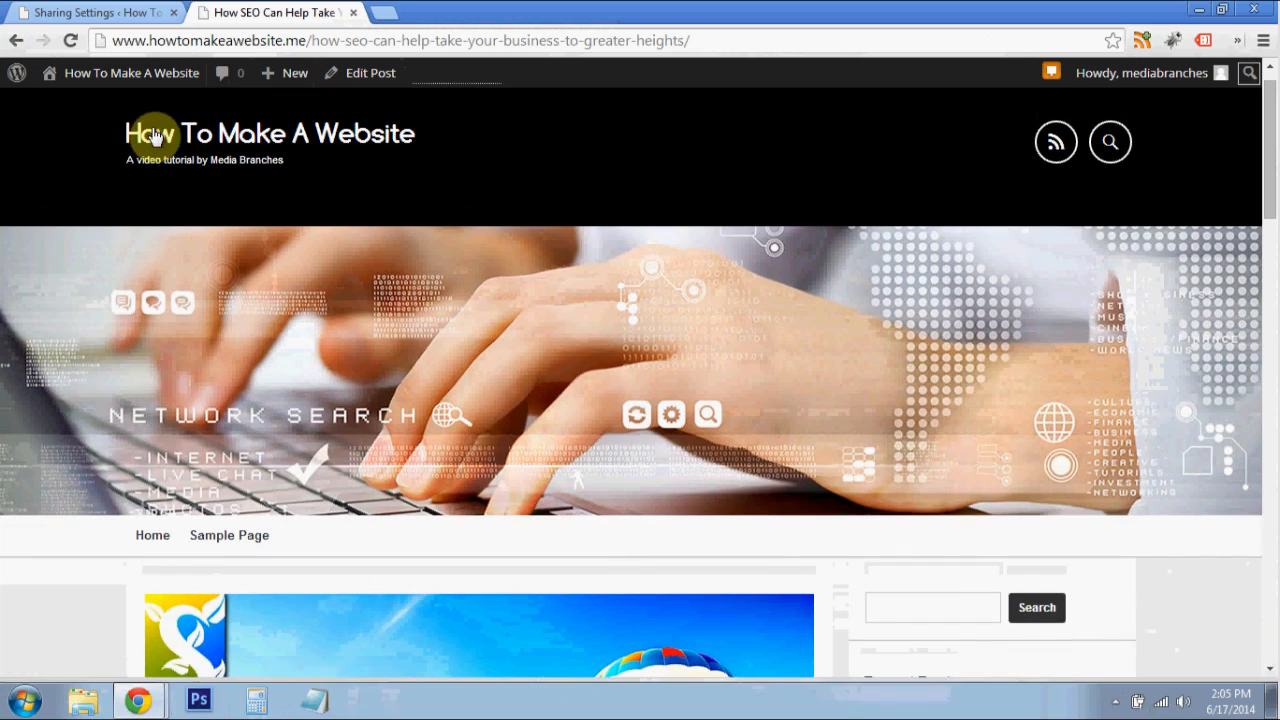
- Return to the WordPress dashboard and open the Jetpack module settings
{"action": "left_click", "coordinate": [88, 12]}
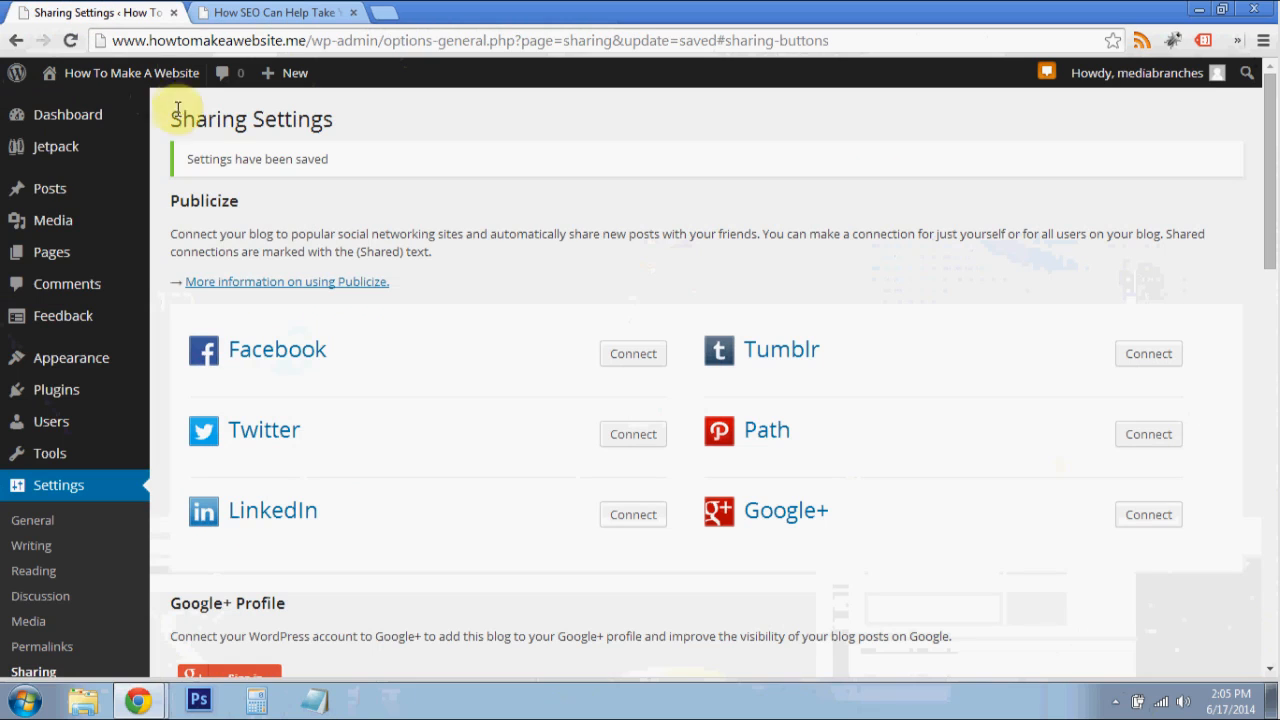
{"action": "mouse_move", "coordinate": [94, 150]}
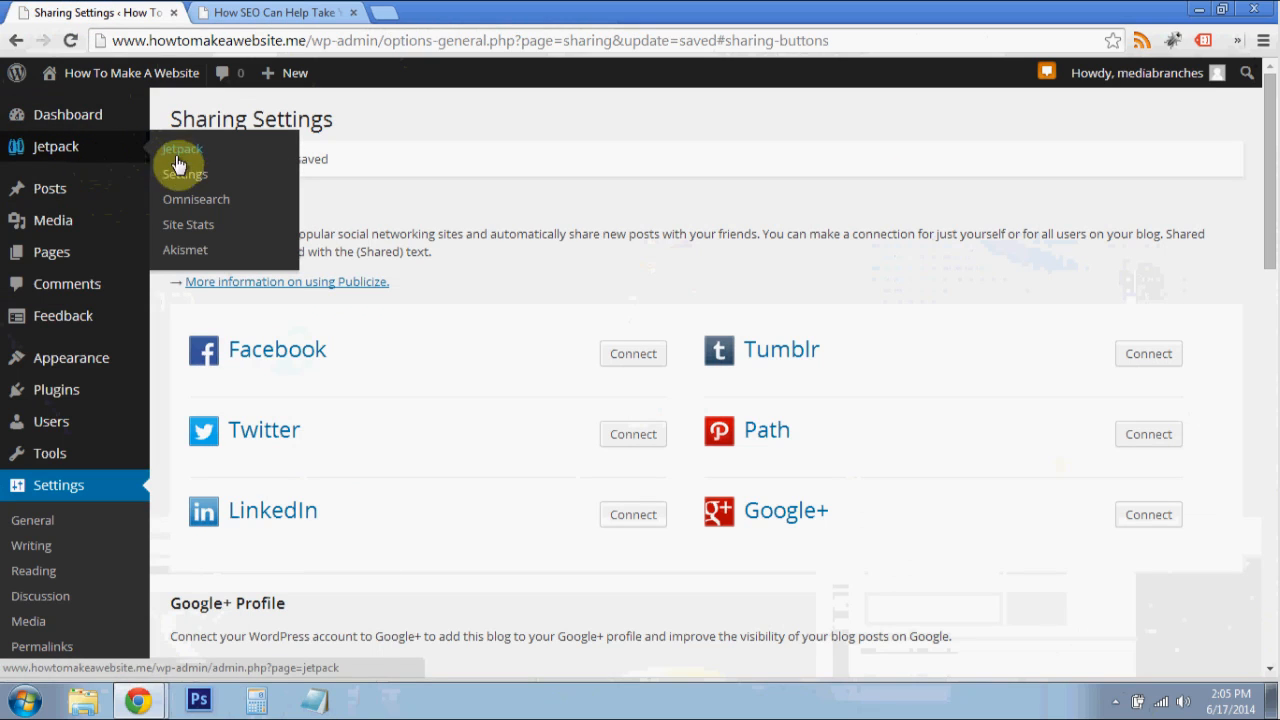
{"action": "left_click", "coordinate": [181, 170]}
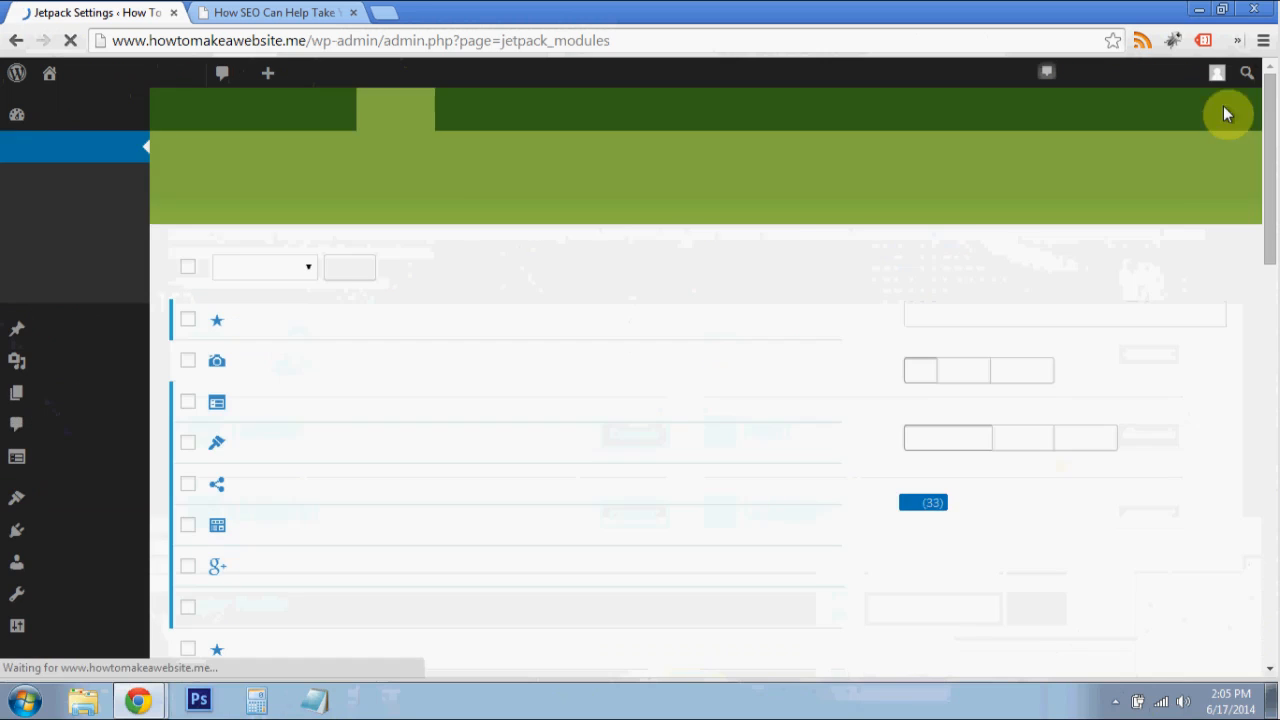
- Look through the list of available Jetpack modules
{"action": "left_click_drag", "start_coordinate": [1272, 100], "coordinate": [1260, 363]}
{"action": "left_click_drag", "start_coordinate": [305, 446], "coordinate": [355, 458]}
{"action": "scroll", "coordinate": [279, 459], "scroll_direction": "up", "scroll_amount": 6}
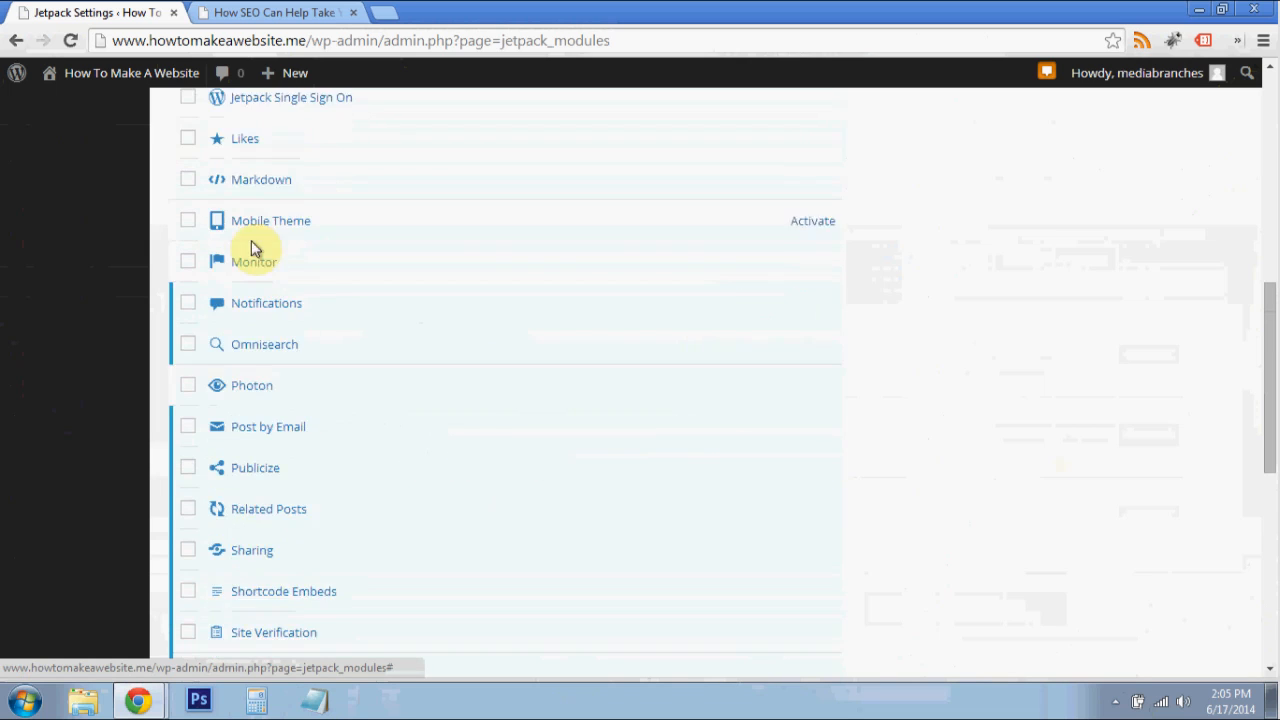
- Open the plugin installer and search the plugin directory for Keyword Statistics
{"action": "left_click", "coordinate": [75, 297]}
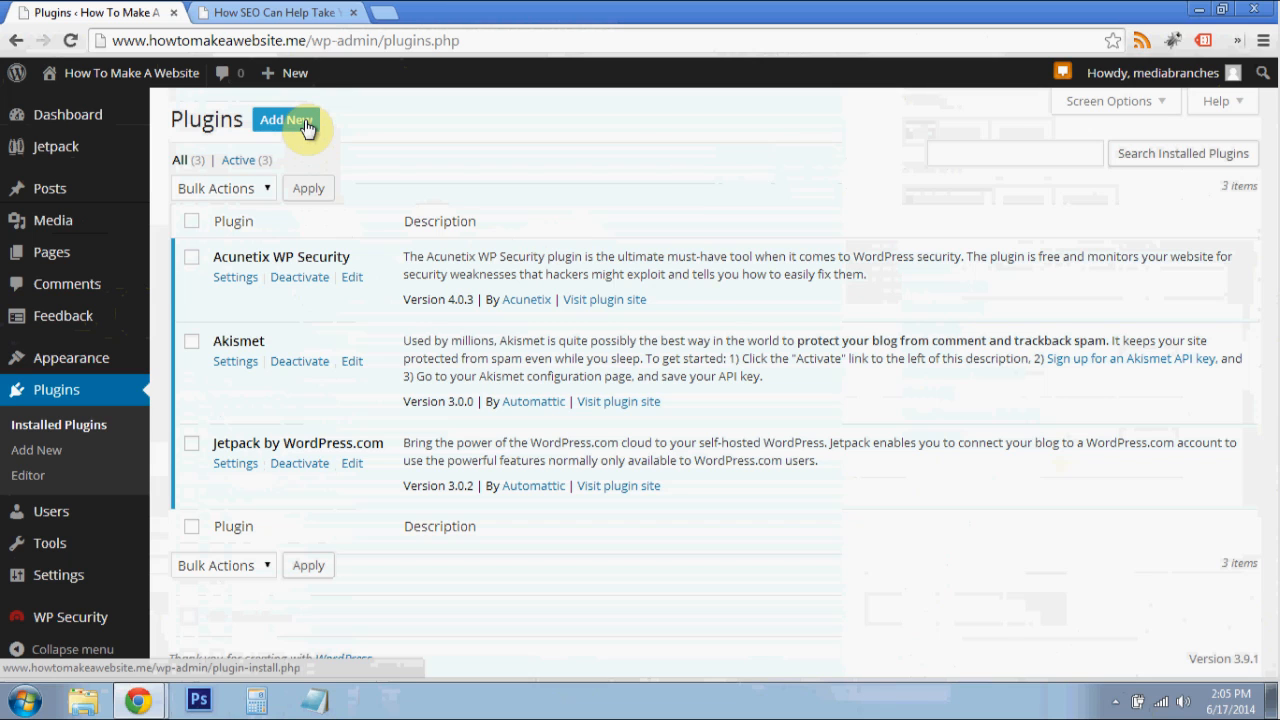
{"action": "left_click", "coordinate": [307, 126]}
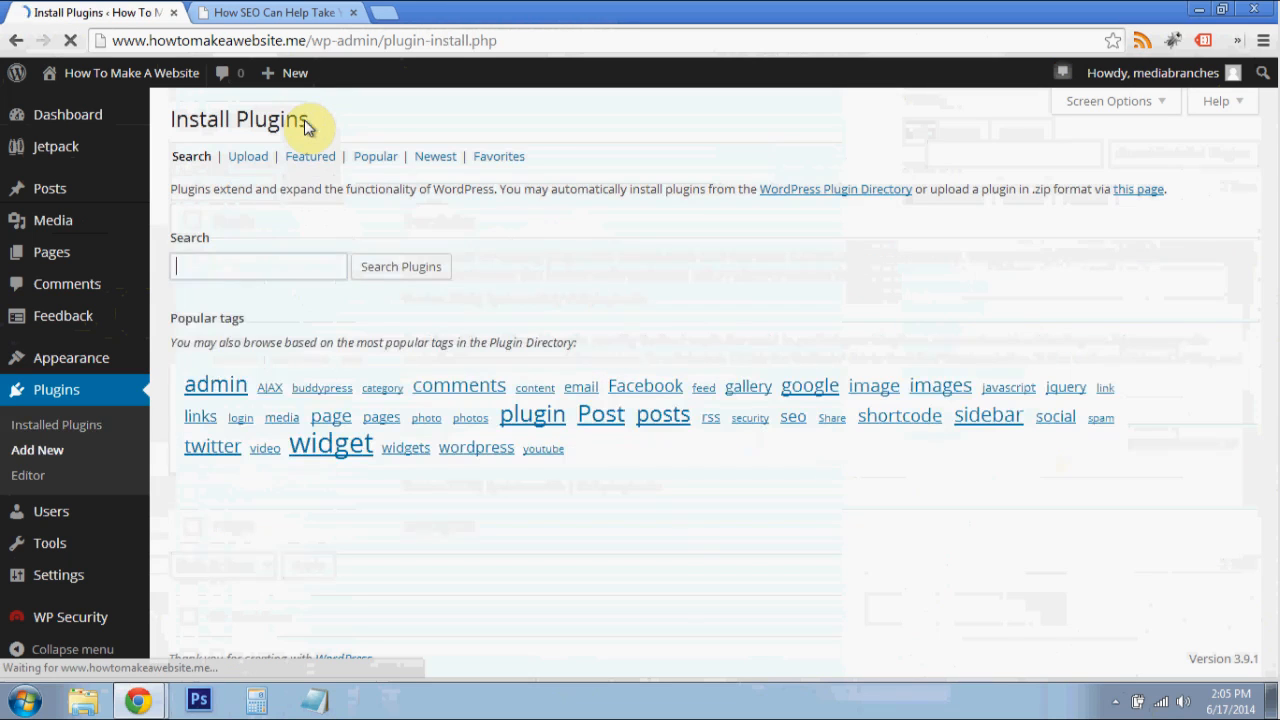
{"action": "left_click", "coordinate": [281, 262]}
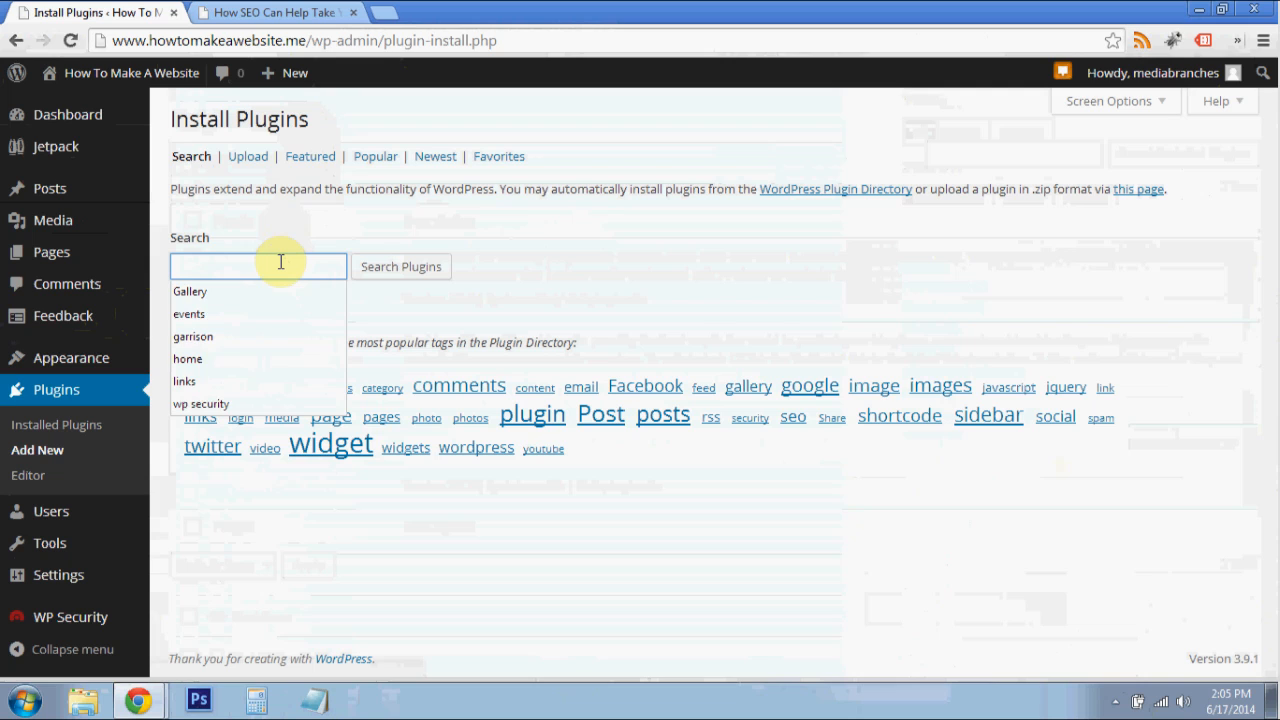
{"action": "type", "text": "Keyword Statistics"}
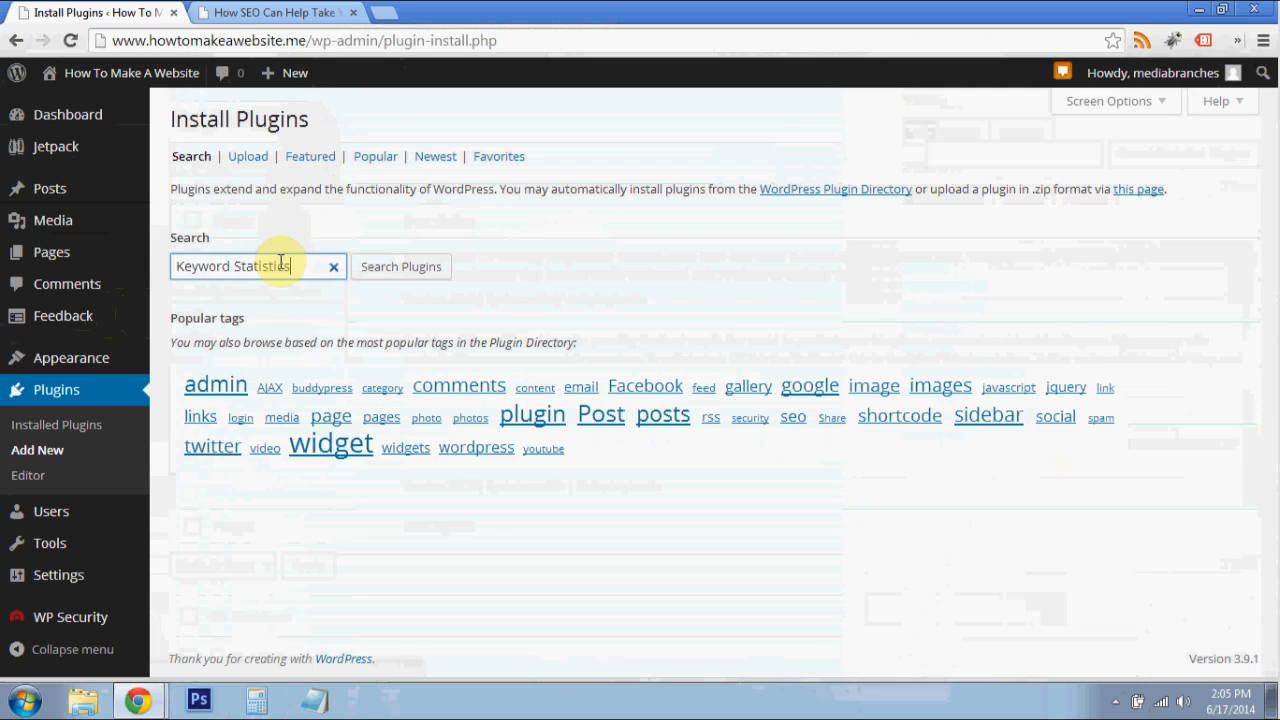
{"action": "key", "text": "Return"}
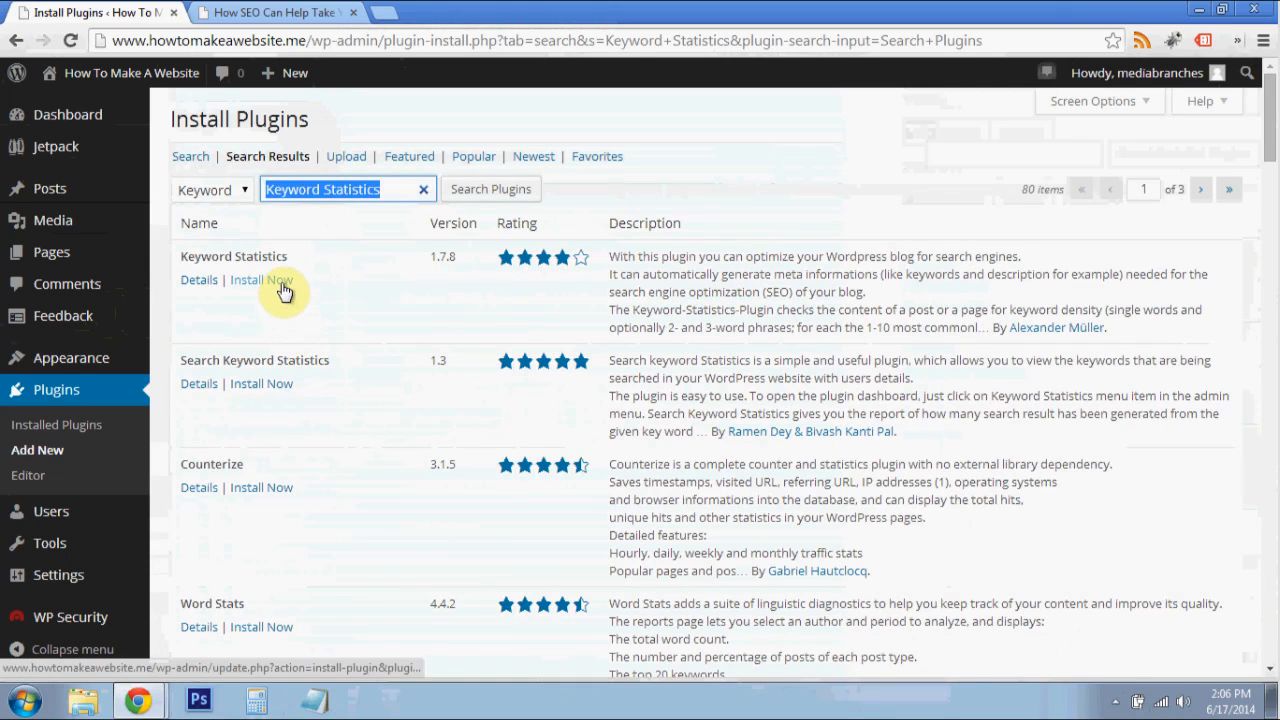
- Install the Keyword Statistics 1.7.8 plugin and activate it
{"action": "left_click", "coordinate": [282, 284]}
{"action": "left_click", "coordinate": [694, 164]}
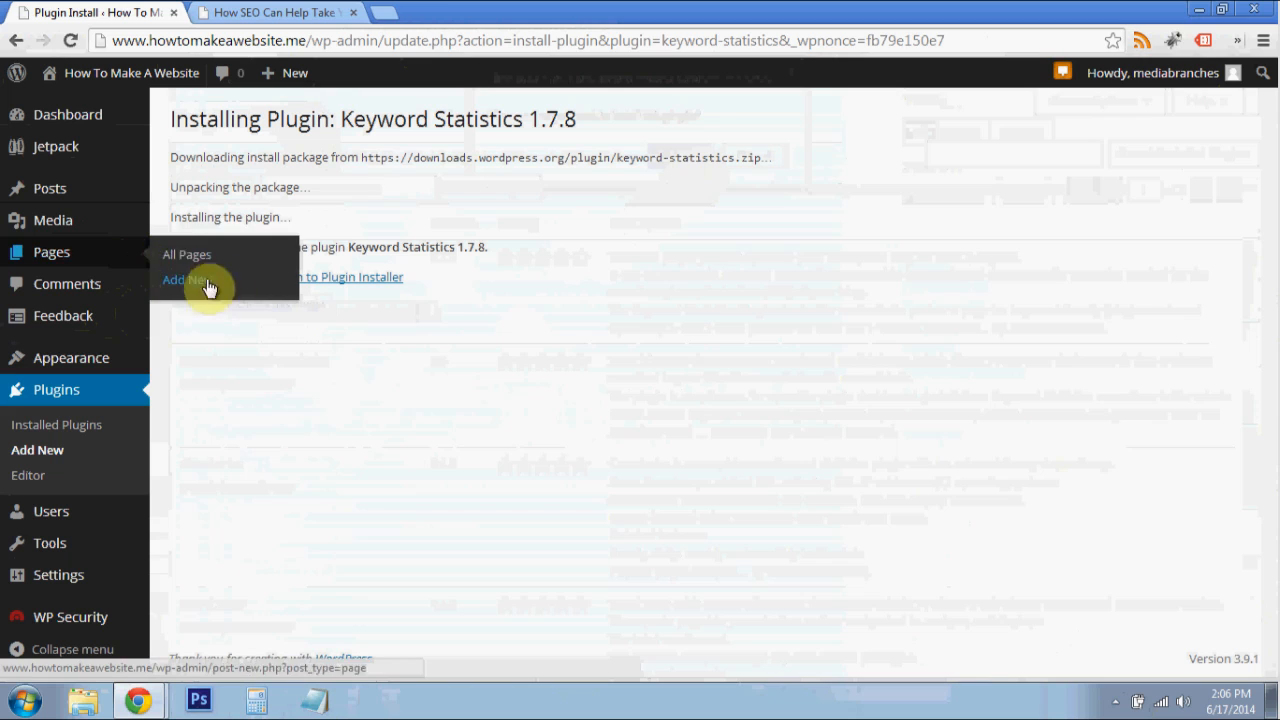
{"action": "left_click", "coordinate": [236, 280]}
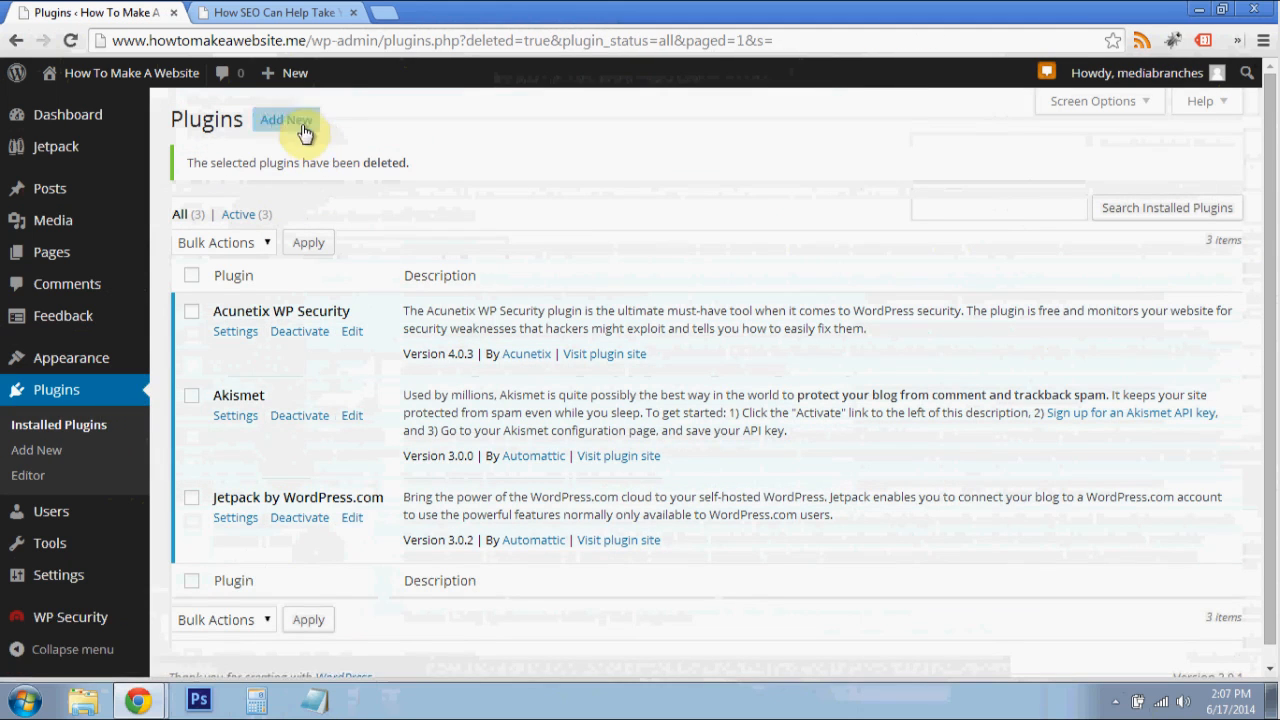
- Start adding another plugin and search the plugin directory for Xml Sitemap
{"action": "left_click", "coordinate": [302, 129]}
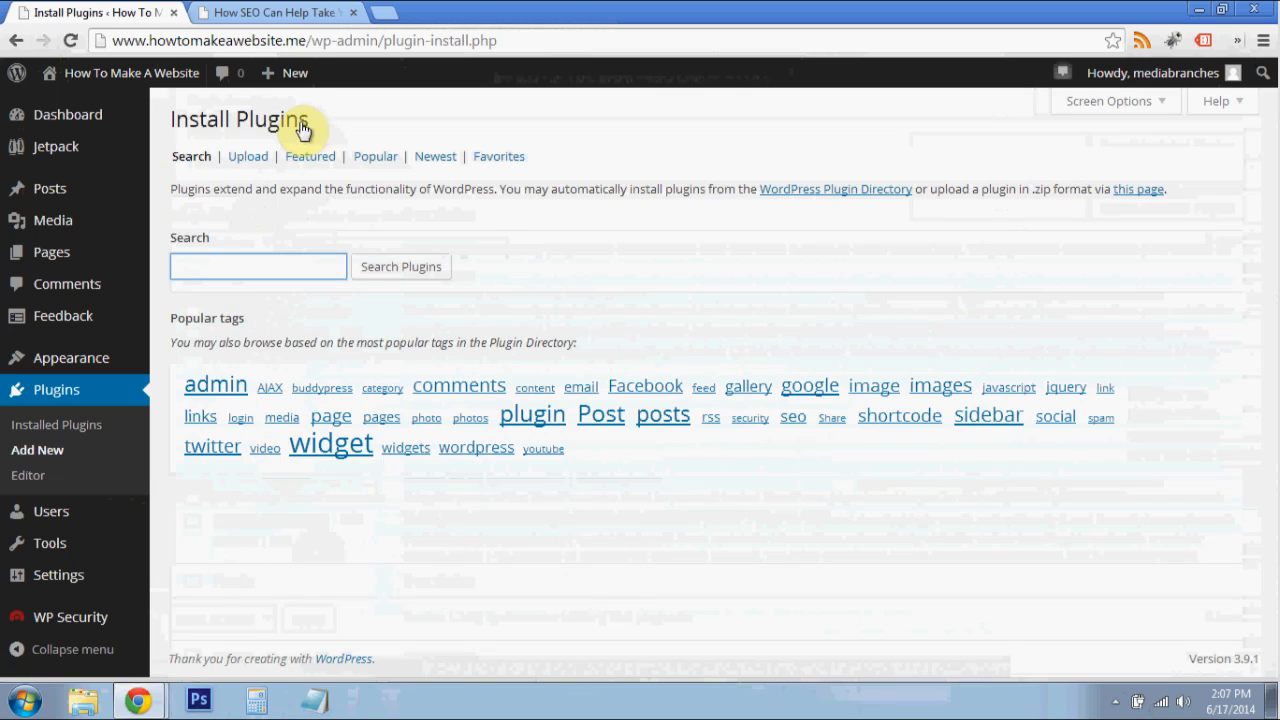
{"action": "left_click", "coordinate": [309, 265]}
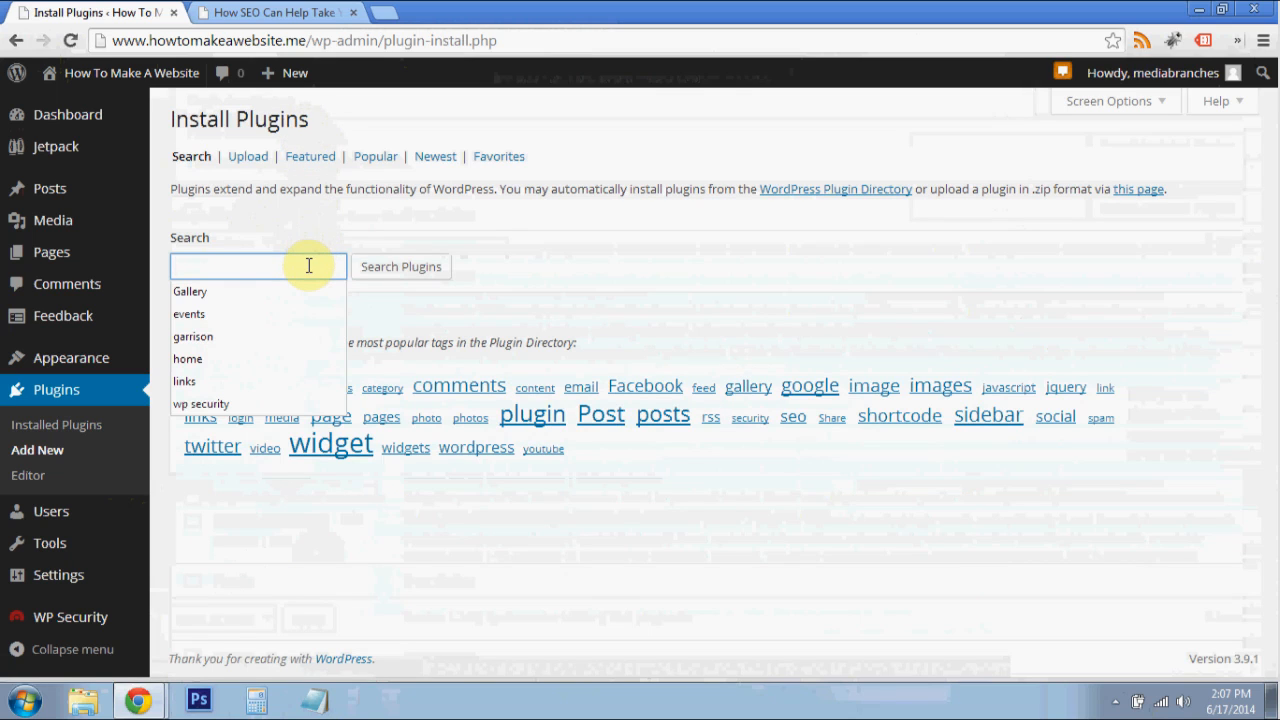
{"action": "left_click", "coordinate": [334, 221]}
{"action": "left_click", "coordinate": [305, 262]}
{"action": "type", "text": "Sitemap"}
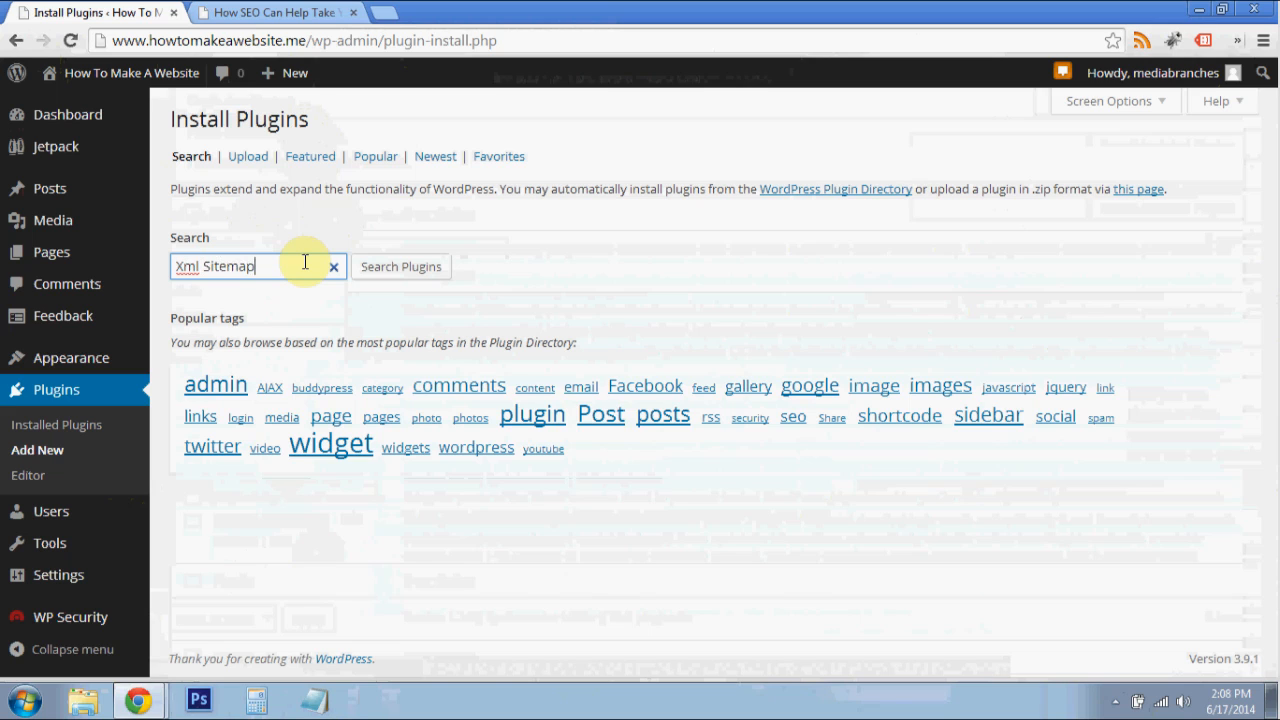
{"action": "key", "text": "Return"}
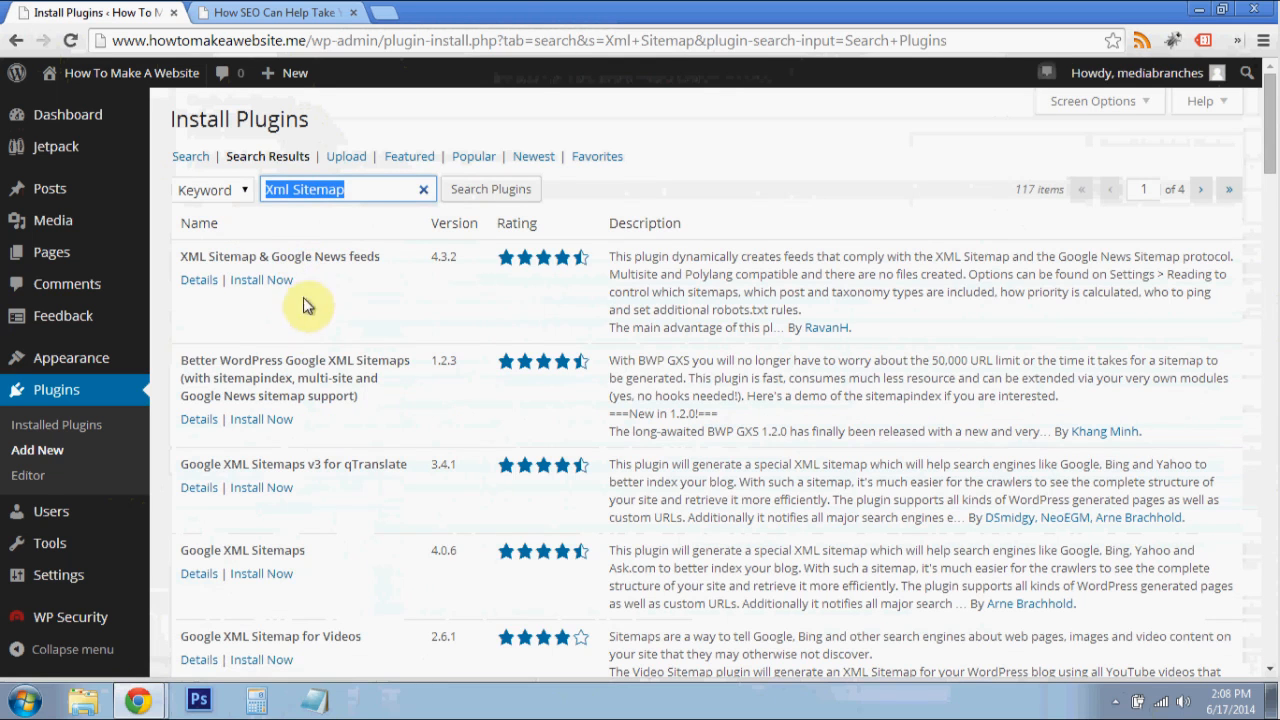
- Install the Google XML Sitemaps 4.0.6 plugin from the search results and activate it
{"action": "scroll", "coordinate": [440, 430], "scroll_direction": "down", "scroll_amount": 1}
{"action": "scroll", "coordinate": [300, 488], "scroll_direction": "down", "scroll_amount": 1}
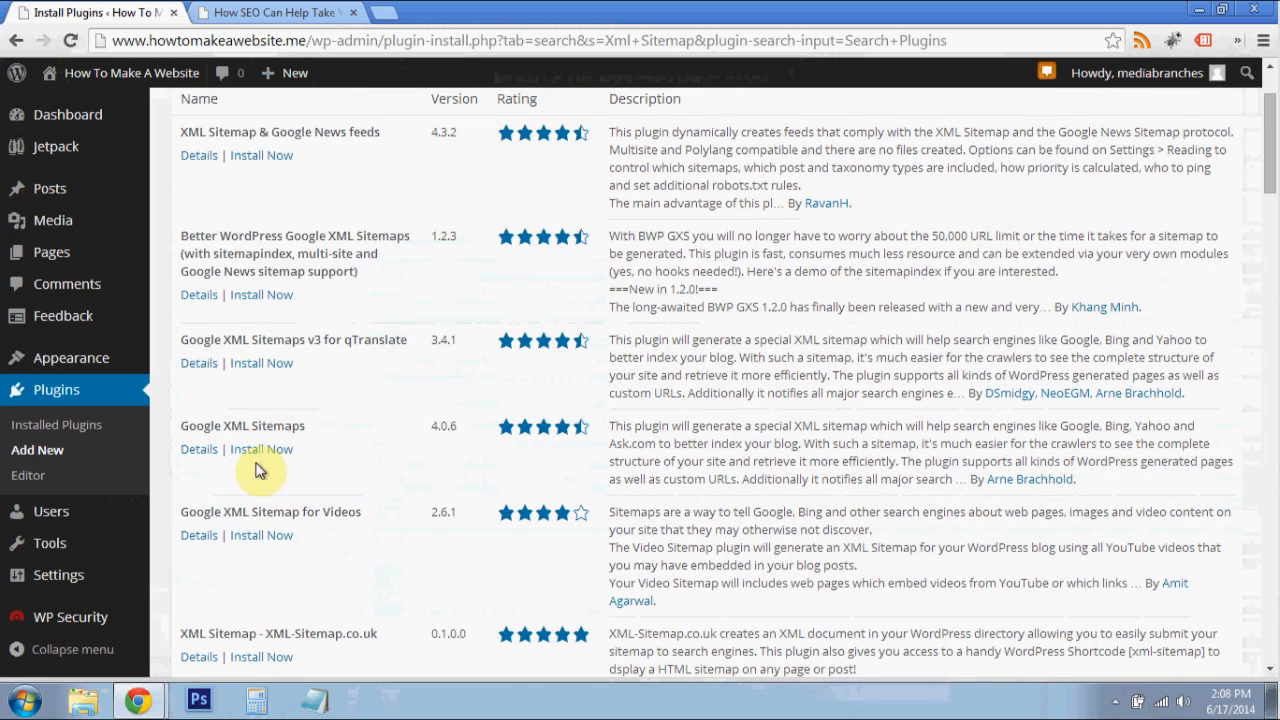
{"action": "left_click", "coordinate": [266, 457]}
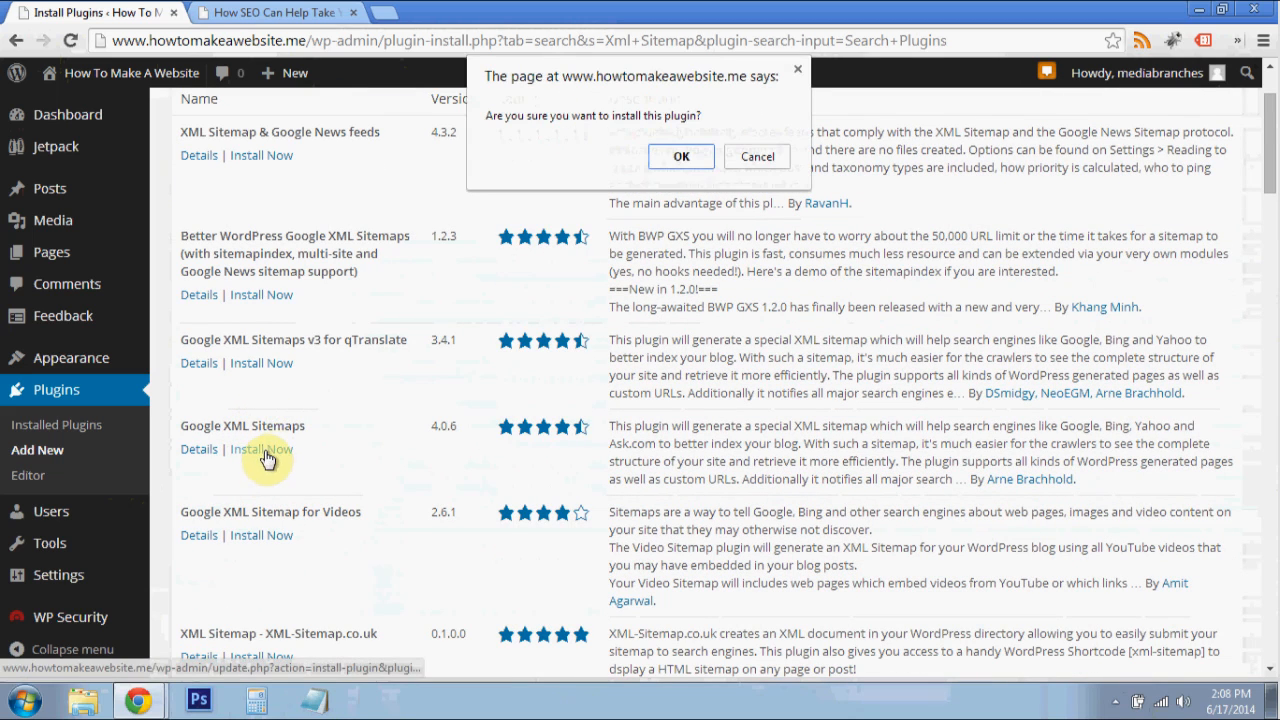
{"action": "left_click", "coordinate": [681, 157]}
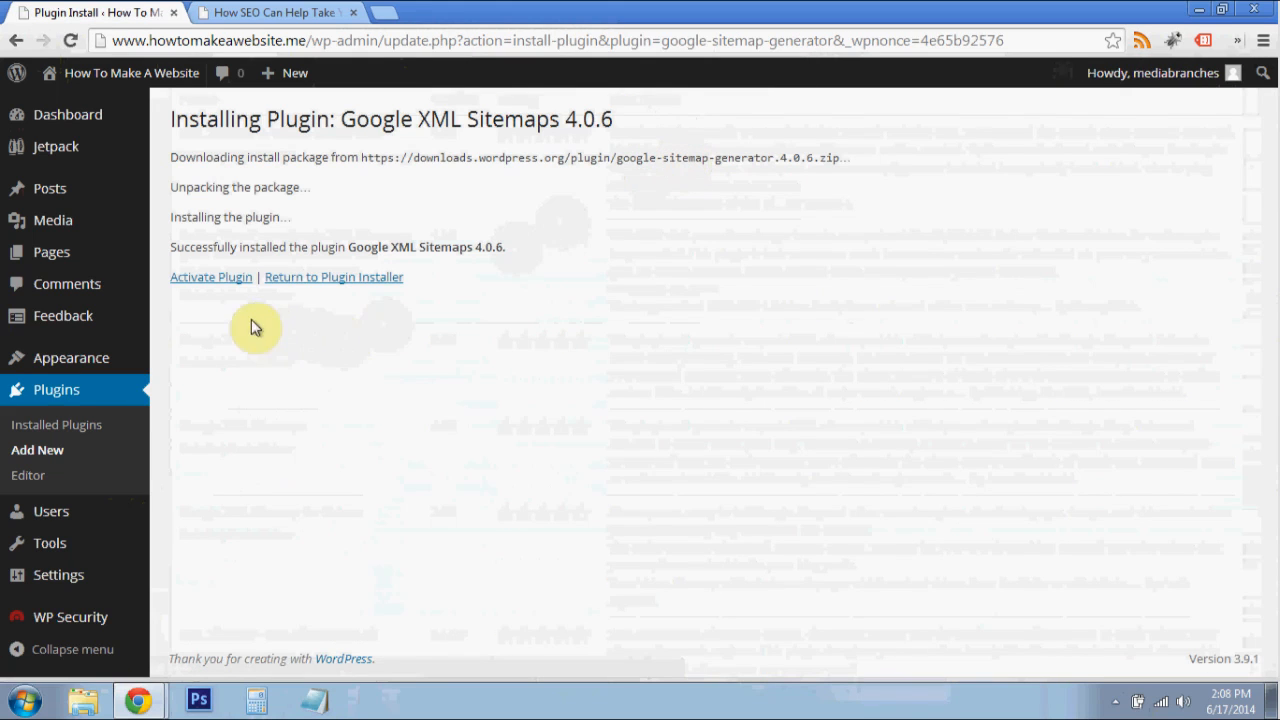
{"action": "left_click", "coordinate": [229, 284]}
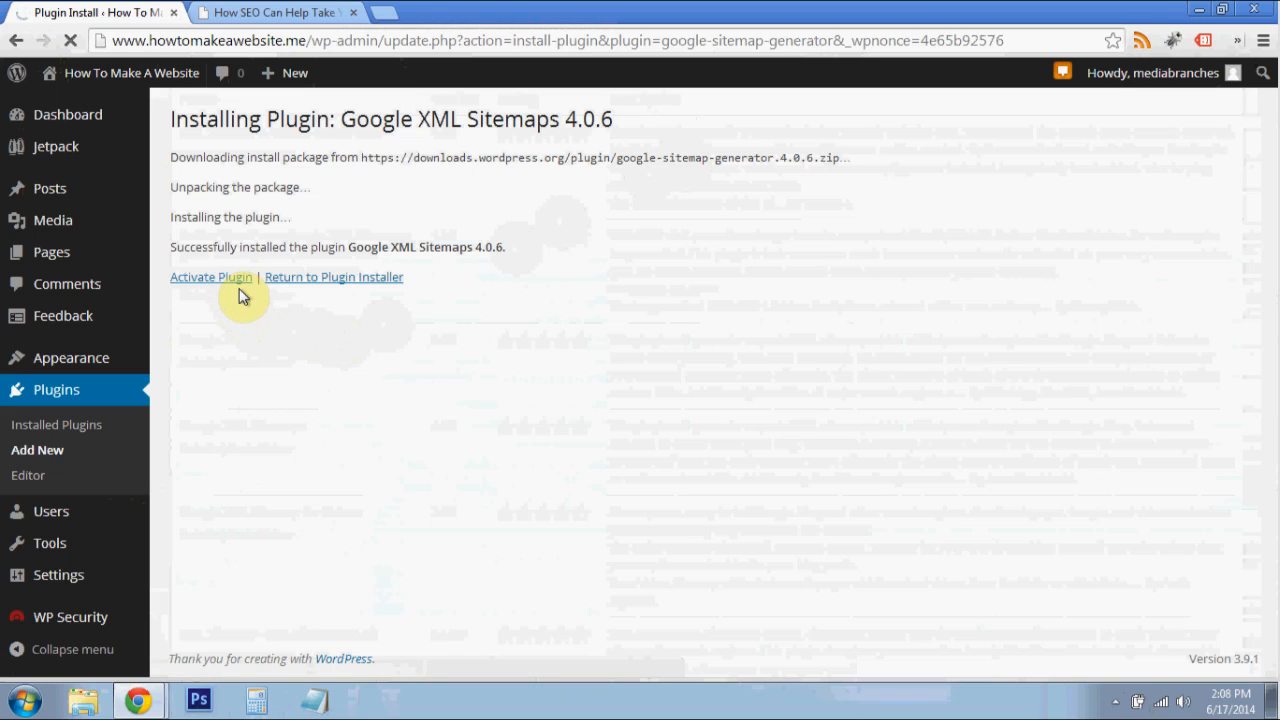
{"action": "scroll", "coordinate": [420, 262], "scroll_direction": "down", "scroll_amount": 1}
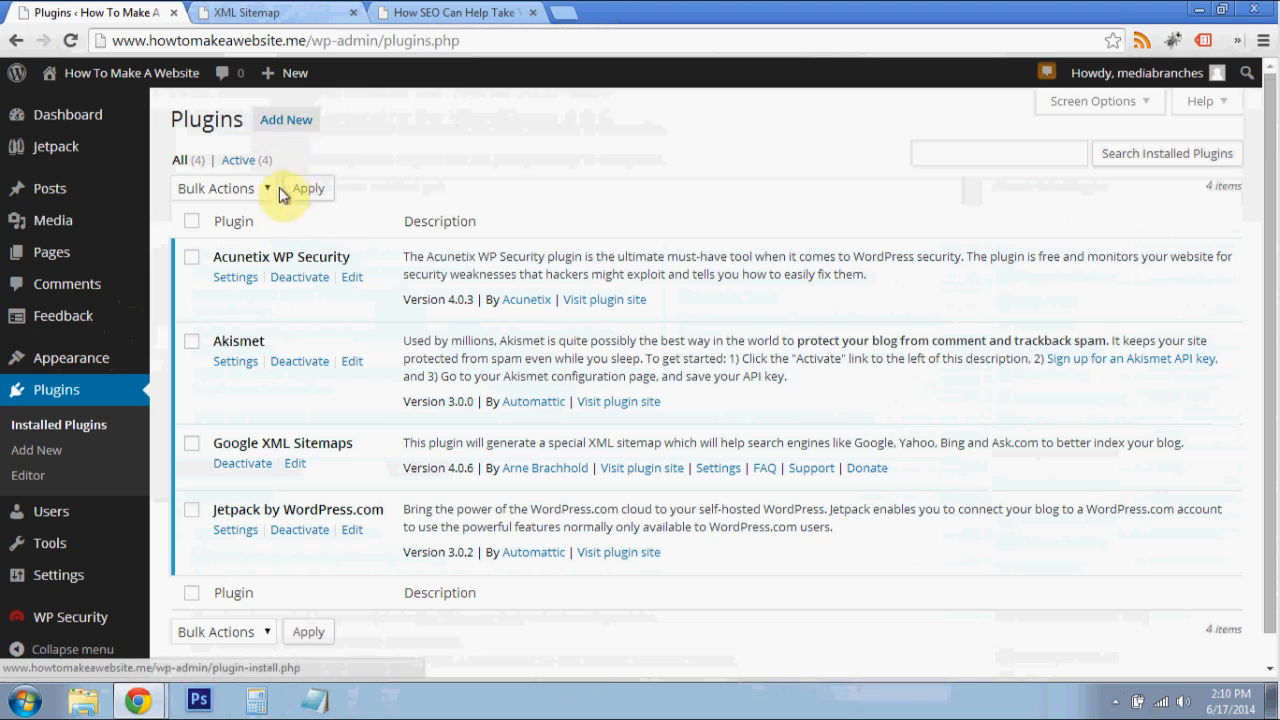
- Return to the plugin installer and search the plugin directory for autoptimize
{"action": "left_click", "coordinate": [293, 120]}
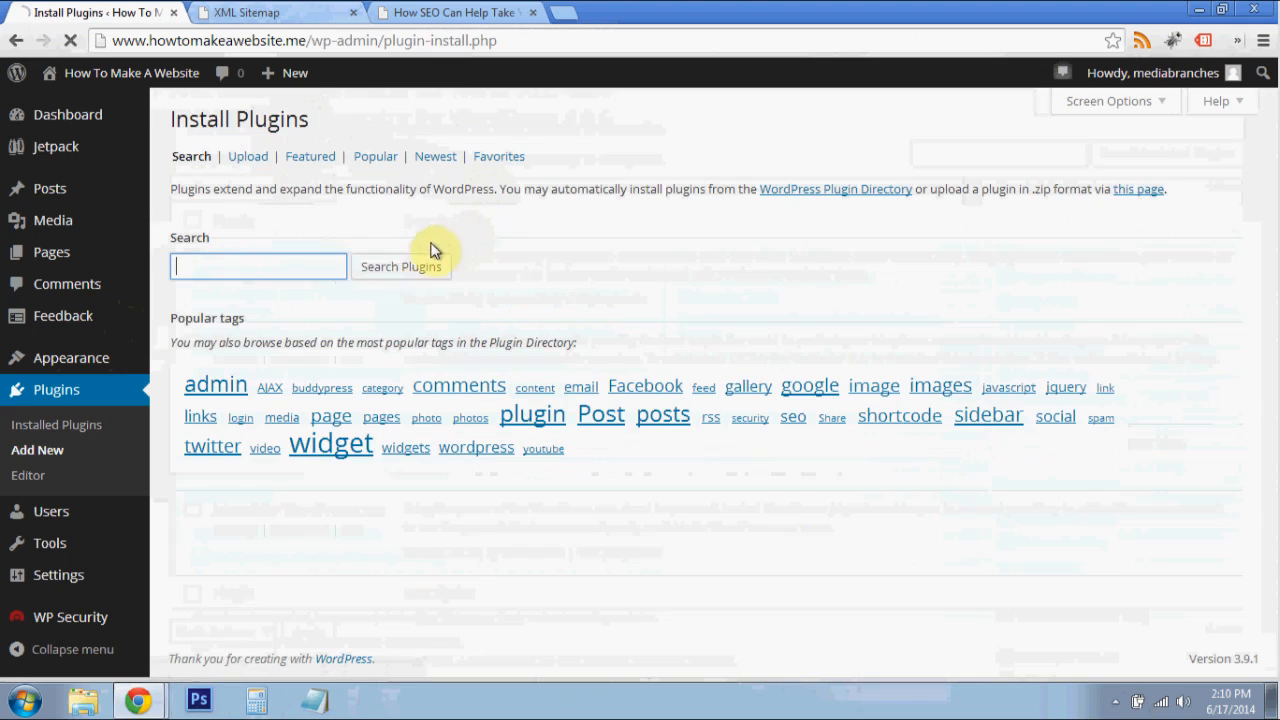
{"action": "left_click", "coordinate": [329, 263]}
{"action": "type", "text": "autooptmize"}
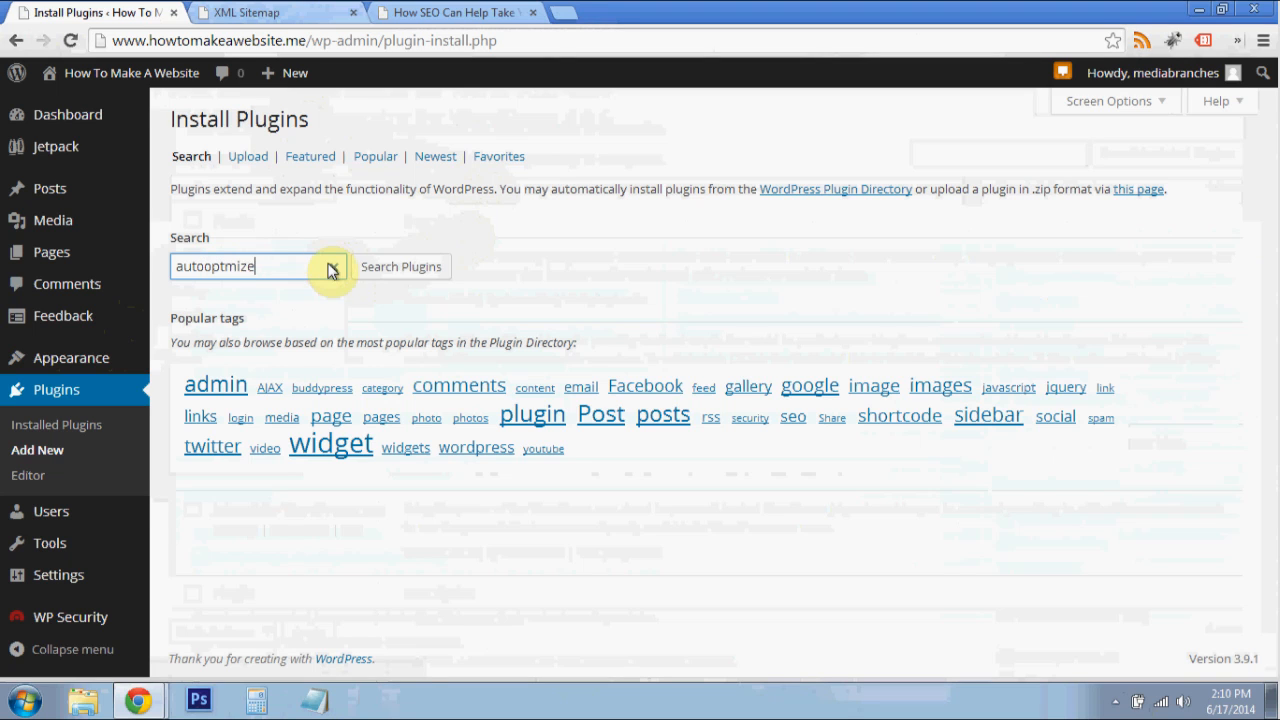
{"action": "key", "text": "Return"}
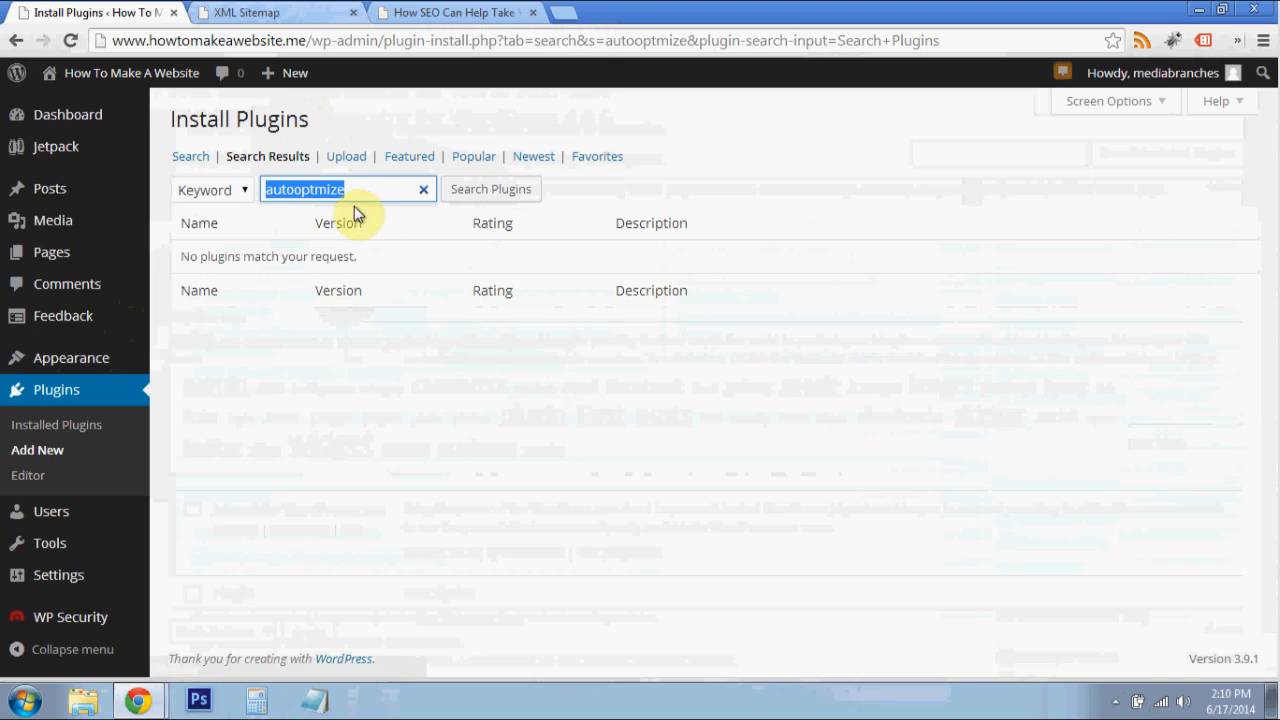
{"action": "left_click", "coordinate": [364, 197]}
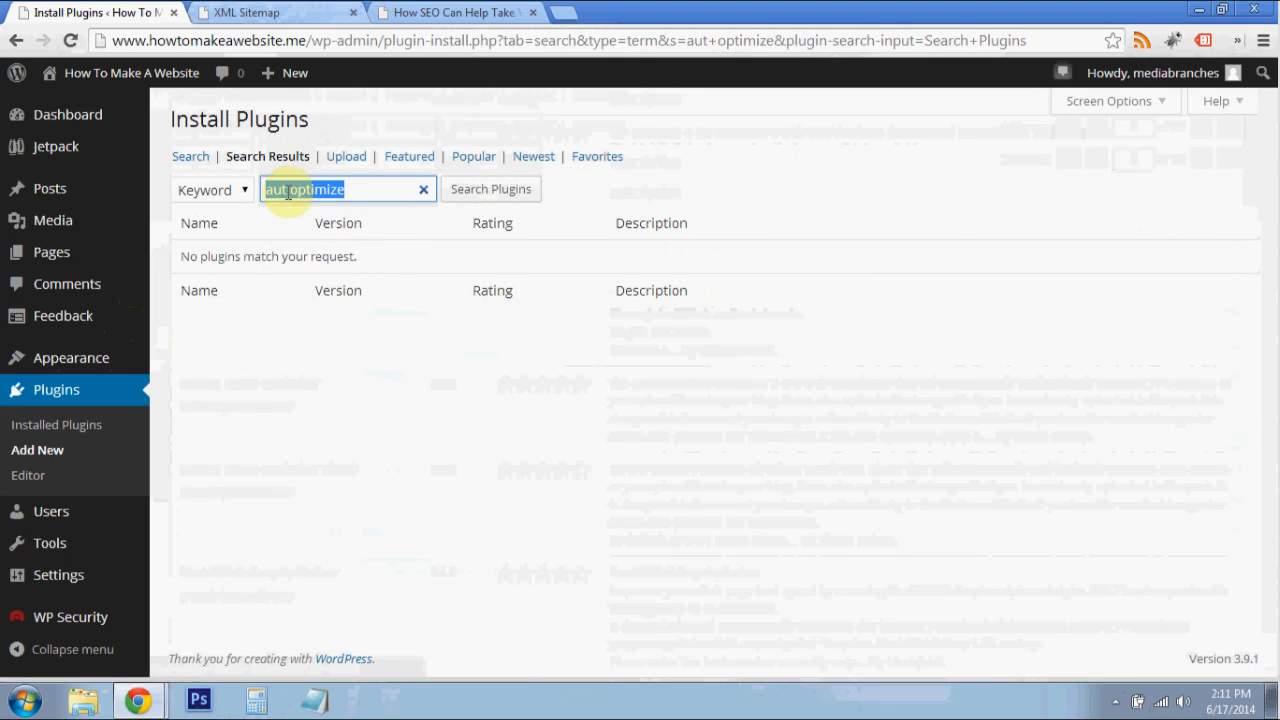
{"action": "left_click", "coordinate": [296, 192]}
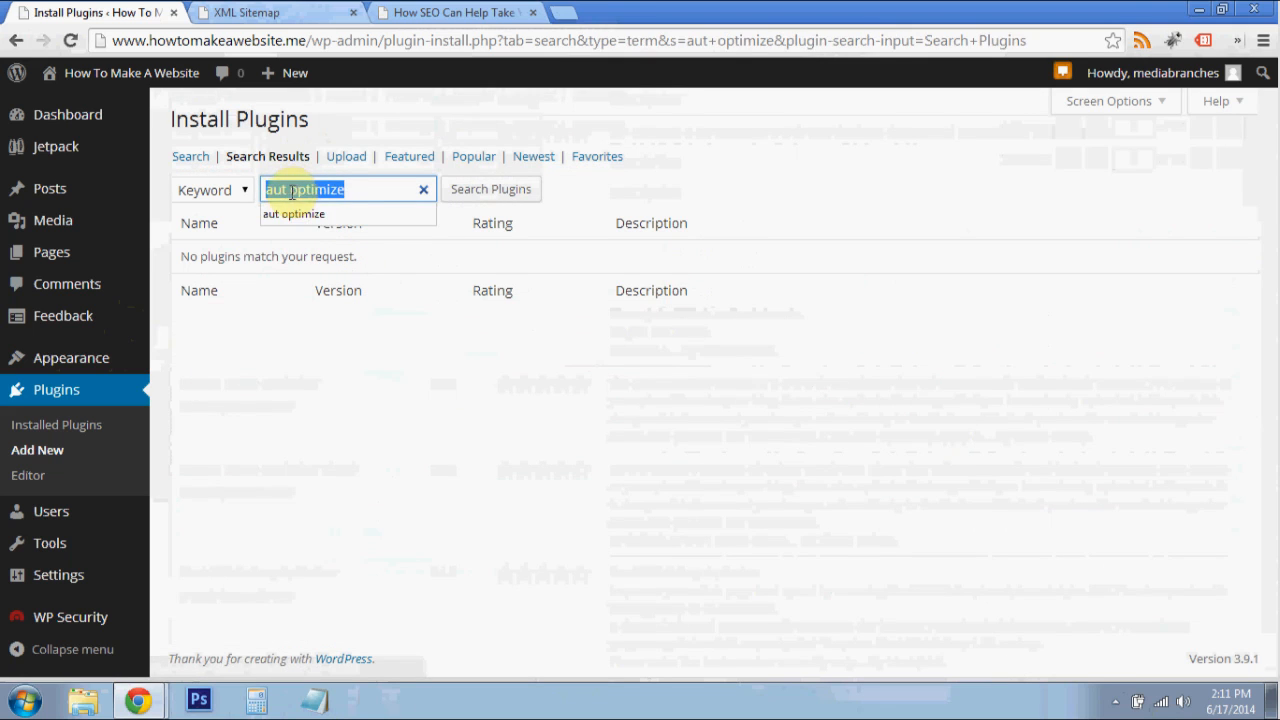
{"action": "left_click", "coordinate": [291, 192]}
{"action": "key", "text": "BackSpace"}
{"action": "key", "text": "Return"}
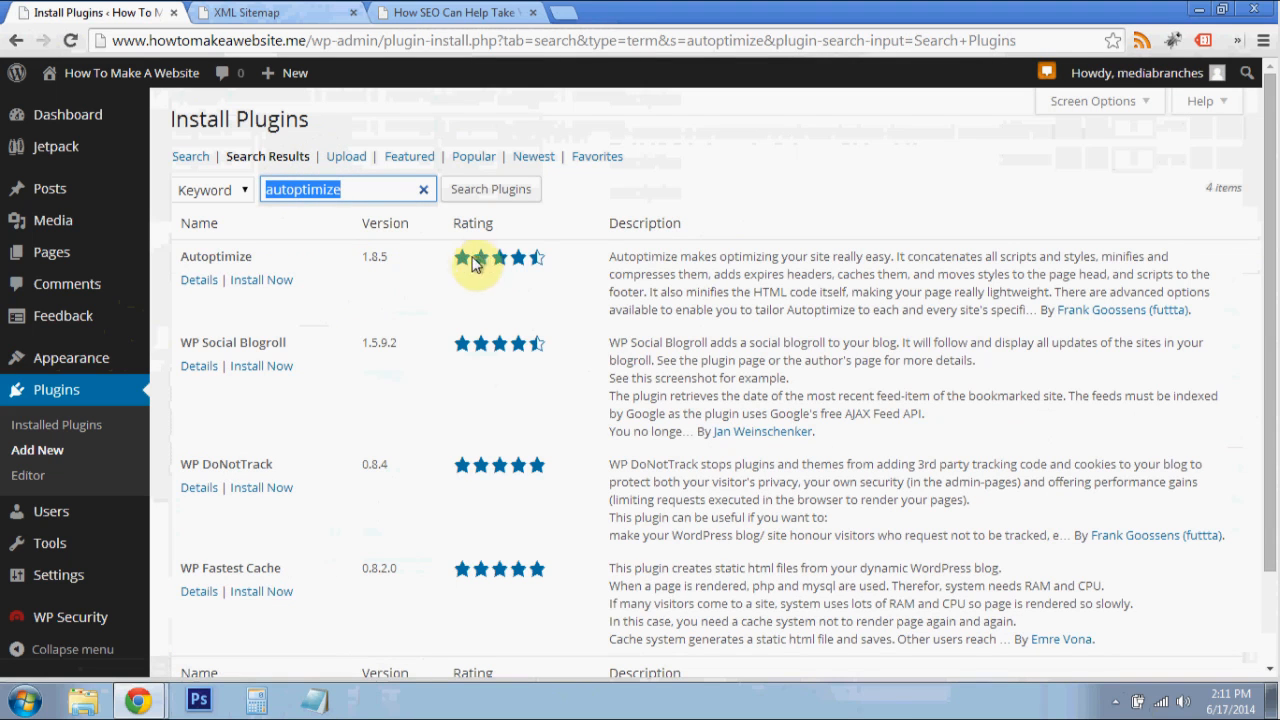
- Install the Autoptimize 1.8.5 plugin from the search results and activate it
{"action": "left_click", "coordinate": [303, 195]}
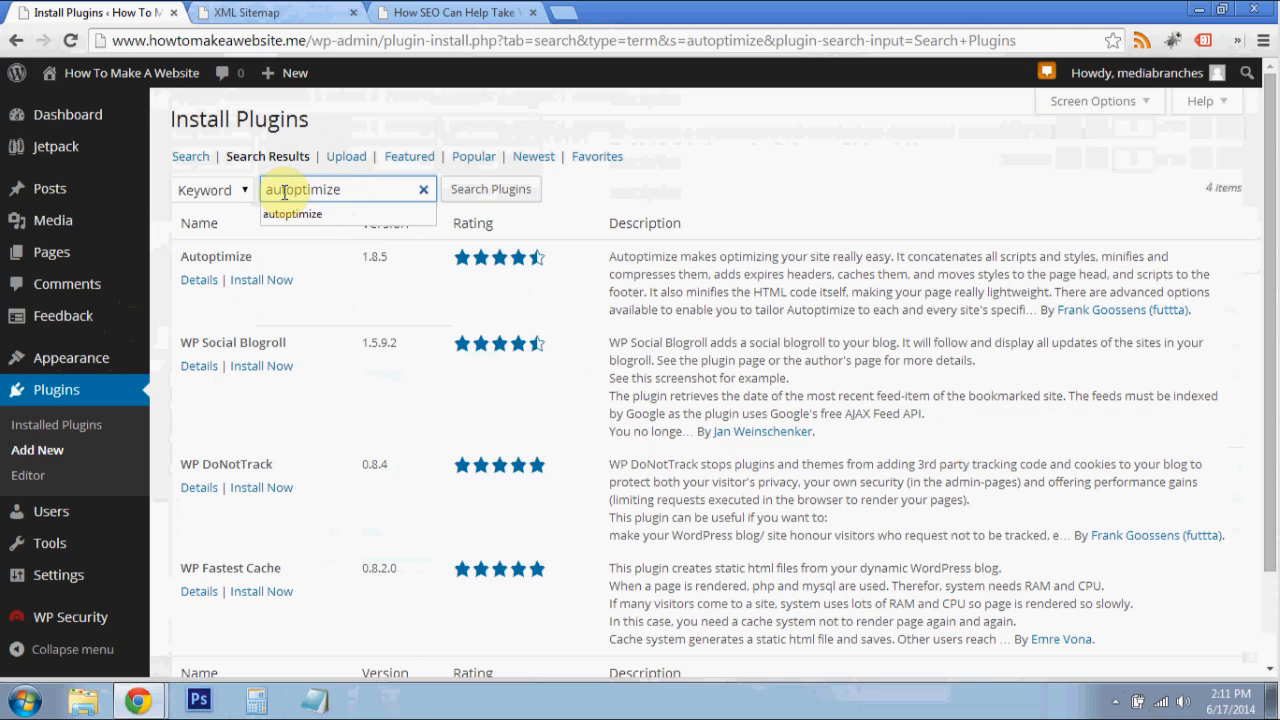
{"action": "left_click", "coordinate": [418, 126]}
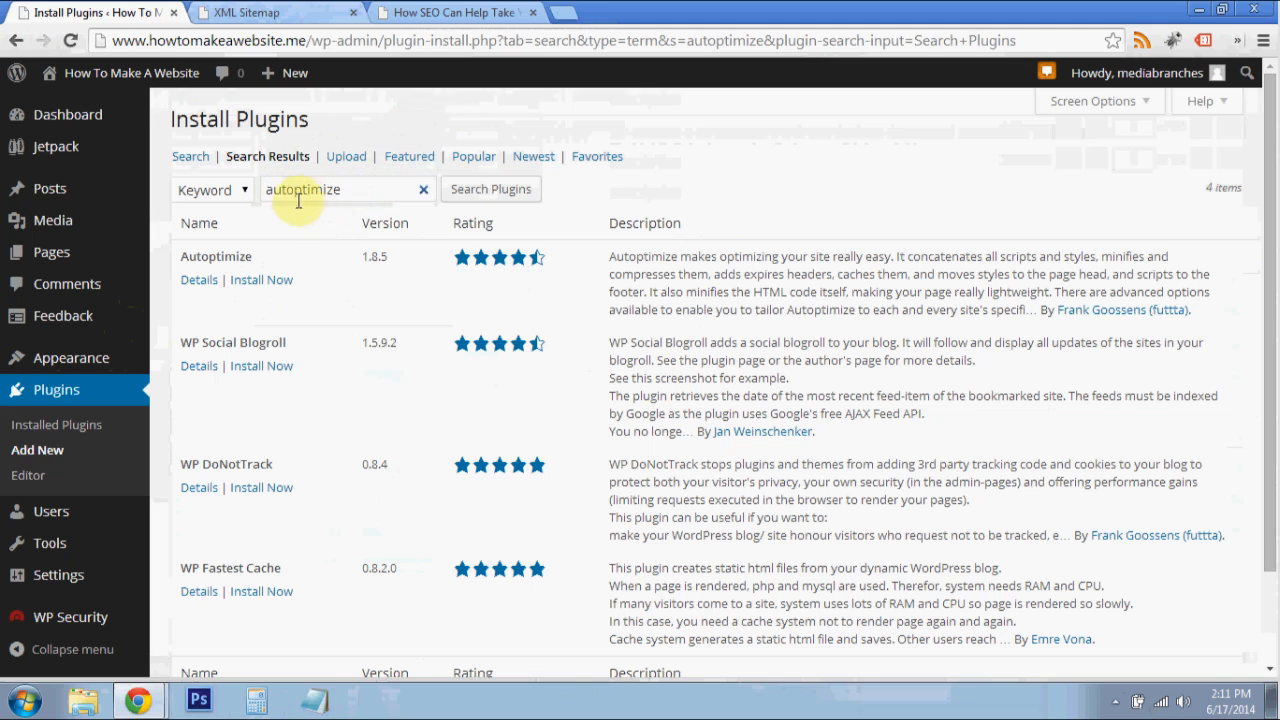
{"action": "left_click", "coordinate": [275, 285]}
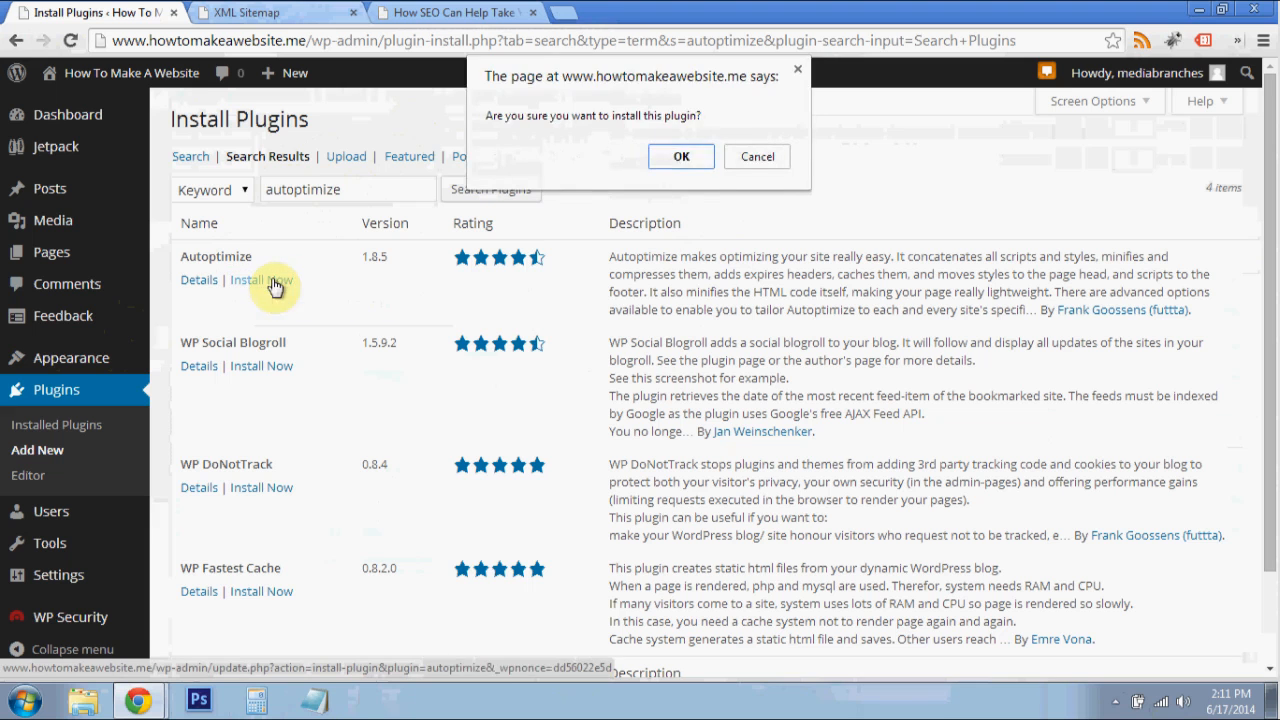
{"action": "left_click", "coordinate": [681, 158]}
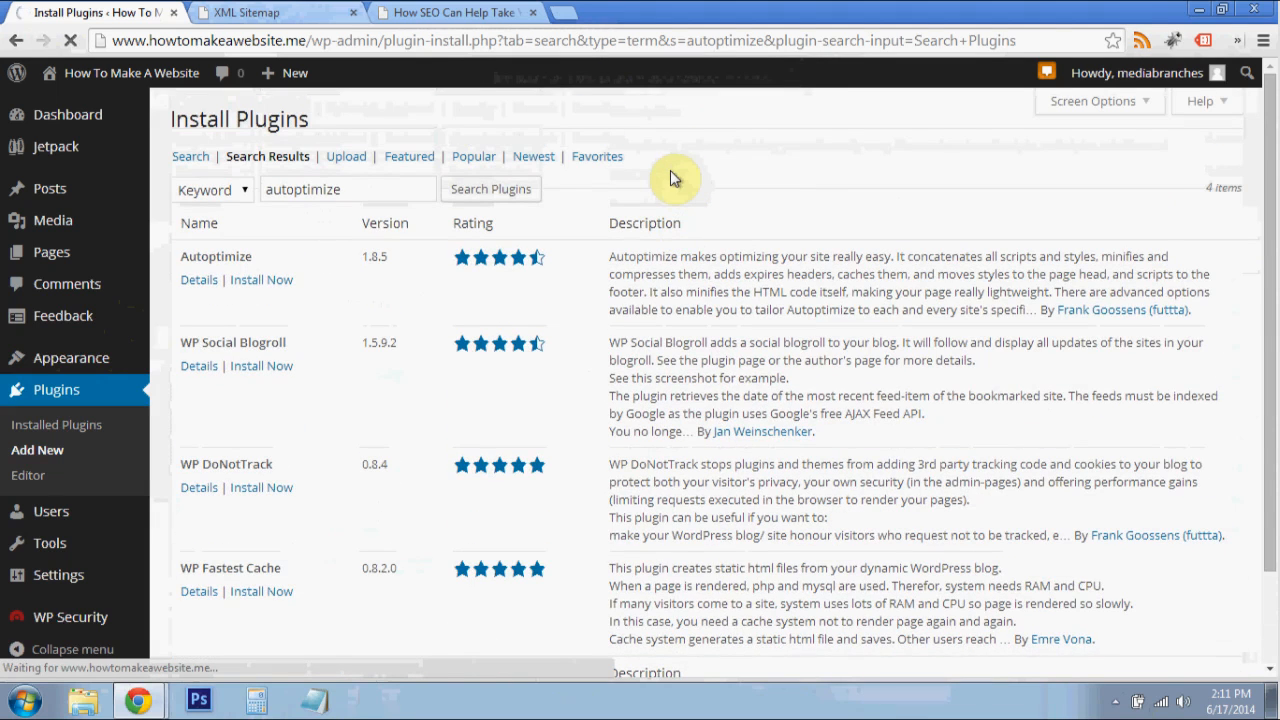
{"action": "left_click", "coordinate": [245, 282]}
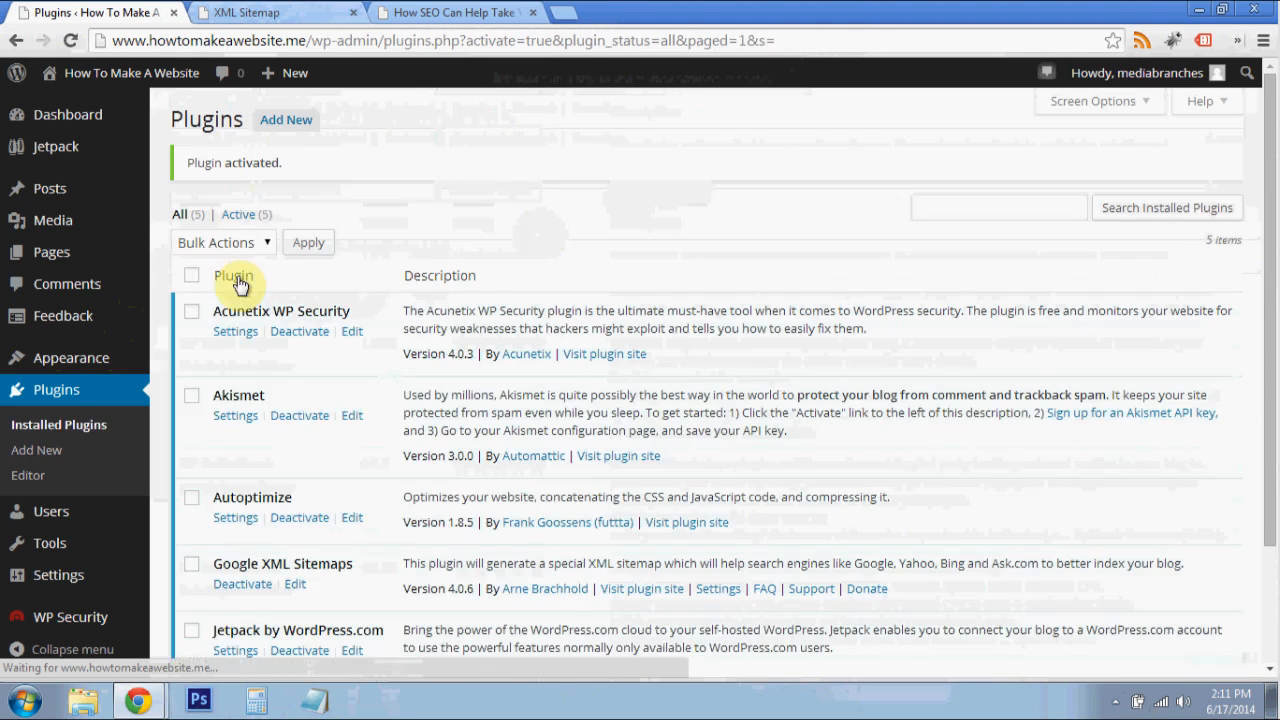
- Open the Autoptimize plugin's settings and enable the Optimize HTML Code option
{"action": "scroll", "coordinate": [511, 300], "scroll_direction": "down", "scroll_amount": 2}
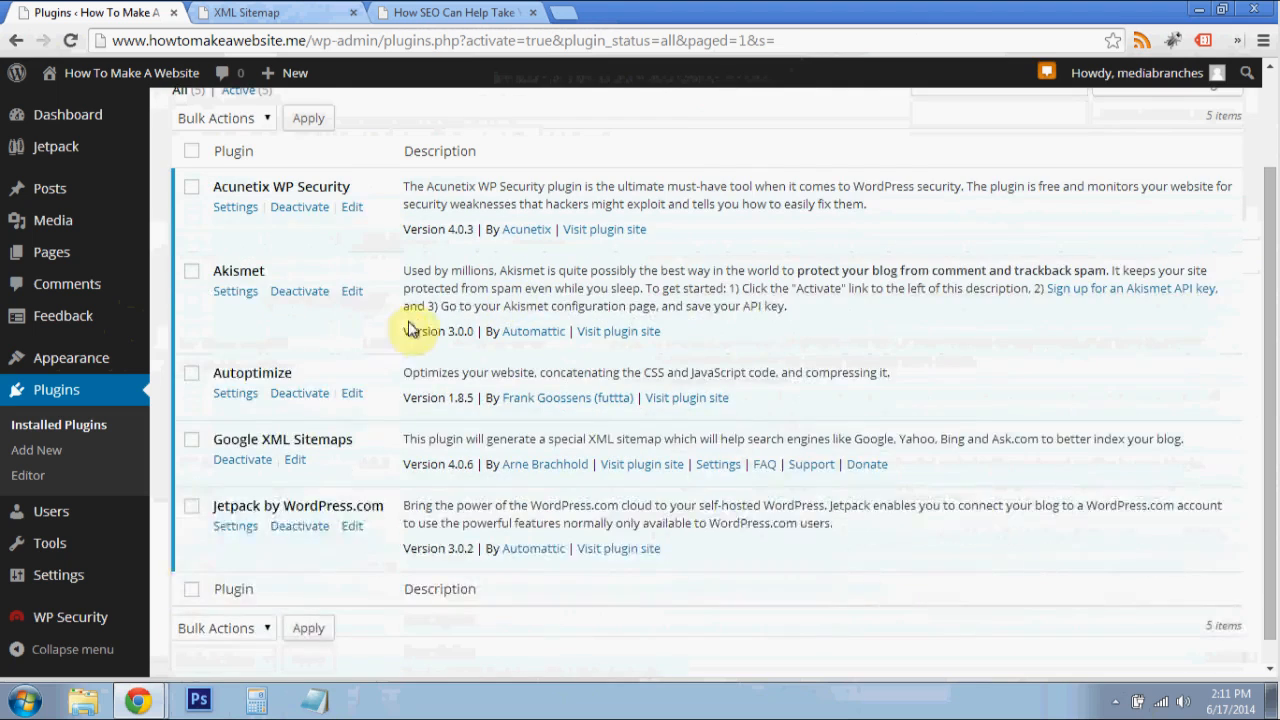
{"action": "left_click", "coordinate": [246, 367]}
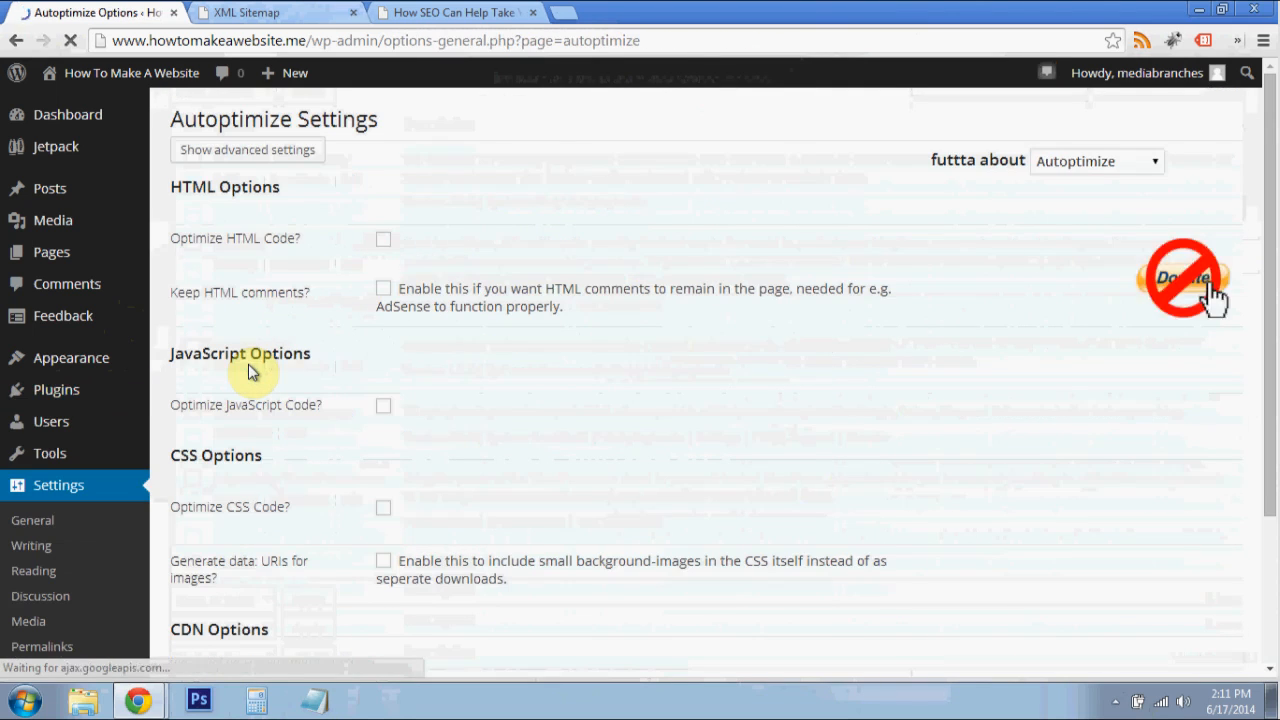
{"action": "scroll", "coordinate": [560, 272], "scroll_direction": "down", "scroll_amount": 2}
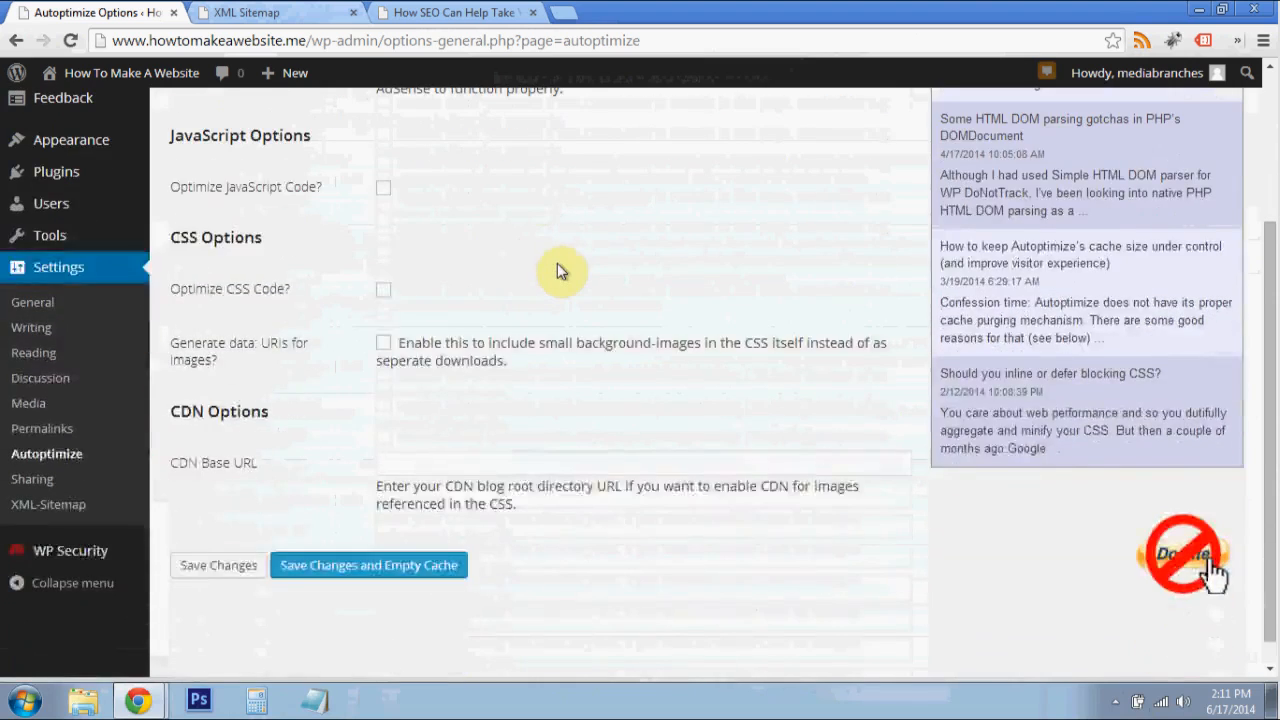
{"action": "scroll", "coordinate": [543, 186], "scroll_direction": "up", "scroll_amount": 1}
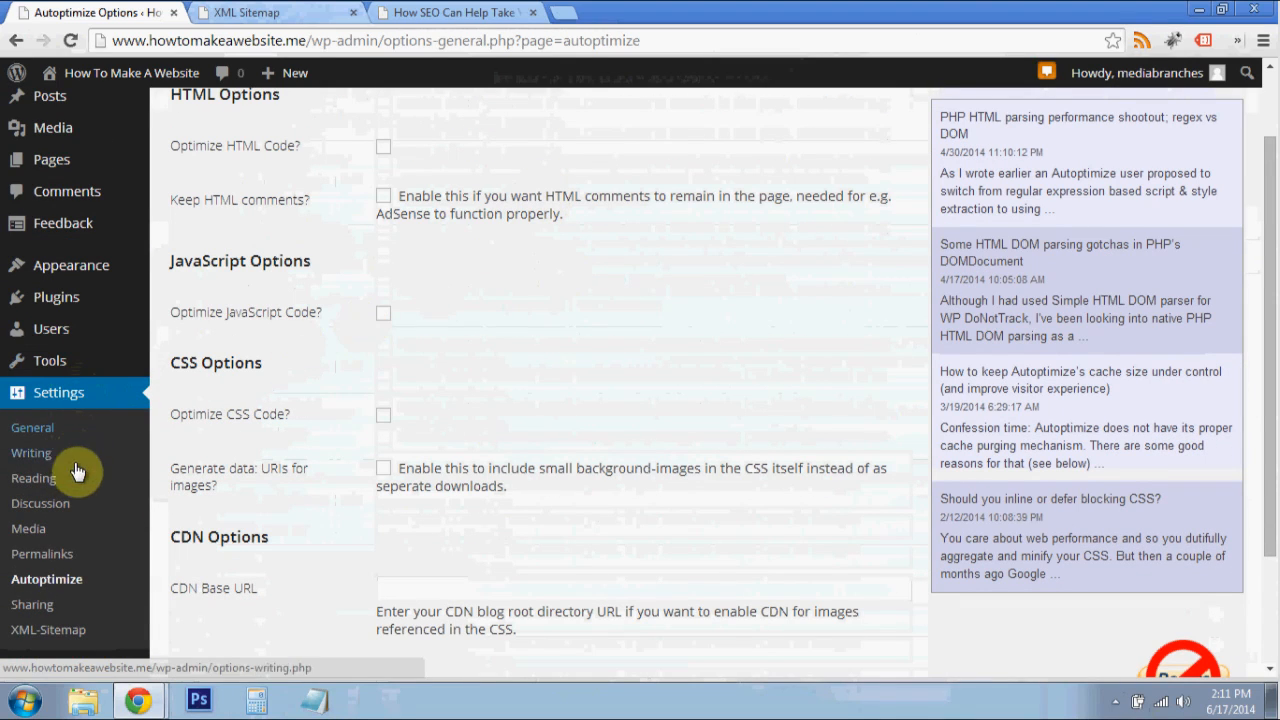
{"action": "scroll", "coordinate": [520, 340], "scroll_direction": "up", "scroll_amount": 1}
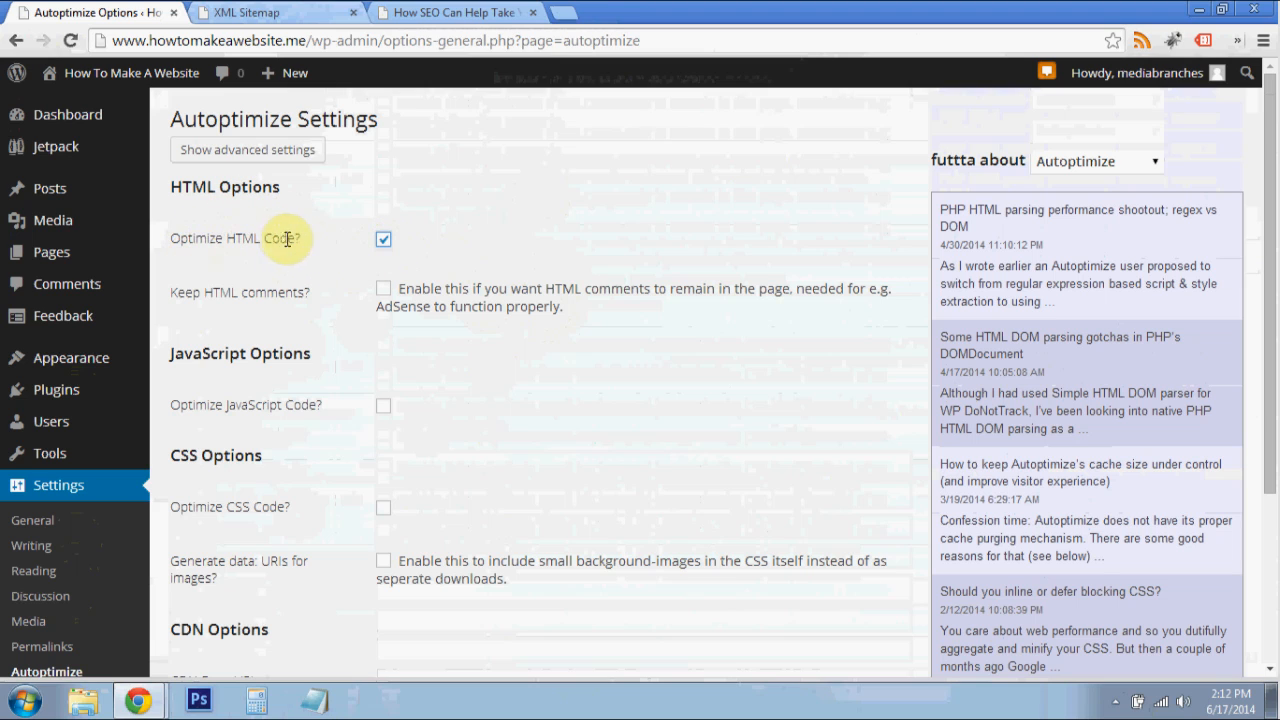
- Close the XML Sitemap page and switch to the open post How SEO Can Help Take Your Business To Greater Heights
{"action": "left_click", "coordinate": [353, 12]}
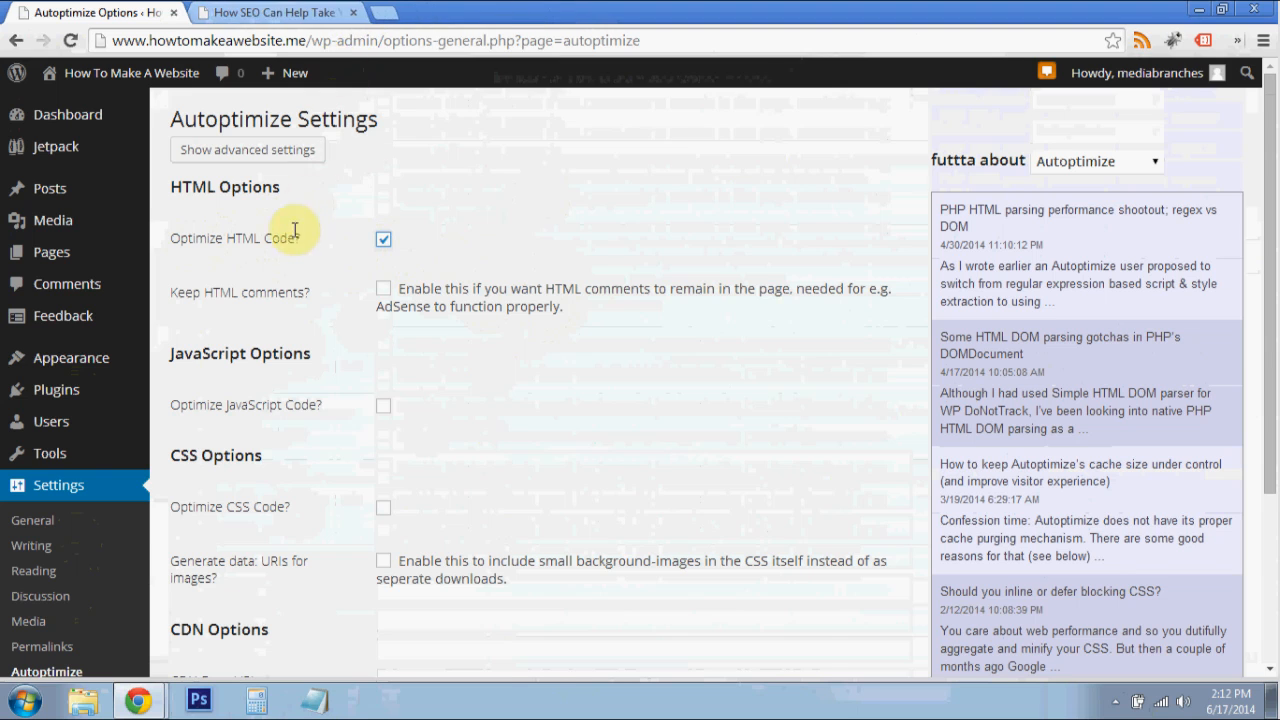
{"action": "left_click", "coordinate": [288, 10]}
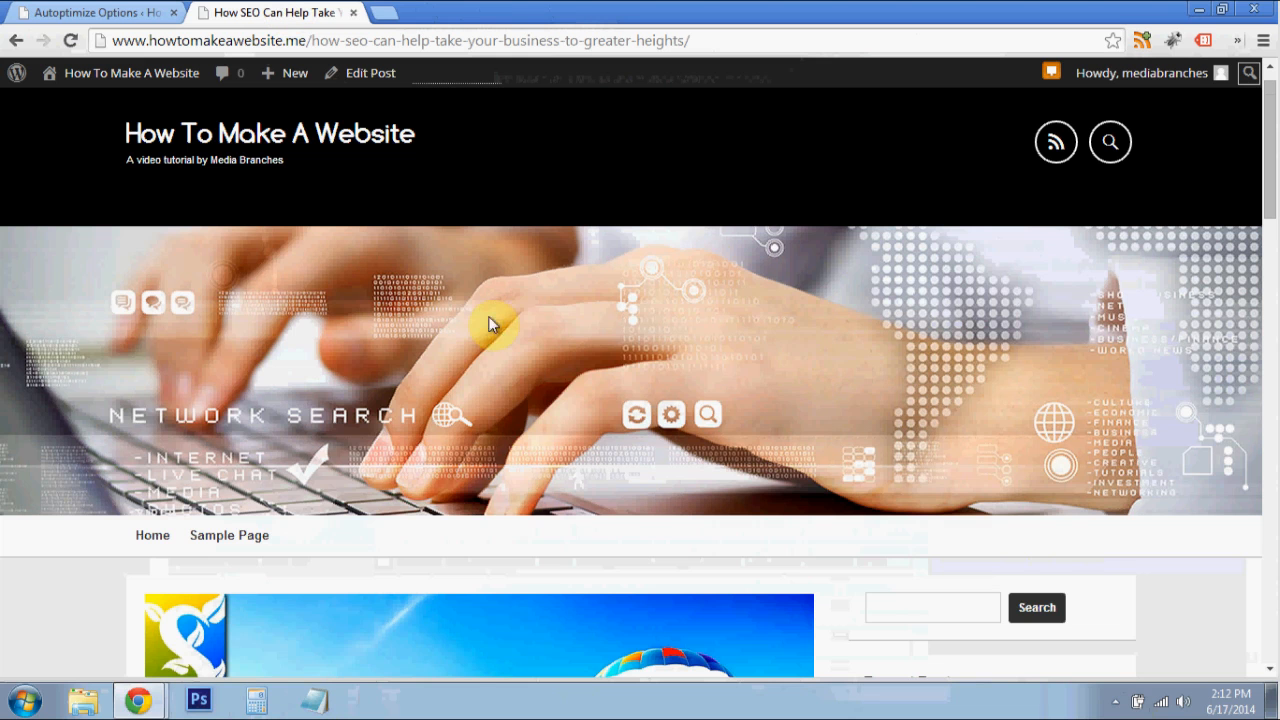
- Open the page source of the SEO post and examine its HTML, stylesheet and script code before optimization
{"action": "right_click", "coordinate": [96, 300]}
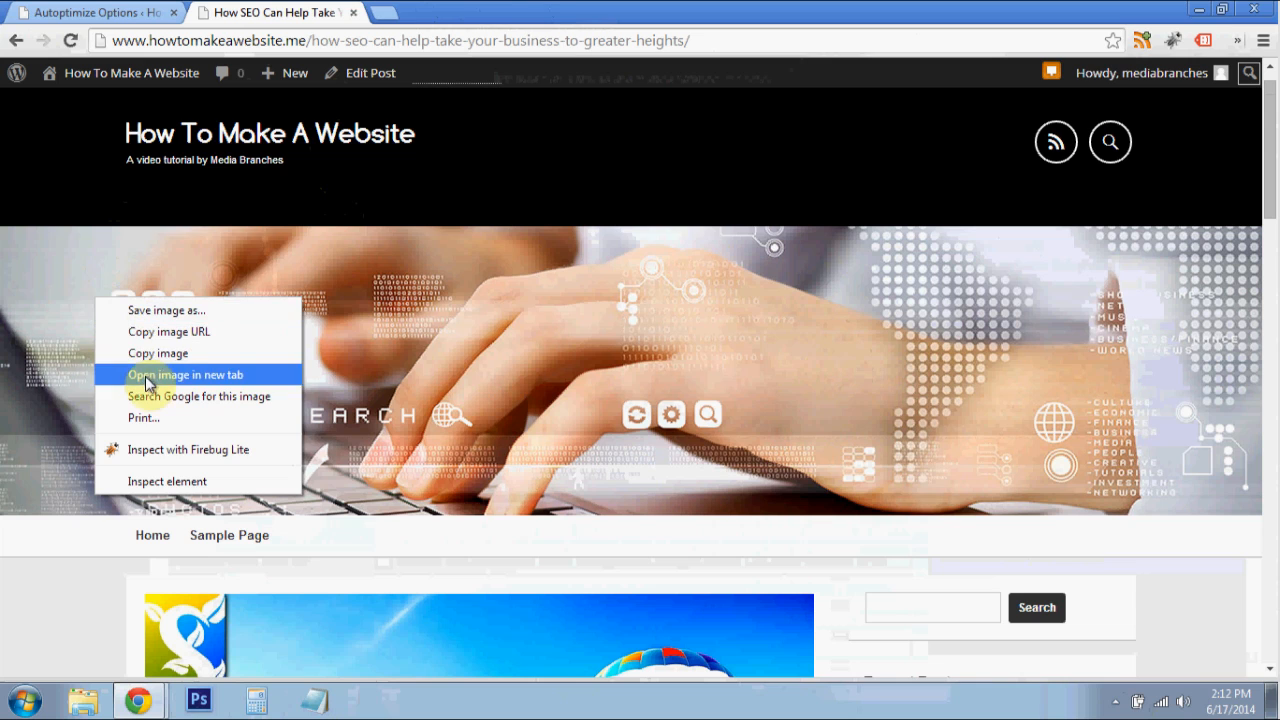
{"action": "left_click", "coordinate": [96, 598]}
{"action": "right_click", "coordinate": [49, 574]}
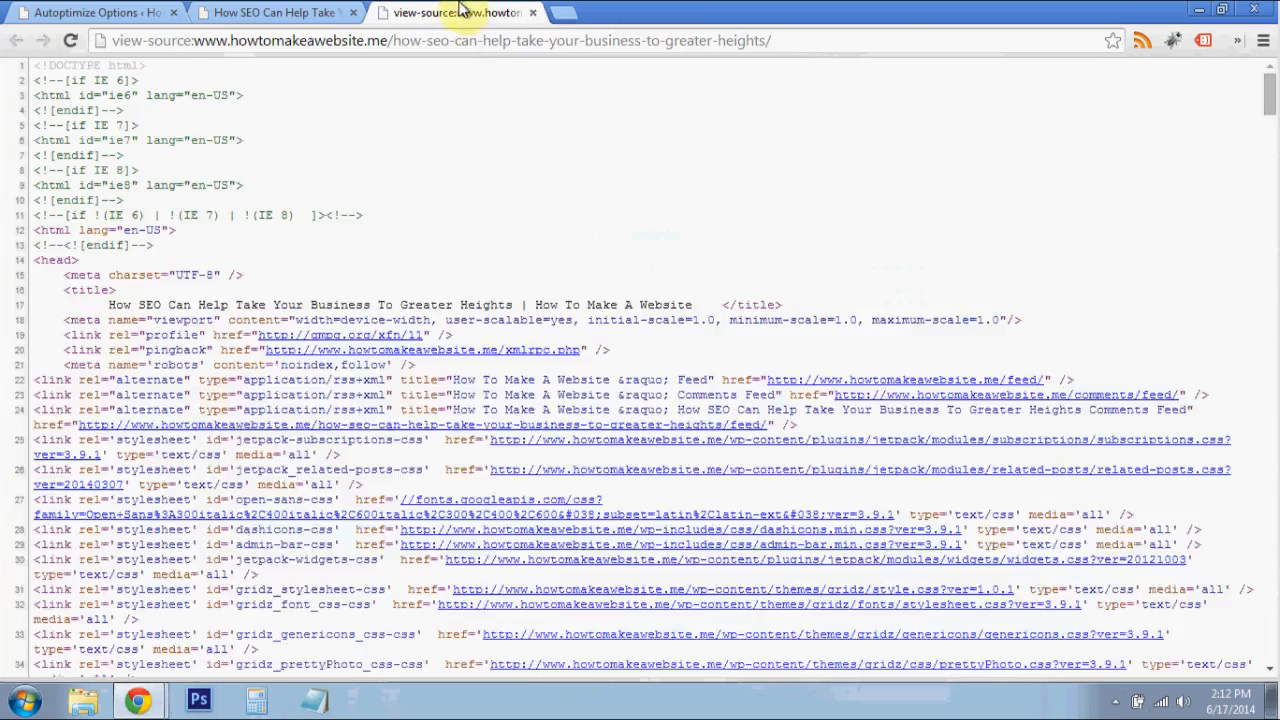
{"action": "scroll", "coordinate": [330, 280], "scroll_direction": "down", "scroll_amount": 8}
{"action": "scroll", "coordinate": [1100, 286], "scroll_direction": "down", "scroll_amount": 4}
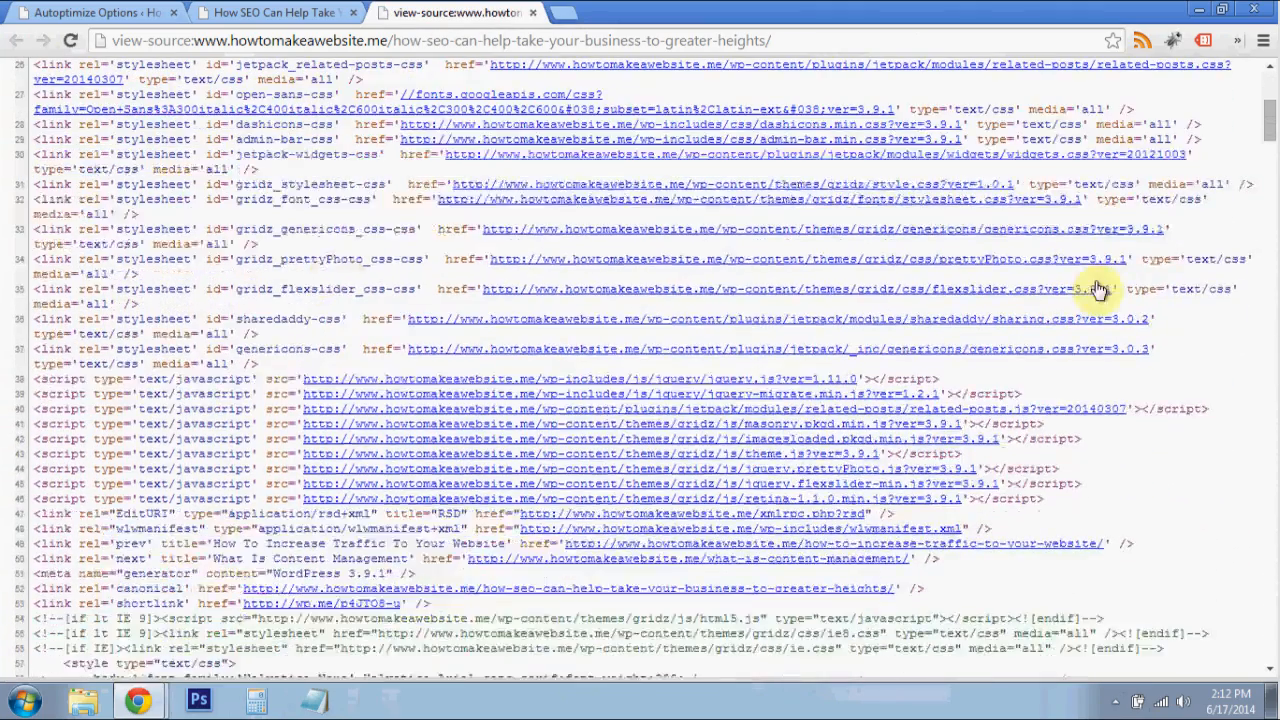
{"action": "scroll", "coordinate": [1018, 80], "scroll_direction": "down", "scroll_amount": 1}
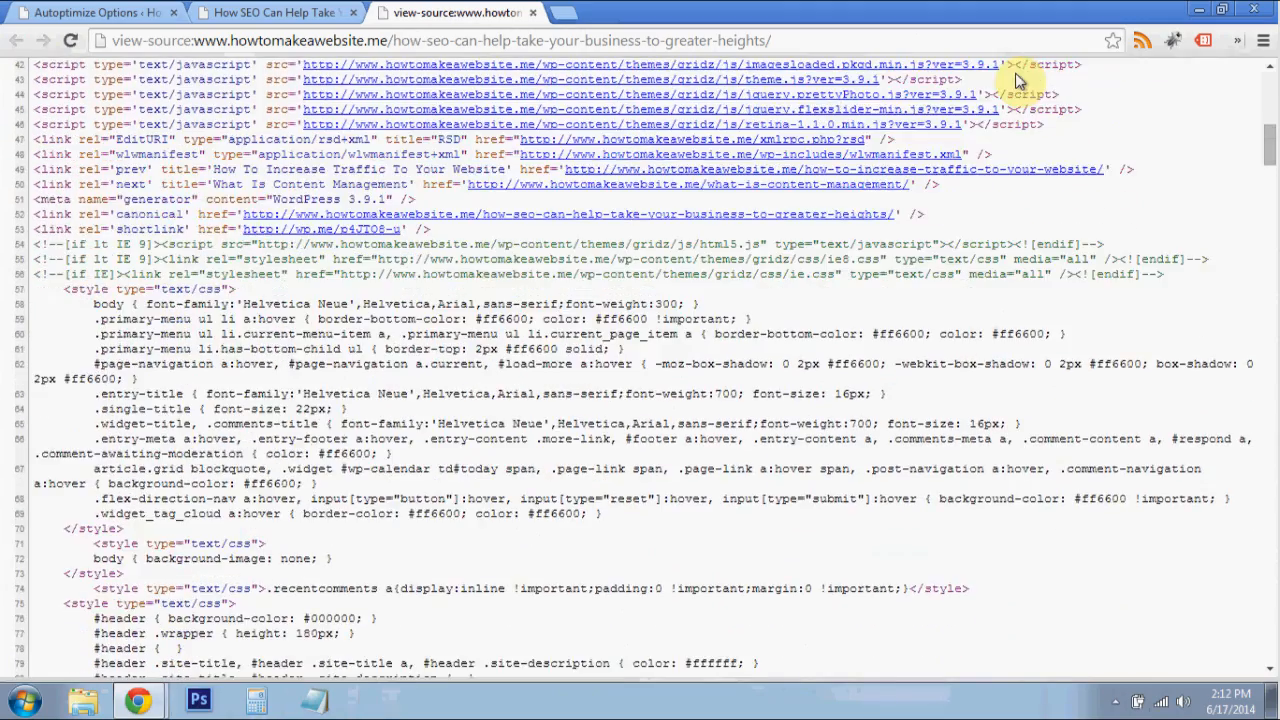
{"action": "scroll", "coordinate": [1018, 80], "scroll_direction": "down", "scroll_amount": 14}
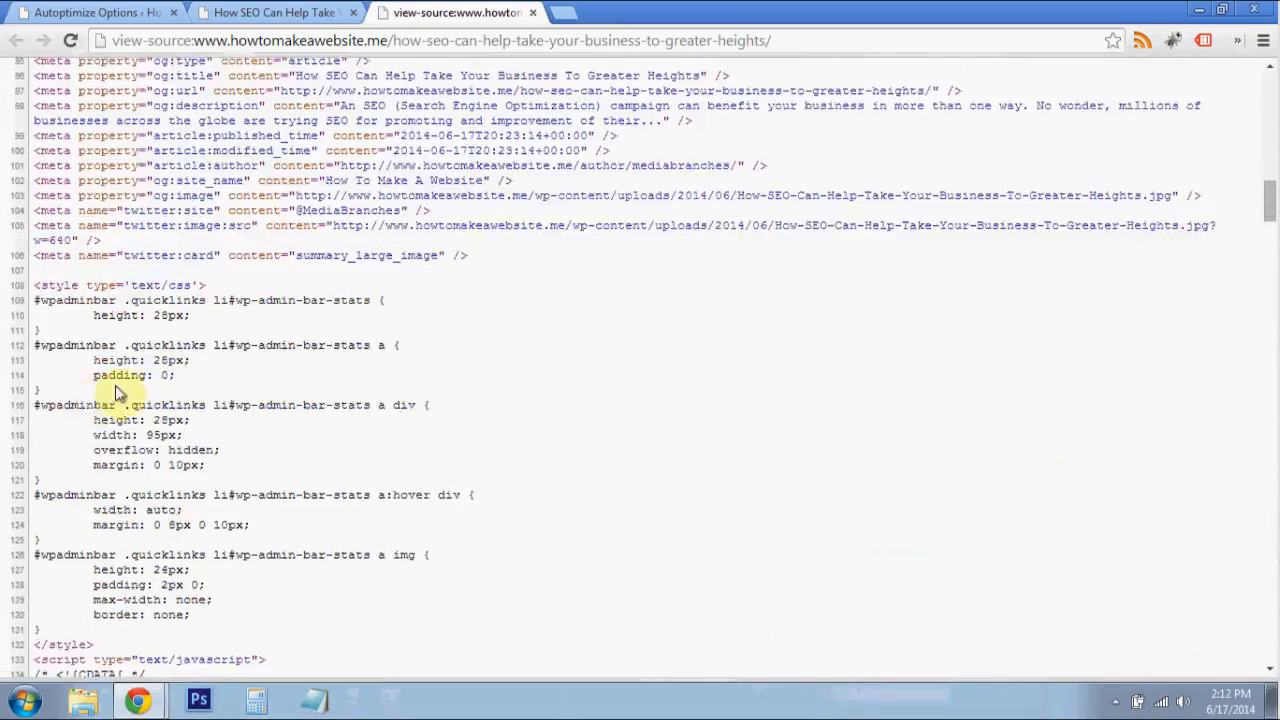
{"action": "scroll", "coordinate": [168, 285], "scroll_direction": "down", "scroll_amount": 5}
{"action": "scroll", "coordinate": [277, 263], "scroll_direction": "up", "scroll_amount": 5}
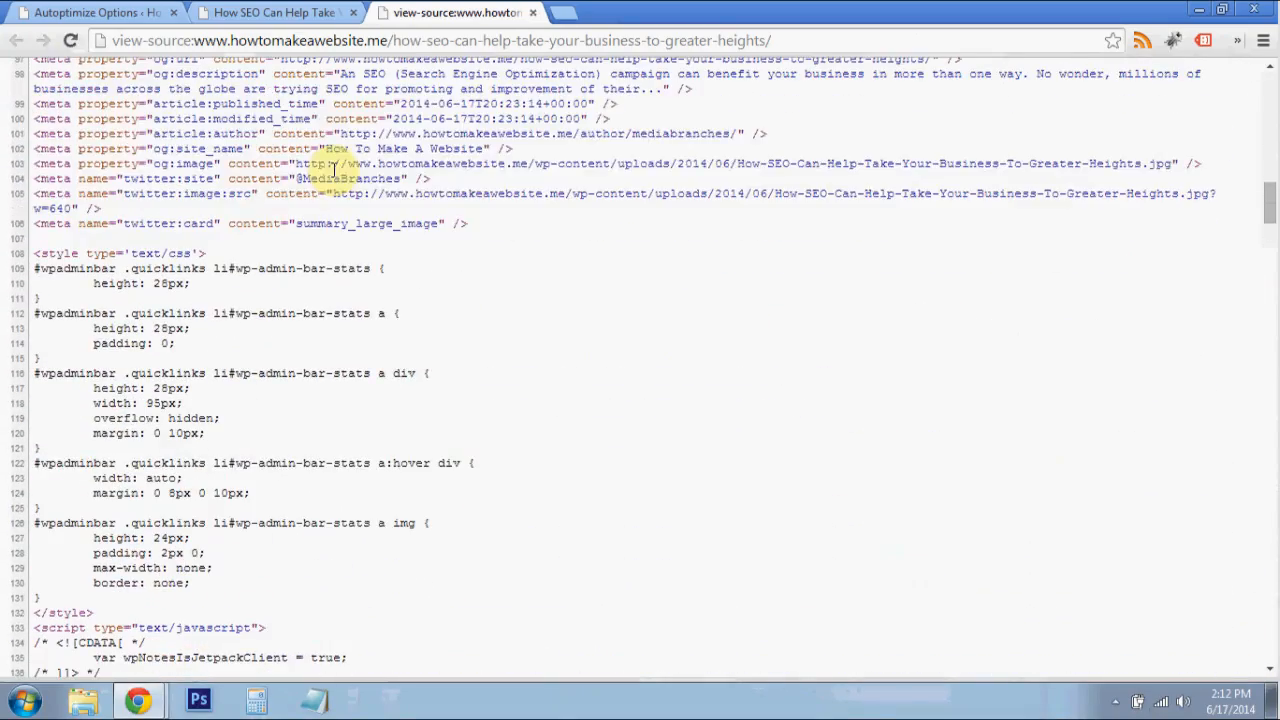
{"action": "scroll", "coordinate": [345, 175], "scroll_direction": "down", "scroll_amount": 10}
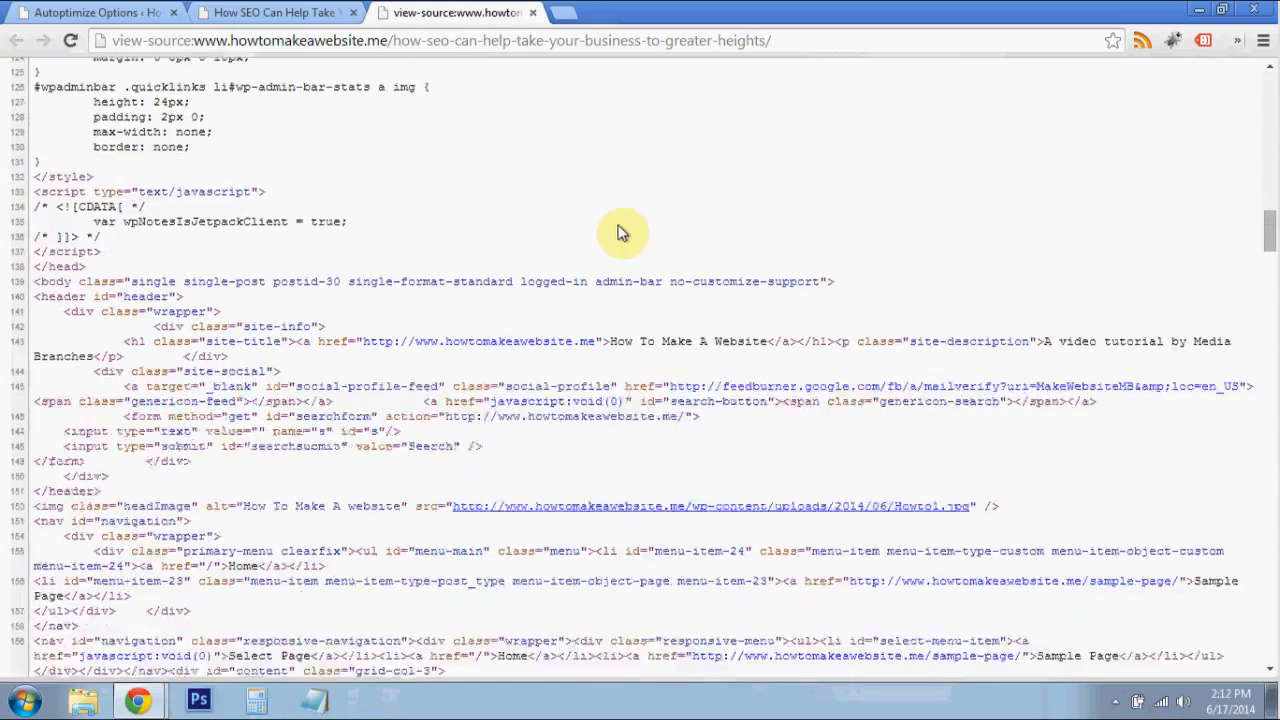
{"action": "scroll", "coordinate": [520, 245], "scroll_direction": "down", "scroll_amount": 5}
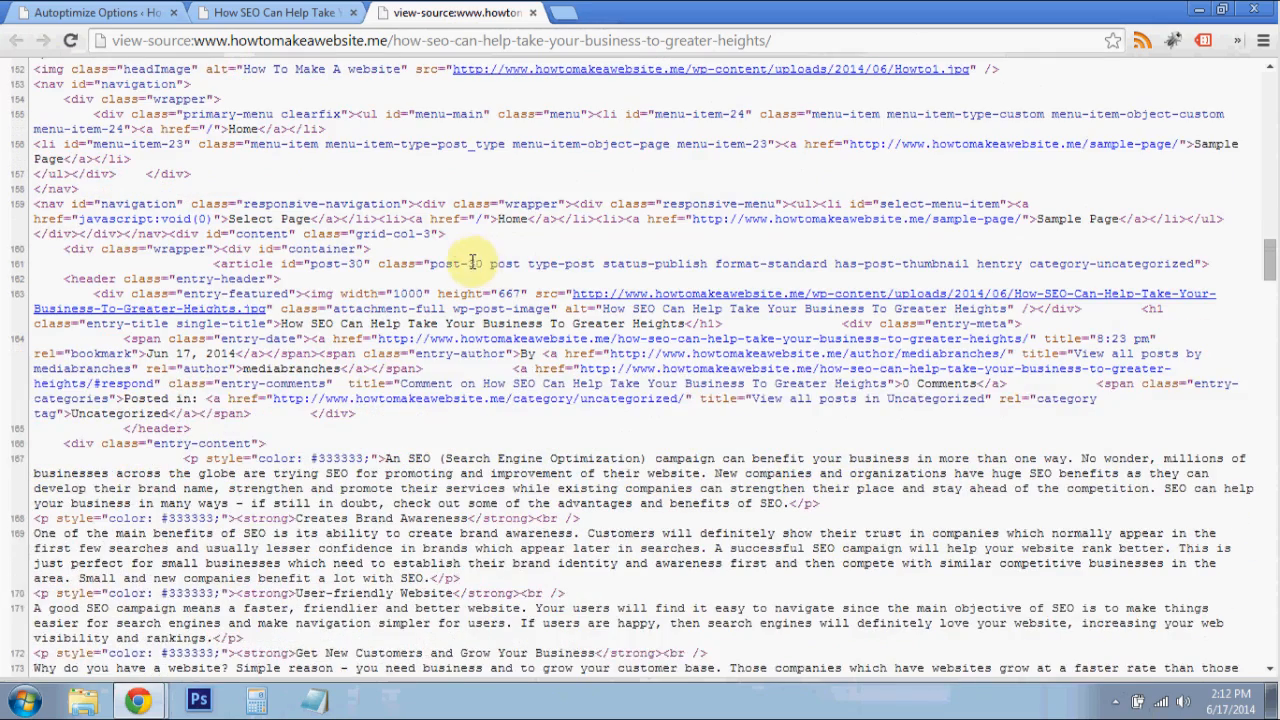
- Return to the Autoptimize settings and review the HTML, JavaScript, CSS and CDN options
{"action": "left_click", "coordinate": [307, 8]}
{"action": "left_click", "coordinate": [70, 10]}
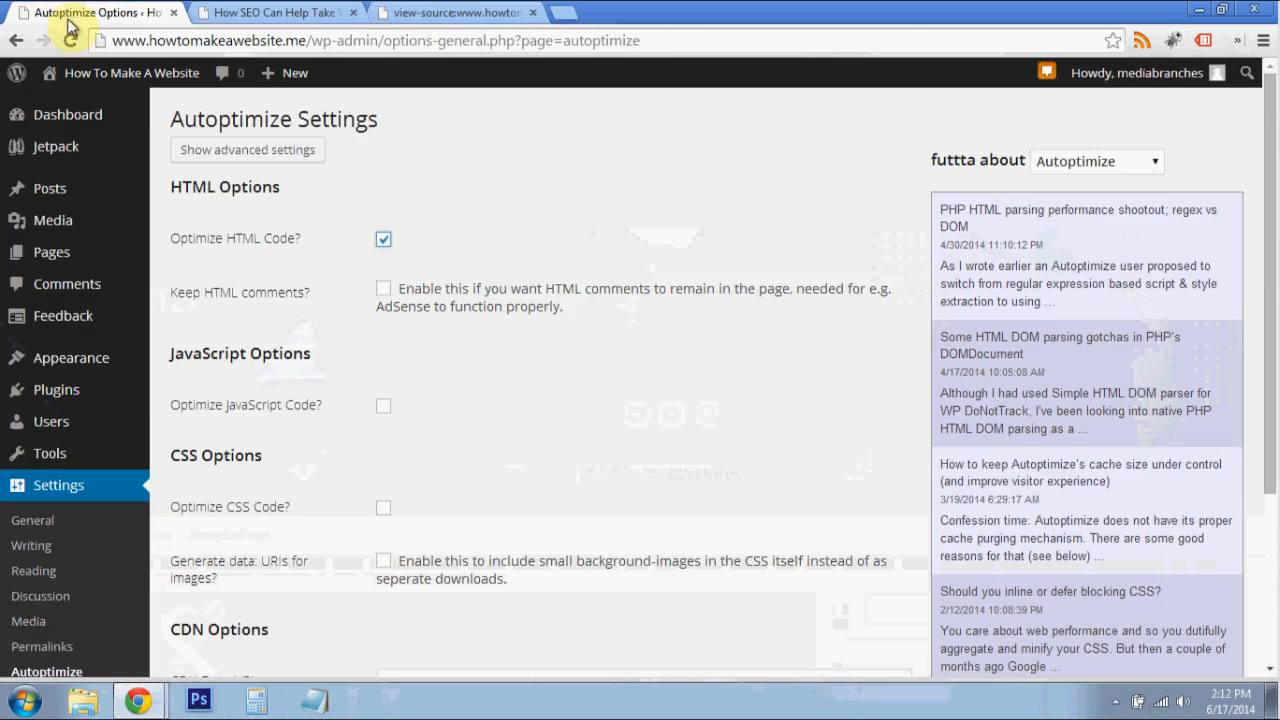
{"action": "scroll", "coordinate": [370, 280], "scroll_direction": "down", "scroll_amount": 2}
{"action": "scroll", "coordinate": [390, 311], "scroll_direction": "down", "scroll_amount": 1}
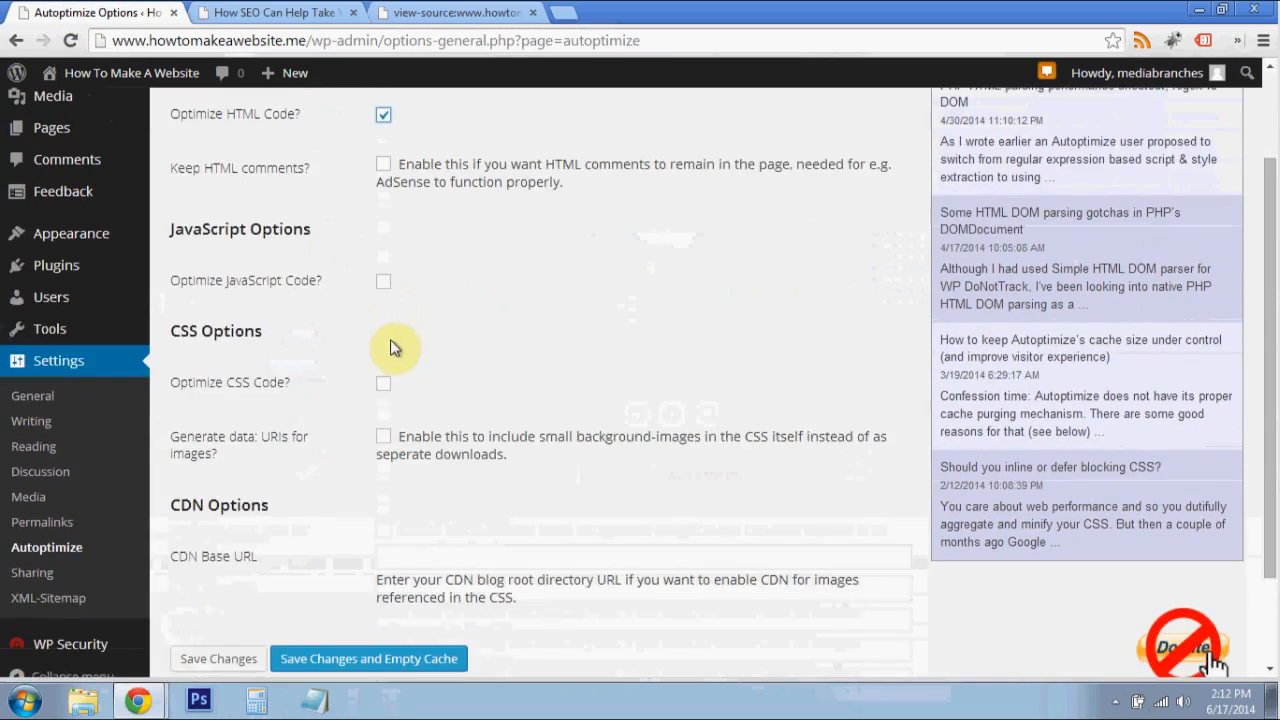
{"action": "scroll", "coordinate": [390, 360], "scroll_direction": "up", "scroll_amount": 2}
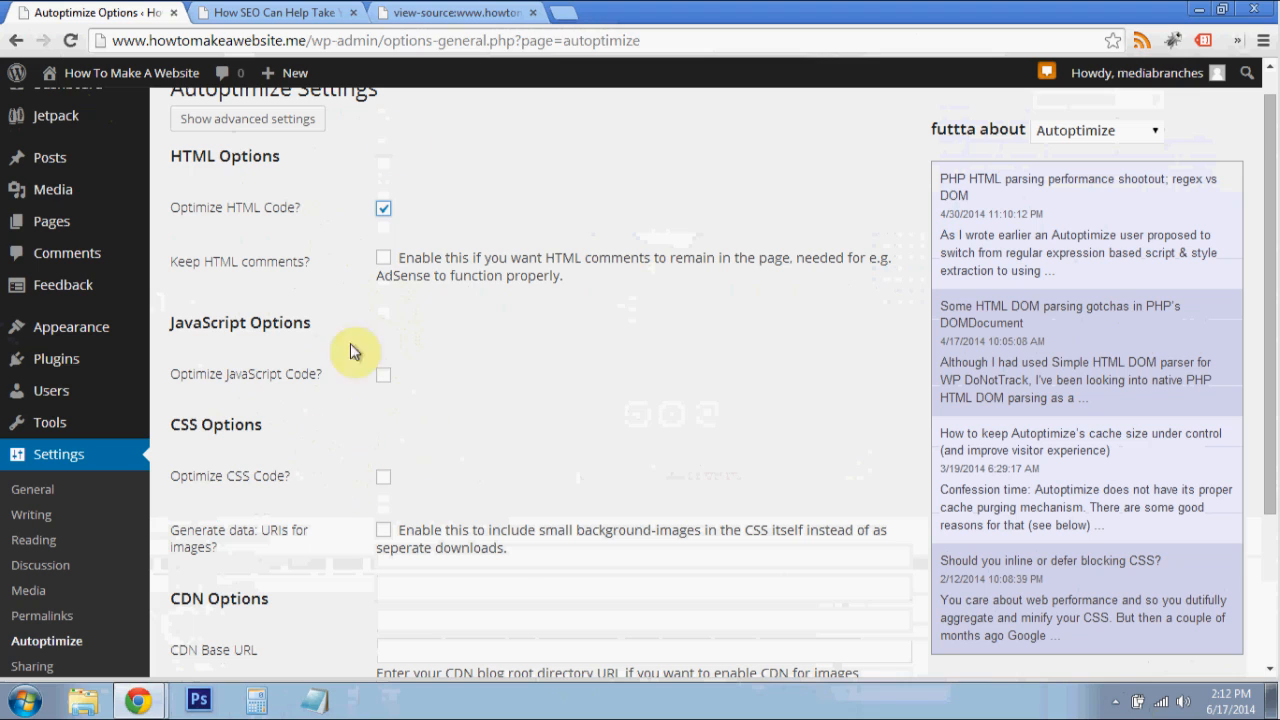
- View the SEO post's header, featured image and sidebar on the live site, and go back to the Autoptimize settings
{"action": "left_click", "coordinate": [286, 12]}
{"action": "scroll", "coordinate": [923, 386], "scroll_direction": "down", "scroll_amount": 4}
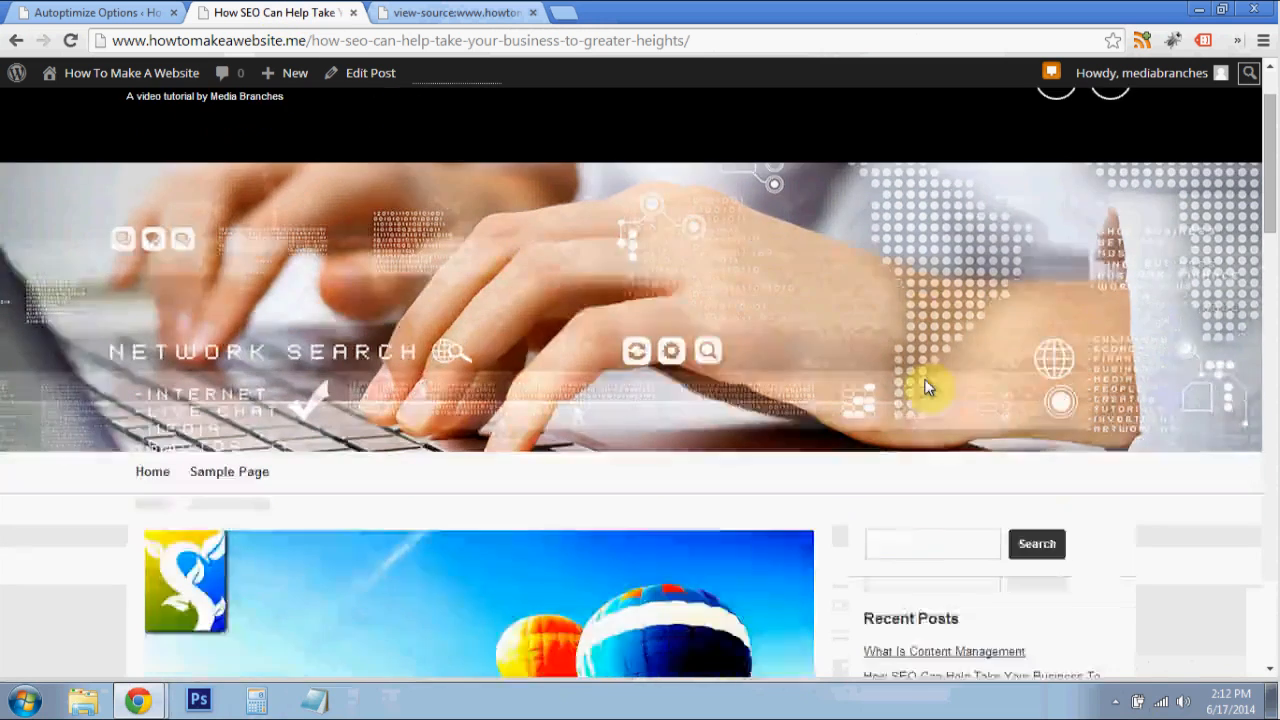
{"action": "scroll", "coordinate": [994, 420], "scroll_direction": "down", "scroll_amount": 1}
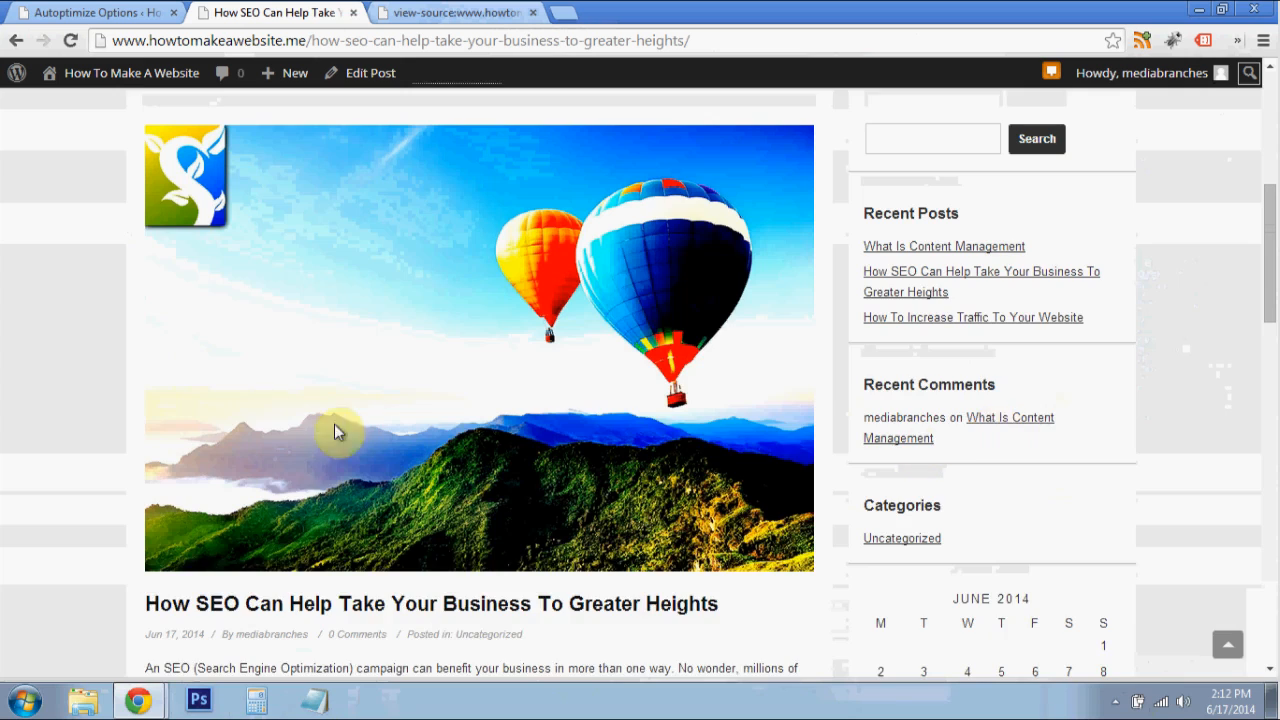
{"action": "scroll", "coordinate": [257, 423], "scroll_direction": "up", "scroll_amount": 2}
{"action": "left_click", "coordinate": [172, 9]}
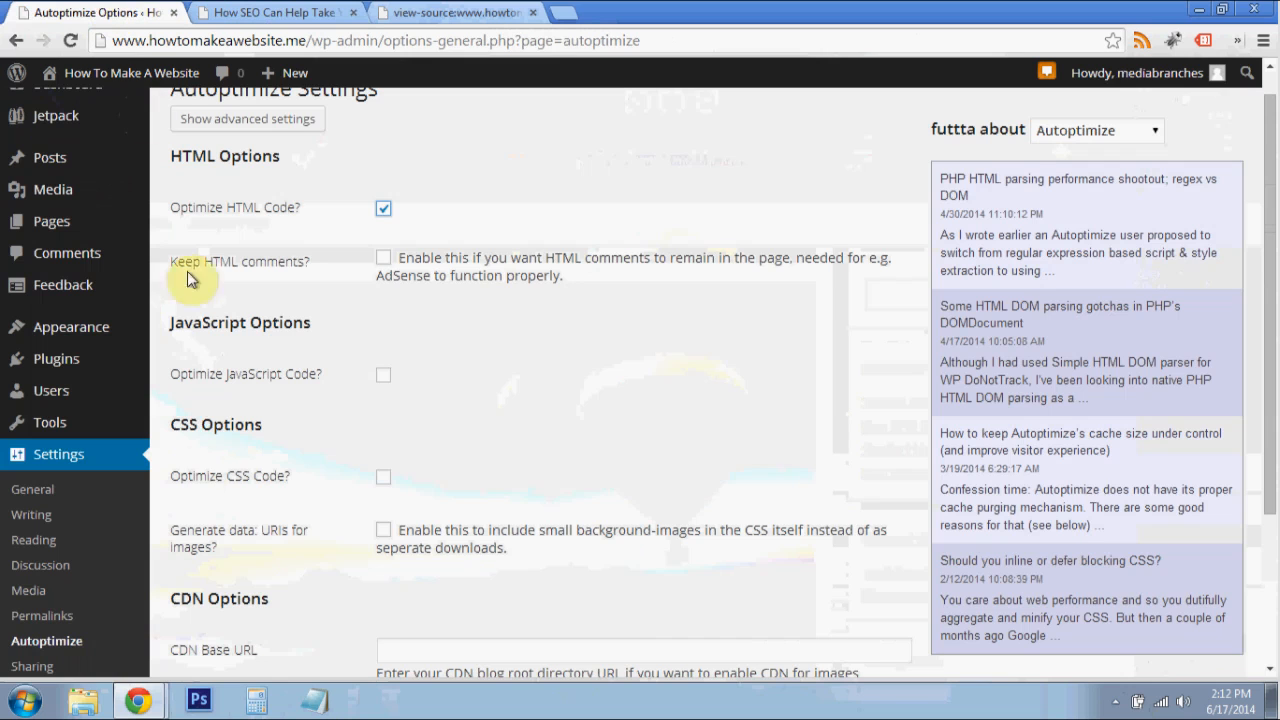
- On the live SEO post, test the expanding and collapsing search field in the site header
{"action": "left_click", "coordinate": [300, 12]}
{"action": "scroll", "coordinate": [1116, 415], "scroll_direction": "up", "scroll_amount": 1}
{"action": "scroll", "coordinate": [1116, 415], "scroll_direction": "up", "scroll_amount": 4}
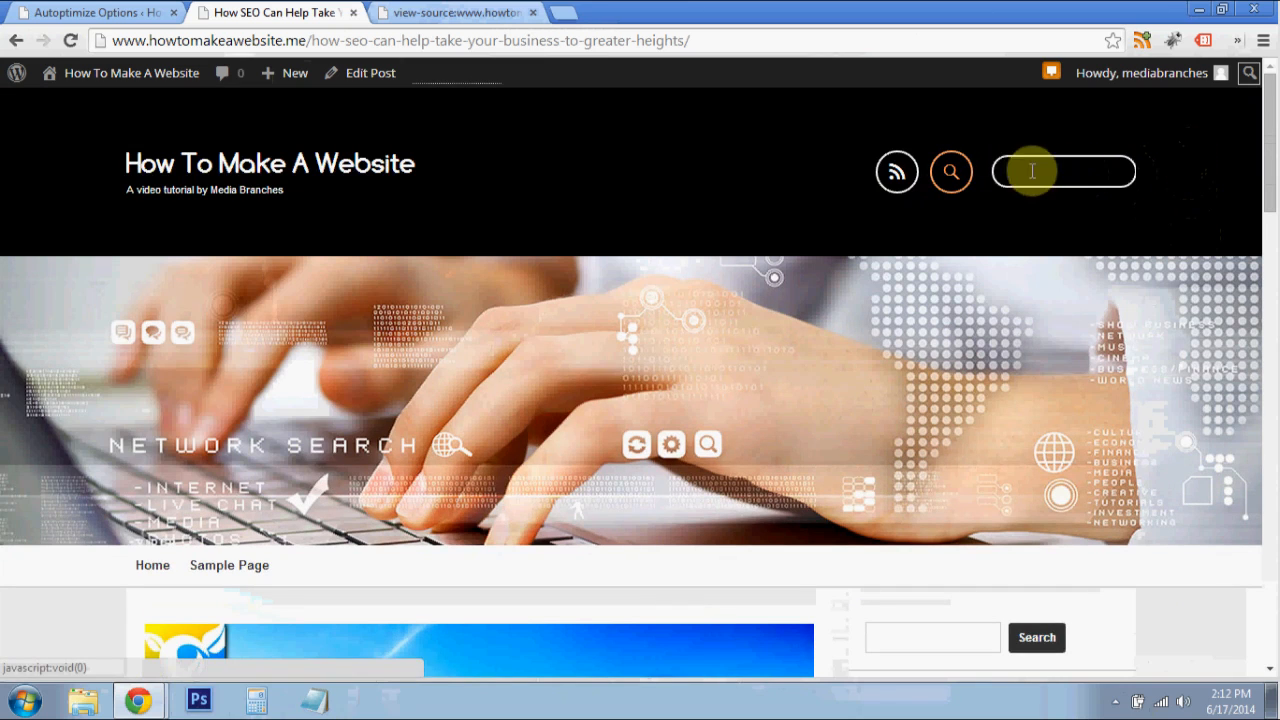
{"action": "left_click", "coordinate": [953, 176]}
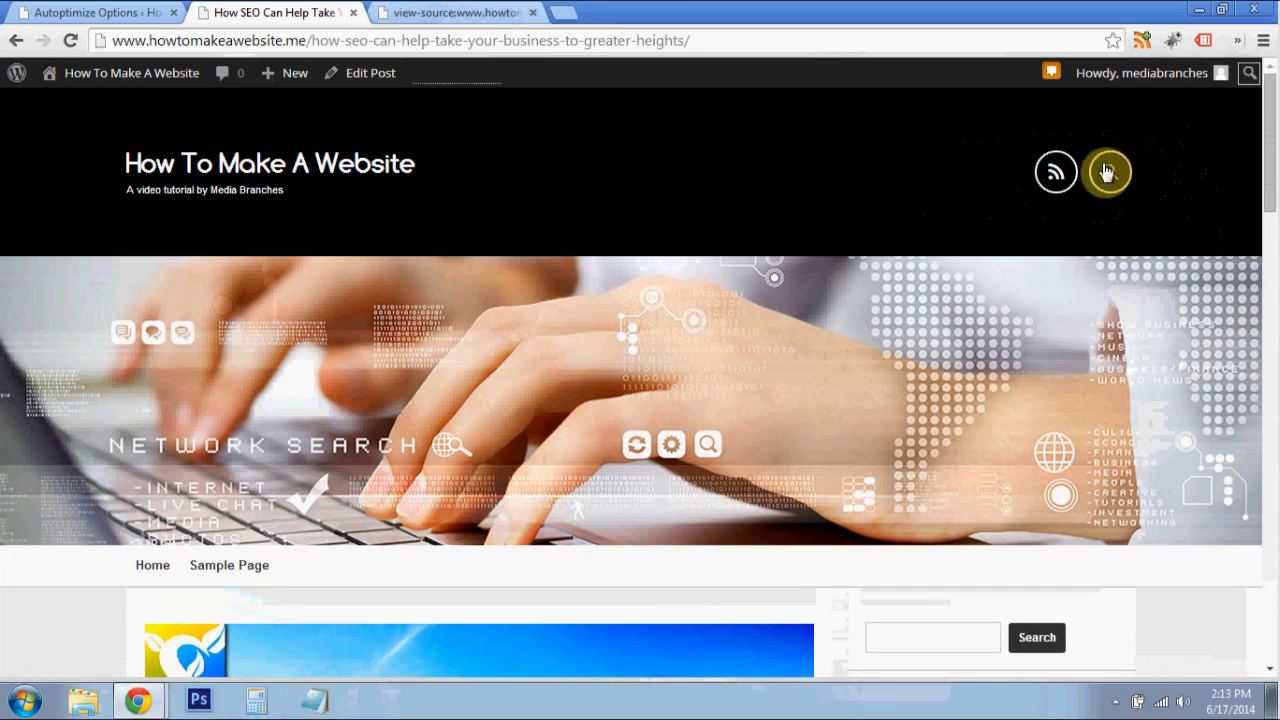
{"action": "left_click", "coordinate": [1108, 171]}
{"action": "left_click", "coordinate": [954, 177]}
- Enable Optimize CSS Code in the Autoptimize settings and save the changes while emptying the cache
{"action": "left_click", "coordinate": [150, 13]}
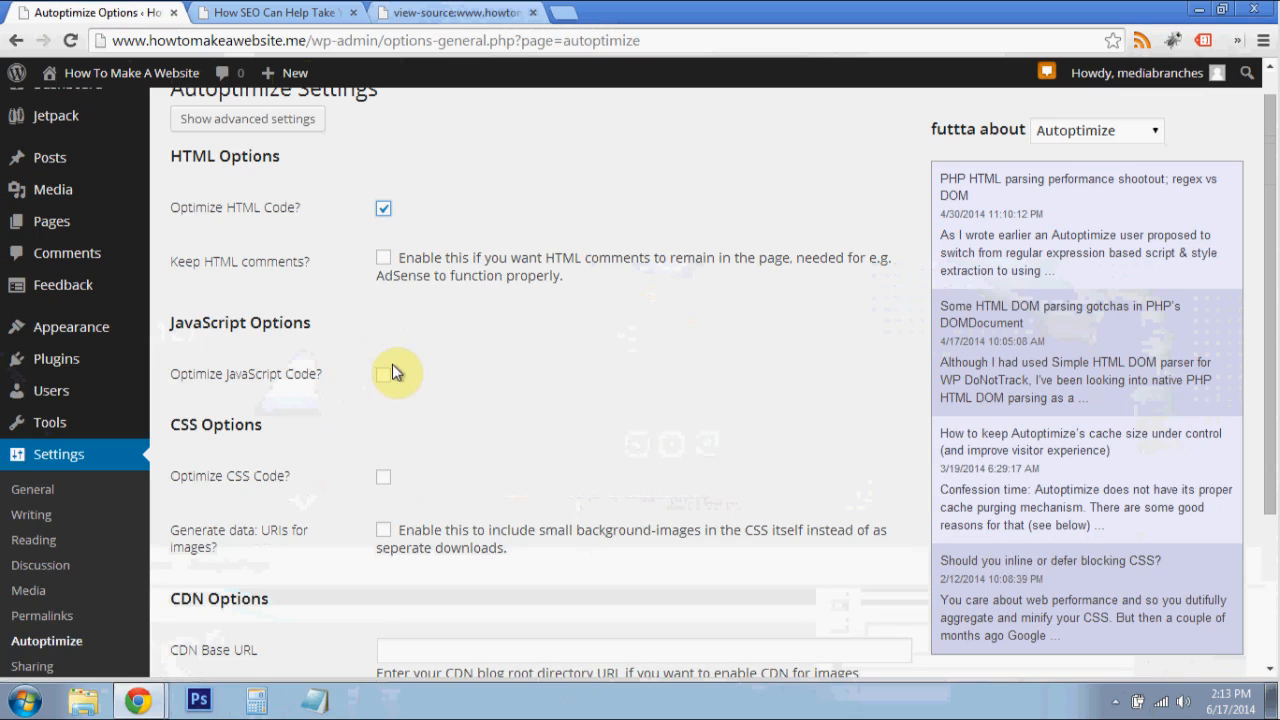
{"action": "left_click", "coordinate": [386, 480]}
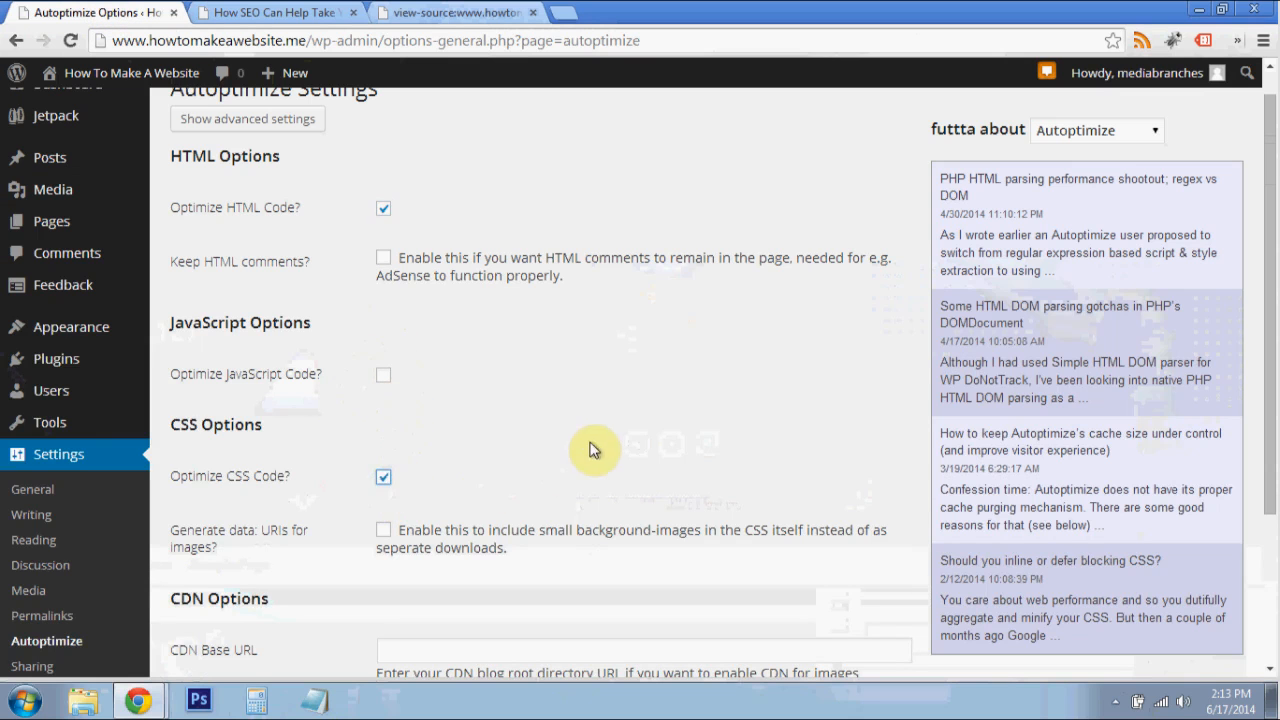
{"action": "scroll", "coordinate": [565, 468], "scroll_direction": "down", "scroll_amount": 3}
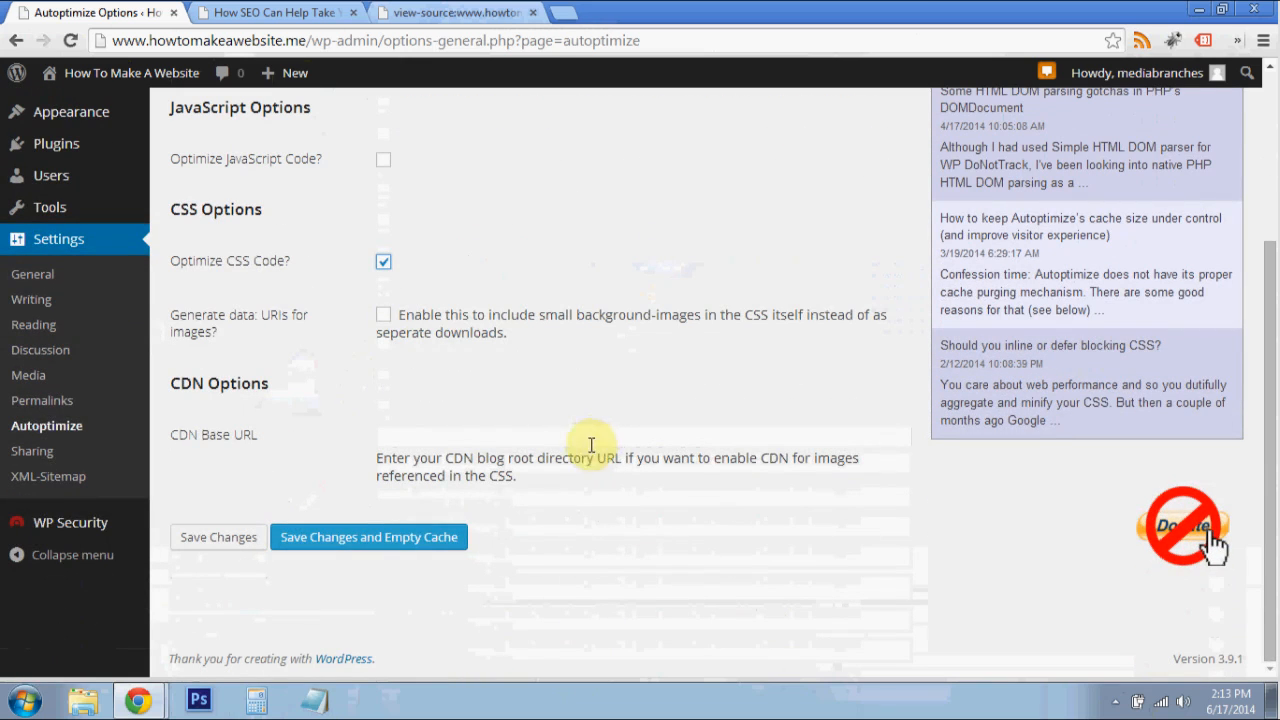
{"action": "left_click", "coordinate": [388, 546]}
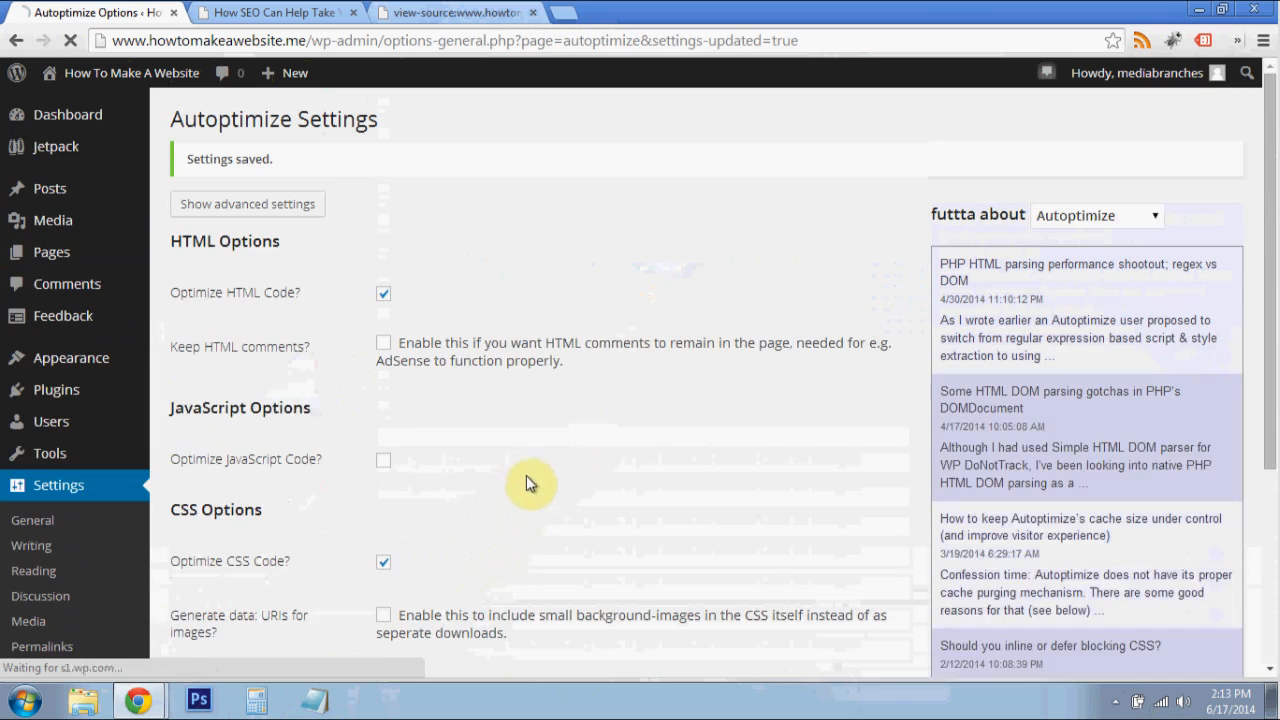
- Reload the live SEO post with the saved Autoptimize settings applied, checking it against the open source view
{"action": "left_click", "coordinate": [310, 12]}
{"action": "left_click", "coordinate": [312, 40]}
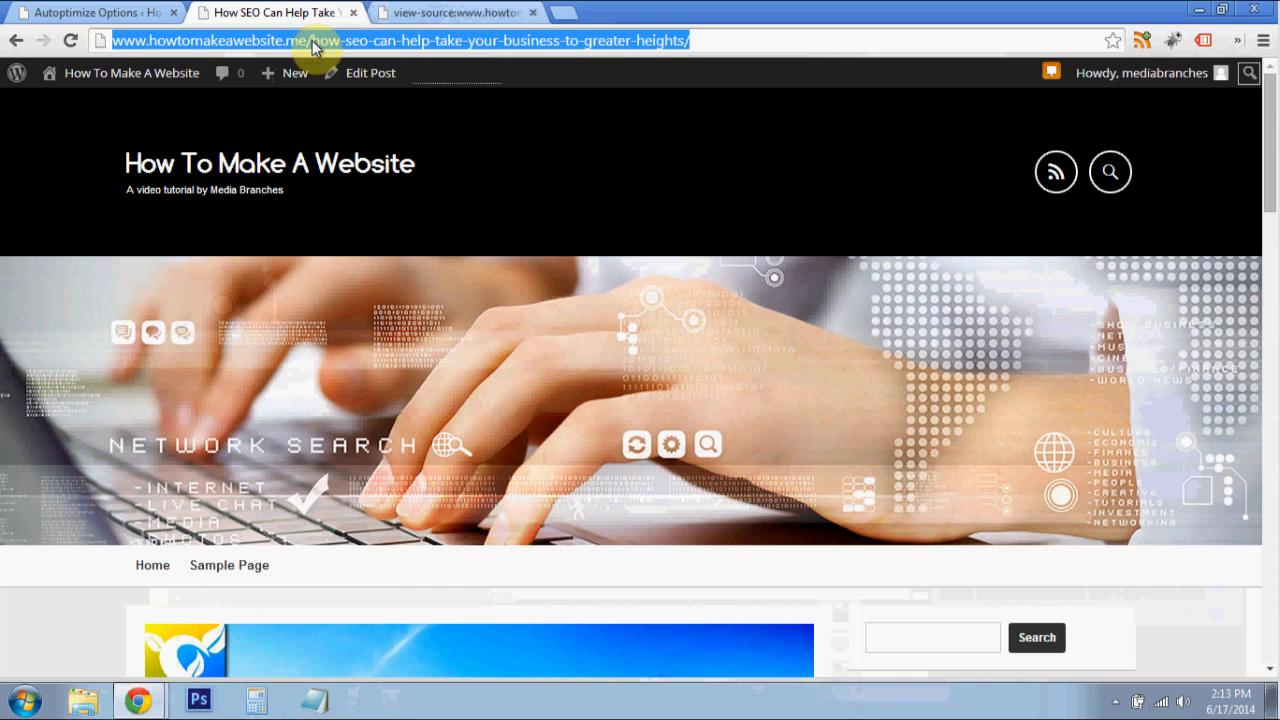
{"action": "key", "text": "Return"}
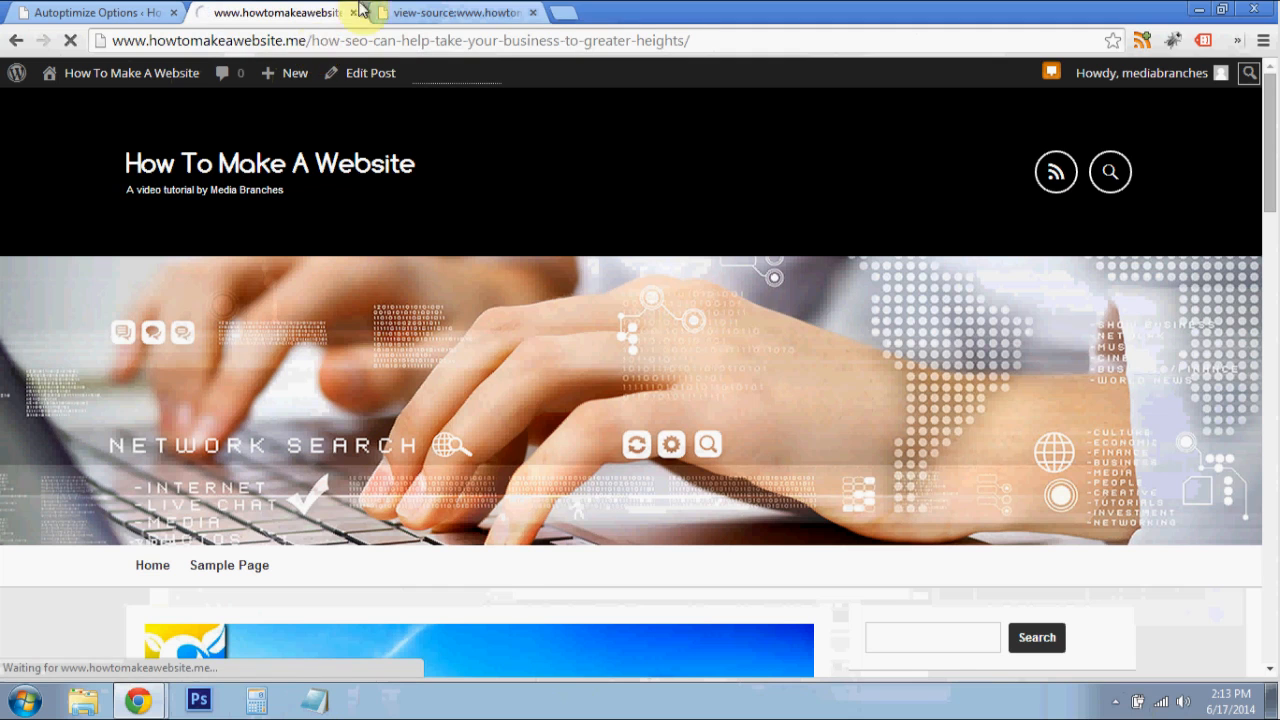
{"action": "left_click", "coordinate": [410, 12]}
{"action": "left_click", "coordinate": [297, 12]}
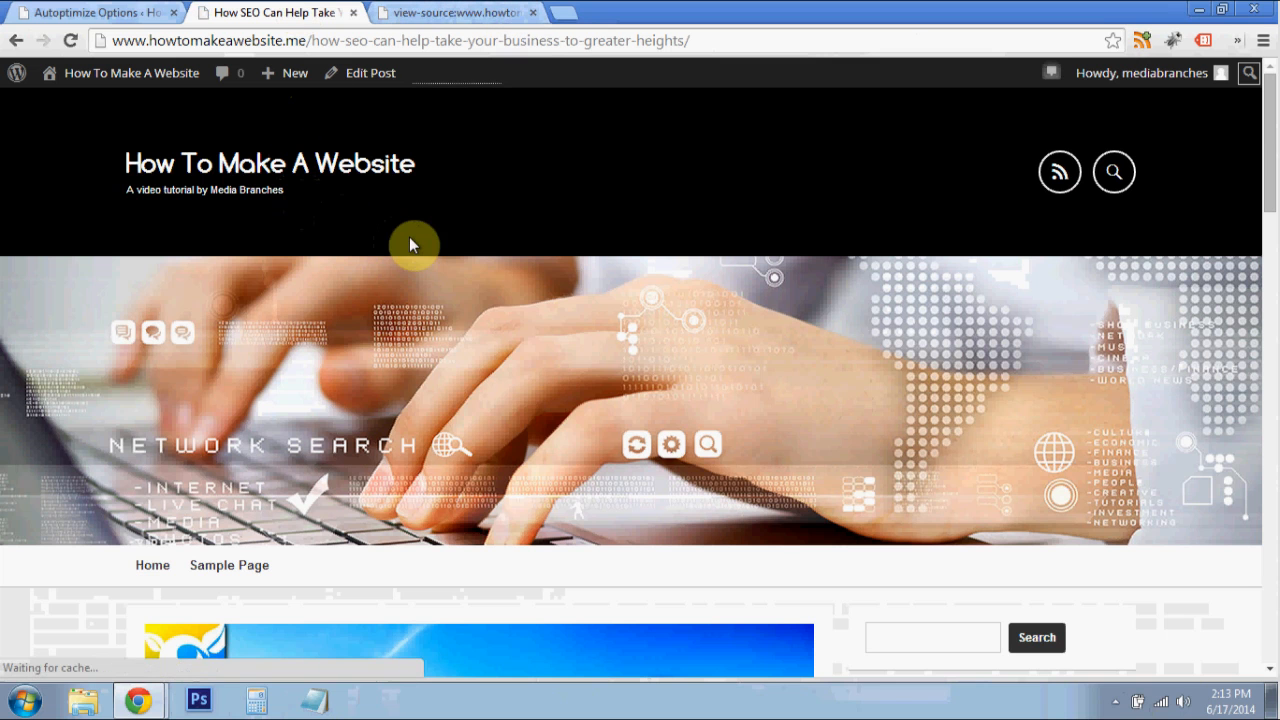
{"action": "left_click", "coordinate": [423, 13]}
{"action": "left_click", "coordinate": [280, 12]}
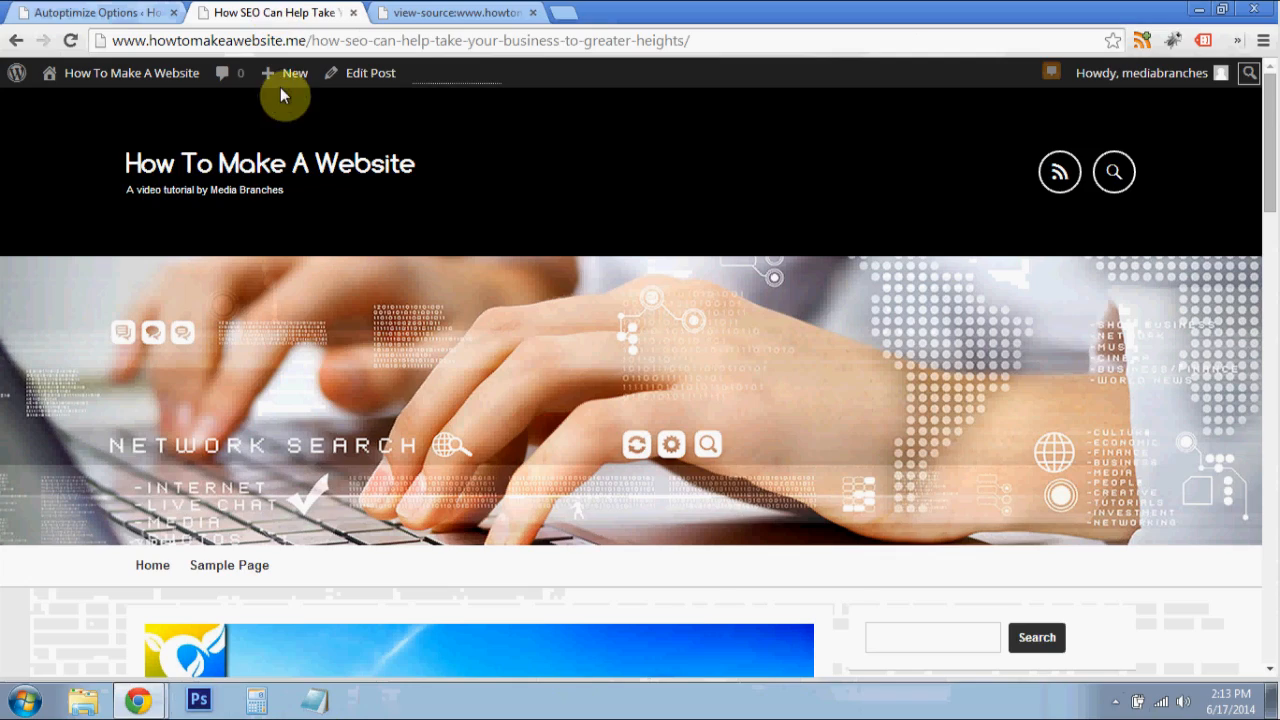
- Open the reloaded post's page source and examine the optimized code from beginning to end of the article and sharing scripts
{"action": "right_click", "coordinate": [55, 208]}
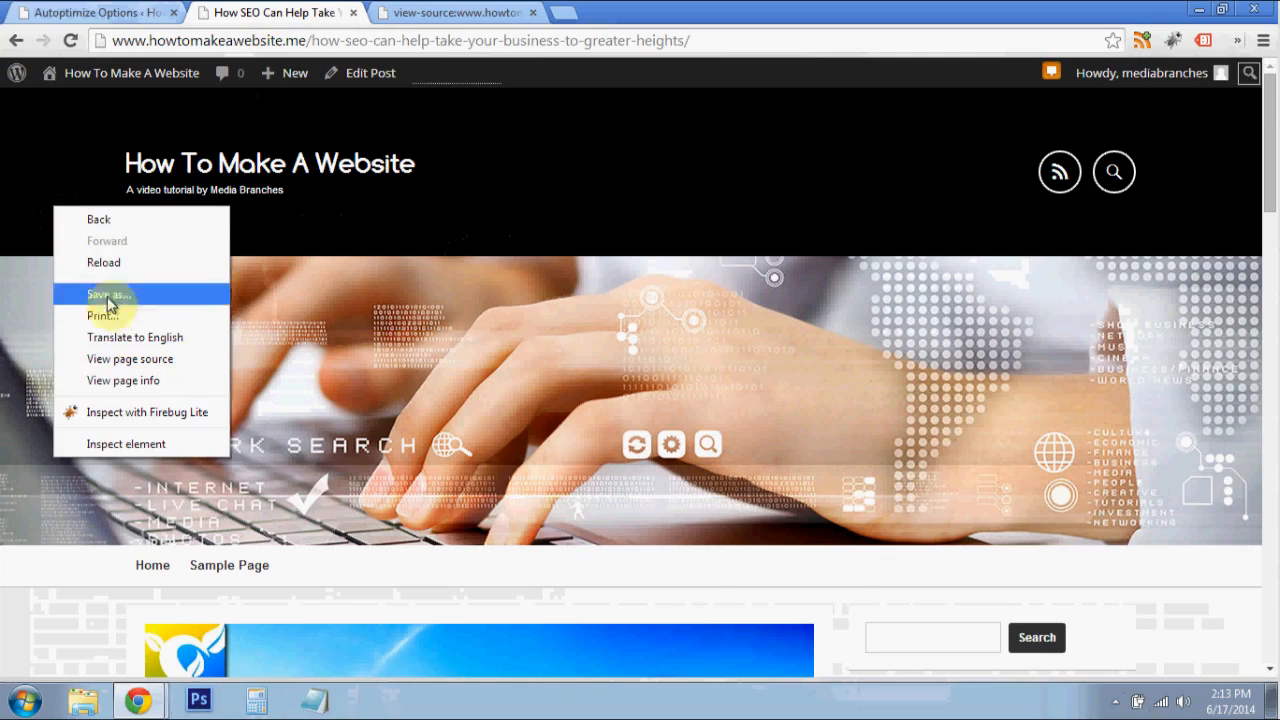
{"action": "left_click", "coordinate": [116, 358]}
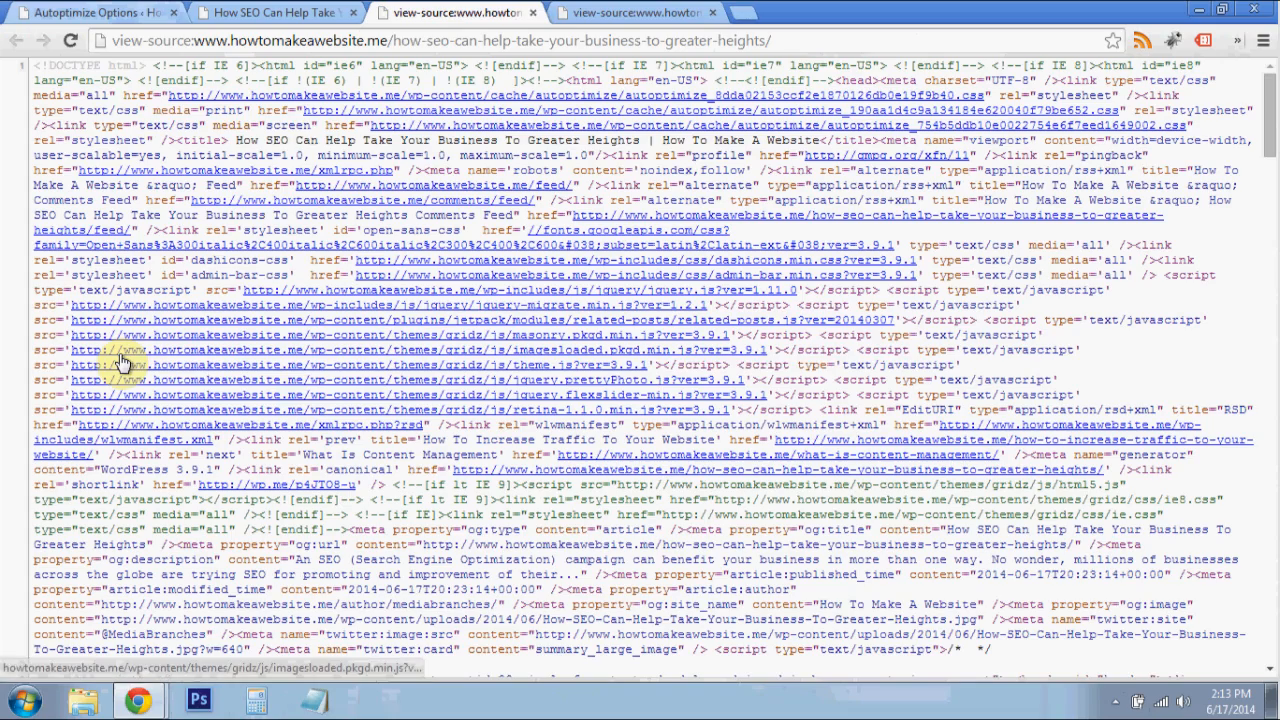
{"action": "scroll", "coordinate": [280, 220], "scroll_direction": "down", "scroll_amount": 2}
{"action": "scroll", "coordinate": [1150, 180], "scroll_direction": "down", "scroll_amount": 1}
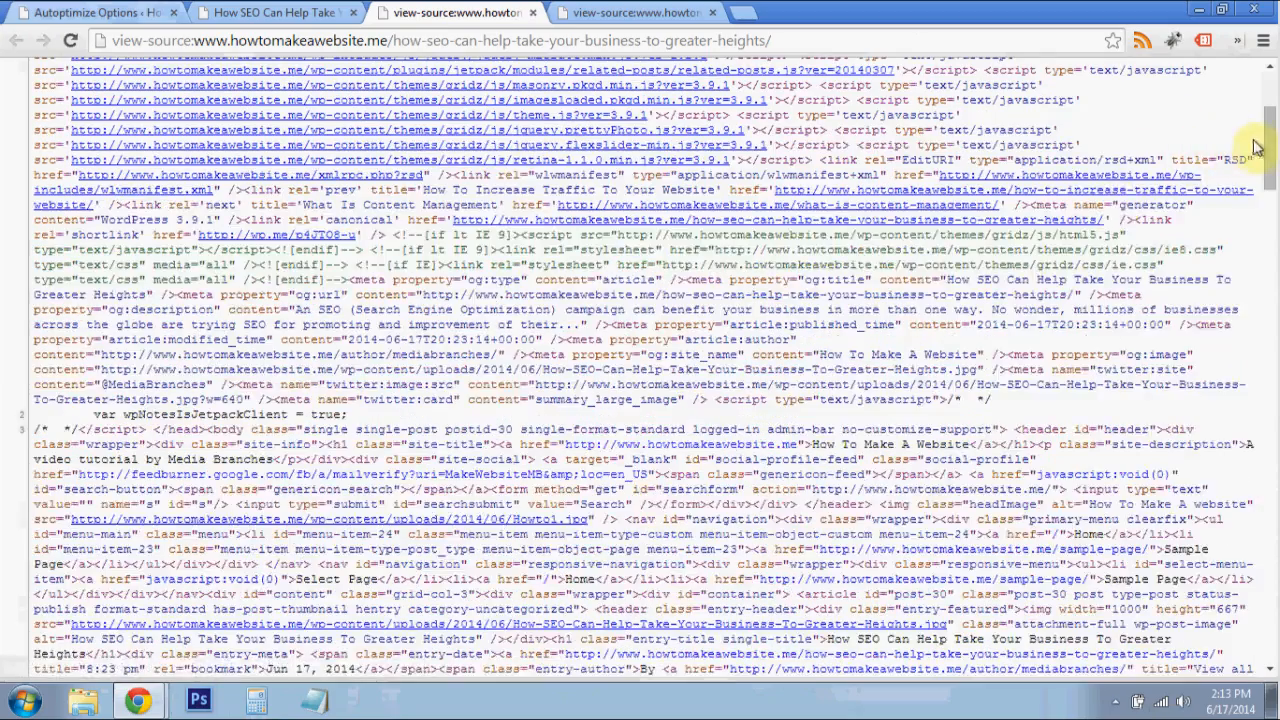
{"action": "left_click_drag", "start_coordinate": [1270, 160], "coordinate": [1270, 162]}
{"action": "scroll", "coordinate": [1258, 202], "scroll_direction": "down", "scroll_amount": 5}
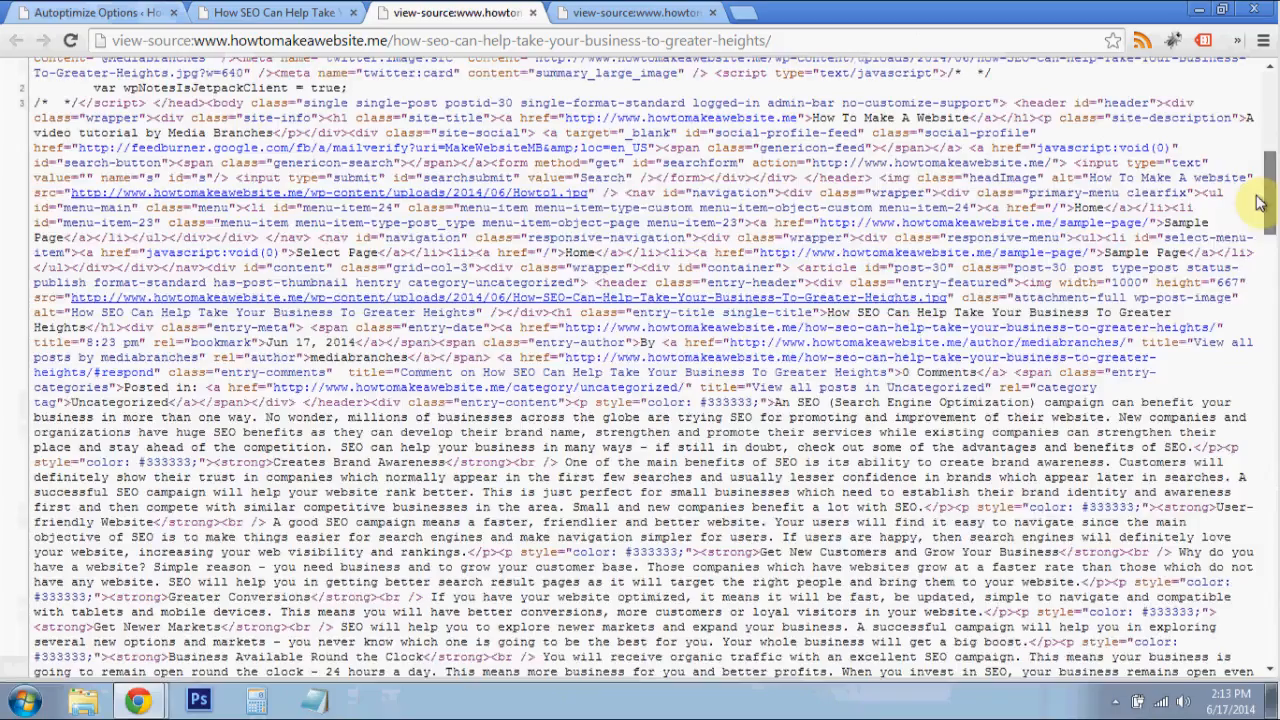
{"action": "scroll", "coordinate": [1240, 278], "scroll_direction": "down", "scroll_amount": 8}
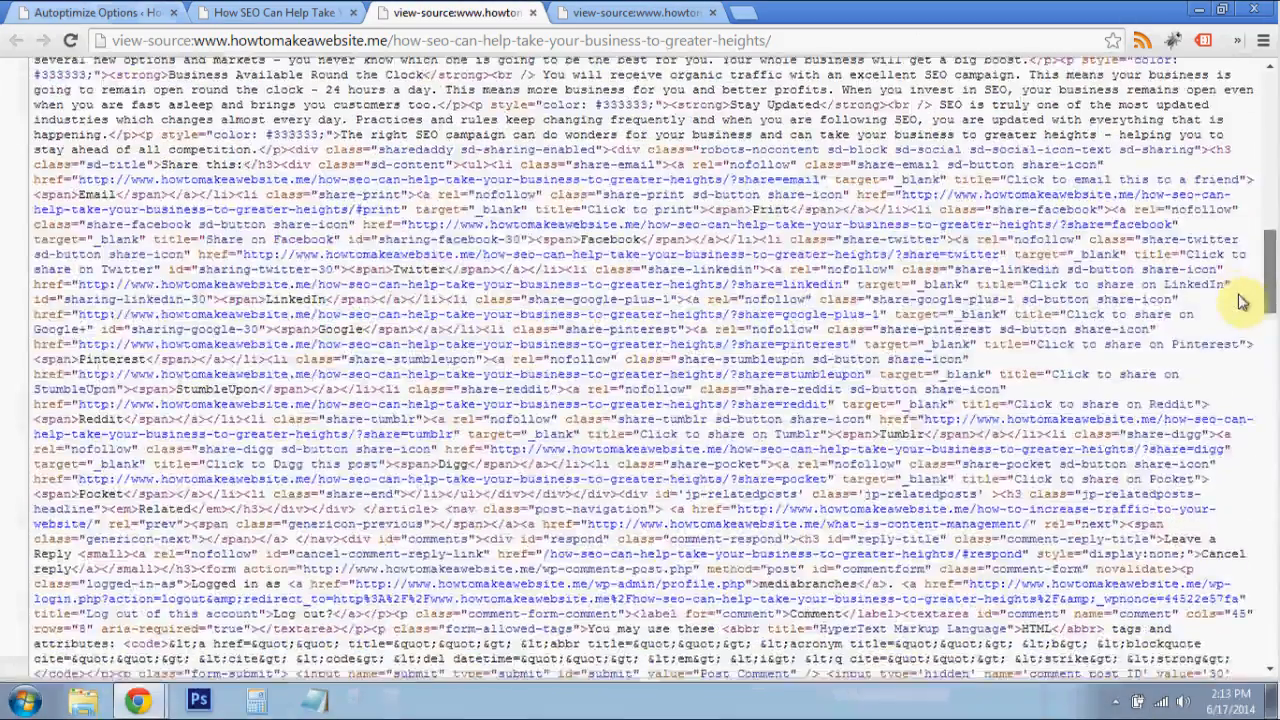
{"action": "scroll", "coordinate": [1238, 408], "scroll_direction": "down", "scroll_amount": 9}
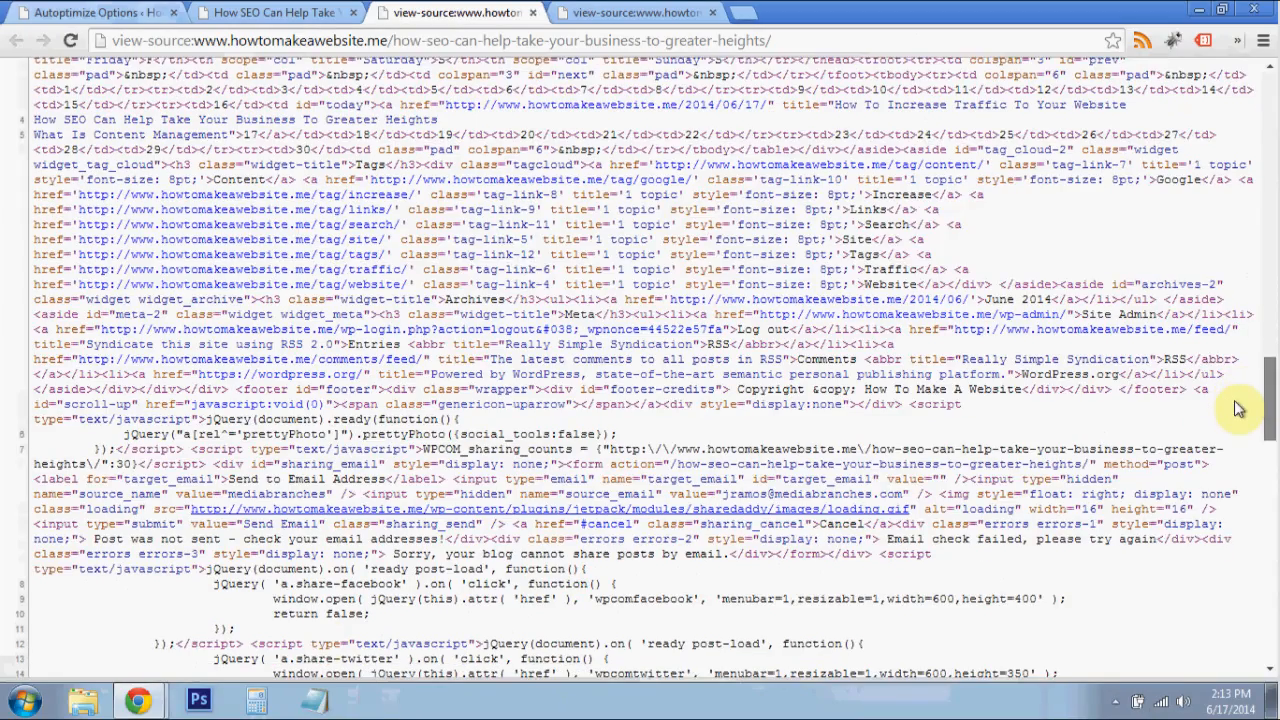
{"action": "scroll", "coordinate": [55, 497], "scroll_direction": "down", "scroll_amount": 4}
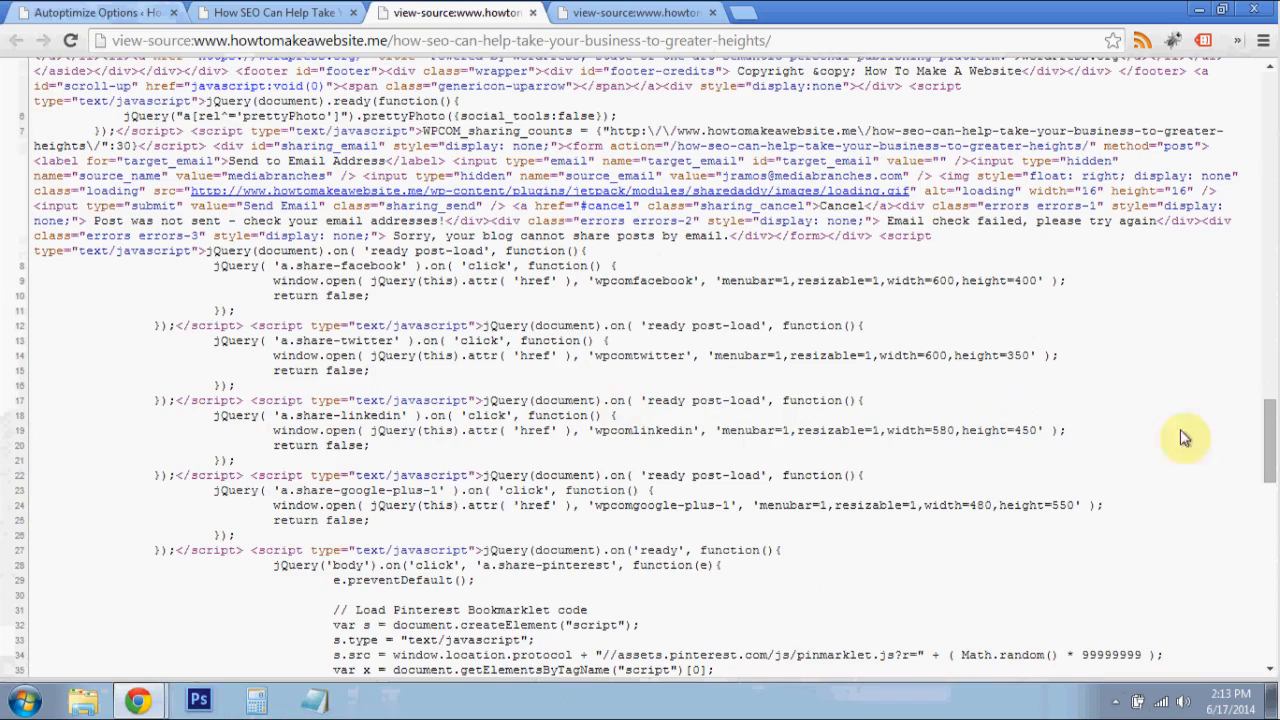
{"action": "left_click_drag", "start_coordinate": [1267, 432], "coordinate": [1240, 55]}
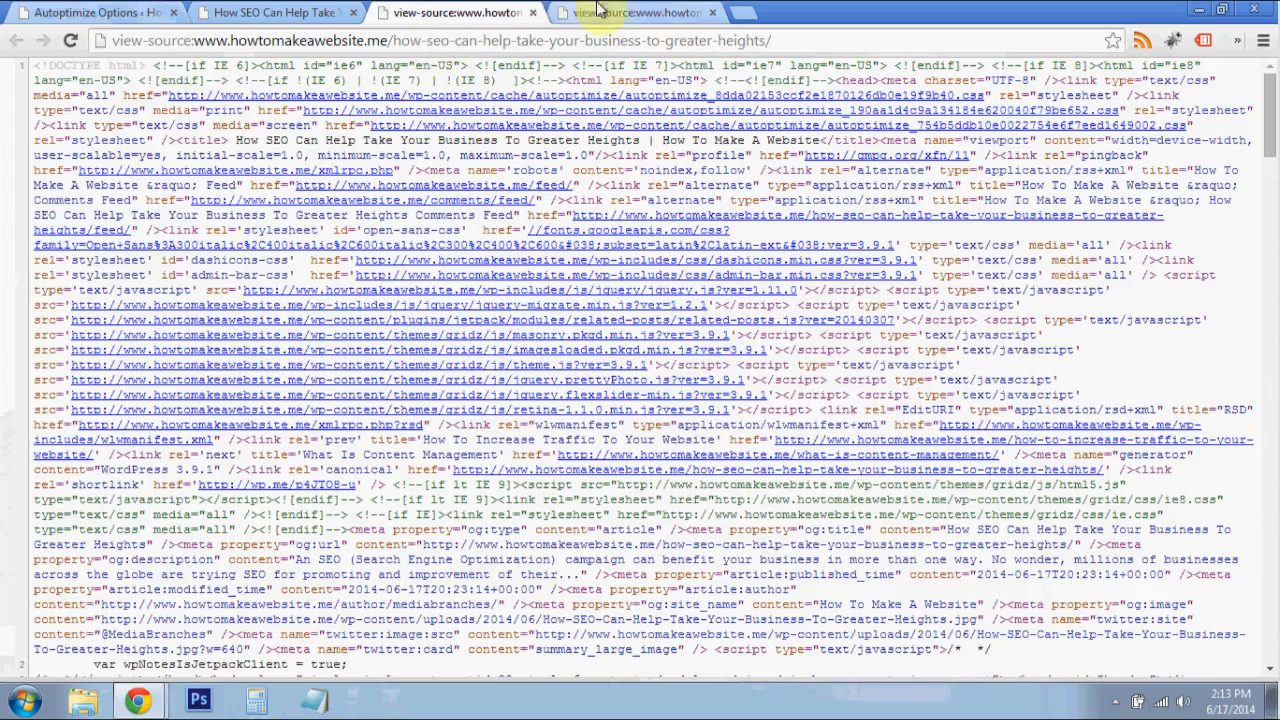
- Examine the unoptimized page source of the SEO post from the header code through the closing html tag
{"action": "left_click", "coordinate": [645, 12]}
{"action": "scroll", "coordinate": [467, 228], "scroll_direction": "up", "scroll_amount": 4}
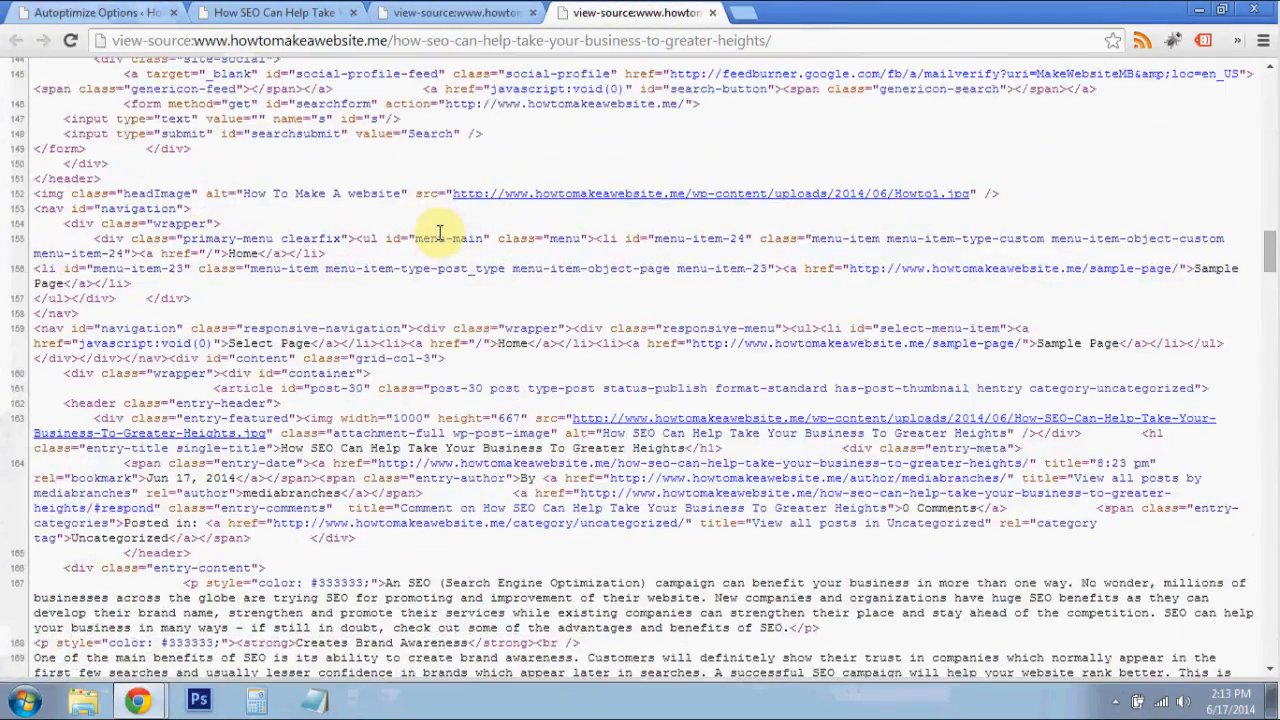
{"action": "scroll", "coordinate": [428, 228], "scroll_direction": "up", "scroll_amount": 3}
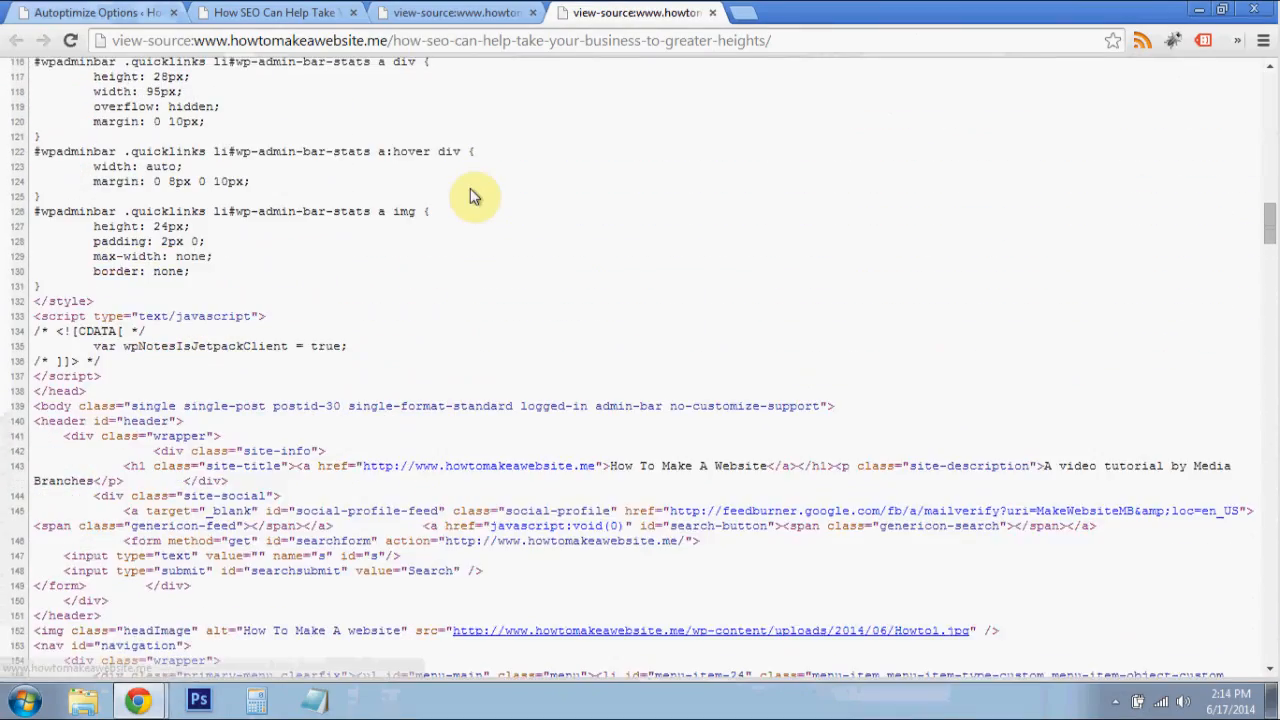
{"action": "scroll", "coordinate": [470, 188], "scroll_direction": "up", "scroll_amount": 2}
{"action": "left_click", "coordinate": [1268, 320]}
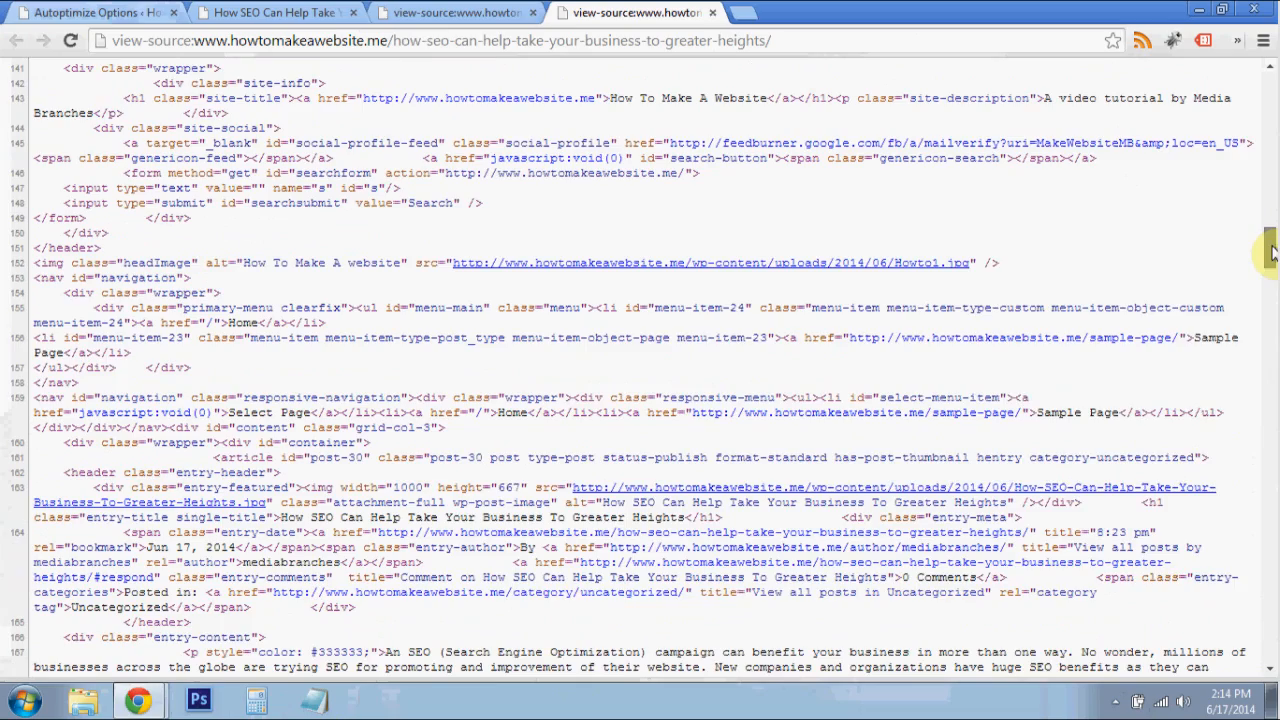
{"action": "left_click_drag", "start_coordinate": [1268, 357], "coordinate": [1264, 665]}
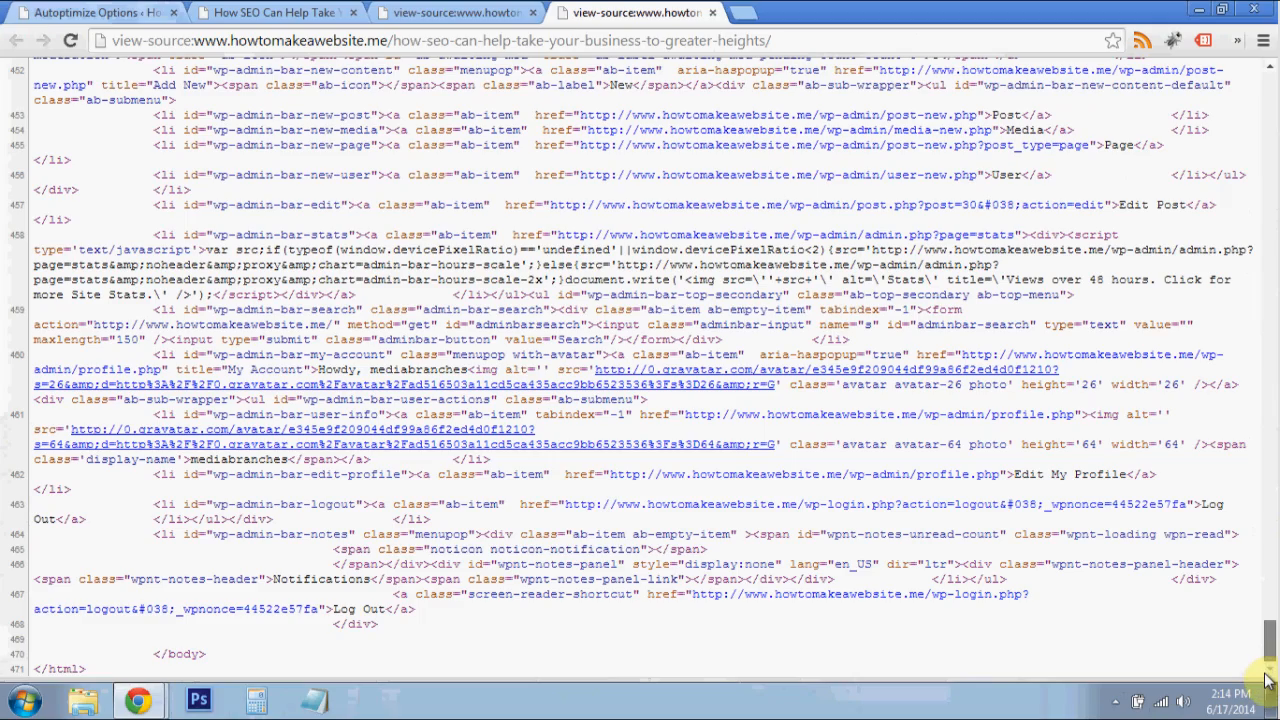
{"action": "left_click_drag", "start_coordinate": [1265, 674], "coordinate": [1252, 111]}
- Examine the Autoptimize-compressed page source of the same post from start to end for comparison with the unoptimized version
{"action": "left_click", "coordinate": [465, 13]}
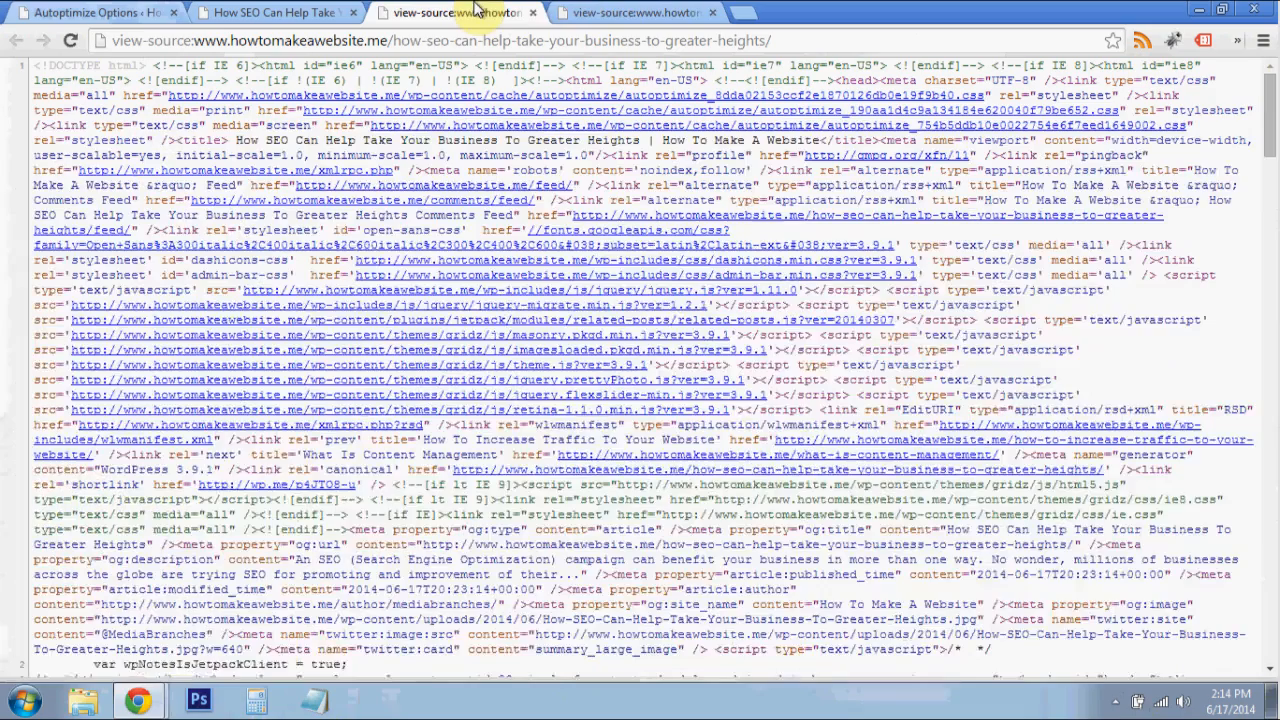
{"action": "left_click_drag", "start_coordinate": [1265, 95], "coordinate": [1268, 615]}
{"action": "left_click_drag", "start_coordinate": [1276, 716], "coordinate": [1262, 679]}
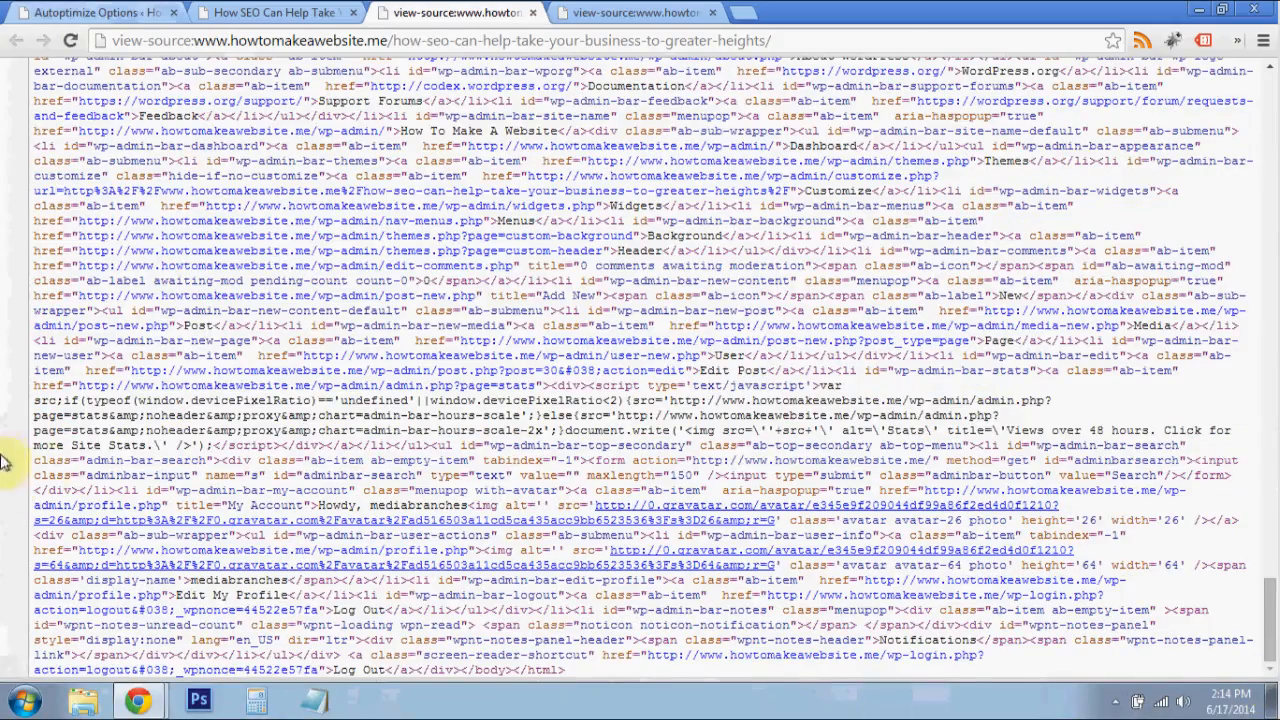
{"action": "scroll", "coordinate": [57, 206], "scroll_direction": "up", "scroll_amount": 3}
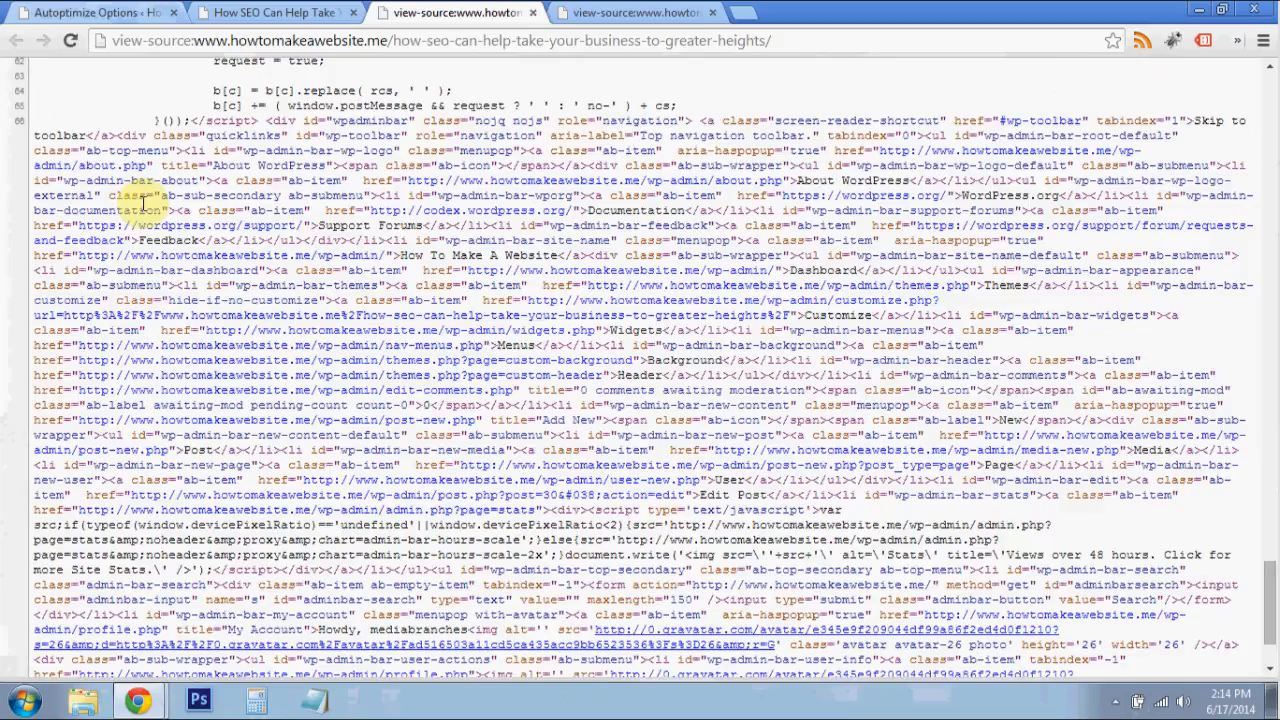
{"action": "scroll", "coordinate": [700, 281], "scroll_direction": "down", "scroll_amount": 3}
{"action": "scroll", "coordinate": [700, 281], "scroll_direction": "up", "scroll_amount": 12}
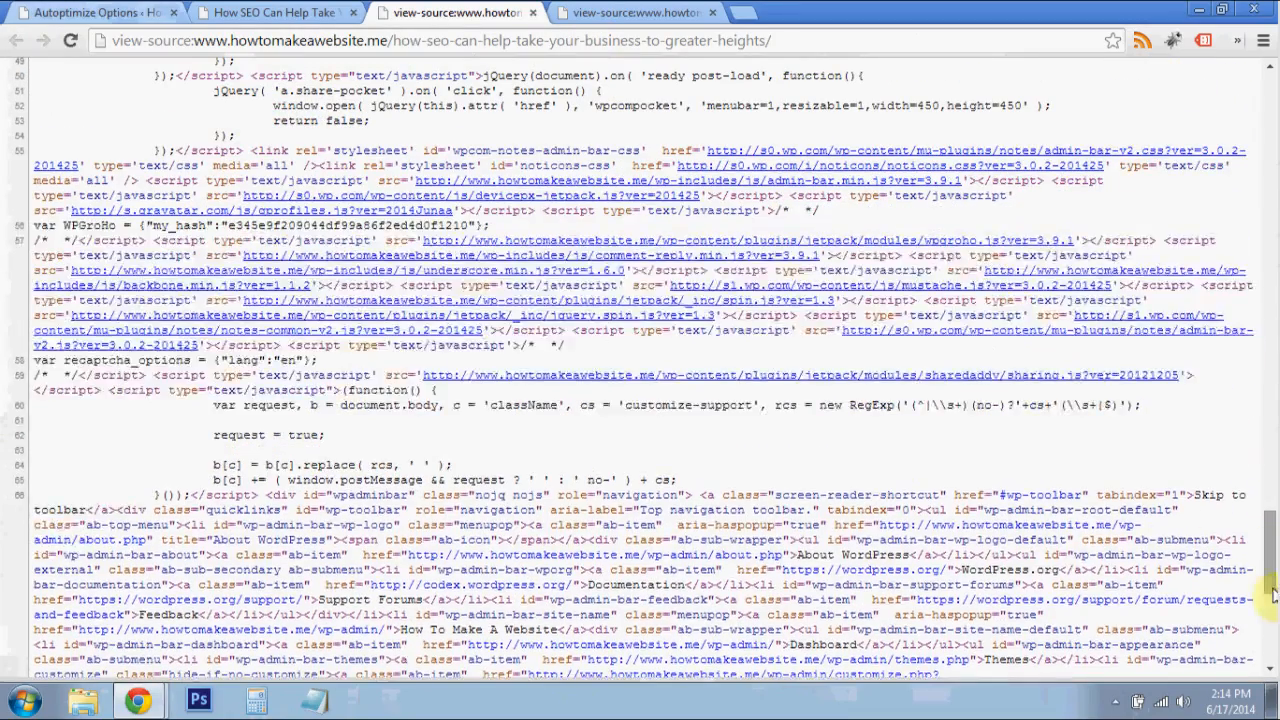
{"action": "left_click_drag", "start_coordinate": [1273, 594], "coordinate": [1273, 351]}
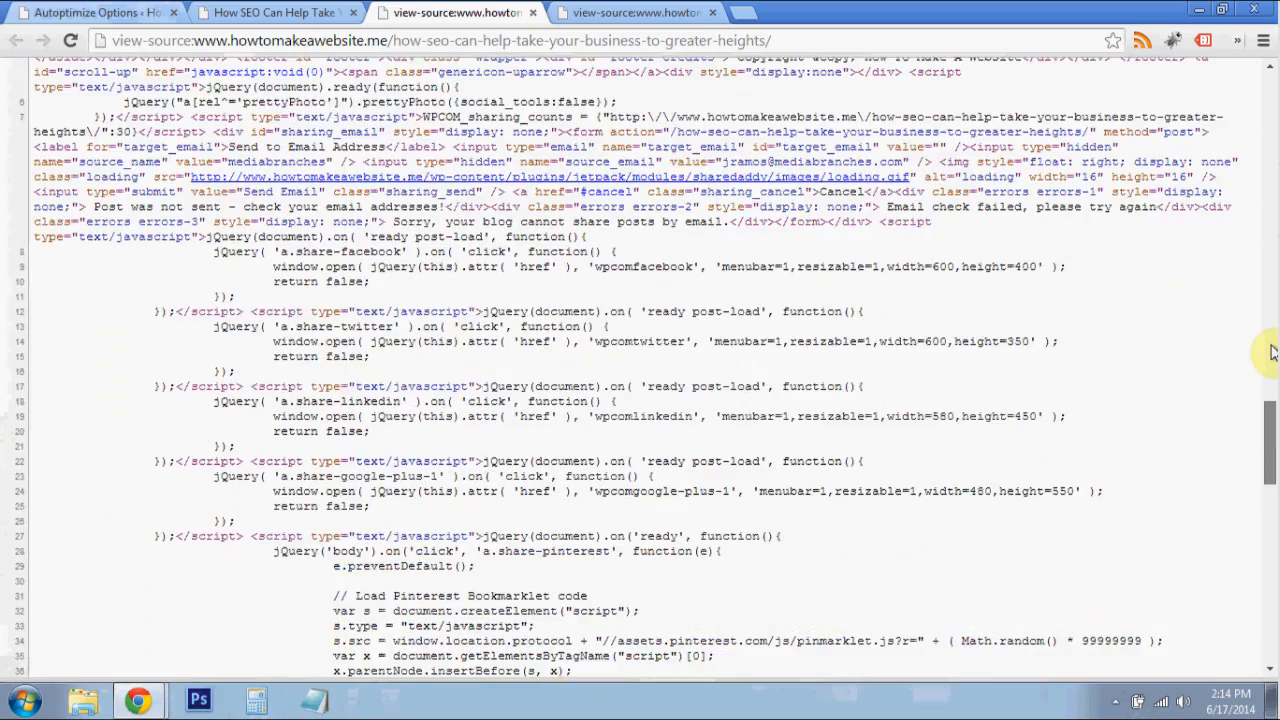
{"action": "left_click_drag", "start_coordinate": [1272, 47], "coordinate": [1273, 80]}
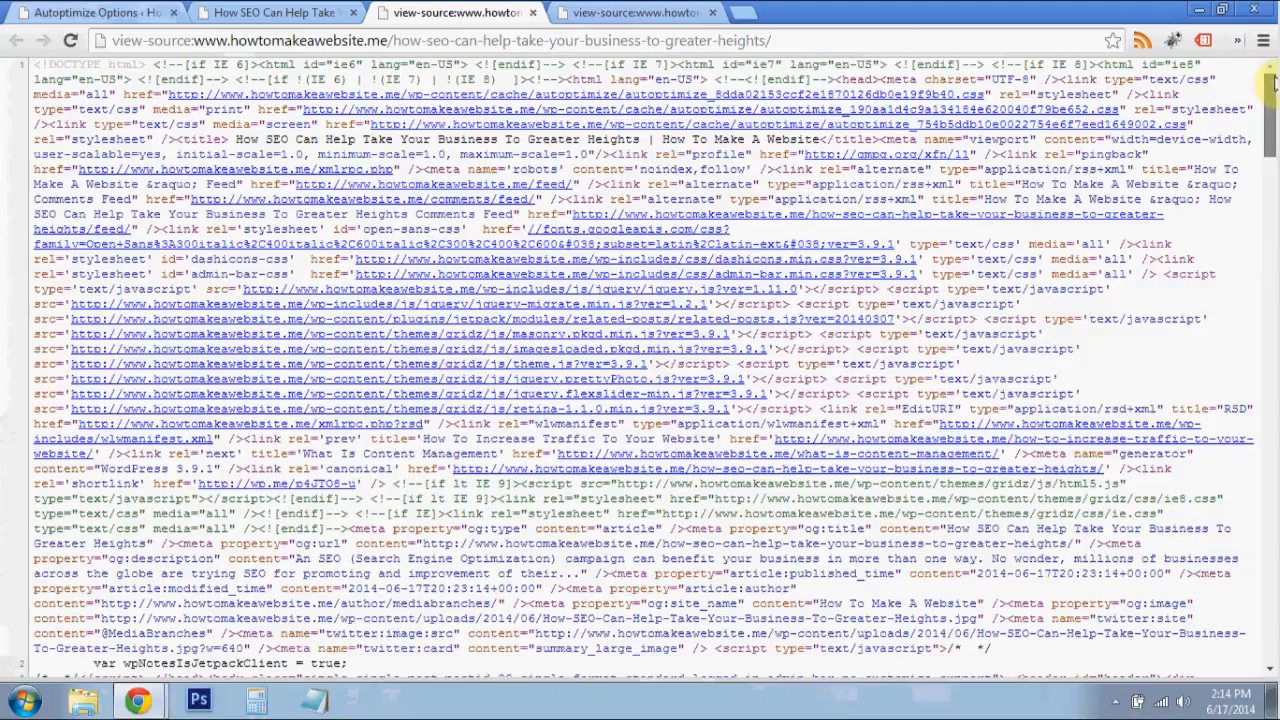
- Close both page source views and check the layout of the live SEO post and the site's home page
{"action": "left_click", "coordinate": [533, 13]}
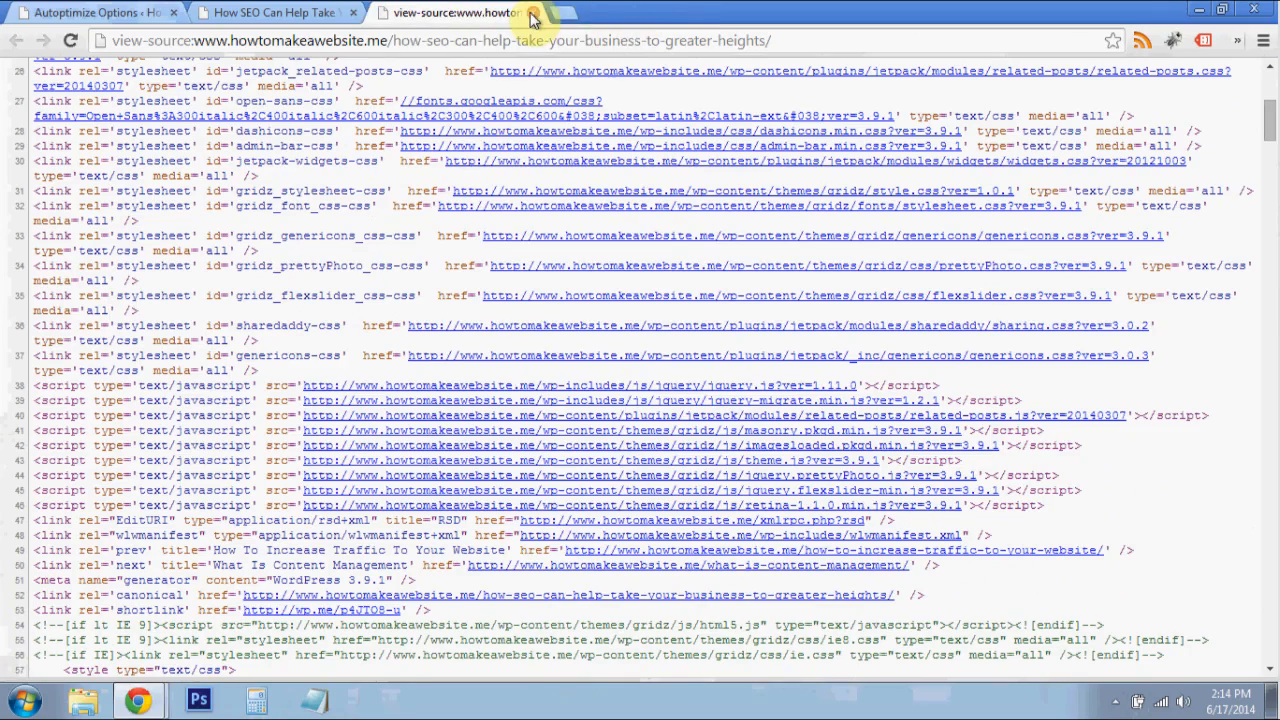
{"action": "left_click", "coordinate": [533, 13]}
{"action": "scroll", "coordinate": [515, 224], "scroll_direction": "down", "scroll_amount": 3}
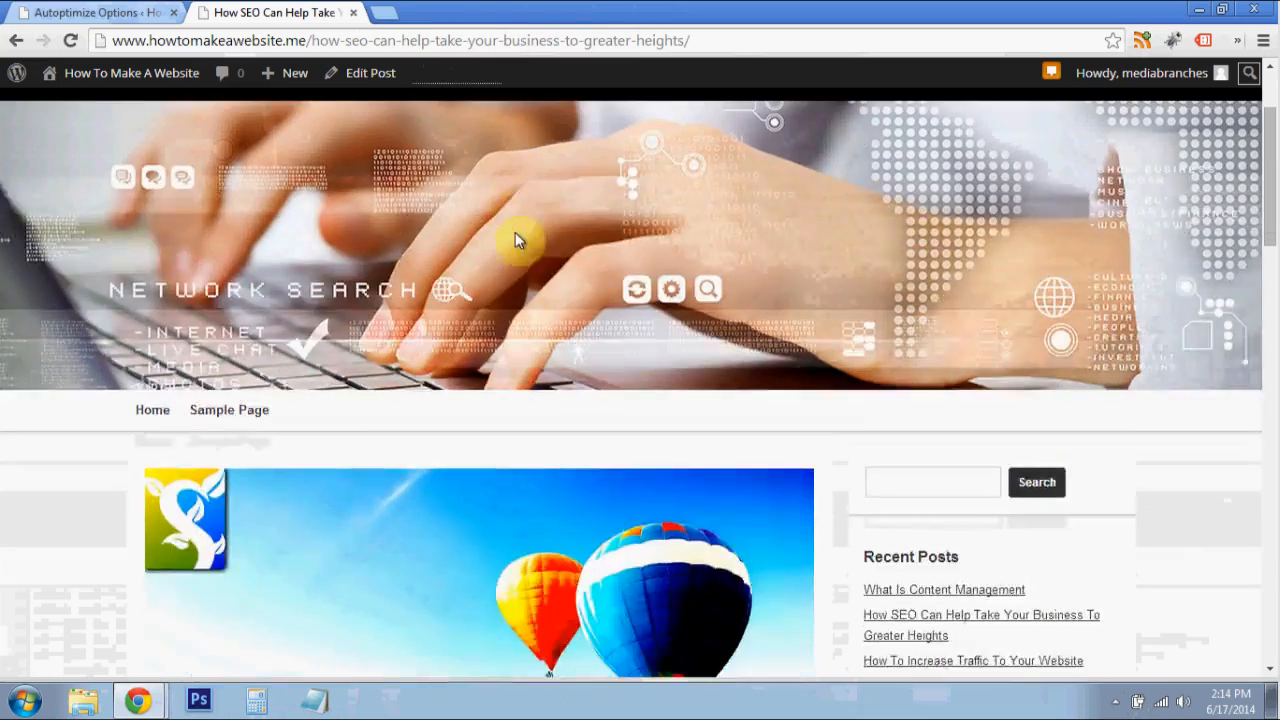
{"action": "scroll", "coordinate": [330, 205], "scroll_direction": "up", "scroll_amount": 3}
{"action": "left_click", "coordinate": [155, 442]}
{"action": "scroll", "coordinate": [712, 258], "scroll_direction": "up", "scroll_amount": 2}
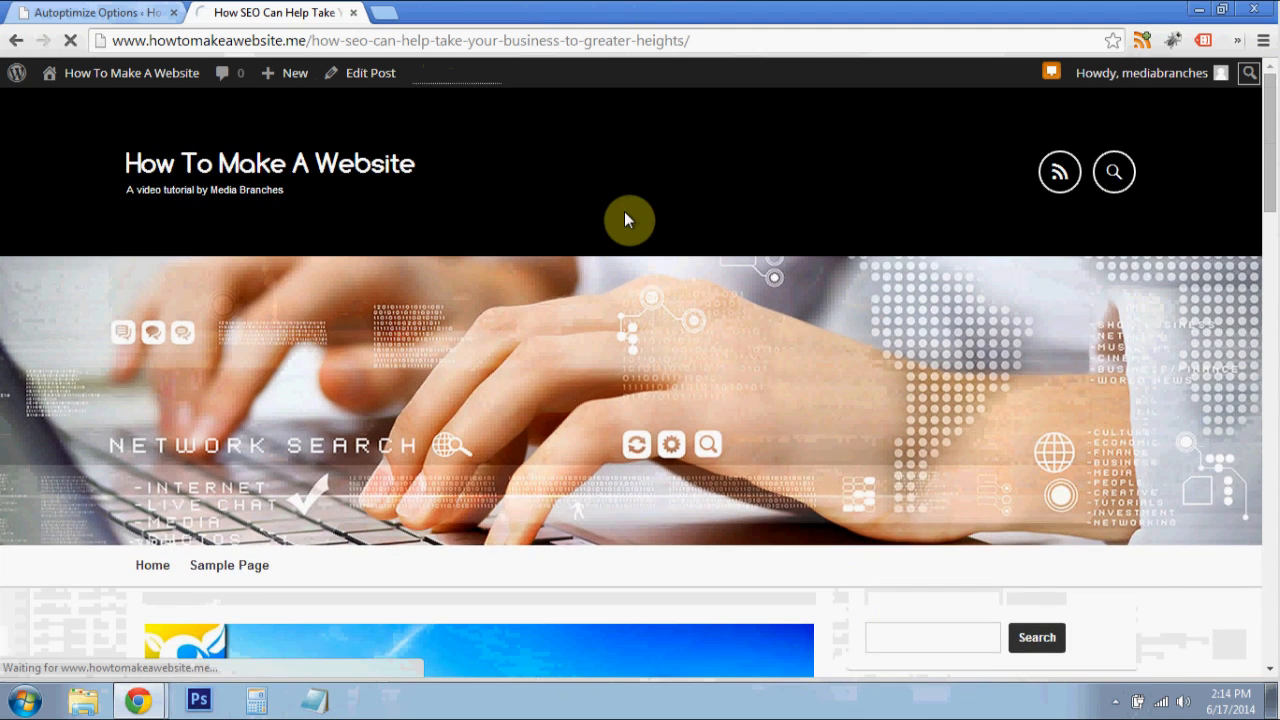
{"action": "scroll", "coordinate": [548, 205], "scroll_direction": "down", "scroll_amount": 1}
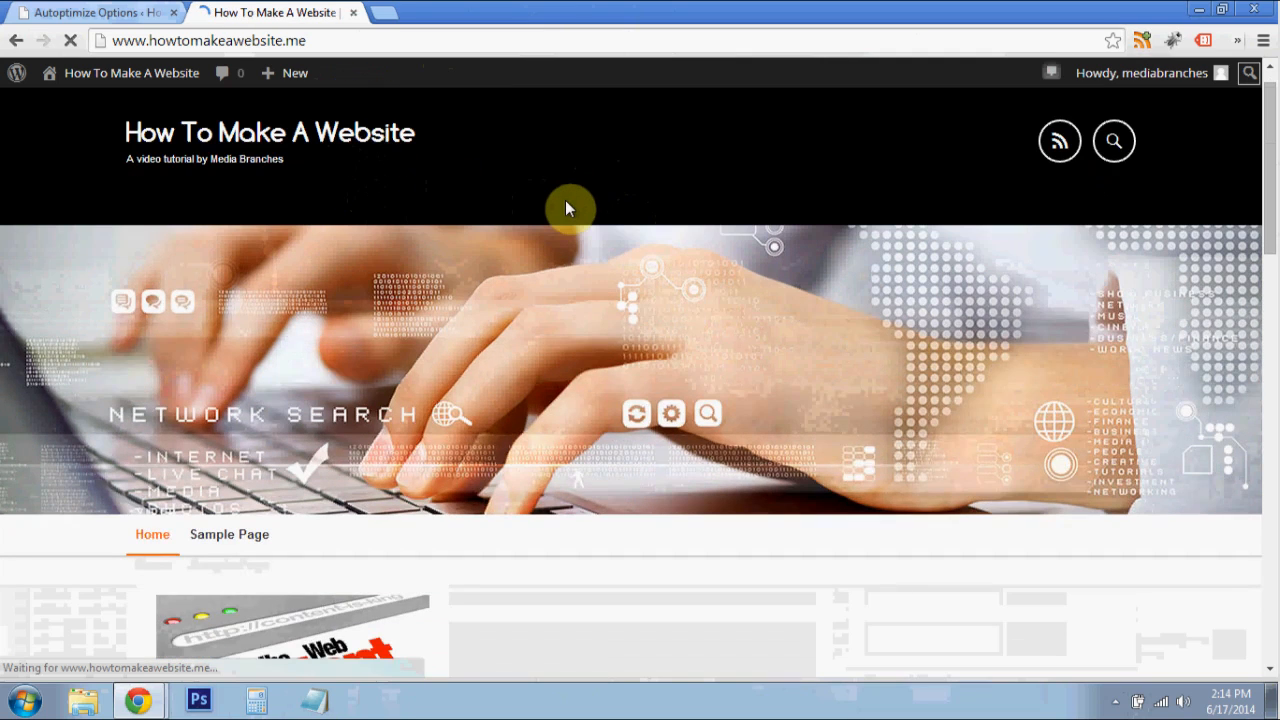
{"action": "scroll", "coordinate": [914, 286], "scroll_direction": "down", "scroll_amount": 3}
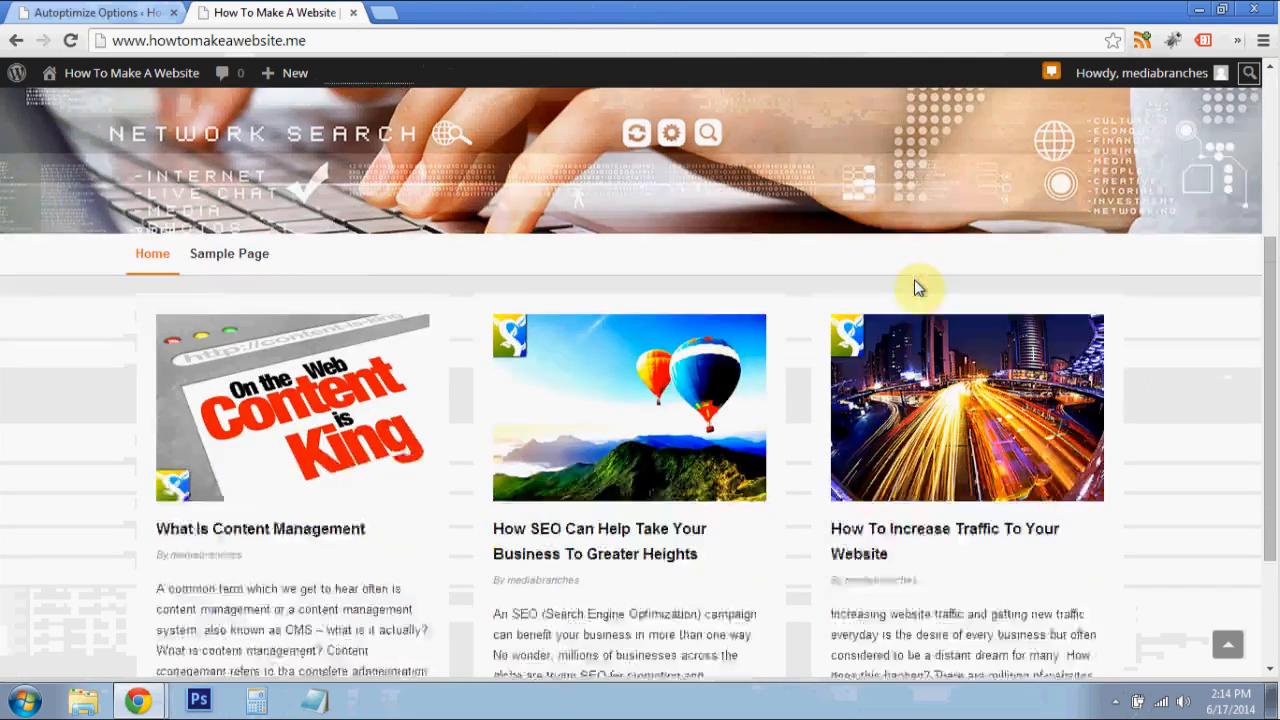
{"action": "scroll", "coordinate": [801, 344], "scroll_direction": "down", "scroll_amount": 1}
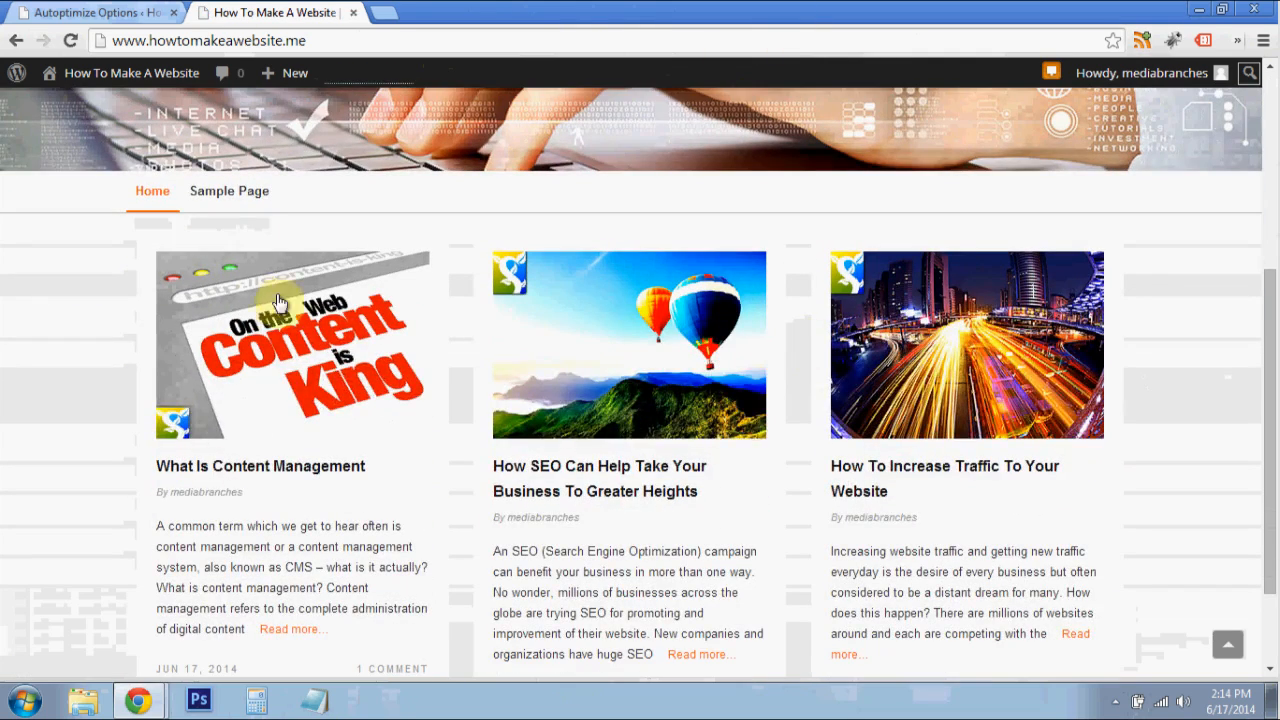
- Open the Sample Page on the live site and review its layout and placeholder text
{"action": "left_click", "coordinate": [218, 191]}
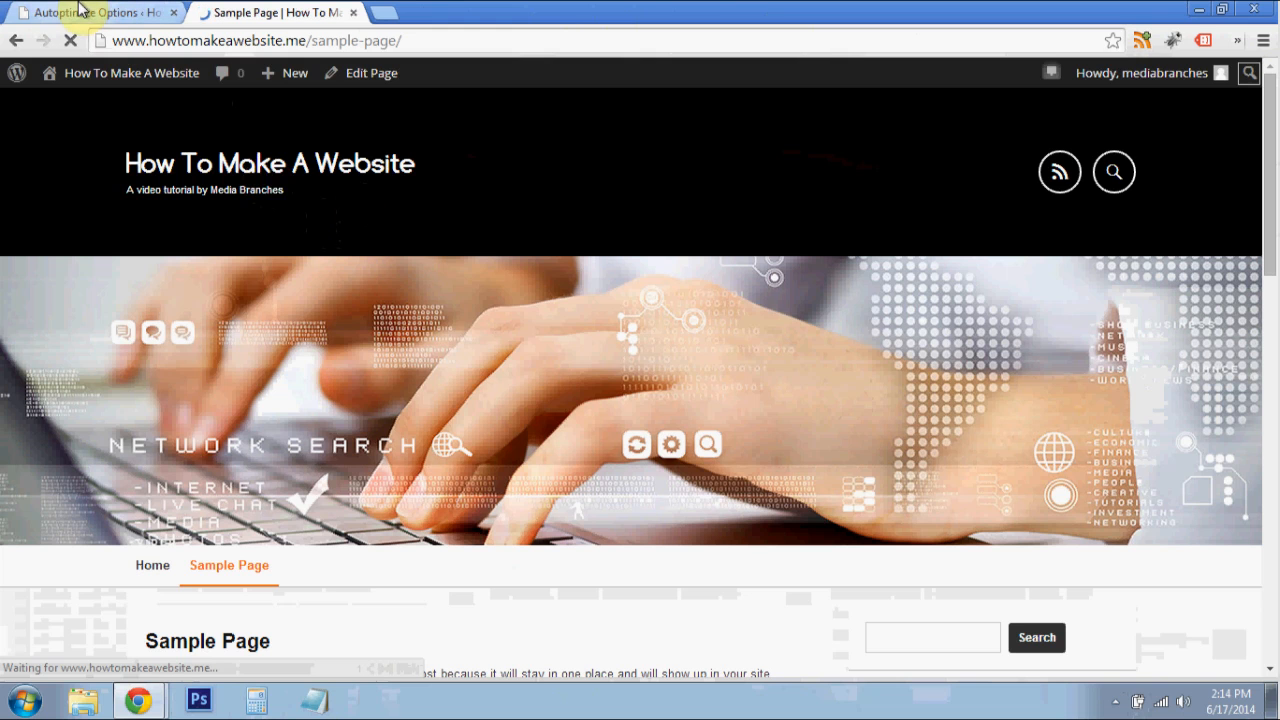
{"action": "scroll", "coordinate": [755, 294], "scroll_direction": "down", "scroll_amount": 3}
{"action": "scroll", "coordinate": [744, 327], "scroll_direction": "down", "scroll_amount": 3}
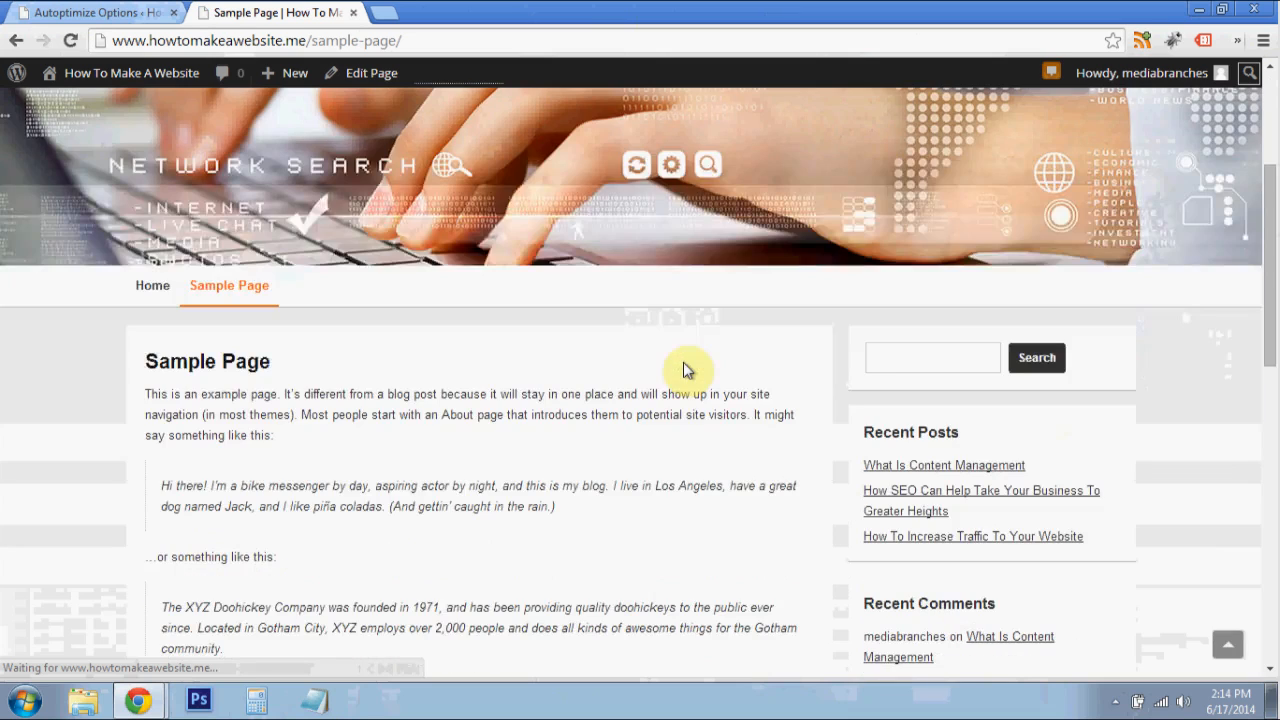
{"action": "scroll", "coordinate": [420, 300], "scroll_direction": "down", "scroll_amount": 3}
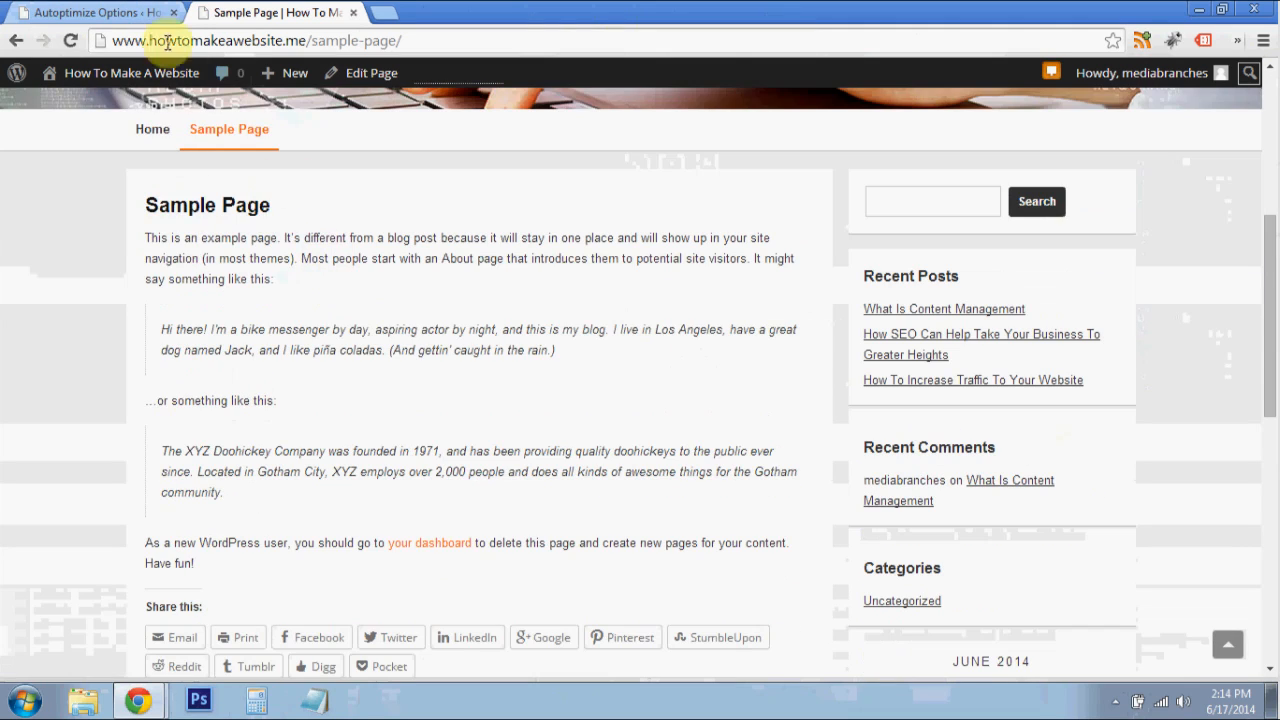
- In the WordPress admin page list, quick edit Sample Page with the title About and the slug about, and update it
{"action": "left_click", "coordinate": [110, 12]}
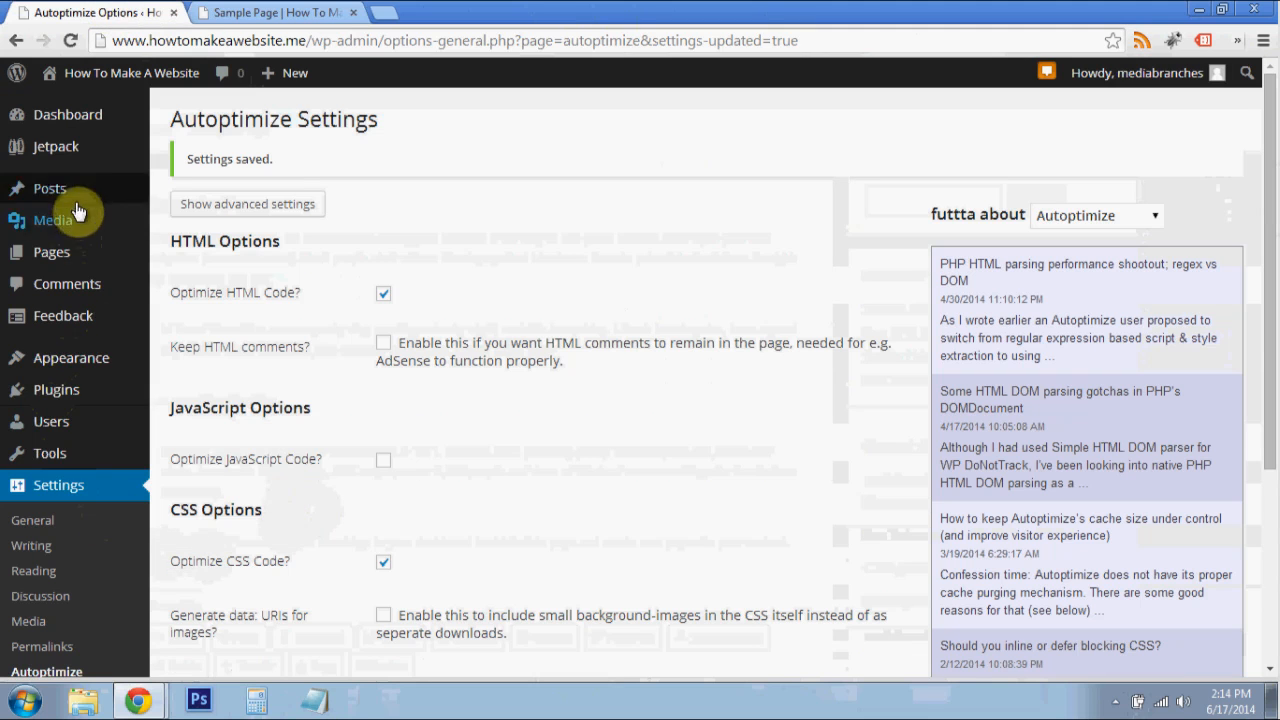
{"action": "mouse_move", "coordinate": [84, 254]}
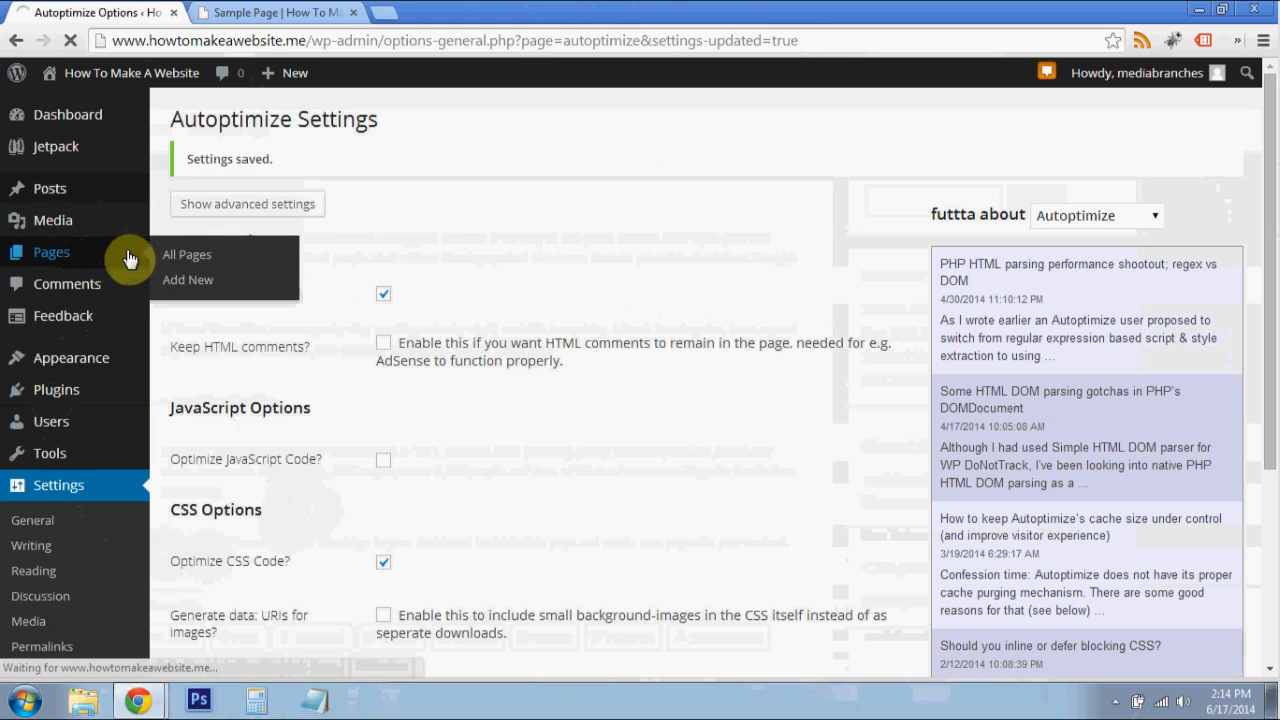
{"action": "left_click", "coordinate": [112, 254]}
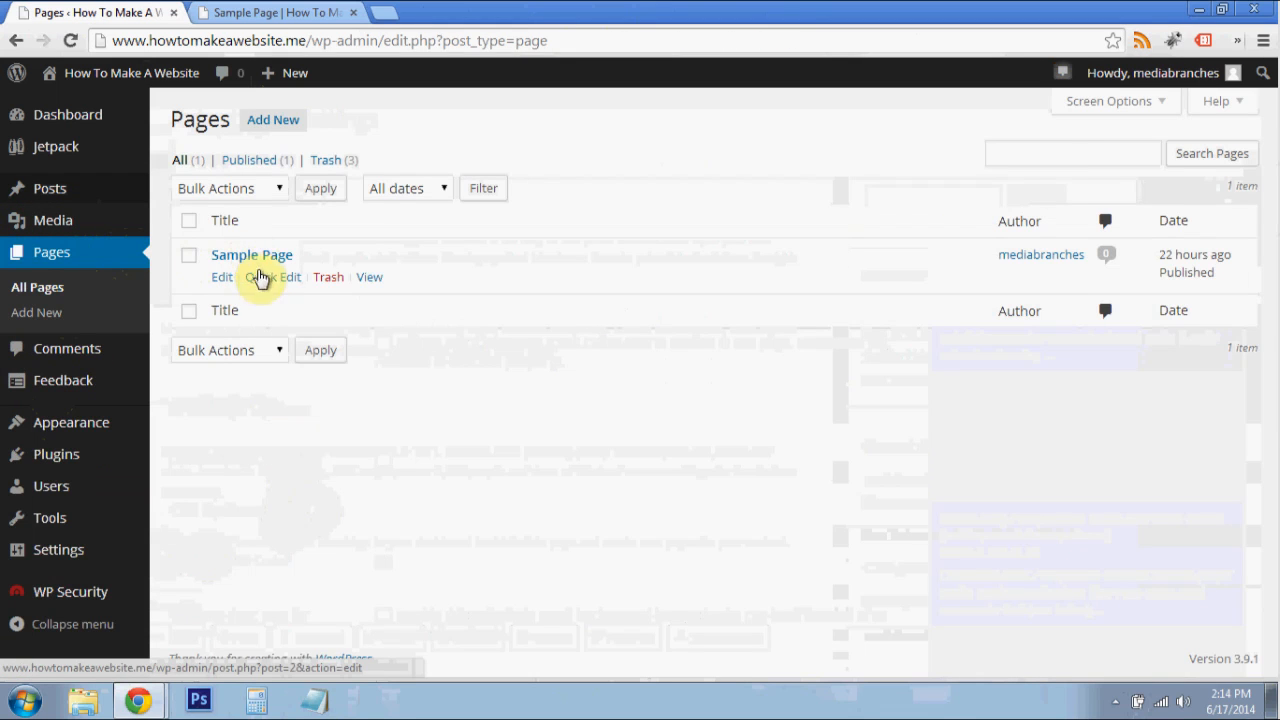
{"action": "left_click", "coordinate": [261, 279]}
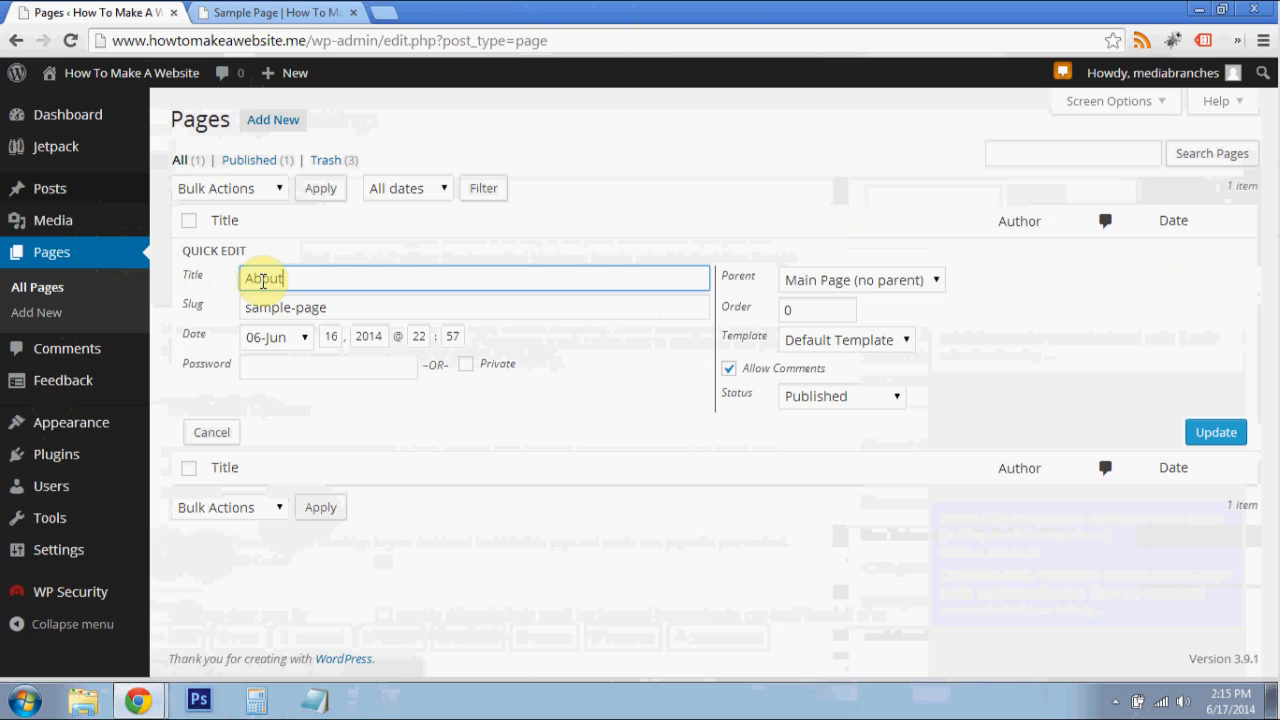
{"action": "left_click", "coordinate": [280, 308]}
{"action": "type", "text": "about"}
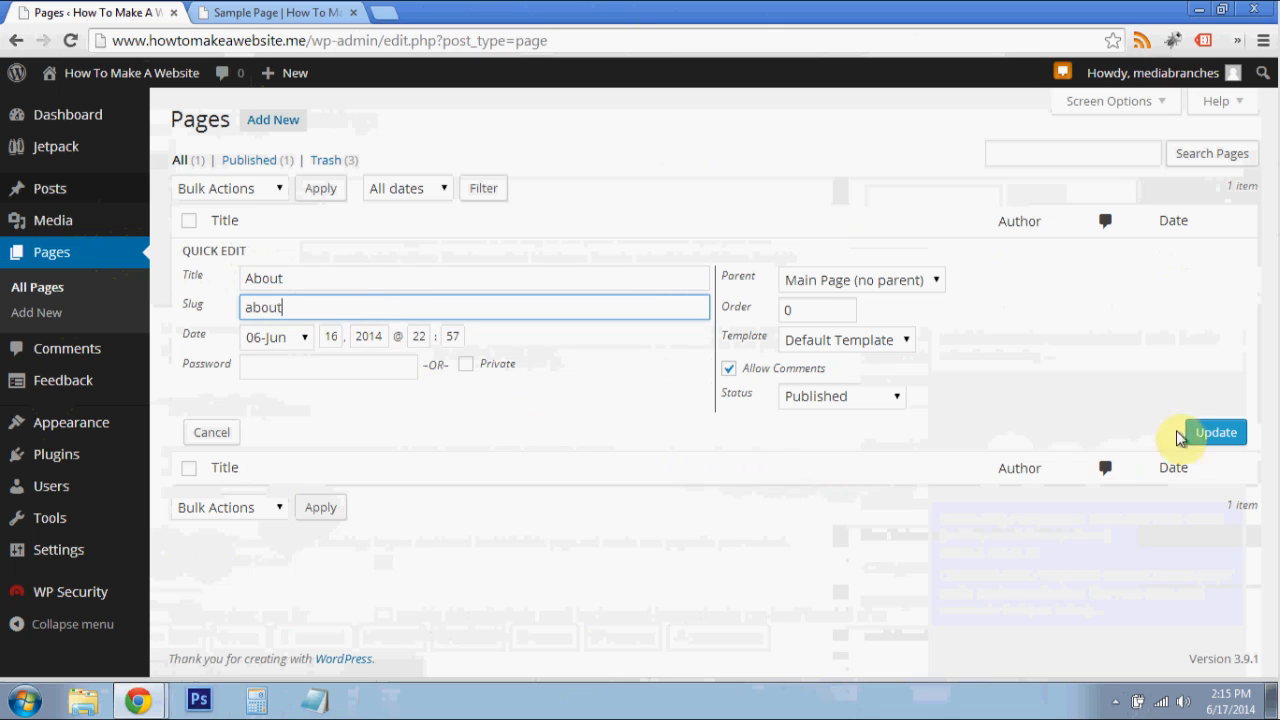
{"action": "left_click", "coordinate": [1208, 432]}
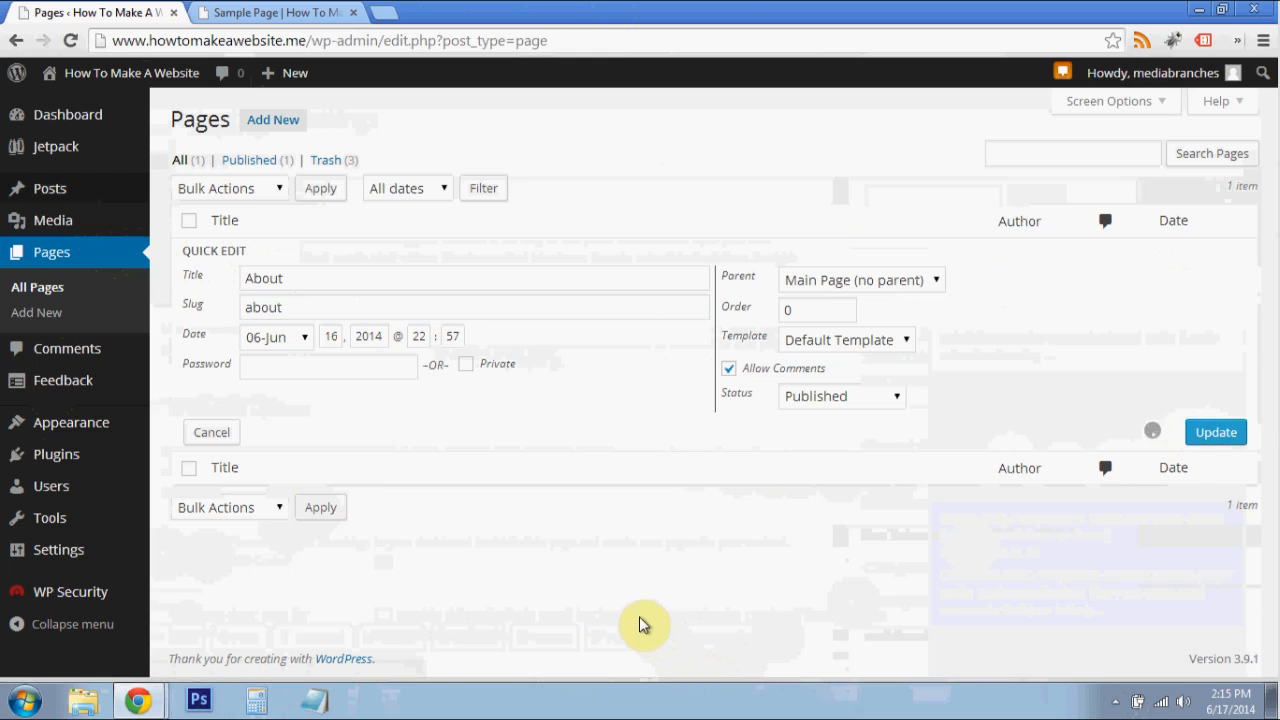
- Load the live home page again and open the About page from the site navigation to check its address and content
{"action": "left_click", "coordinate": [290, 12]}
{"action": "left_click", "coordinate": [316, 41]}
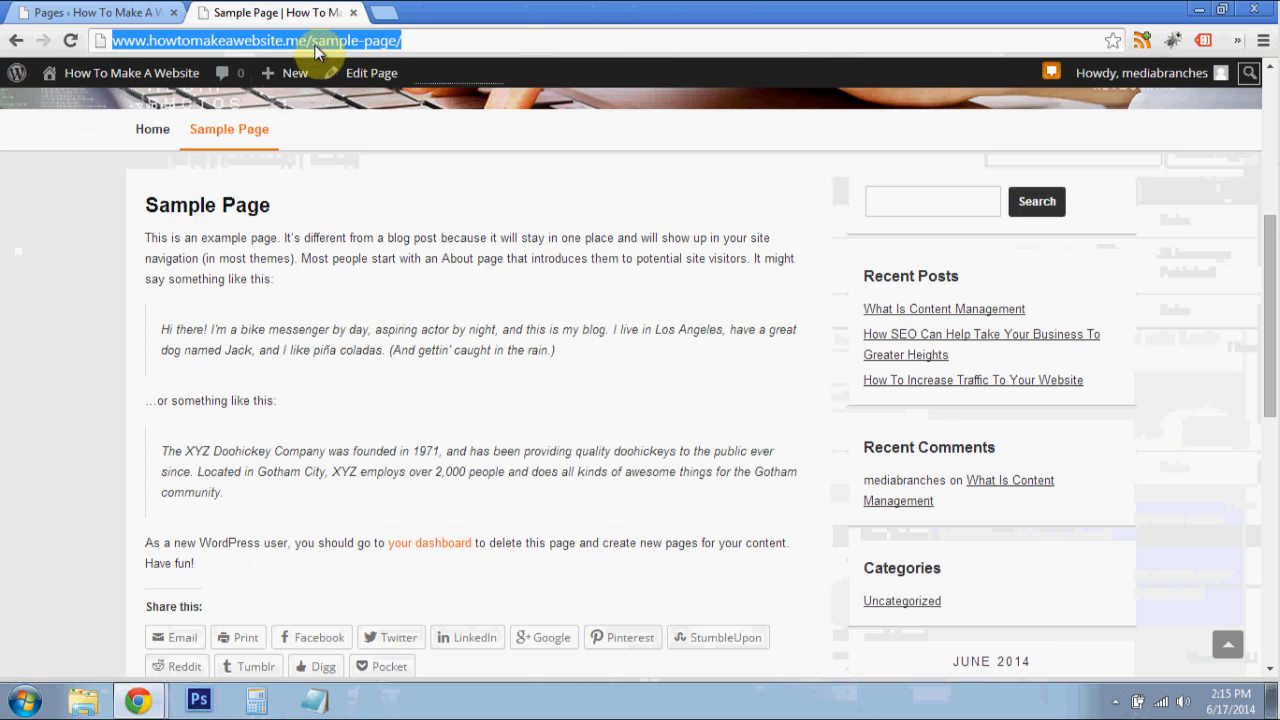
{"action": "left_click", "coordinate": [223, 129]}
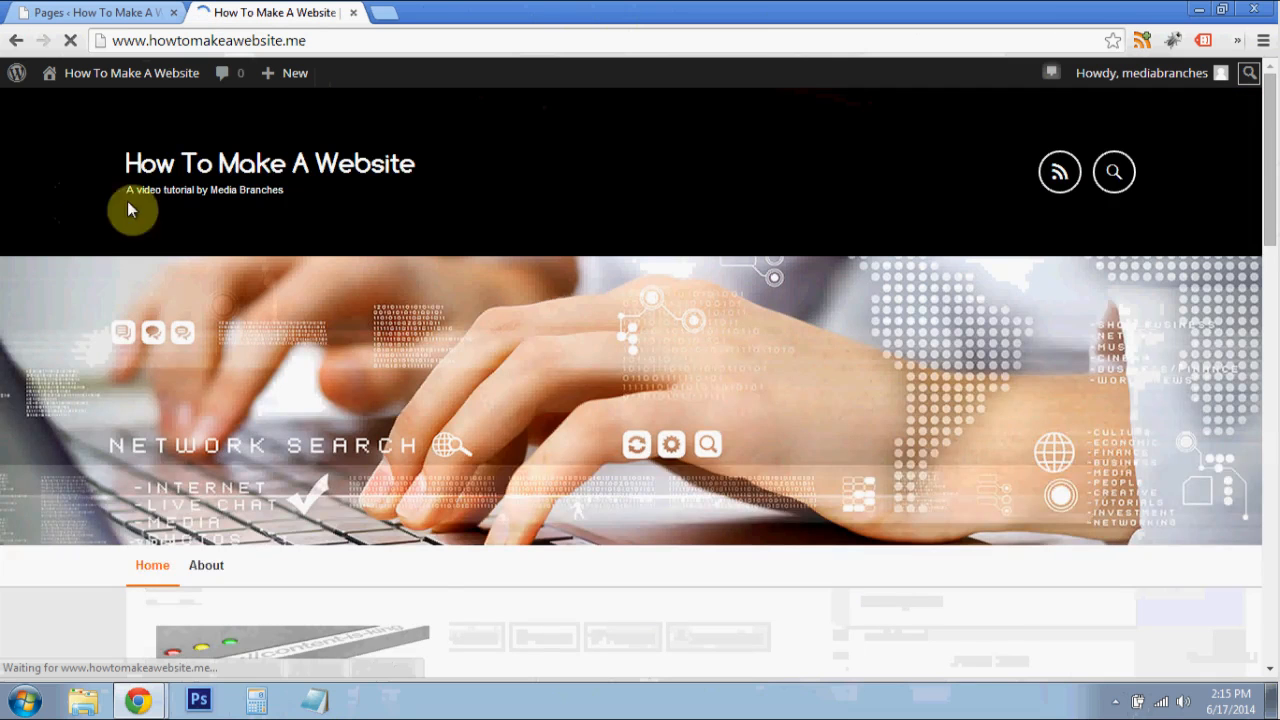
{"action": "scroll", "coordinate": [459, 312], "scroll_direction": "down", "scroll_amount": 1}
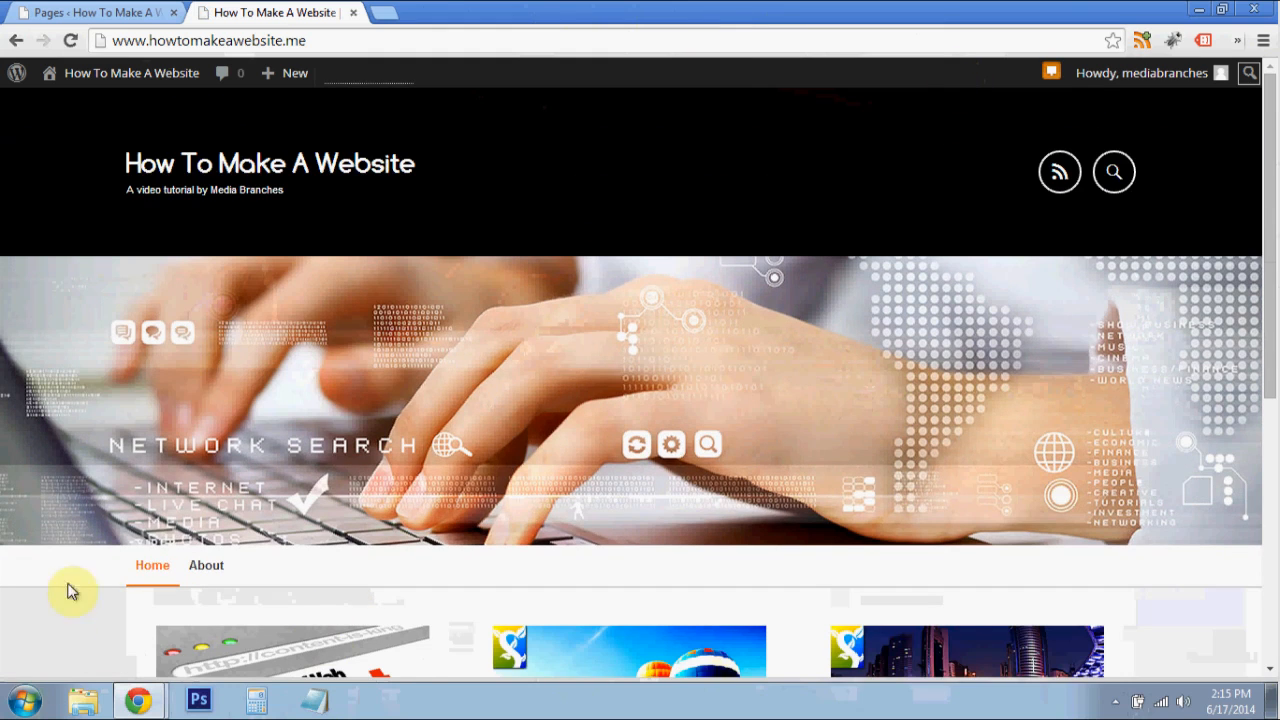
{"action": "scroll", "coordinate": [209, 580], "scroll_direction": "down", "scroll_amount": 2}
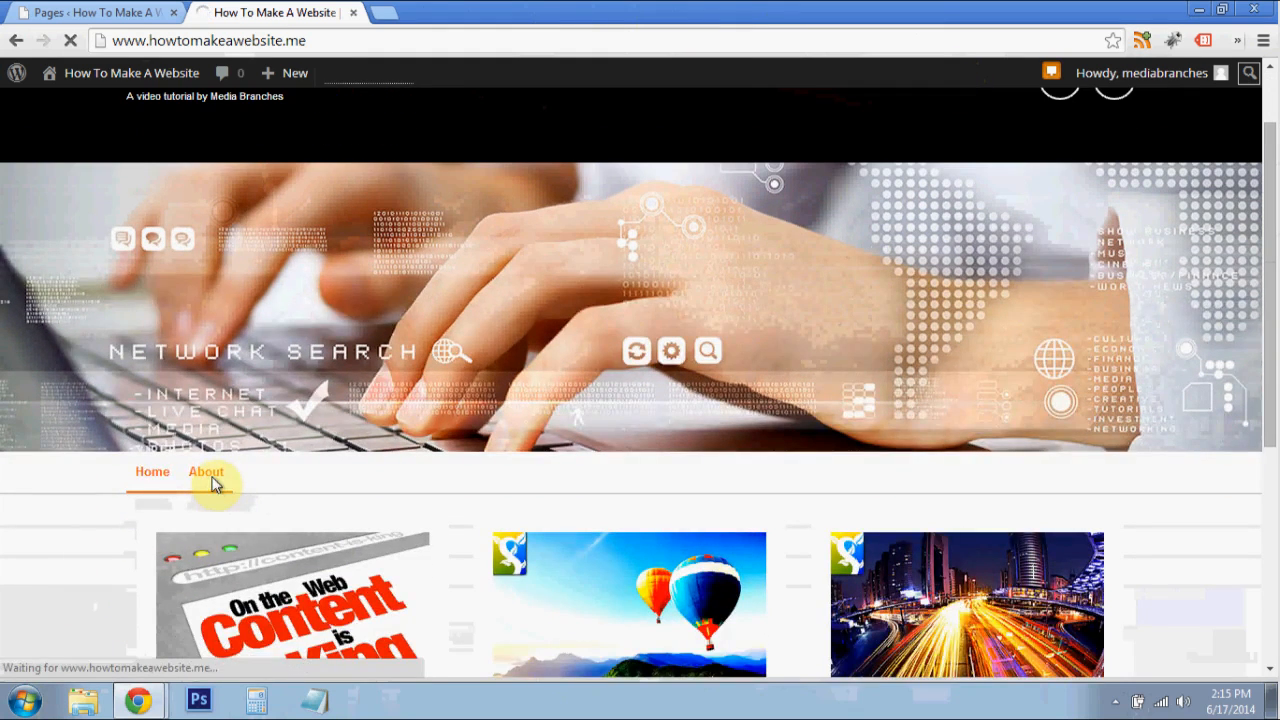
{"action": "scroll", "coordinate": [489, 450], "scroll_direction": "down", "scroll_amount": 2}
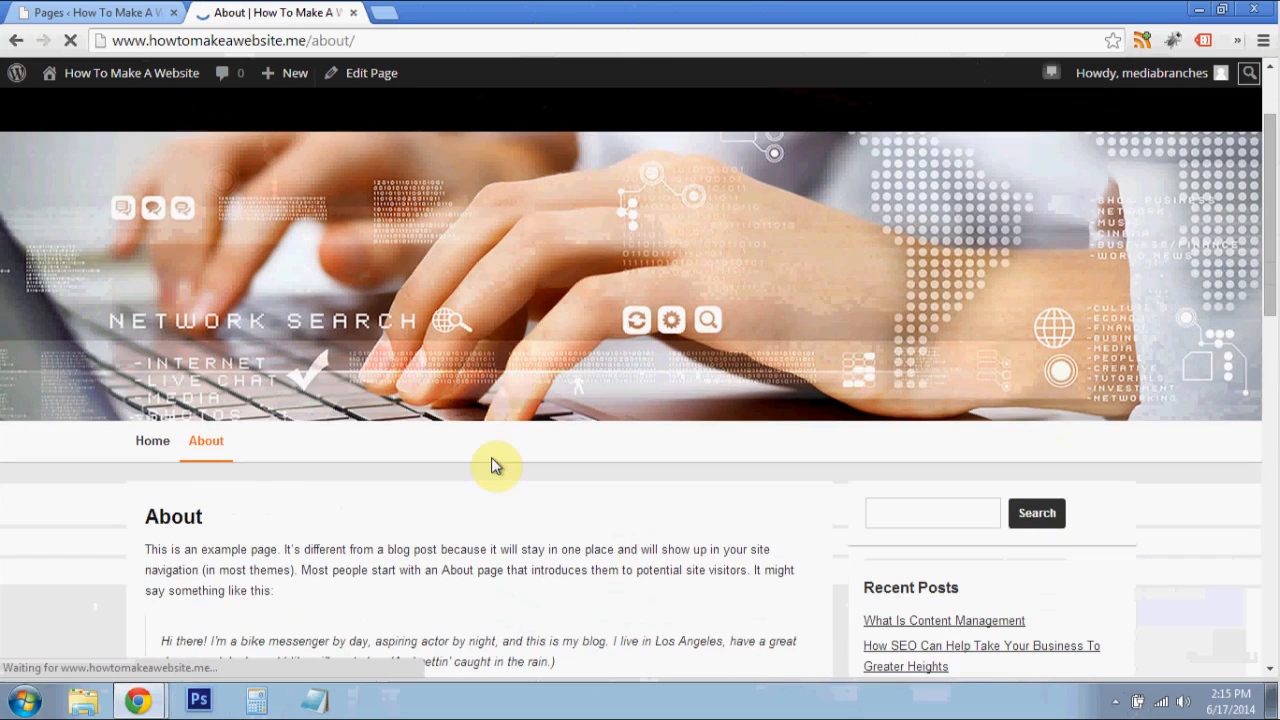
{"action": "scroll", "coordinate": [488, 470], "scroll_direction": "down", "scroll_amount": 5}
{"action": "scroll", "coordinate": [477, 480], "scroll_direction": "up", "scroll_amount": 3}
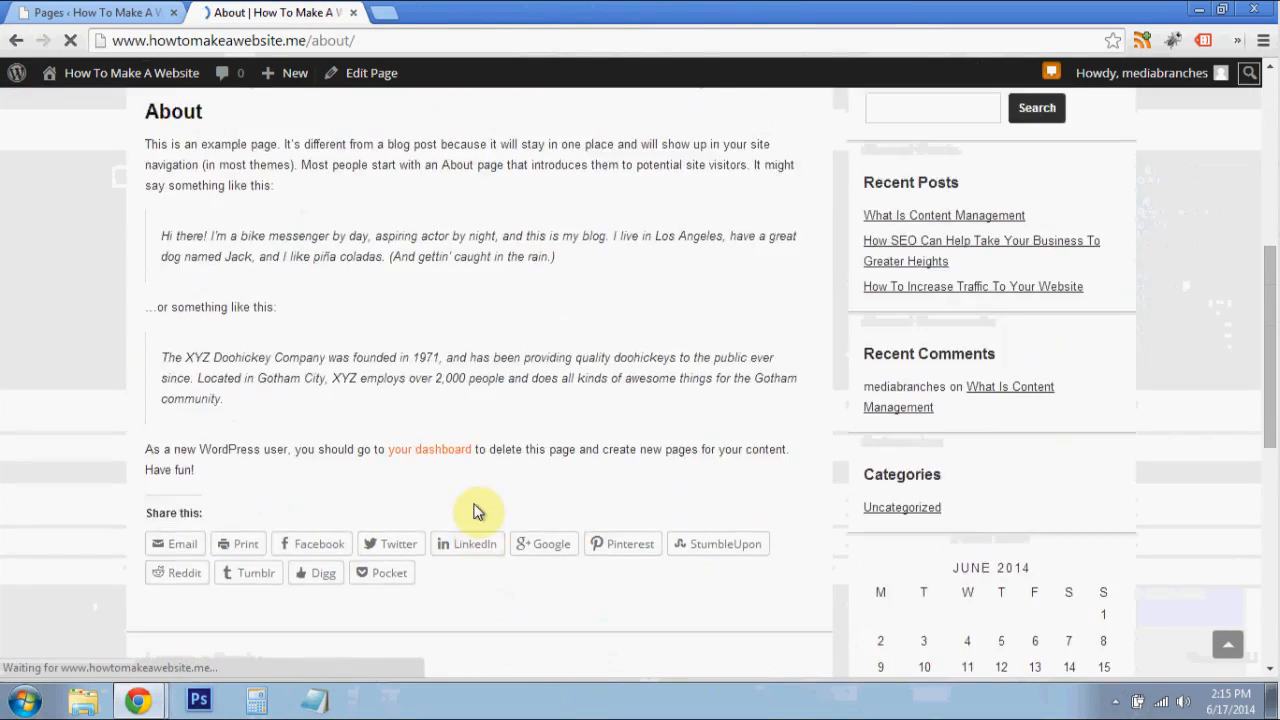
{"action": "scroll", "coordinate": [493, 485], "scroll_direction": "up", "scroll_amount": 3}
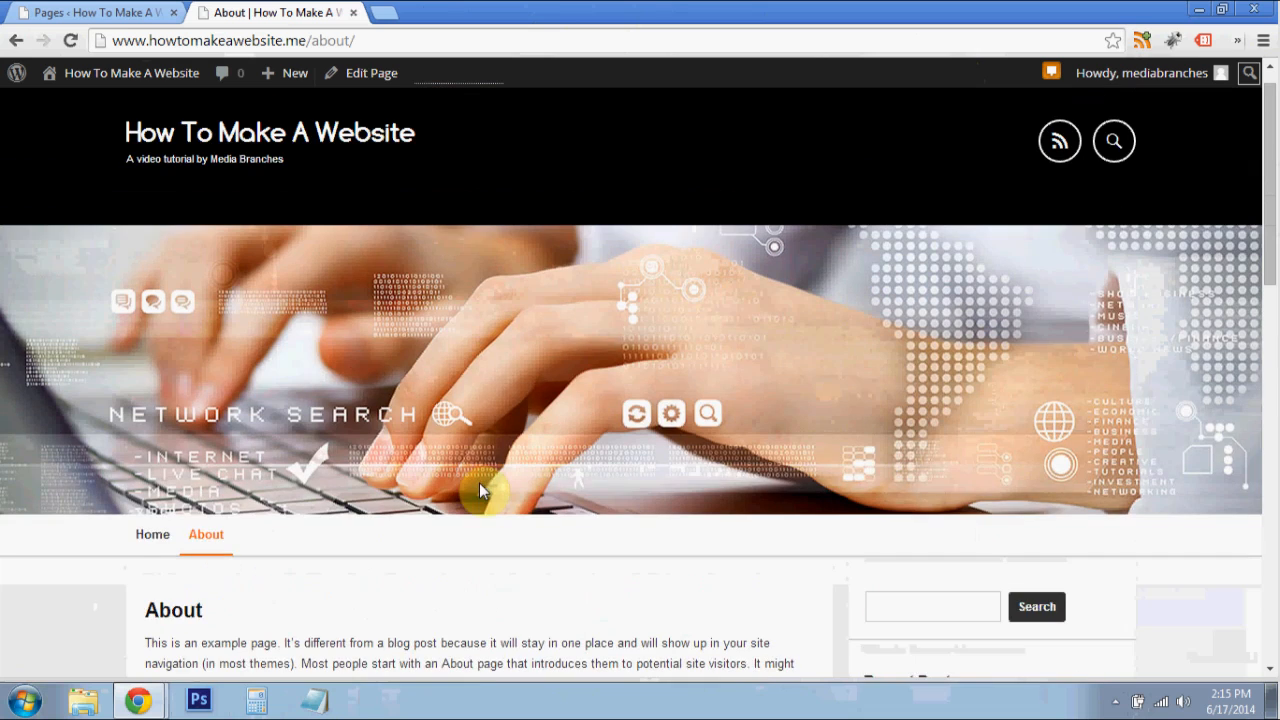
{"action": "left_click", "coordinate": [122, 12]}
{"action": "left_click", "coordinate": [275, 12]}
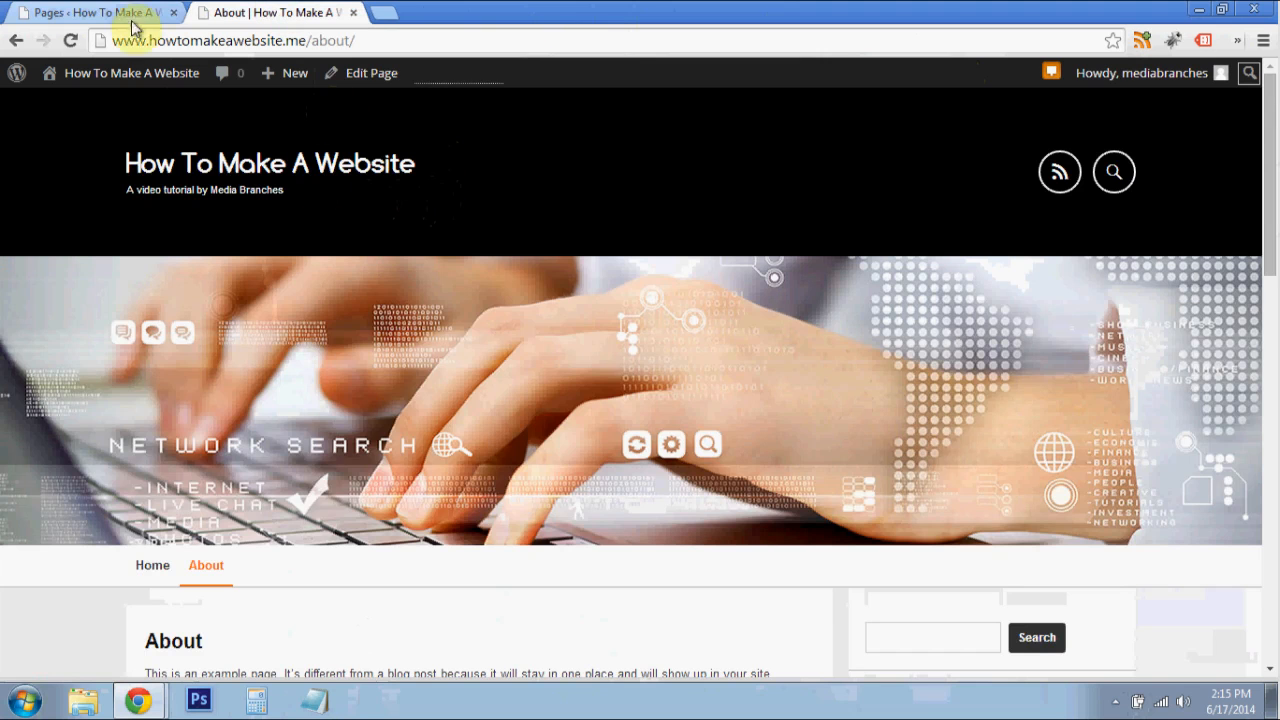
{"action": "left_click", "coordinate": [66, 12]}
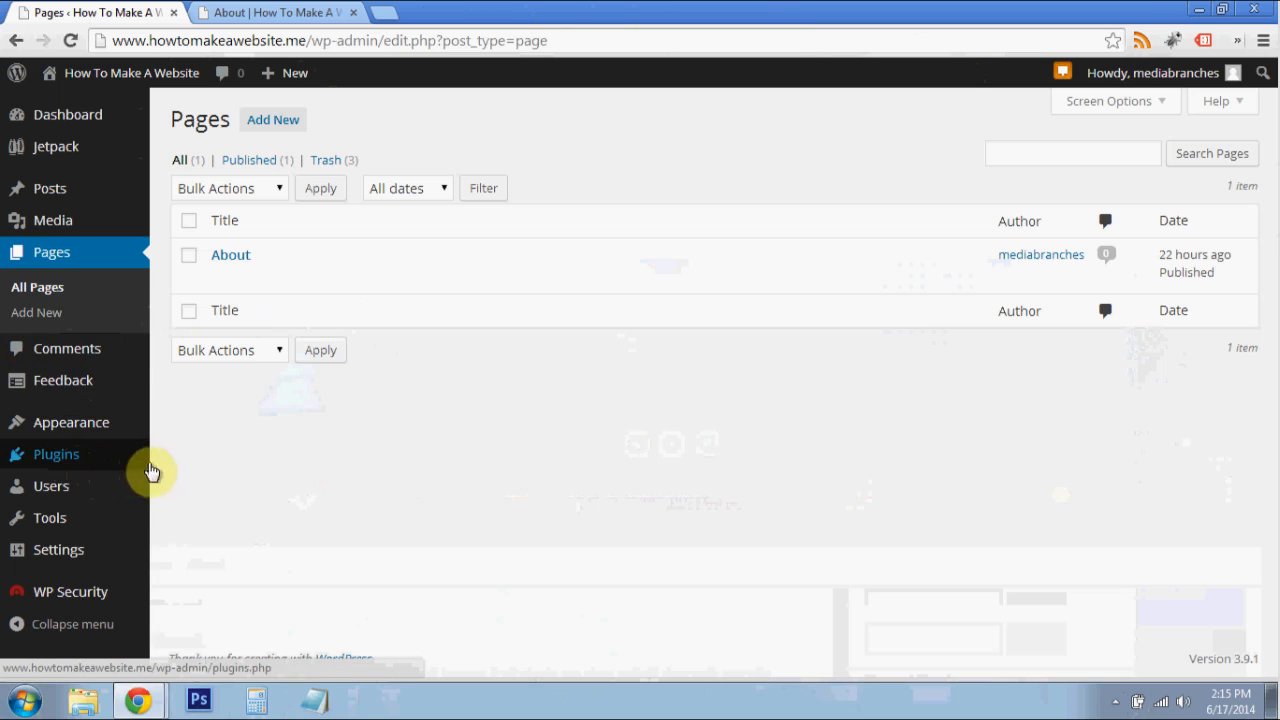
{"action": "left_click", "coordinate": [270, 10]}
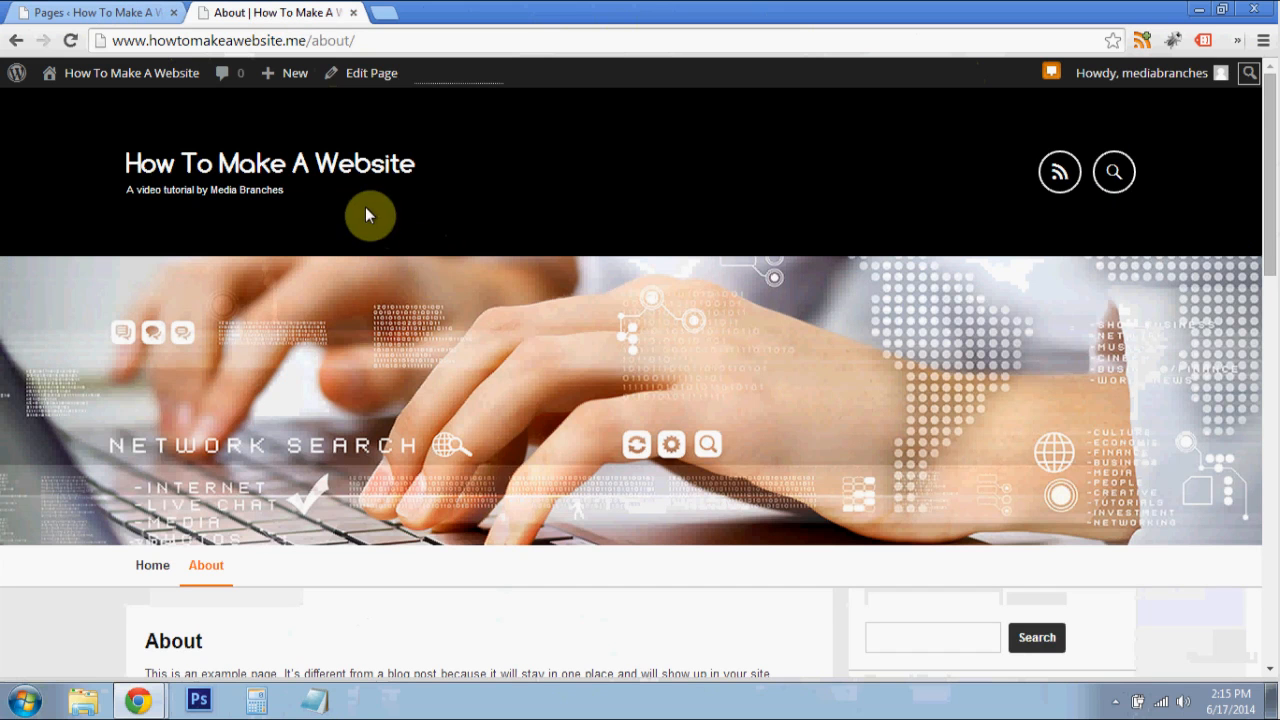
- Go to the Jetpack settings in the WordPress admin and open the configuration of the Site Verification module
{"action": "left_click", "coordinate": [130, 12]}
{"action": "mouse_move", "coordinate": [112, 150]}
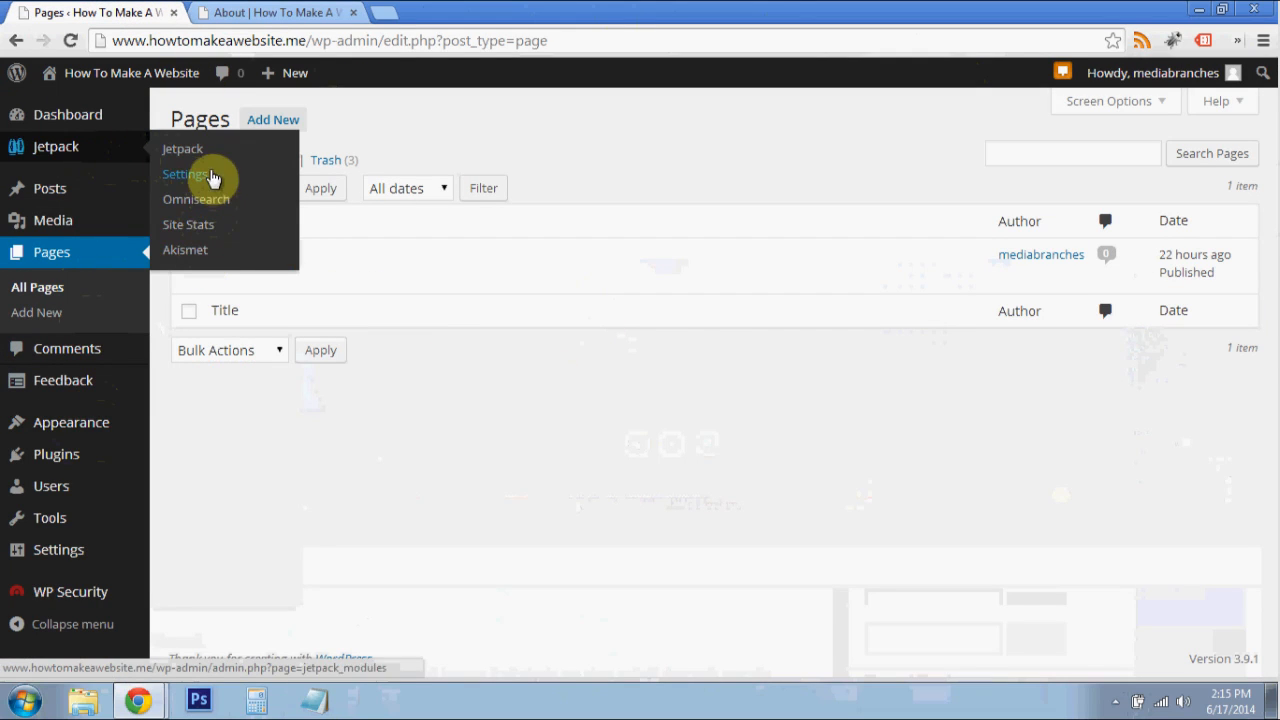
{"action": "left_click", "coordinate": [210, 176]}
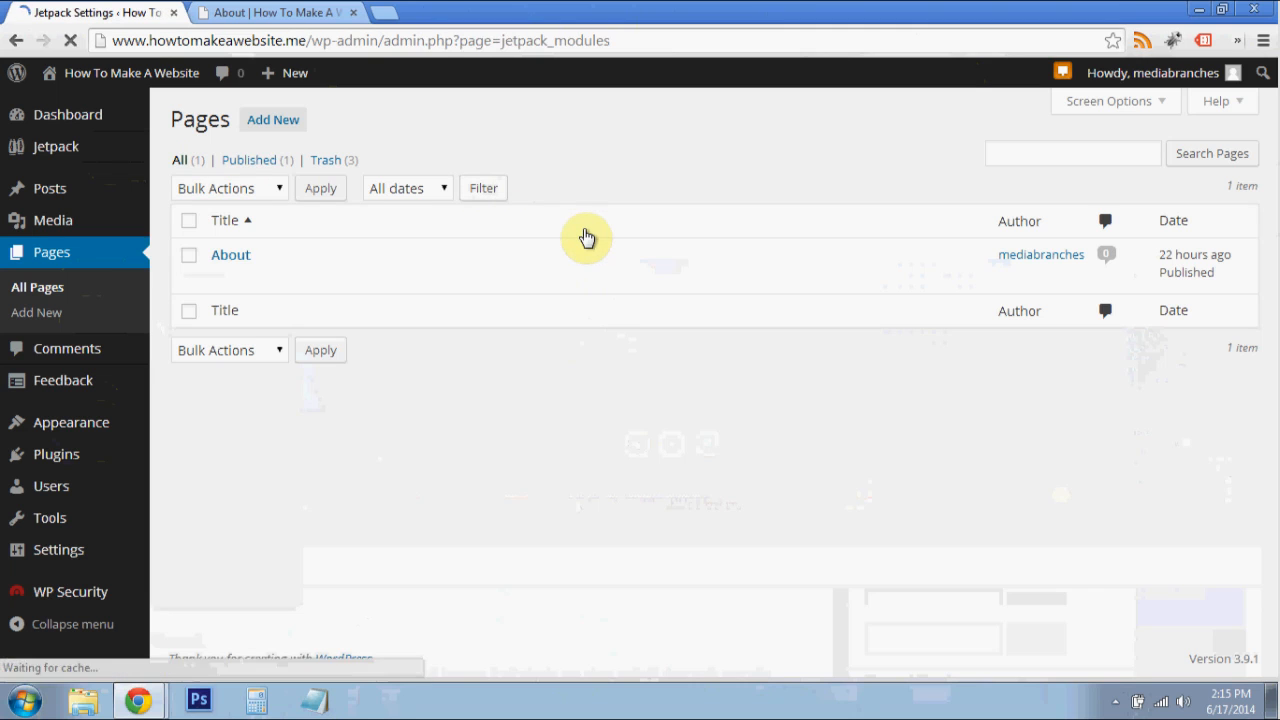
{"action": "scroll", "coordinate": [460, 355], "scroll_direction": "down", "scroll_amount": 4}
{"action": "scroll", "coordinate": [474, 374], "scroll_direction": "down", "scroll_amount": 3}
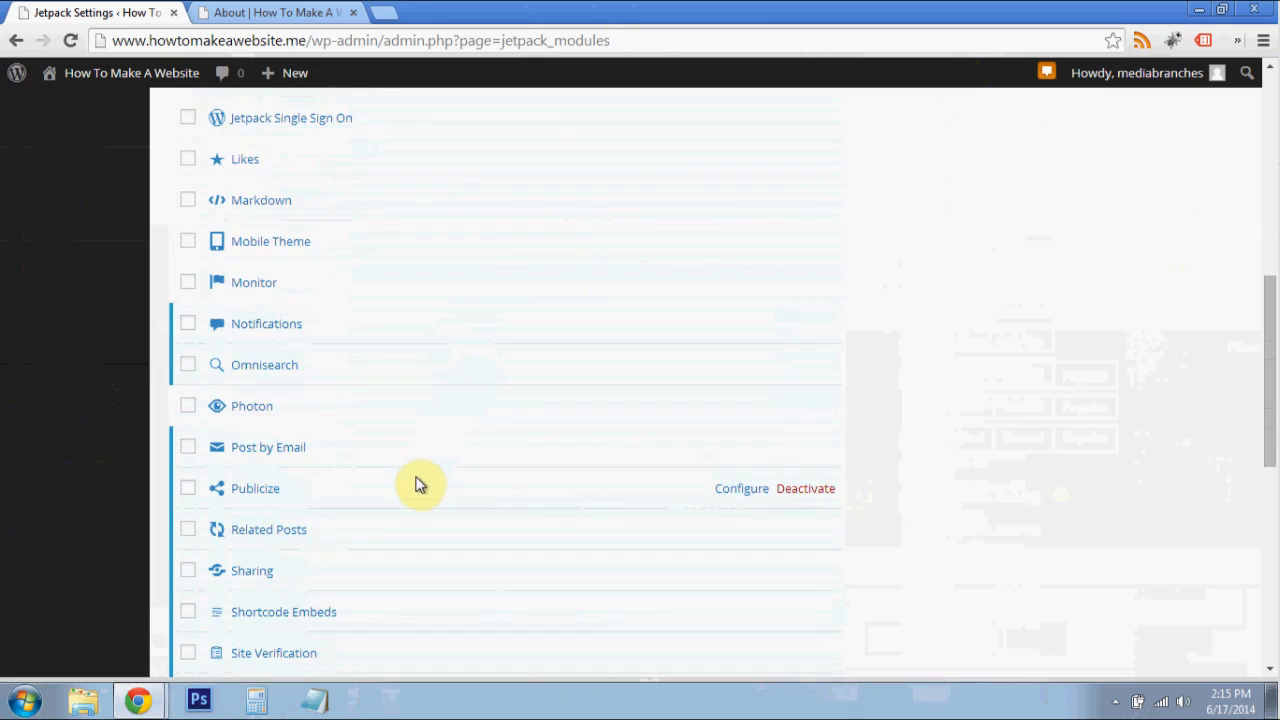
{"action": "scroll", "coordinate": [418, 485], "scroll_direction": "down", "scroll_amount": 3}
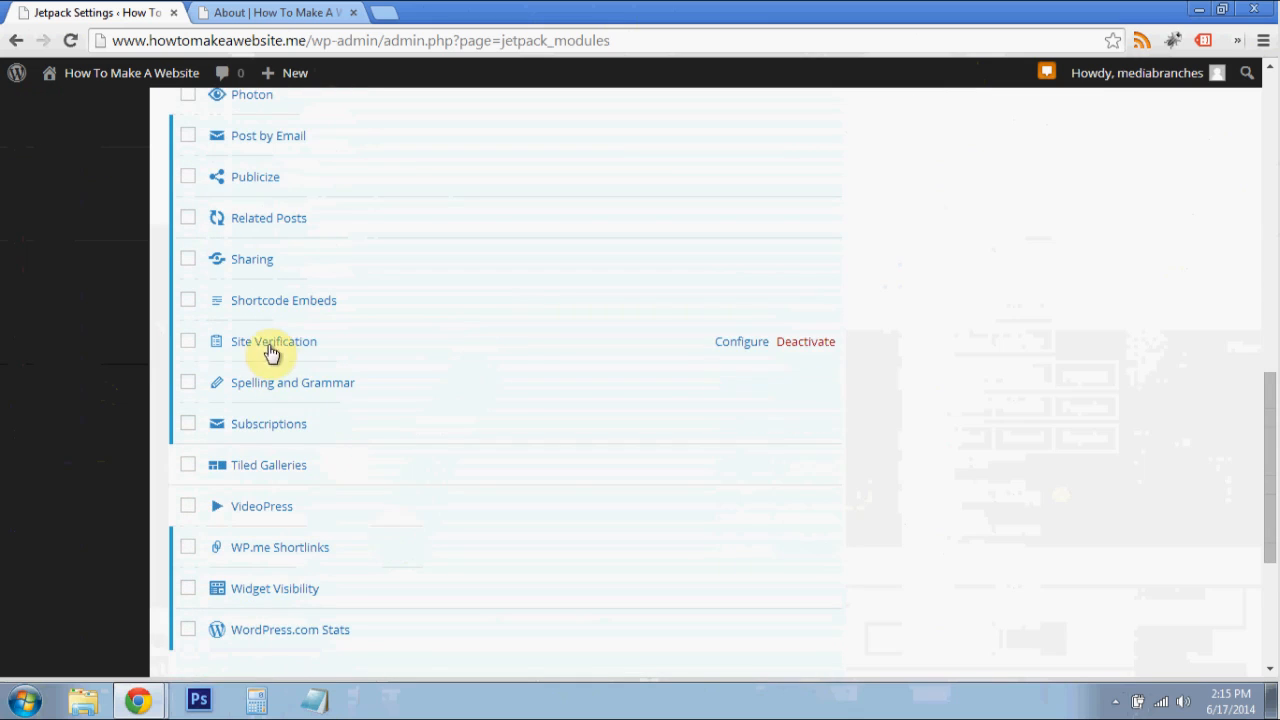
{"action": "left_click", "coordinate": [727, 348]}
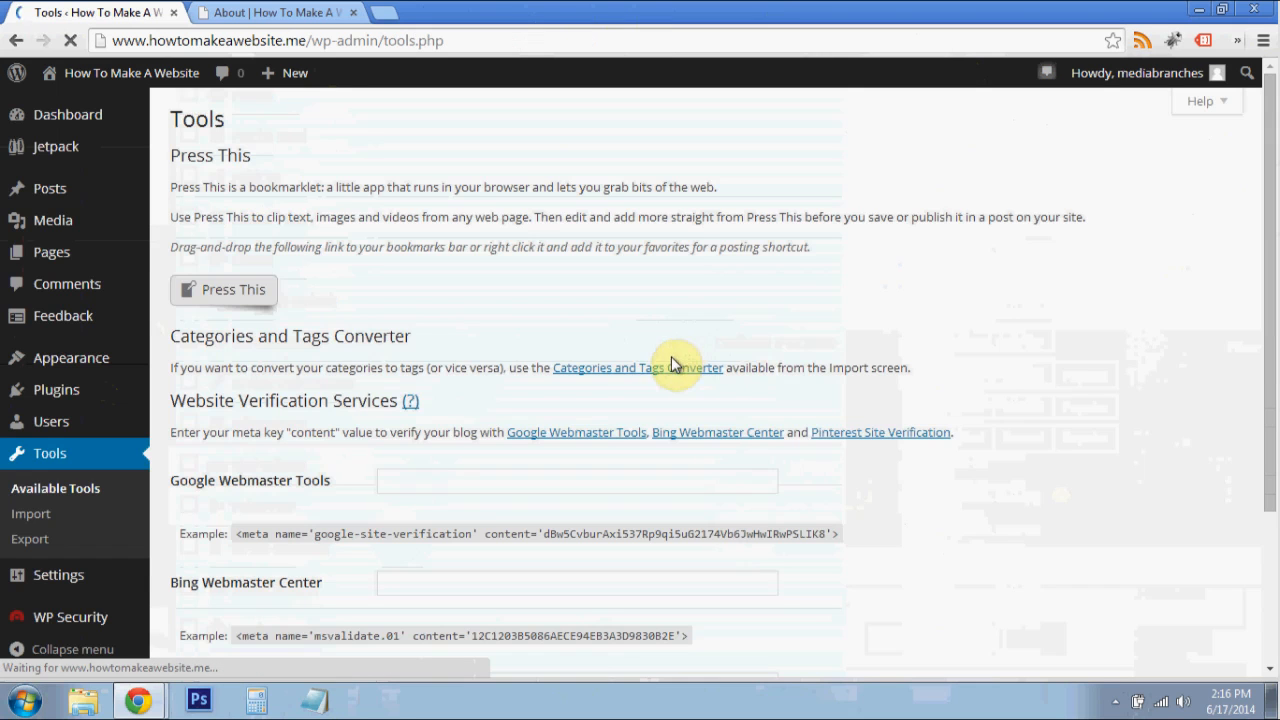
- Examine the Website Verification Services fields for Google Webmaster Tools, Bing Webmaster Center and Pinterest Site Verification
{"action": "scroll", "coordinate": [465, 294], "scroll_direction": "down", "scroll_amount": 3}
{"action": "scroll", "coordinate": [465, 294], "scroll_direction": "up", "scroll_amount": 1}
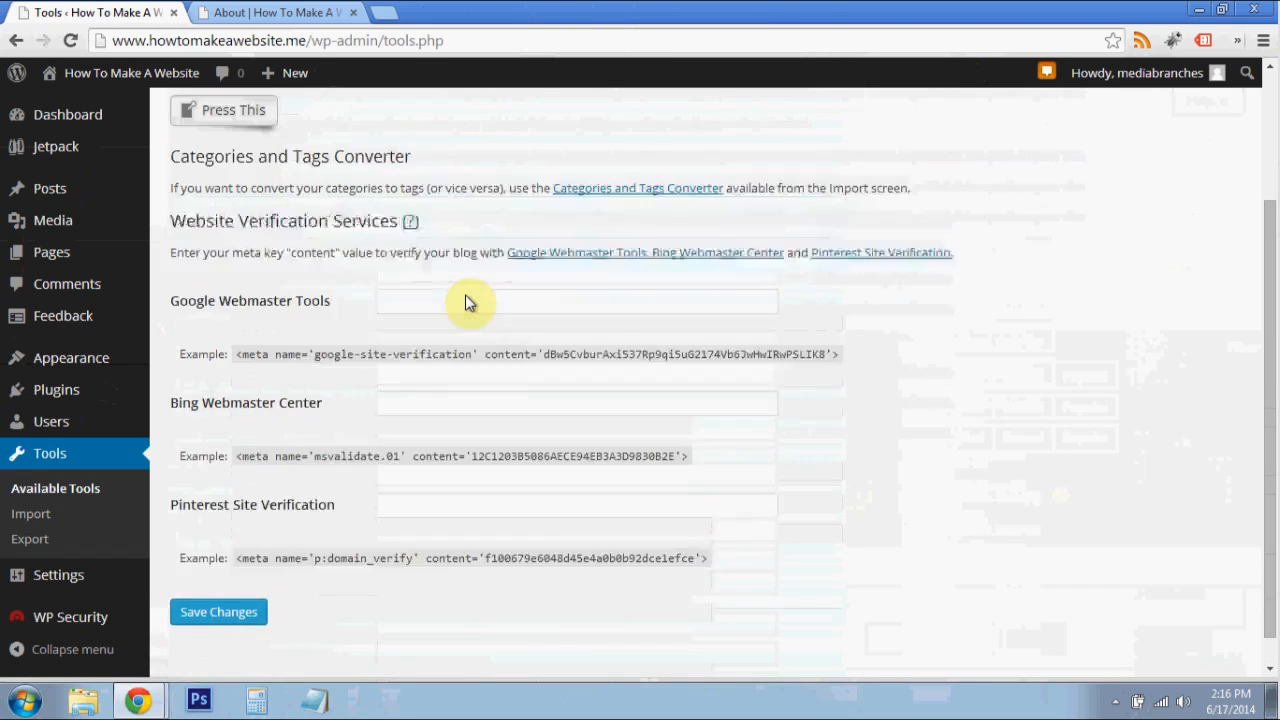
{"action": "left_click_drag", "start_coordinate": [172, 331], "coordinate": [320, 323]}
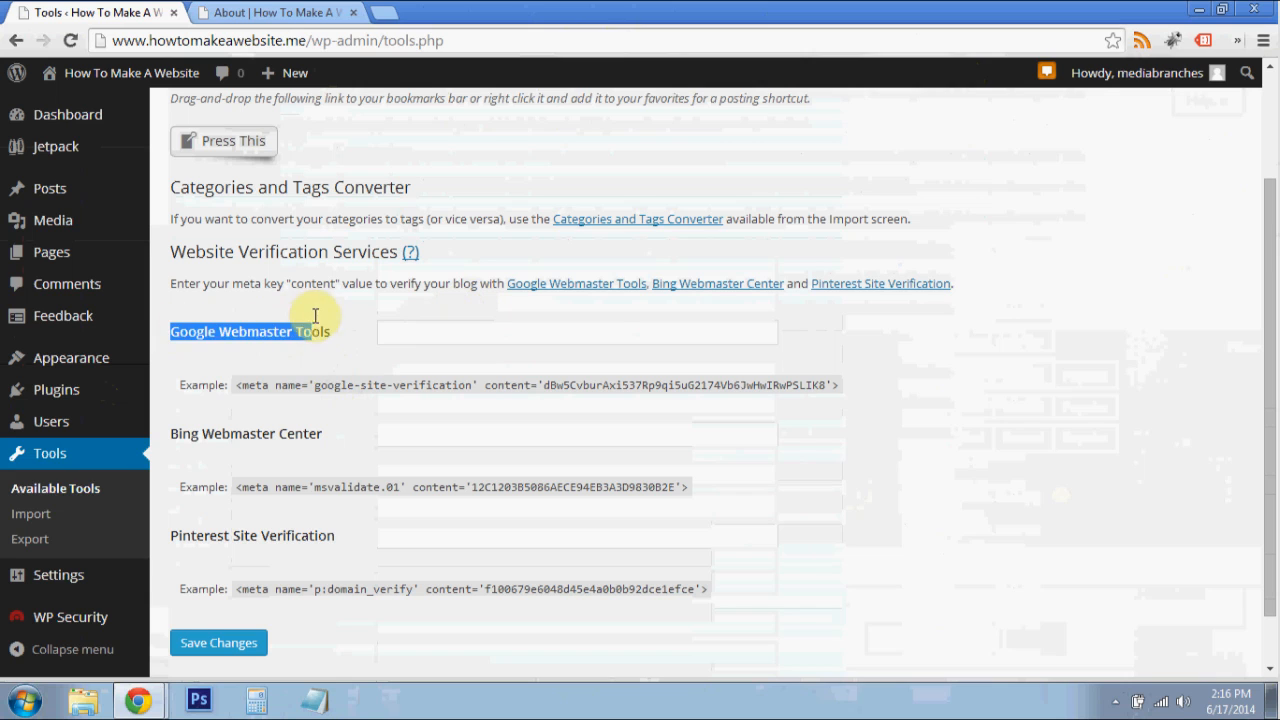
{"action": "left_click_drag", "start_coordinate": [340, 436], "coordinate": [172, 433]}
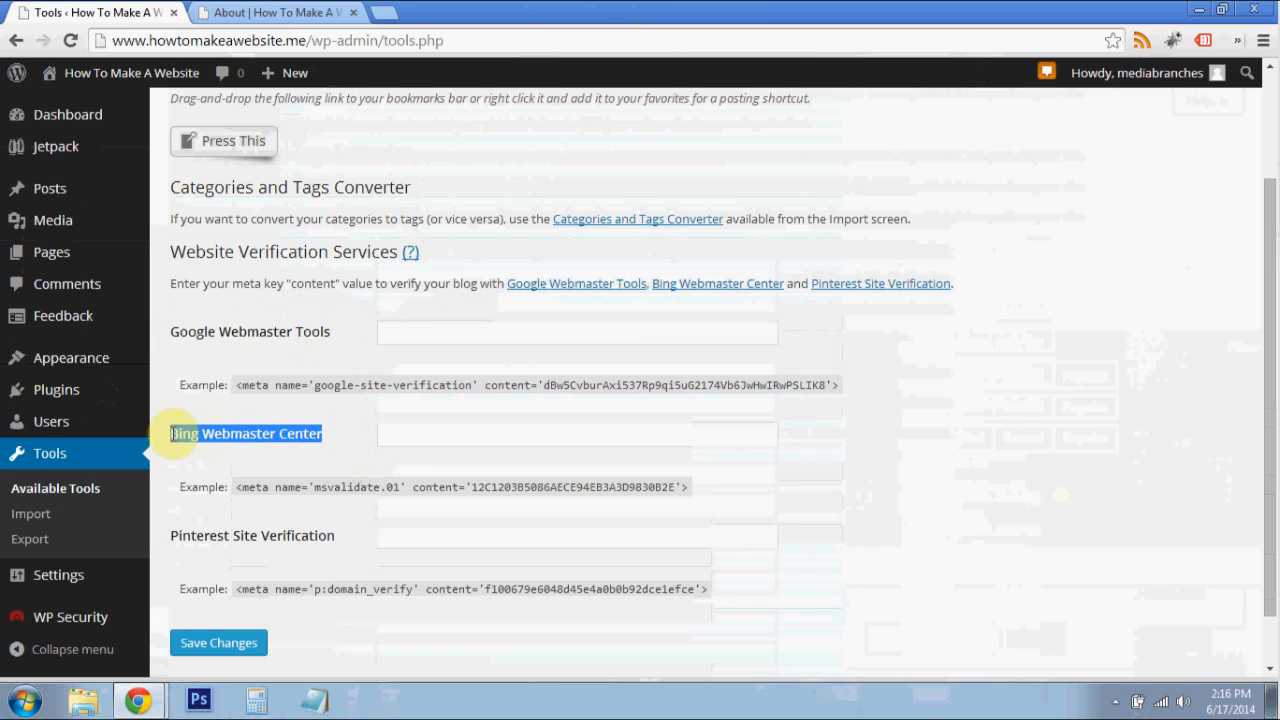
{"action": "mouse_move", "coordinate": [352, 538]}
{"action": "left_mouse_down"}
{"action": "mouse_move", "coordinate": [177, 536]}
{"action": "mouse_move", "coordinate": [338, 530]}
{"action": "left_mouse_up"}
{"action": "left_click", "coordinate": [185, 535]}
{"action": "left_click", "coordinate": [369, 560]}
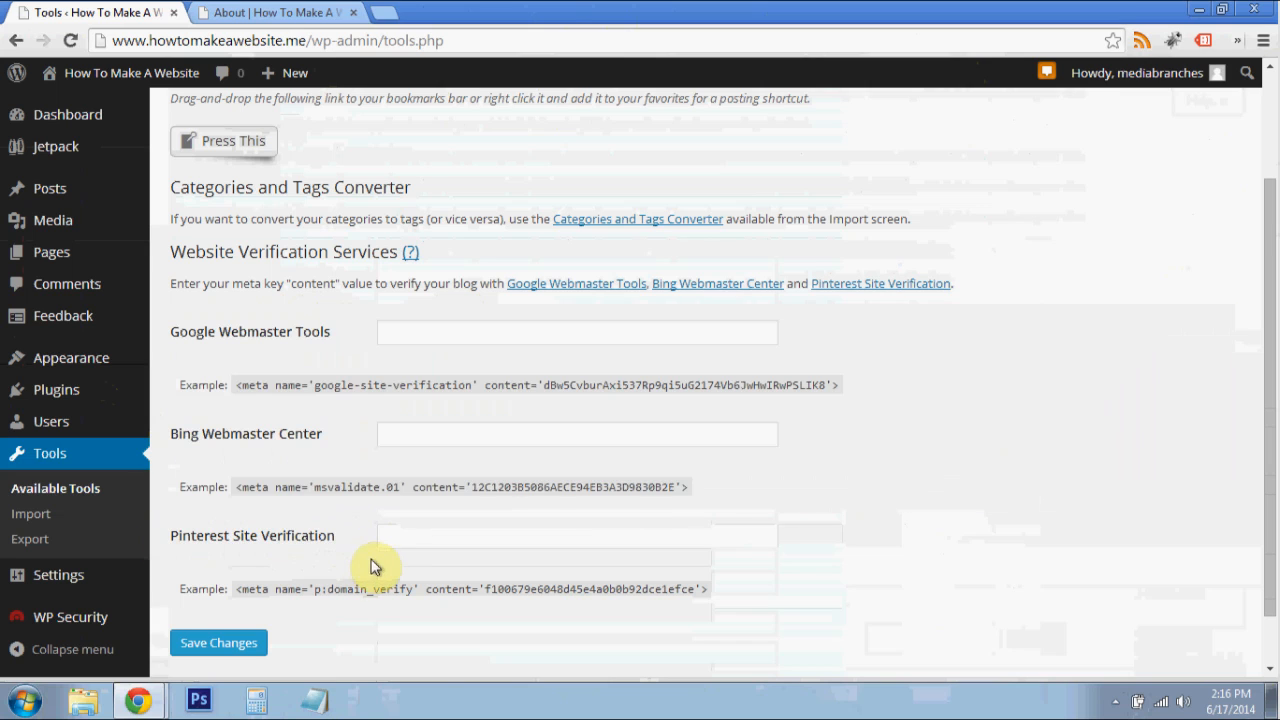
{"action": "left_click", "coordinate": [436, 338]}
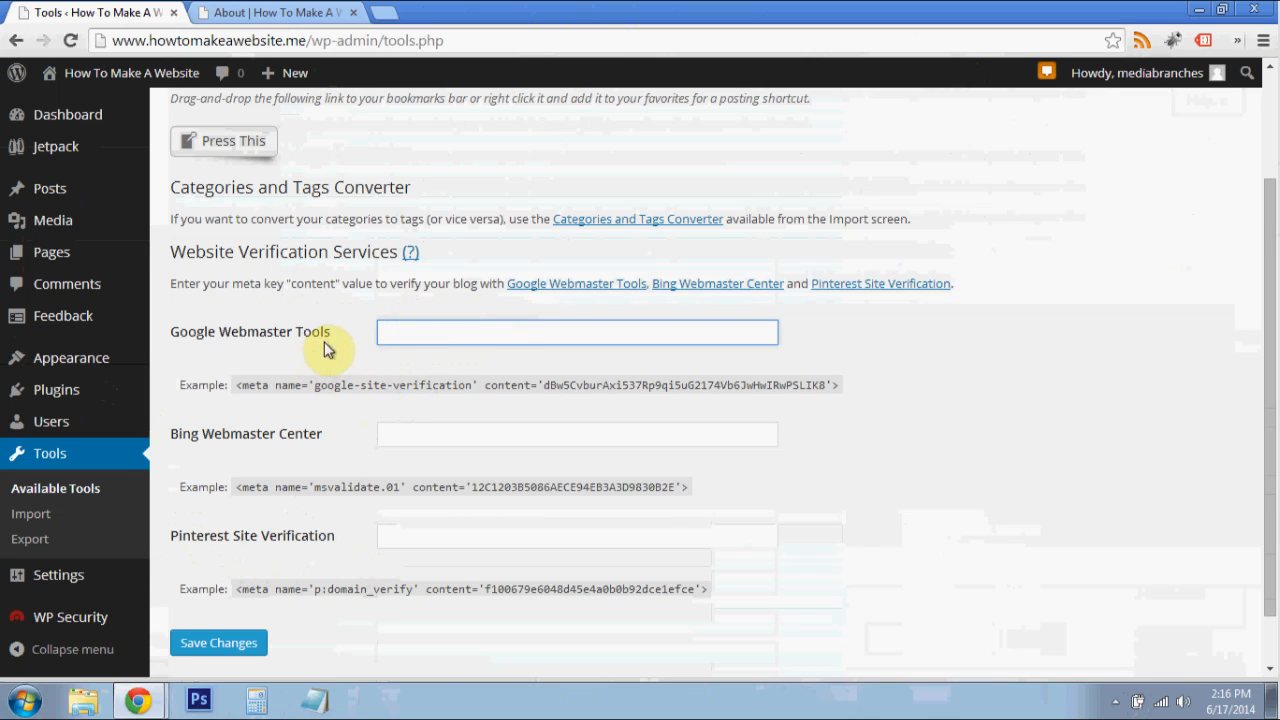
- Search the web for "googlw webmaster" in a new tab, open the Google Webmasters site and sign in to Webmaster Tools
{"action": "left_click", "coordinate": [386, 12]}
{"action": "type", "text": "googlw webs"}
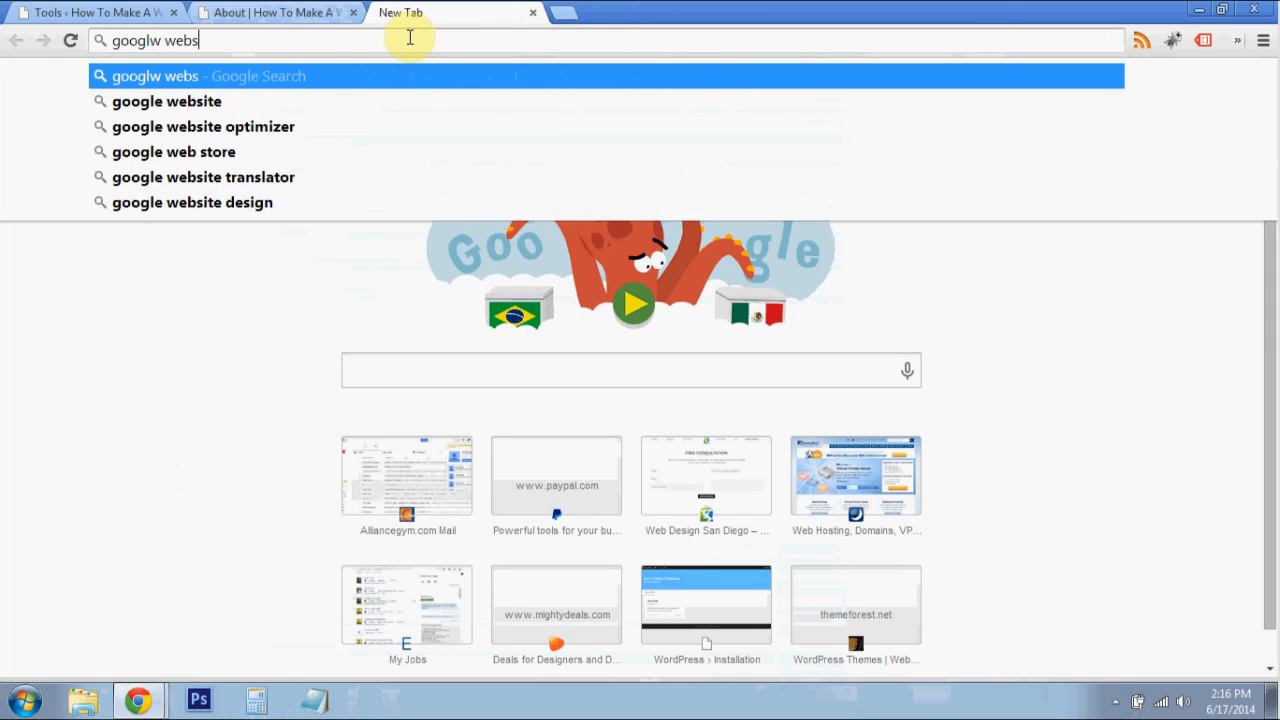
{"action": "type", "text": "master"}
{"action": "key", "text": "Return"}
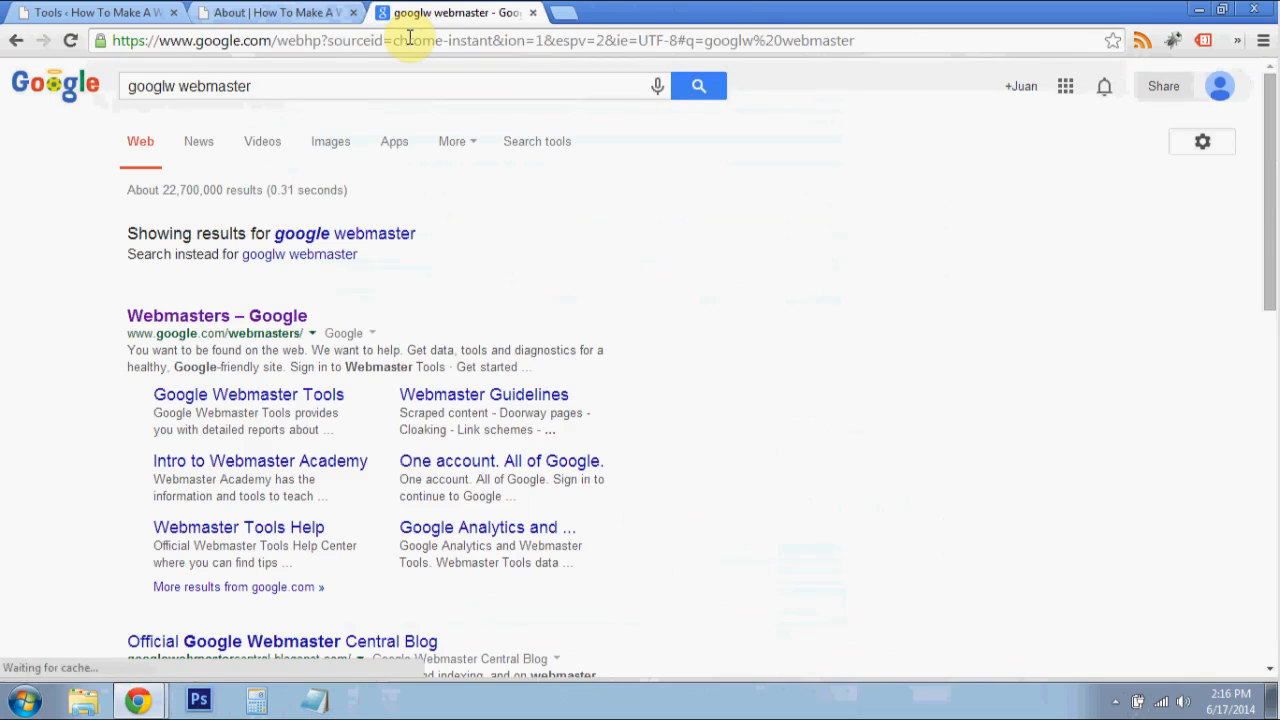
{"action": "scroll", "coordinate": [588, 412], "scroll_direction": "down", "scroll_amount": 1}
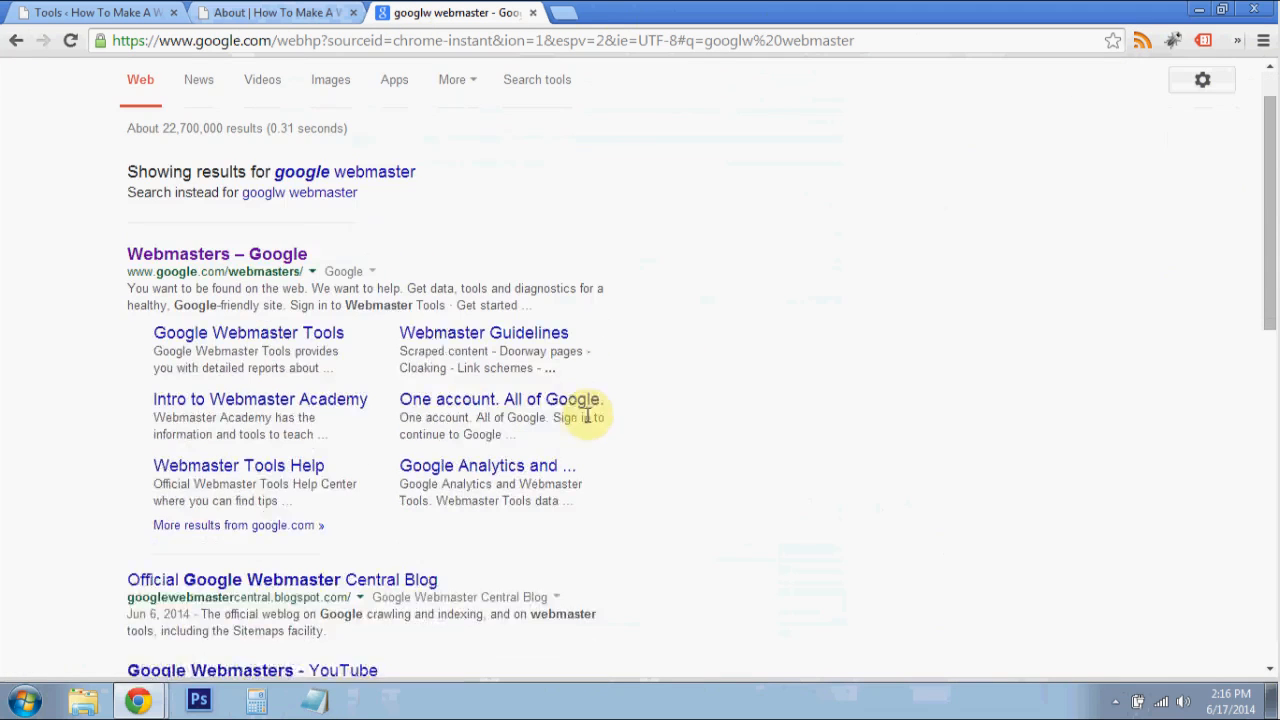
{"action": "left_click", "coordinate": [258, 258]}
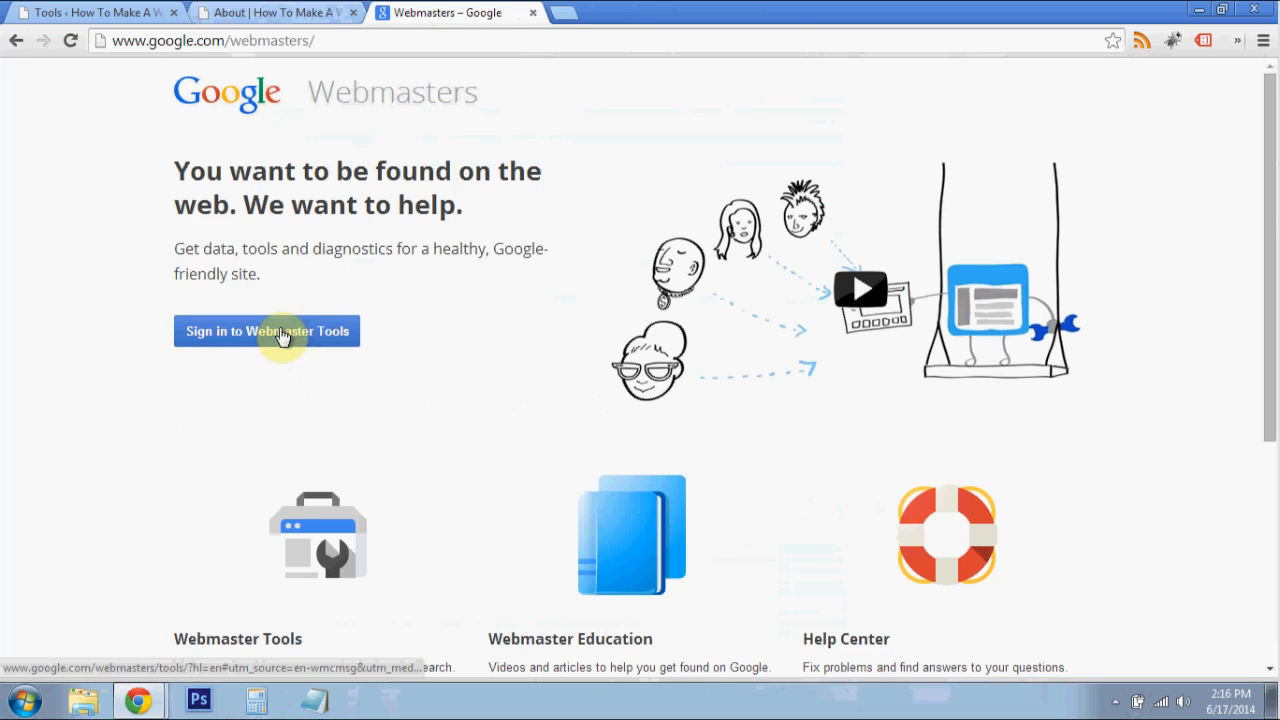
{"action": "left_click", "coordinate": [266, 338]}
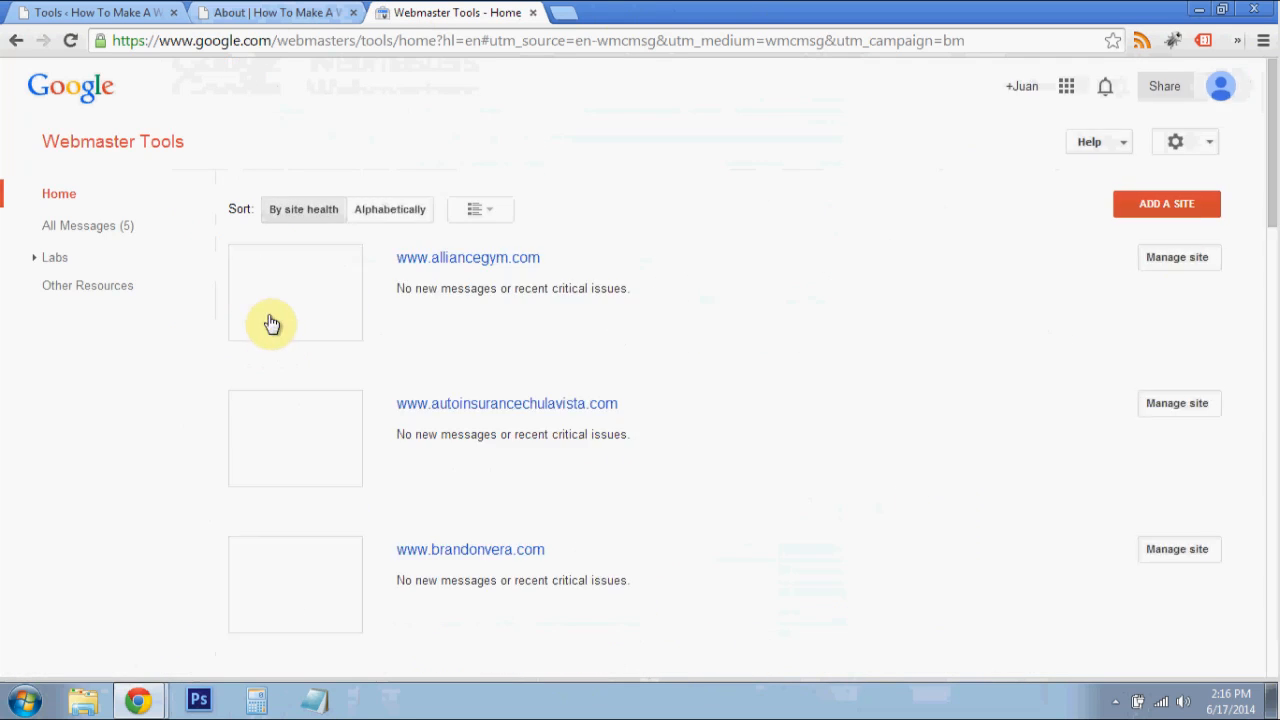
- Start adding a site in Webmaster Tools and copy the home page address from the live site
{"action": "left_click", "coordinate": [1152, 204]}
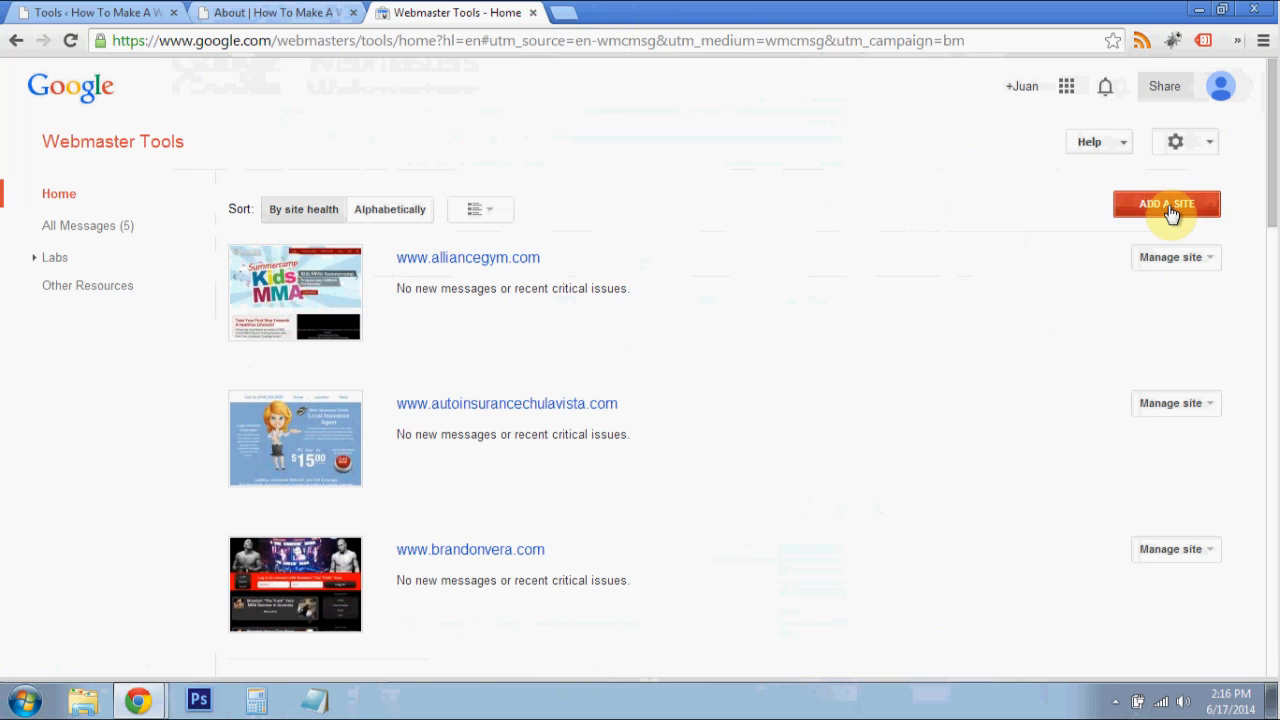
{"action": "left_click", "coordinate": [279, 12]}
{"action": "scroll", "coordinate": [261, 418], "scroll_direction": "down", "scroll_amount": 3}
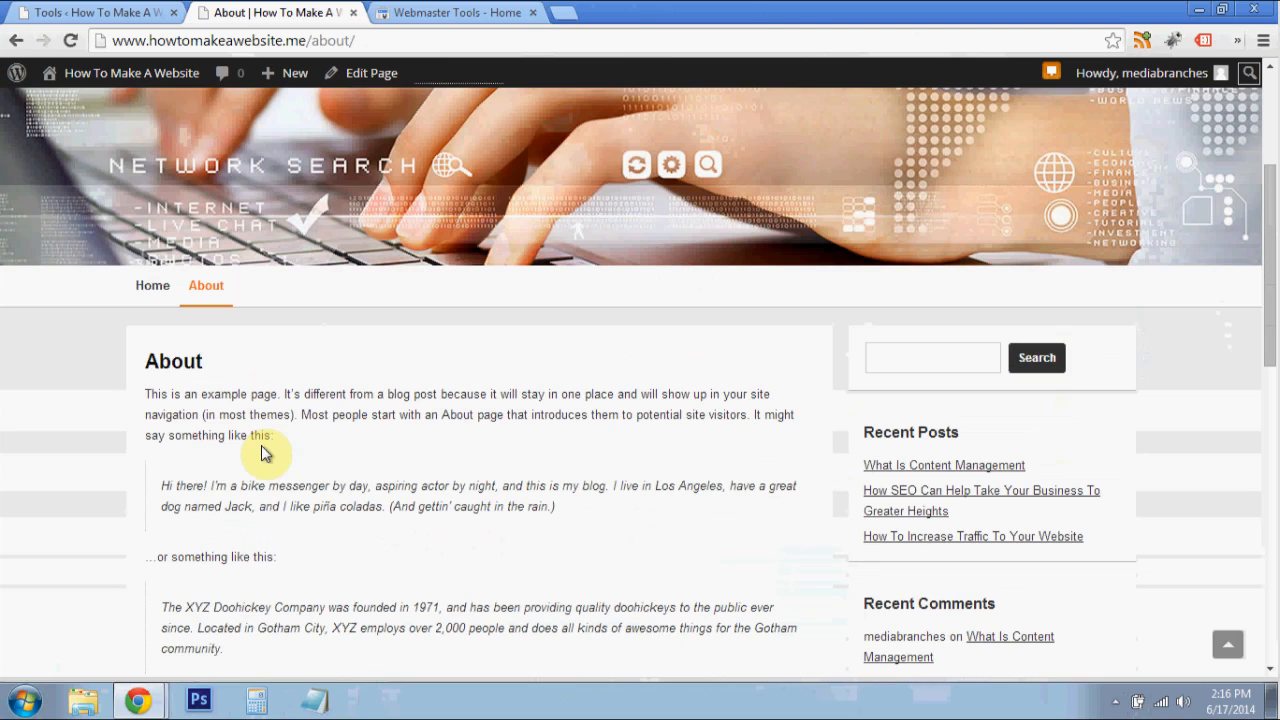
{"action": "left_click", "coordinate": [152, 287]}
{"action": "scroll", "coordinate": [521, 253], "scroll_direction": "up", "scroll_amount": 2}
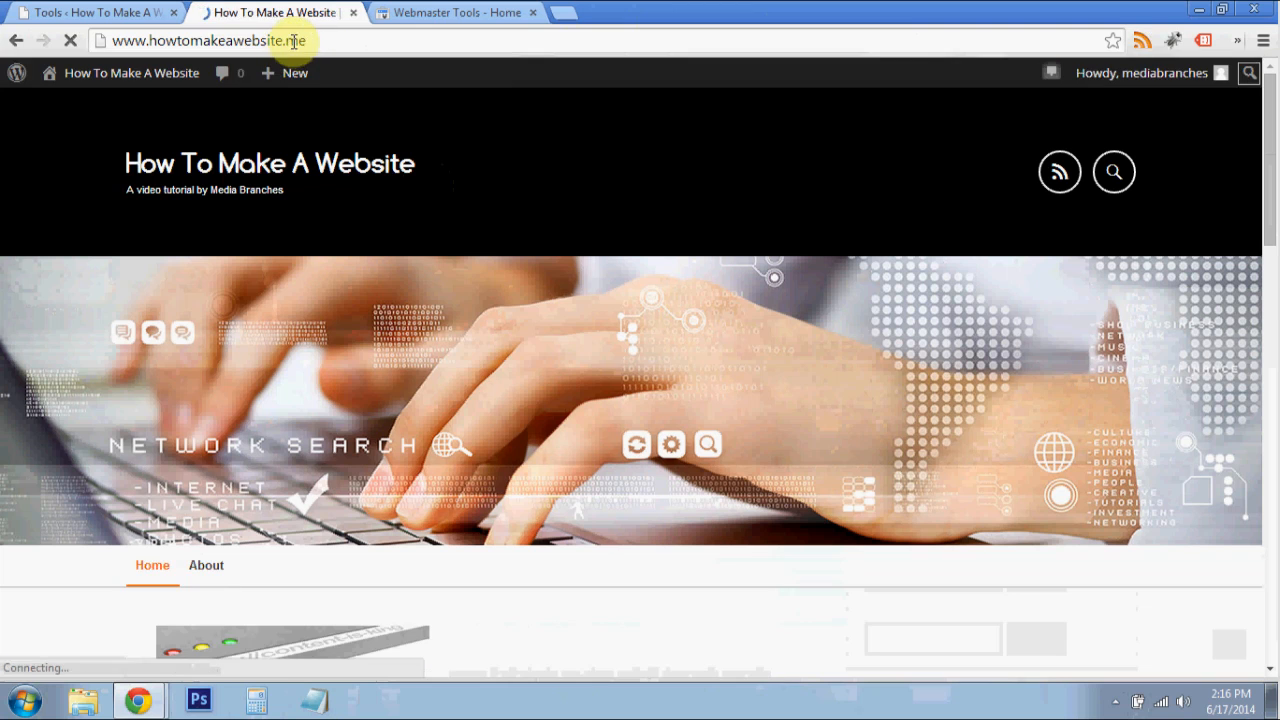
{"action": "left_click", "coordinate": [293, 40]}
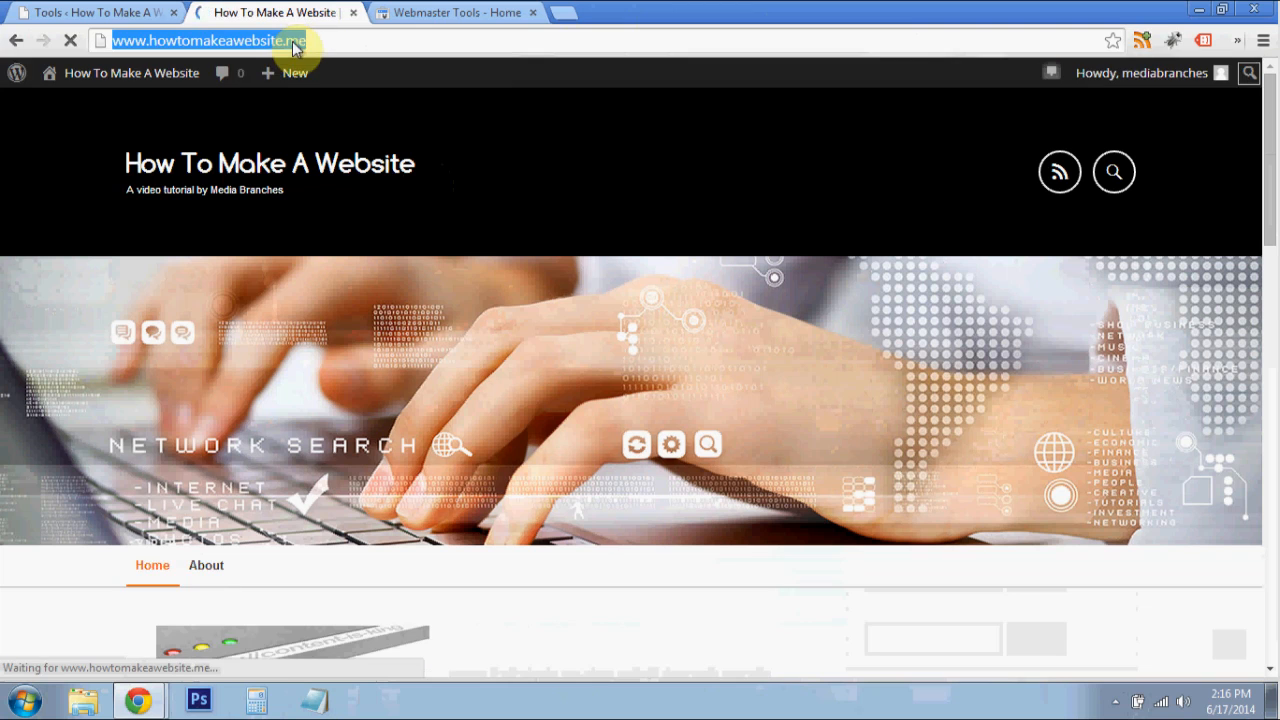
{"action": "right_click", "coordinate": [300, 40]}
{"action": "left_click", "coordinate": [334, 105]}
{"action": "left_click", "coordinate": [414, 13]}
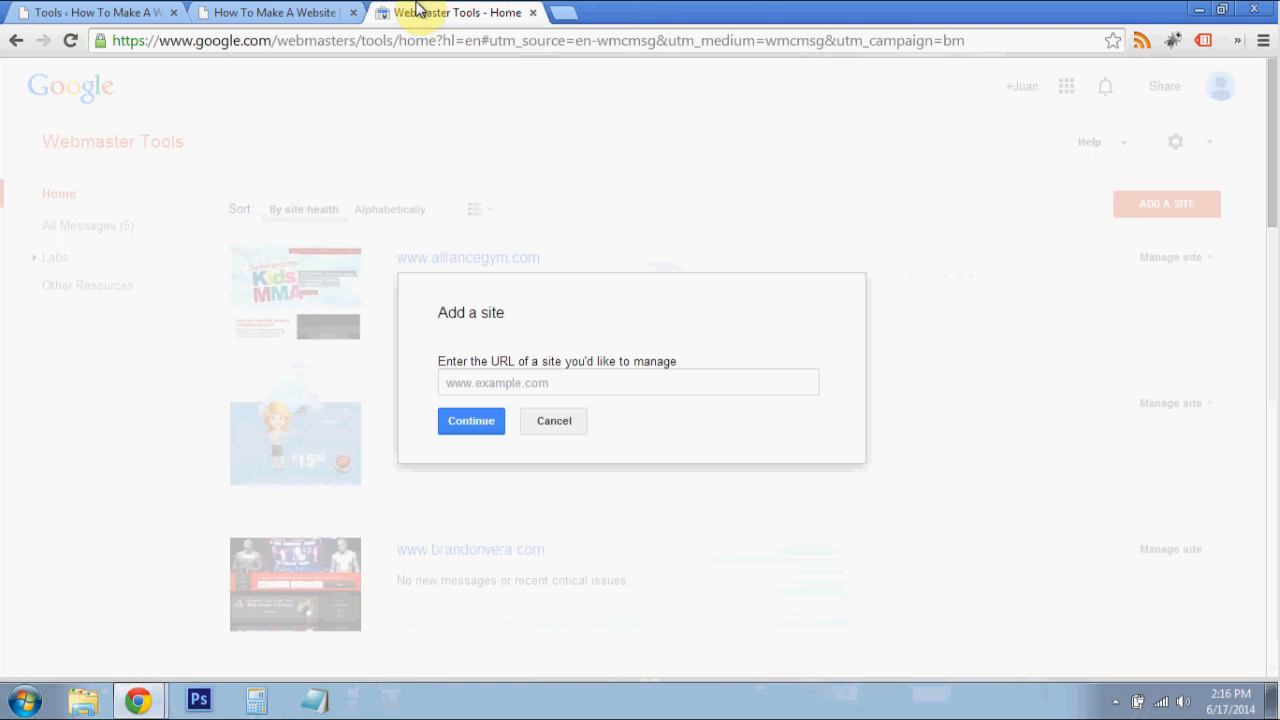
{"action": "left_click", "coordinate": [566, 393]}
{"action": "right_click", "coordinate": [566, 393]}
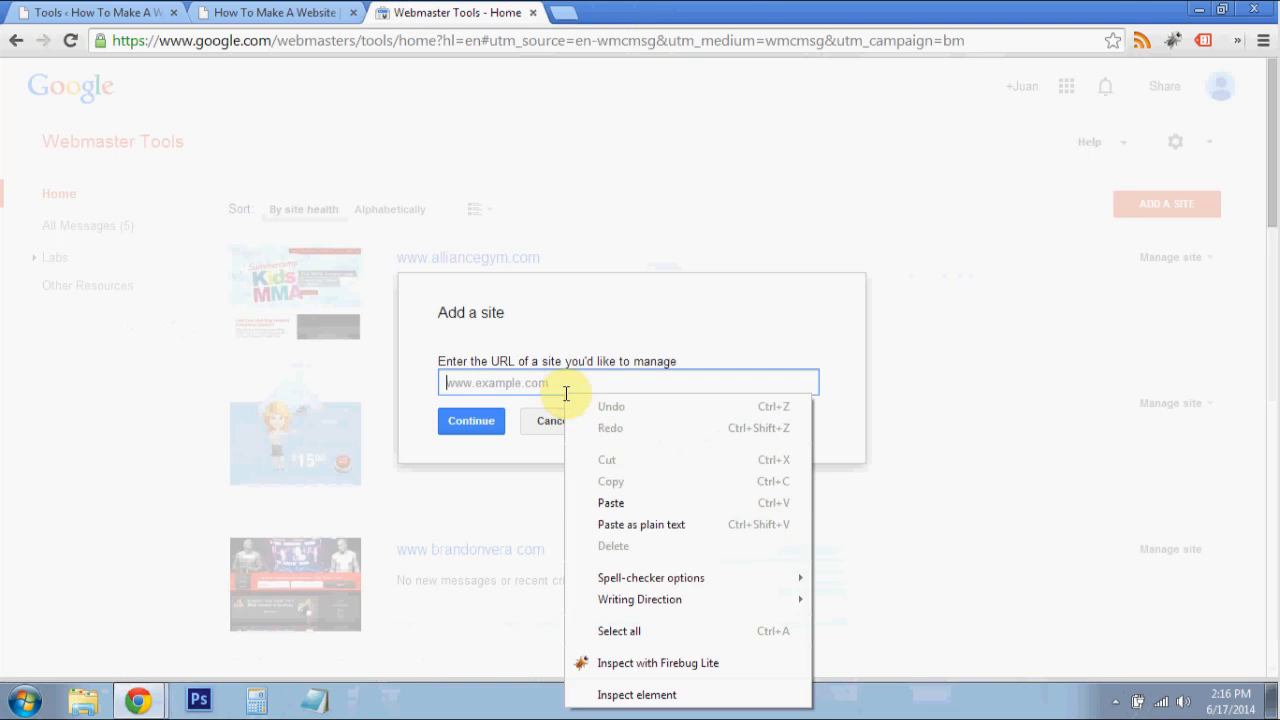
{"action": "left_click", "coordinate": [610, 503]}
{"action": "left_click", "coordinate": [471, 424]}
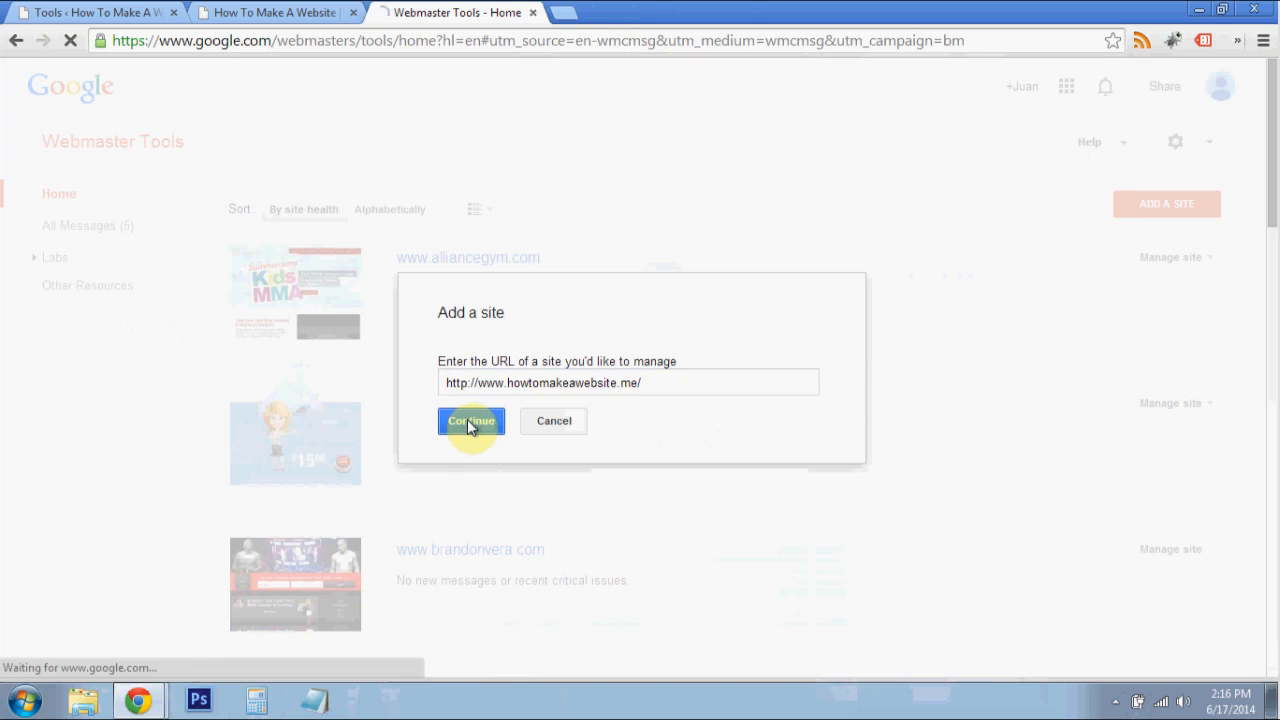
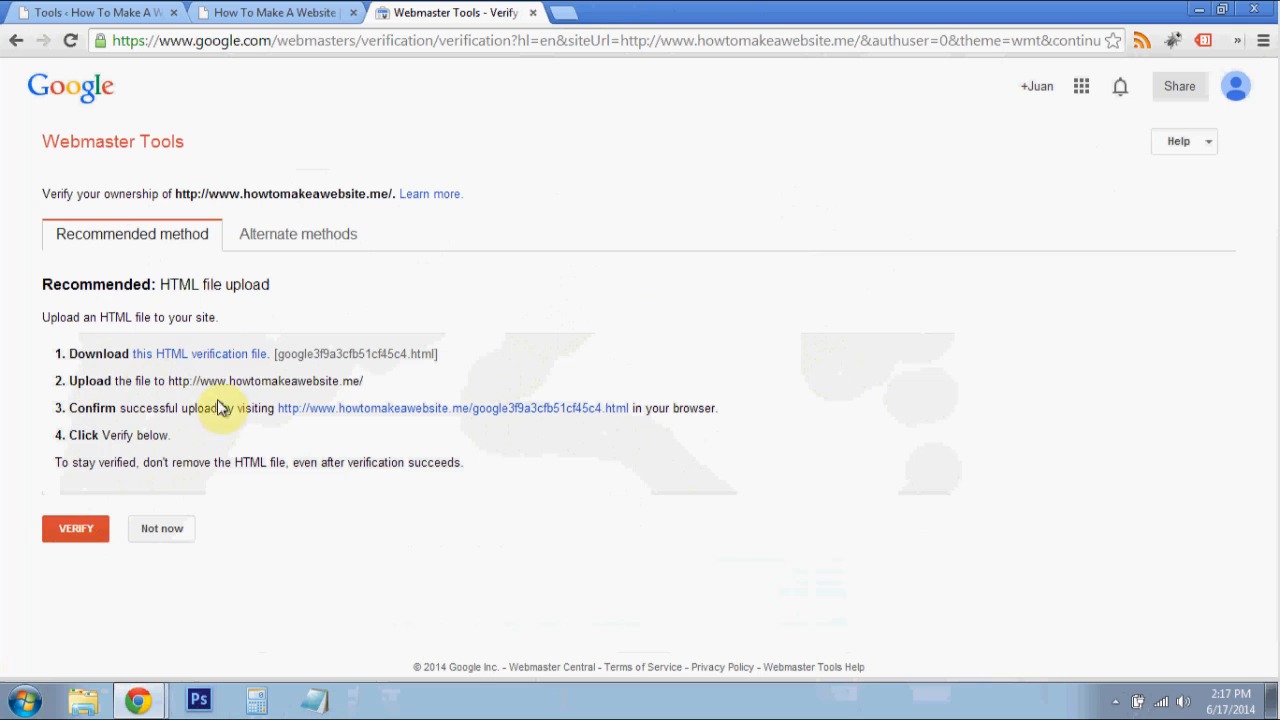
{"action": "left_click", "coordinate": [289, 238]}
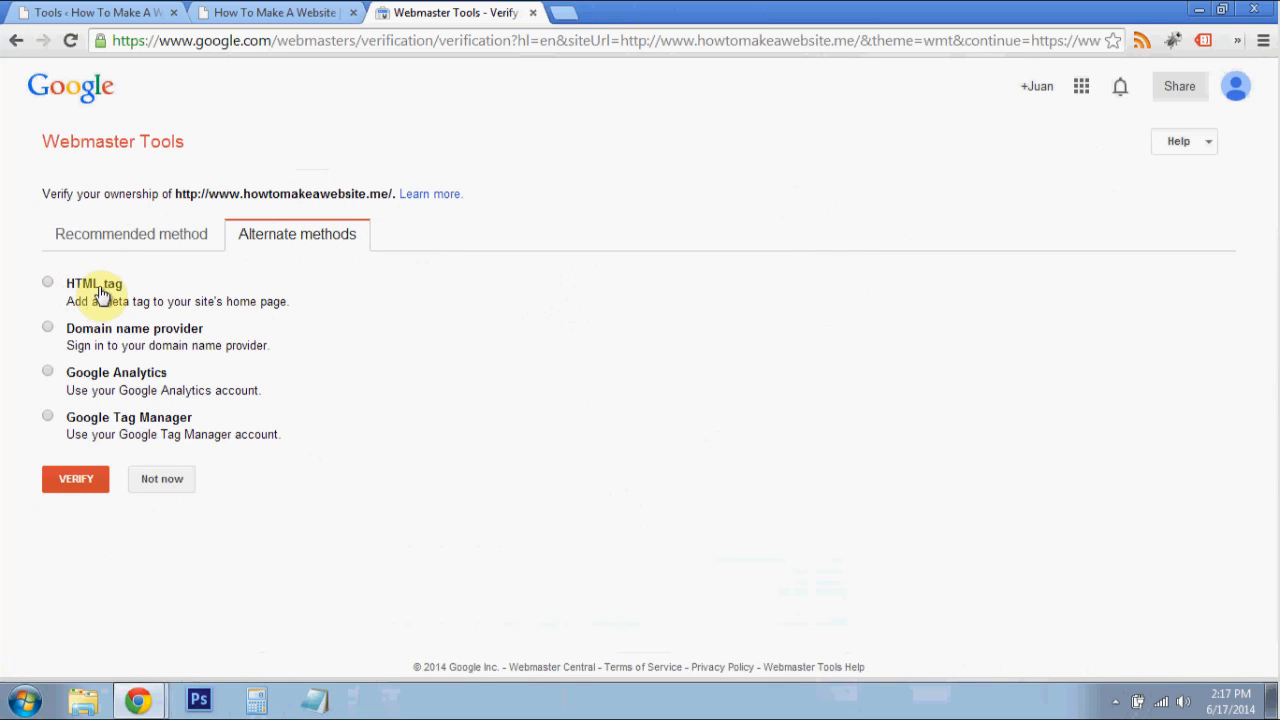
{"action": "left_click", "coordinate": [100, 293]}
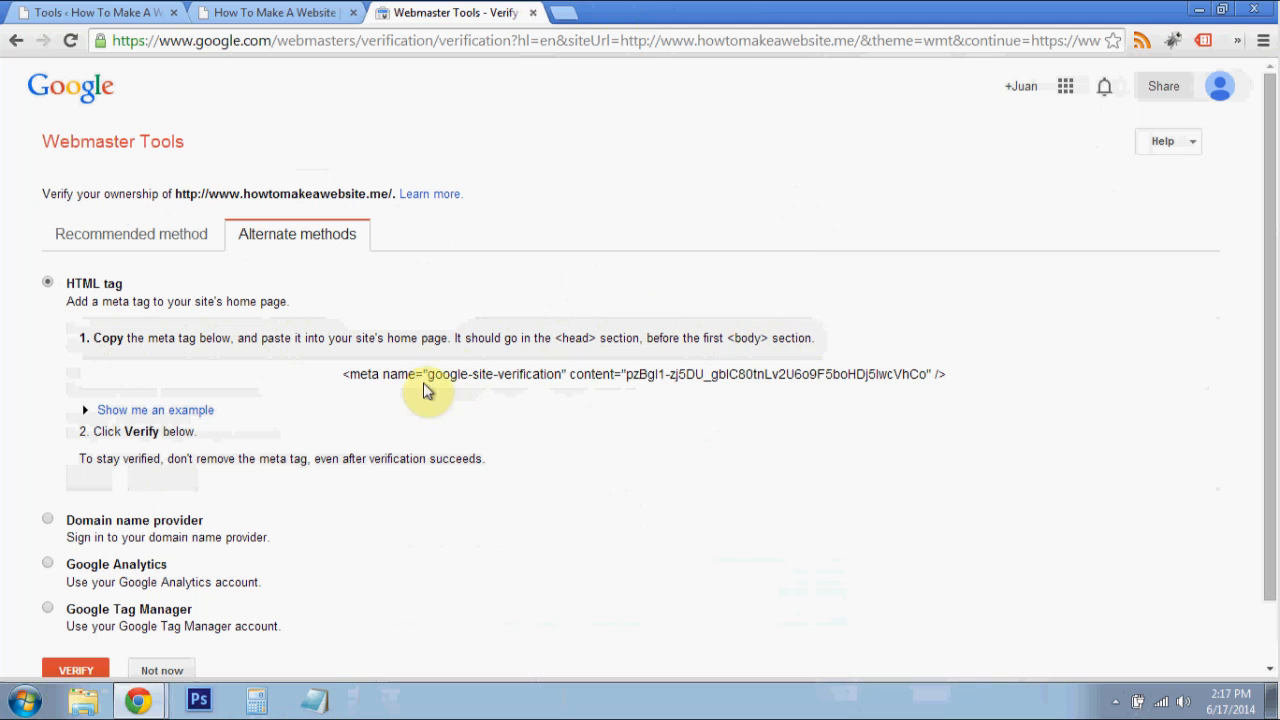
{"action": "left_click", "coordinate": [502, 377]}
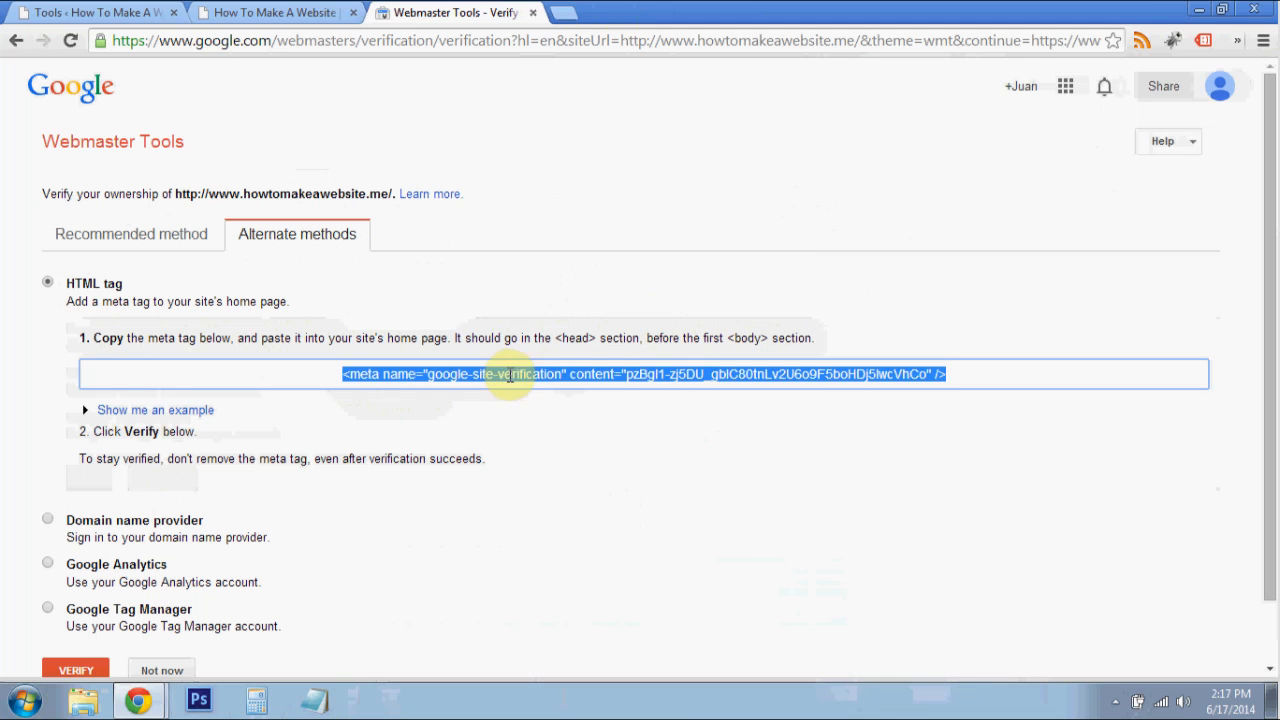
{"action": "left_click", "coordinate": [700, 391]}
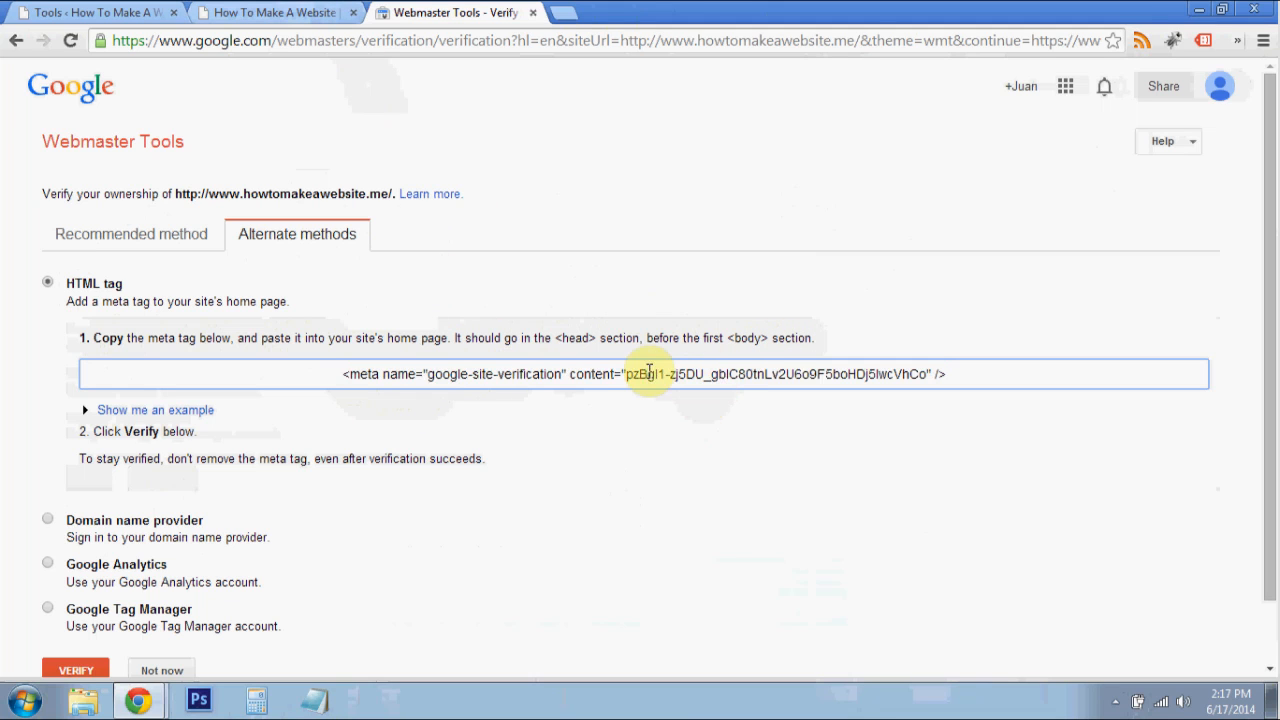
{"action": "left_click_drag", "start_coordinate": [648, 378], "coordinate": [913, 373]}
{"action": "left_click", "coordinate": [829, 380]}
{"action": "right_click", "coordinate": [810, 378]}
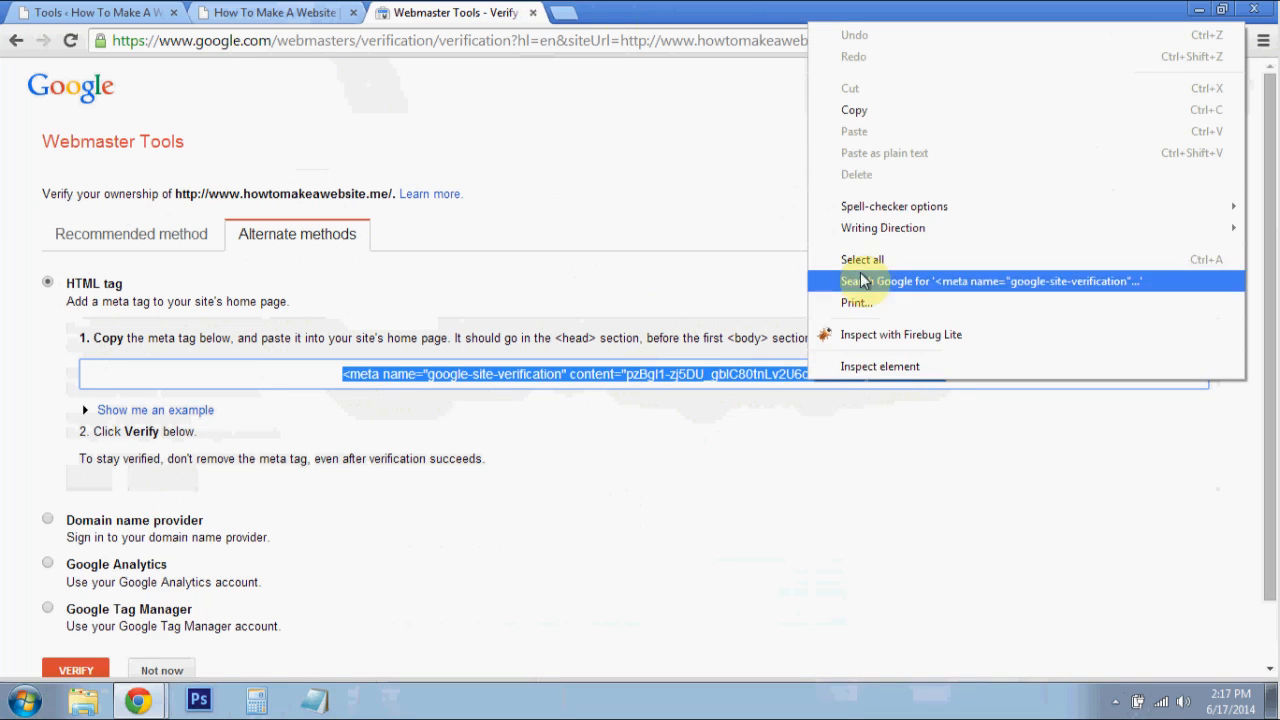
{"action": "left_click", "coordinate": [866, 110]}
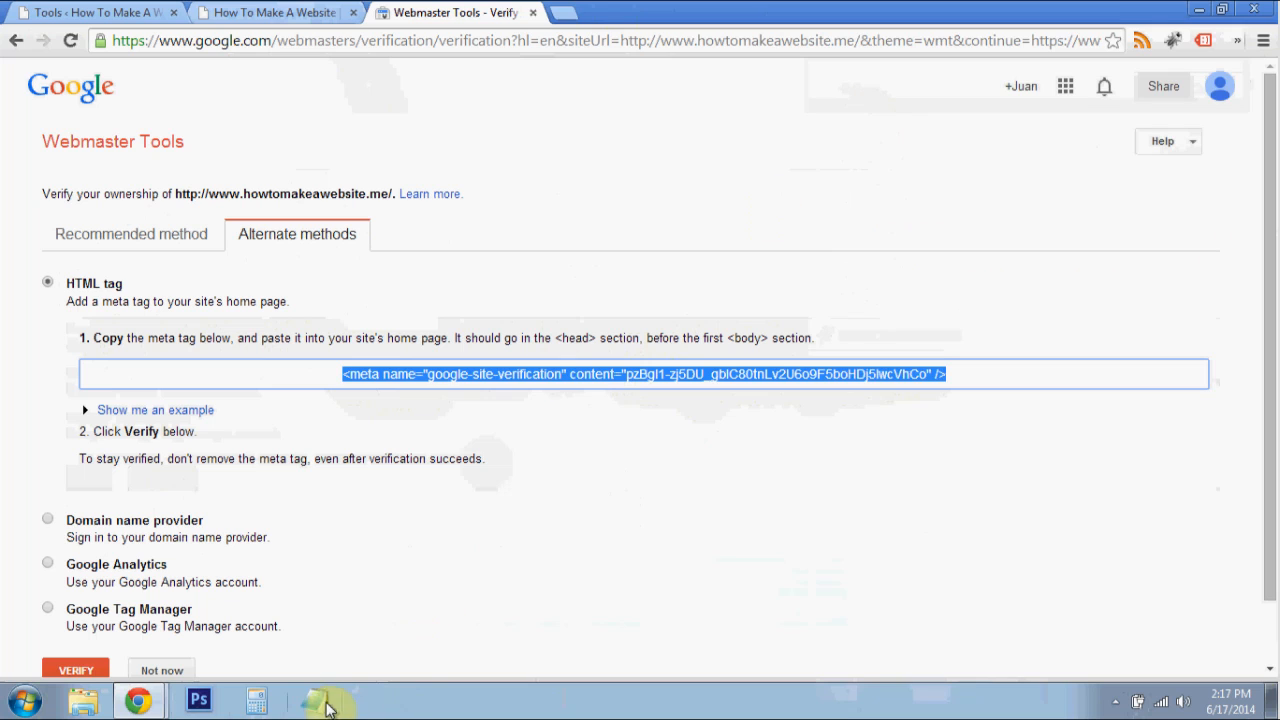
- Switch to Notepad, paste the meta tag into the blank document and copy only the verification code from its content attribute
{"action": "left_click", "coordinate": [313, 703]}
{"action": "right_click", "coordinate": [278, 219]}
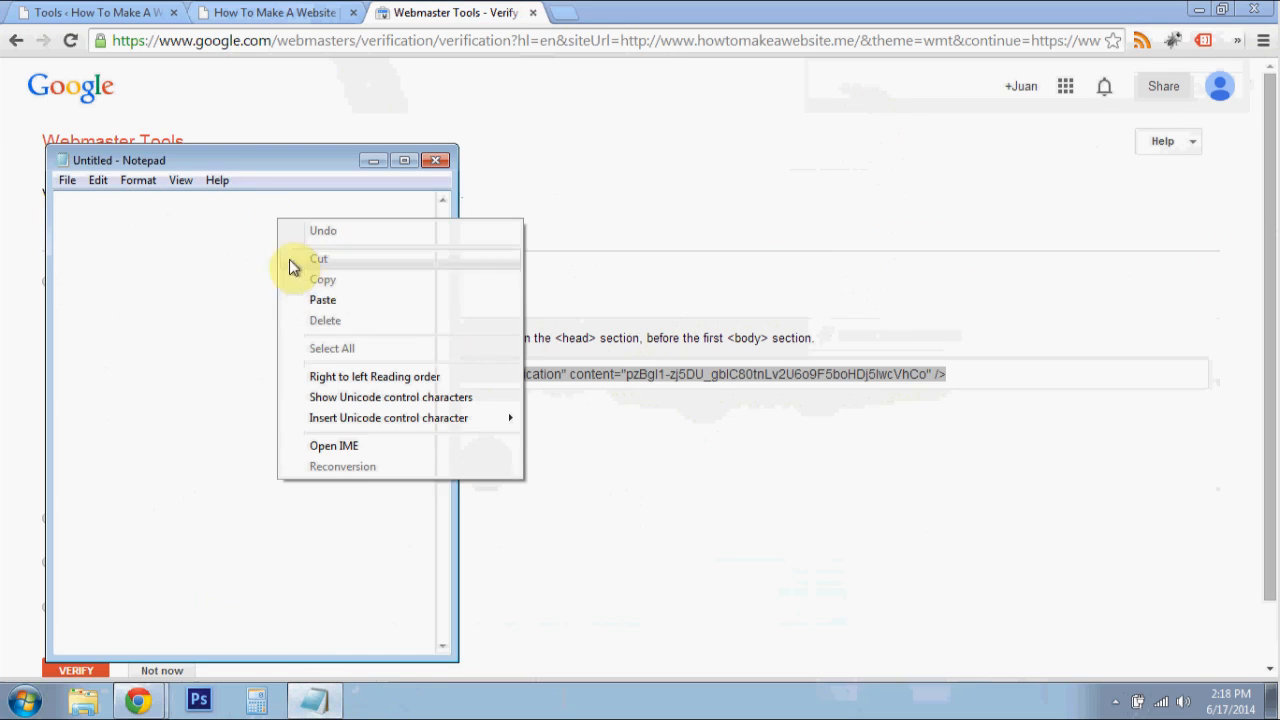
{"action": "left_click", "coordinate": [322, 300]}
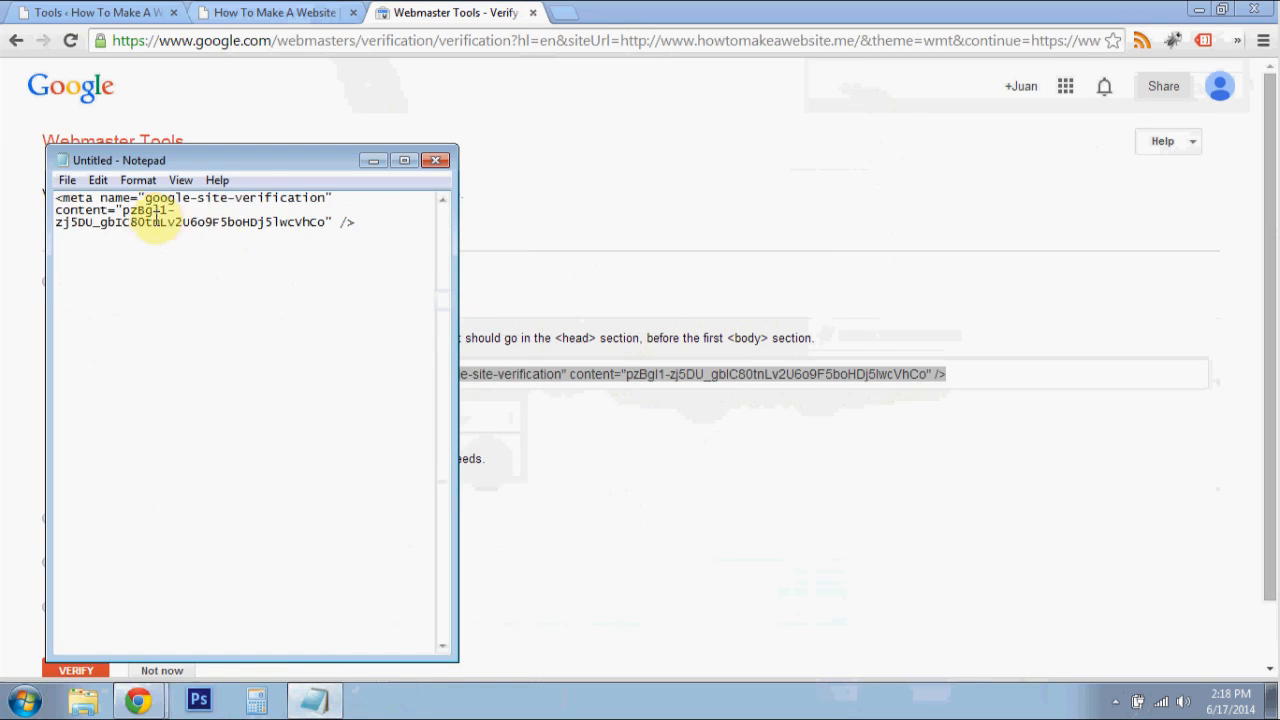
{"action": "left_click_drag", "start_coordinate": [145, 218], "coordinate": [321, 226]}
{"action": "right_click", "coordinate": [299, 227]}
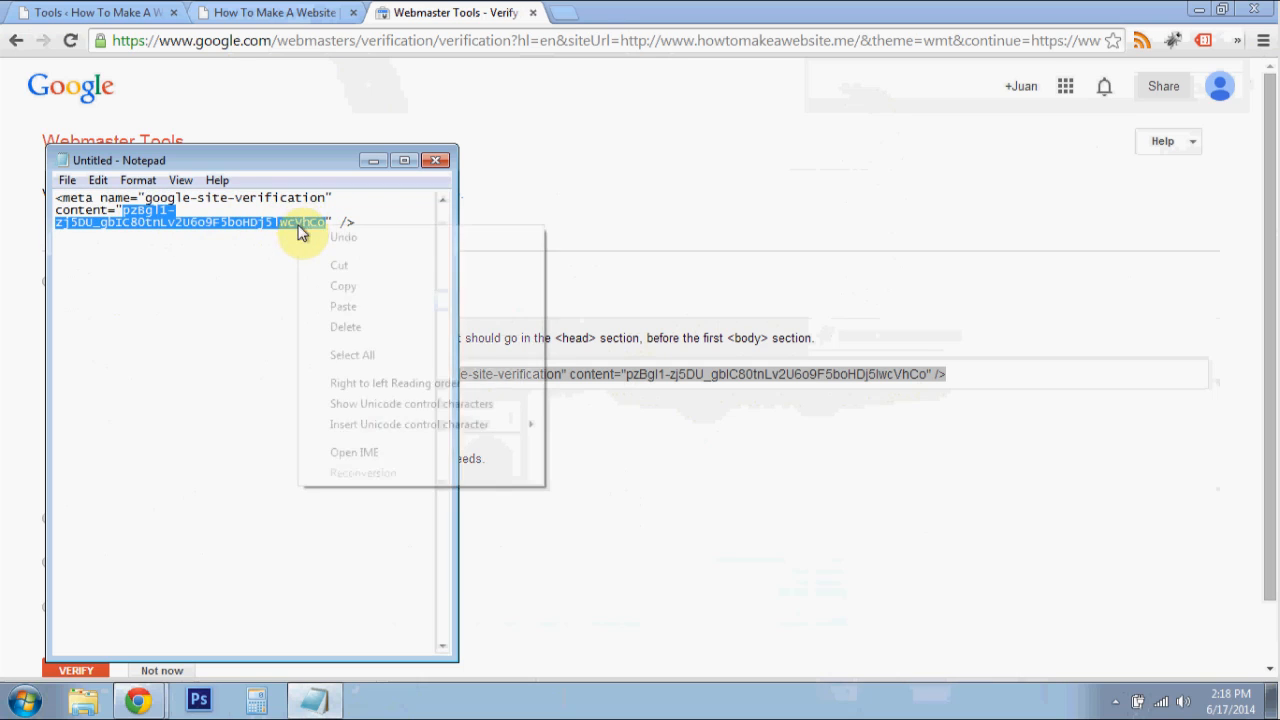
{"action": "left_click", "coordinate": [337, 295]}
- Return to the WordPress Available Tools page, paste the verification code into the Google Webmaster Tools field and save the changes
{"action": "left_click", "coordinate": [697, 209]}
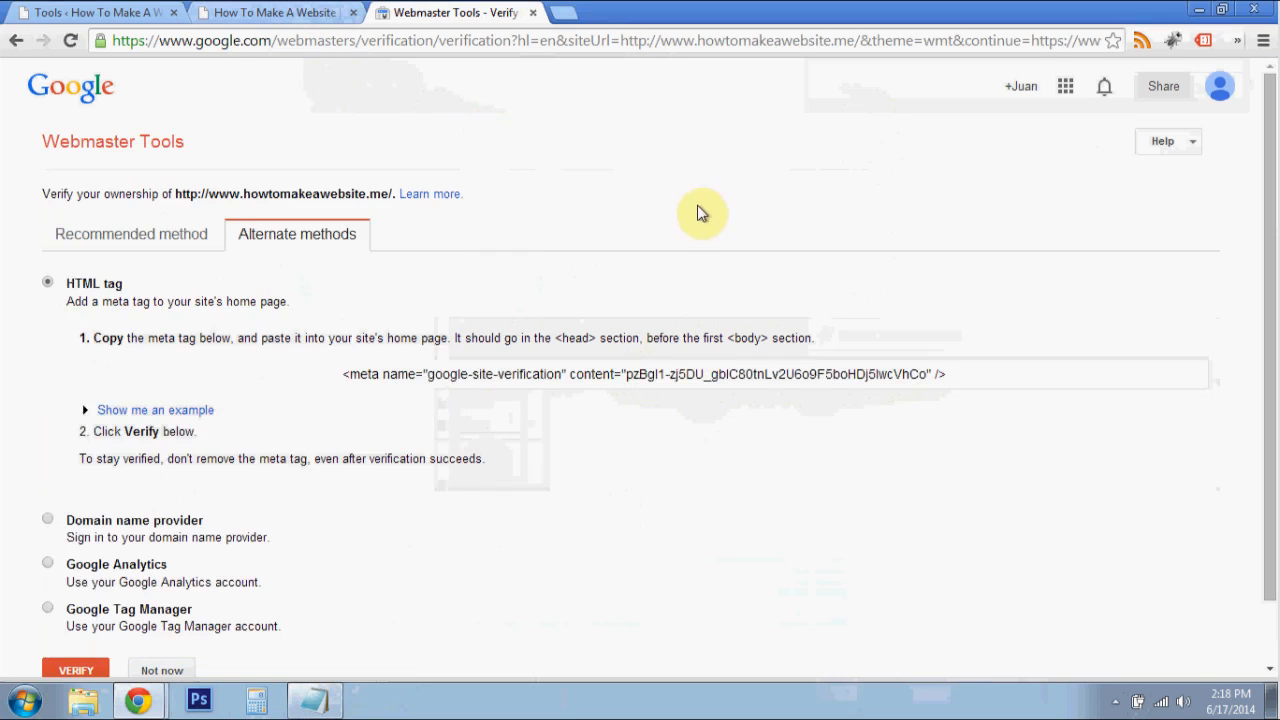
{"action": "left_click", "coordinate": [90, 12]}
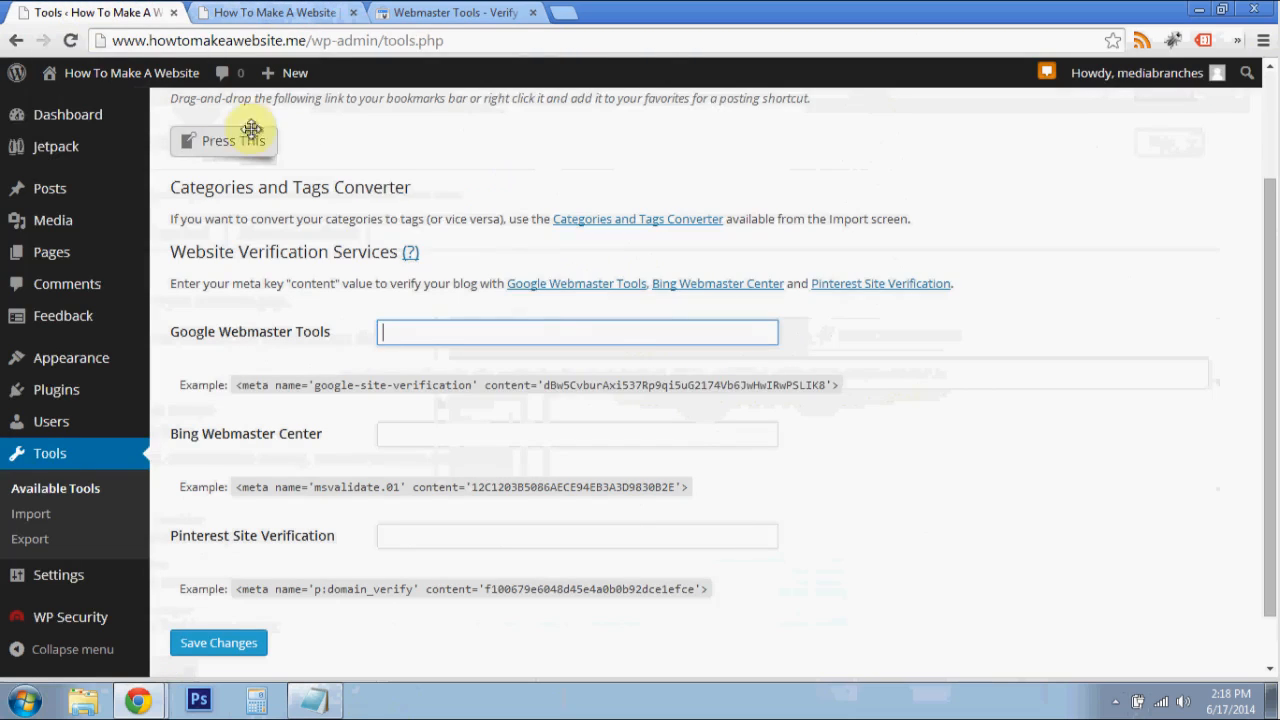
{"action": "right_click", "coordinate": [500, 337]}
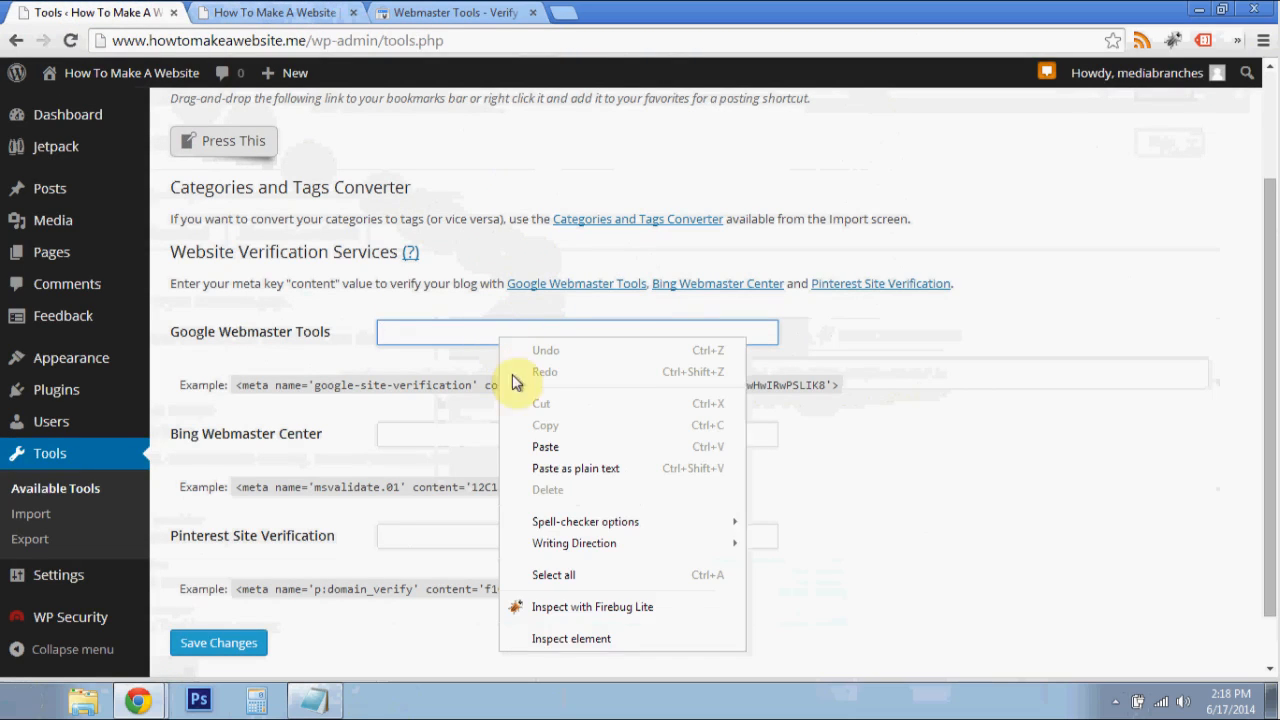
{"action": "left_click", "coordinate": [520, 447]}
{"action": "scroll", "coordinate": [408, 380], "scroll_direction": "down", "scroll_amount": 1}
{"action": "left_click", "coordinate": [420, 376]}
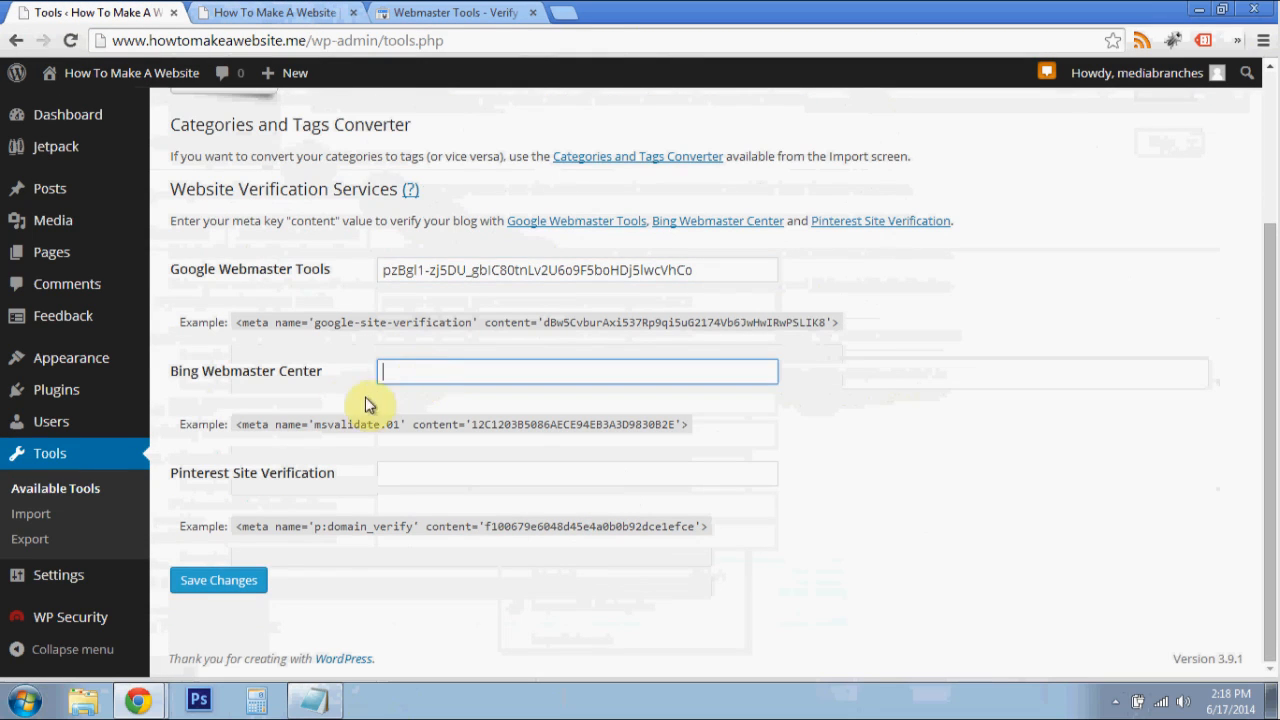
{"action": "left_click_drag", "start_coordinate": [330, 379], "coordinate": [309, 371]}
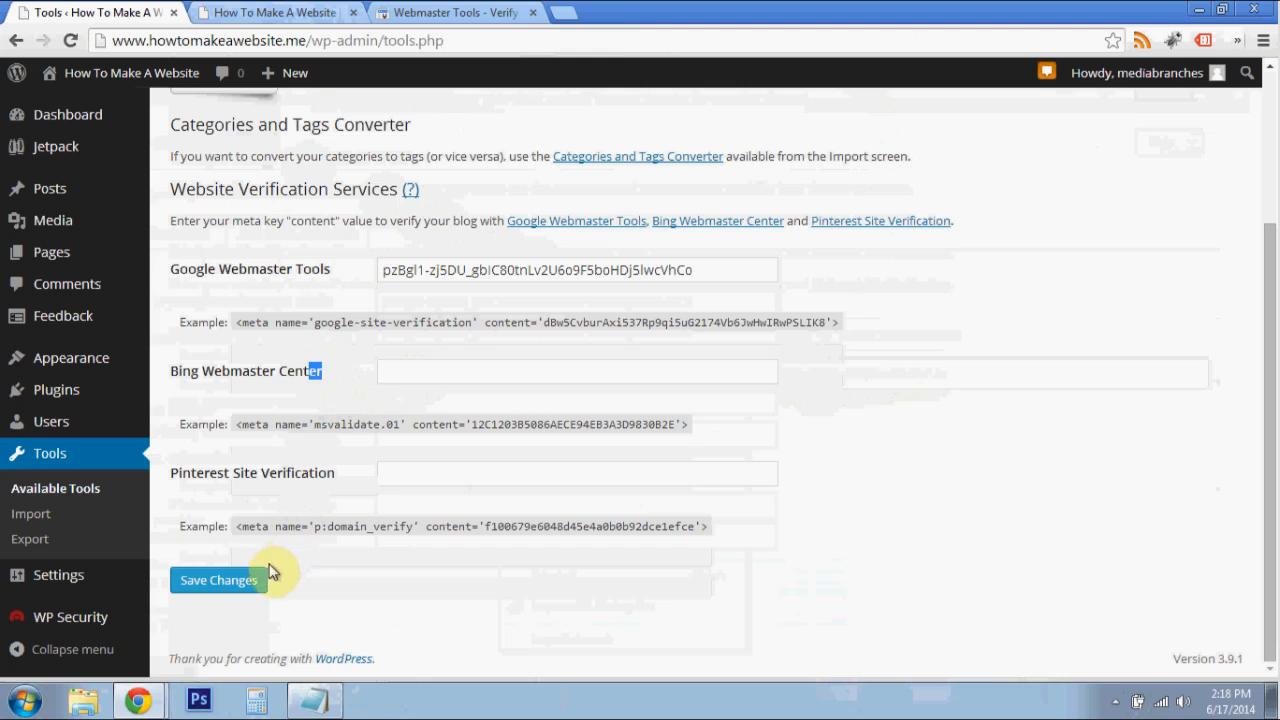
{"action": "left_click", "coordinate": [255, 578]}
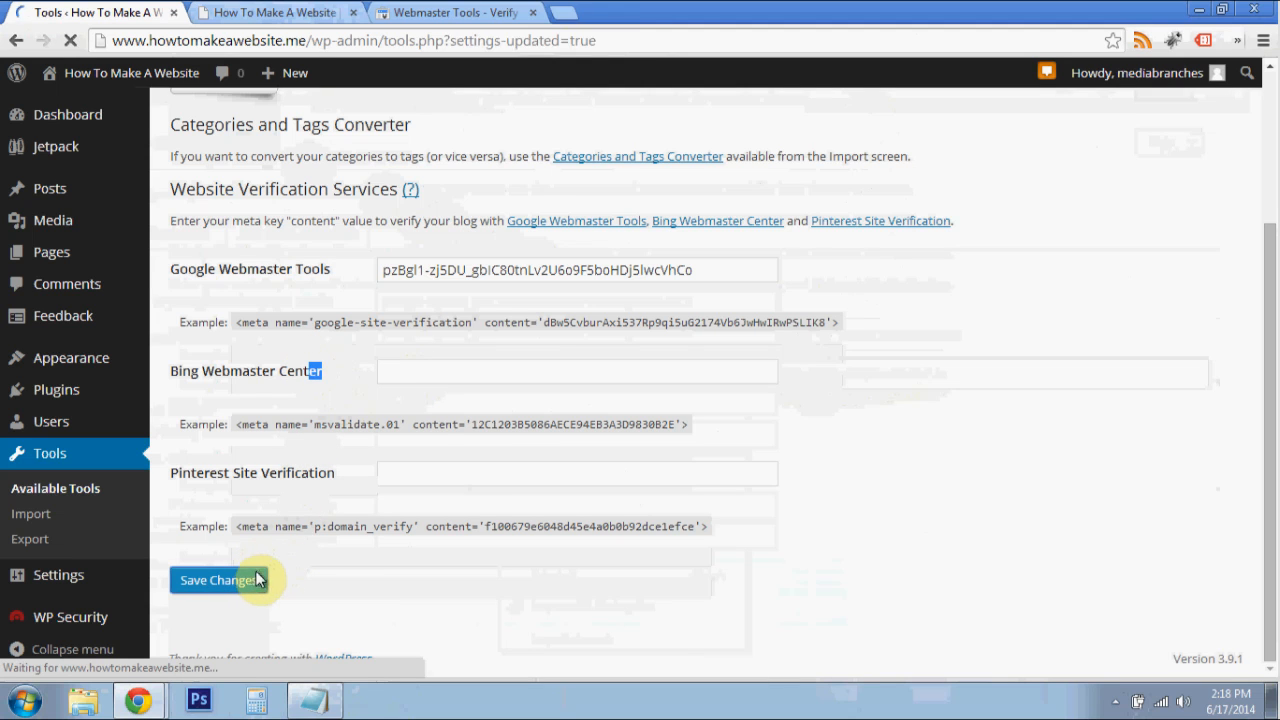
- Run the ownership verification for the site in Webmaster Tools and continue to its Site Dashboard
{"action": "left_click", "coordinate": [432, 10]}
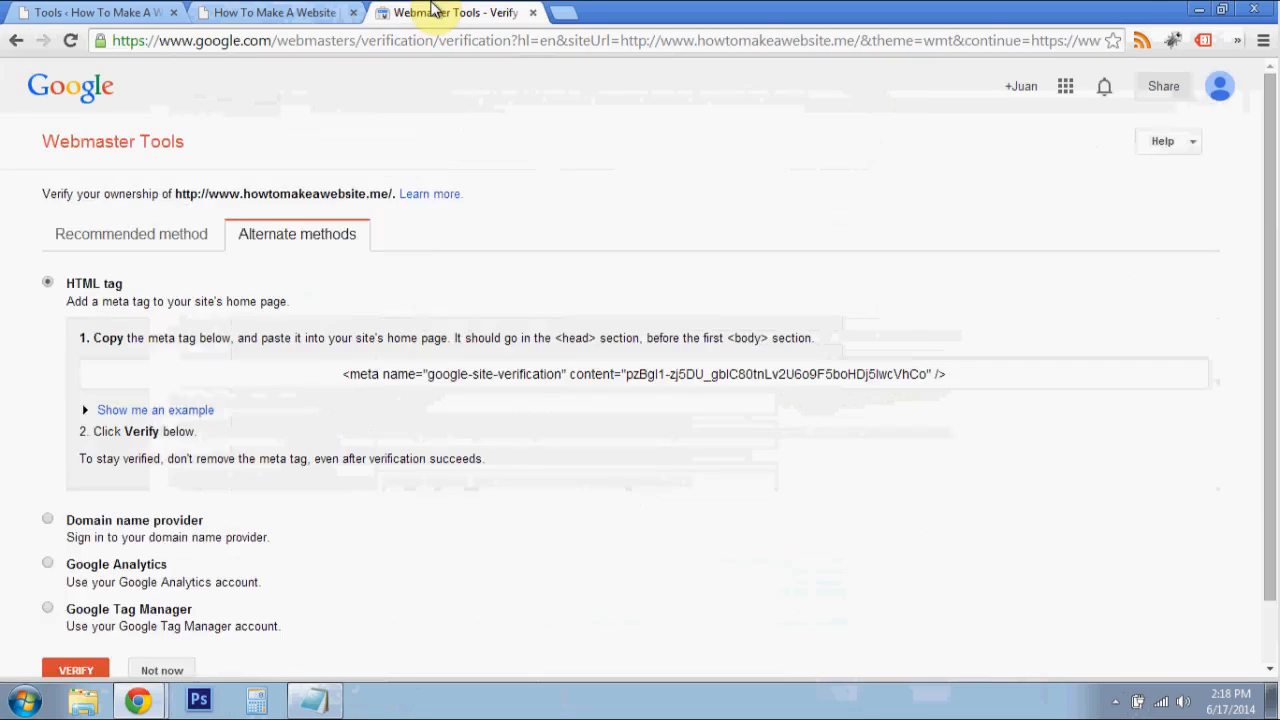
{"action": "scroll", "coordinate": [449, 277], "scroll_direction": "down", "scroll_amount": 1}
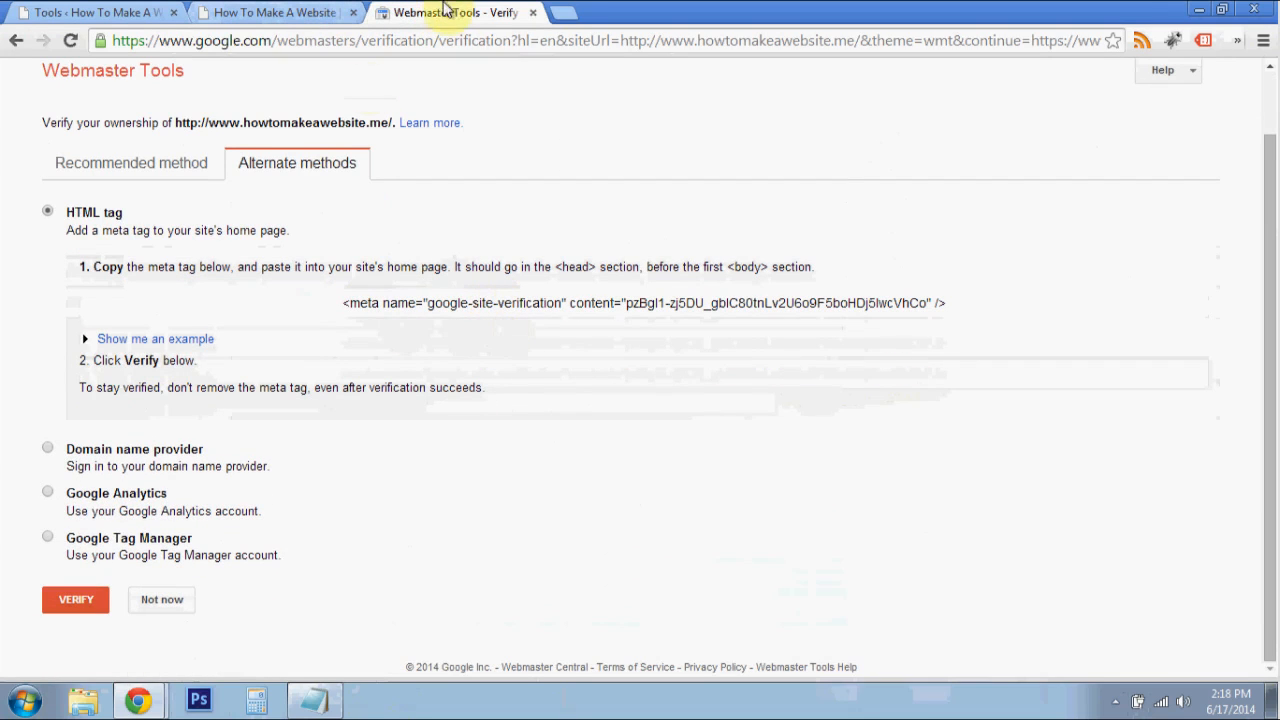
{"action": "left_click", "coordinate": [81, 605]}
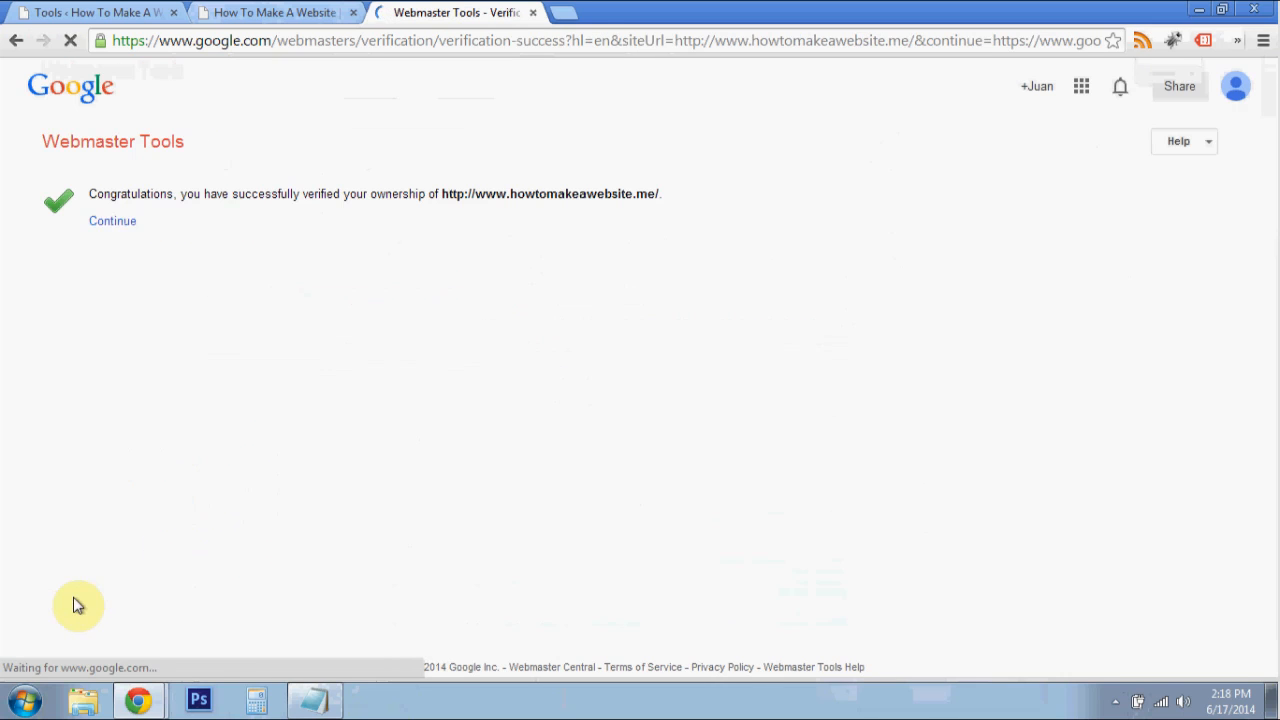
{"action": "left_click", "coordinate": [141, 218]}
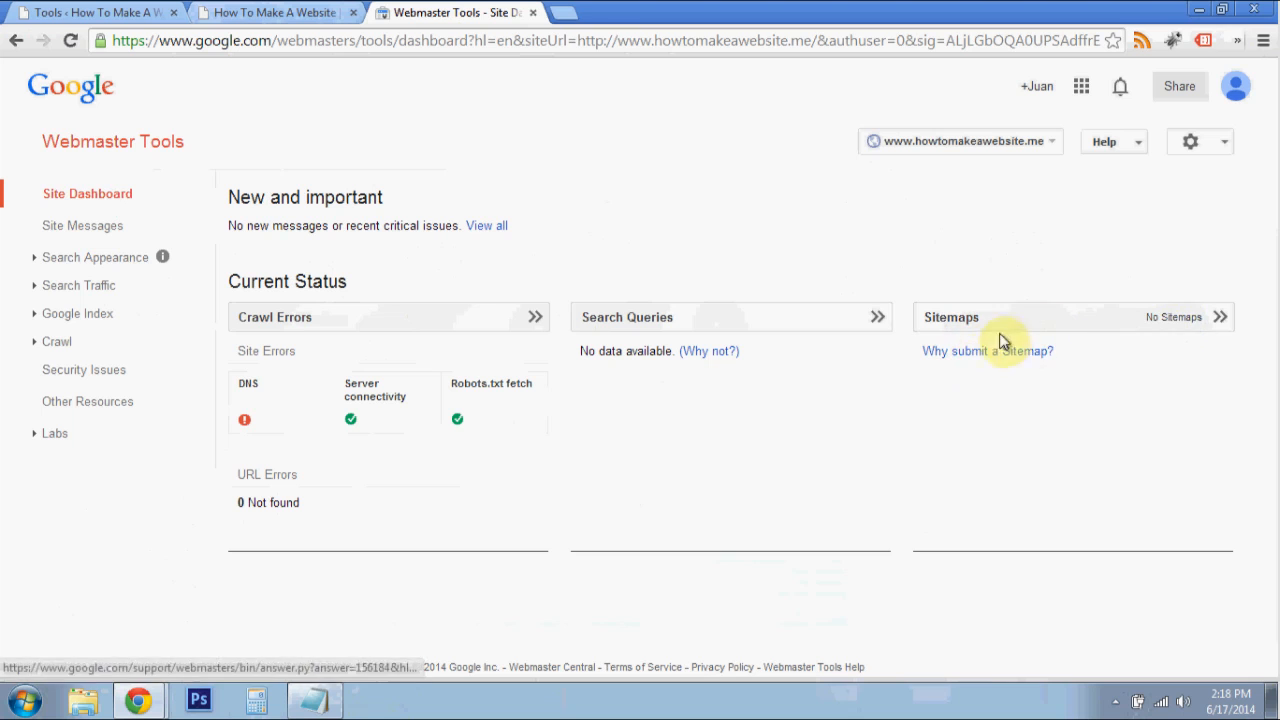
- Submit sitemap.xml as the site's sitemap, refresh the sitemap list and open the submitted sitemap's error details
{"action": "left_click", "coordinate": [1203, 319]}
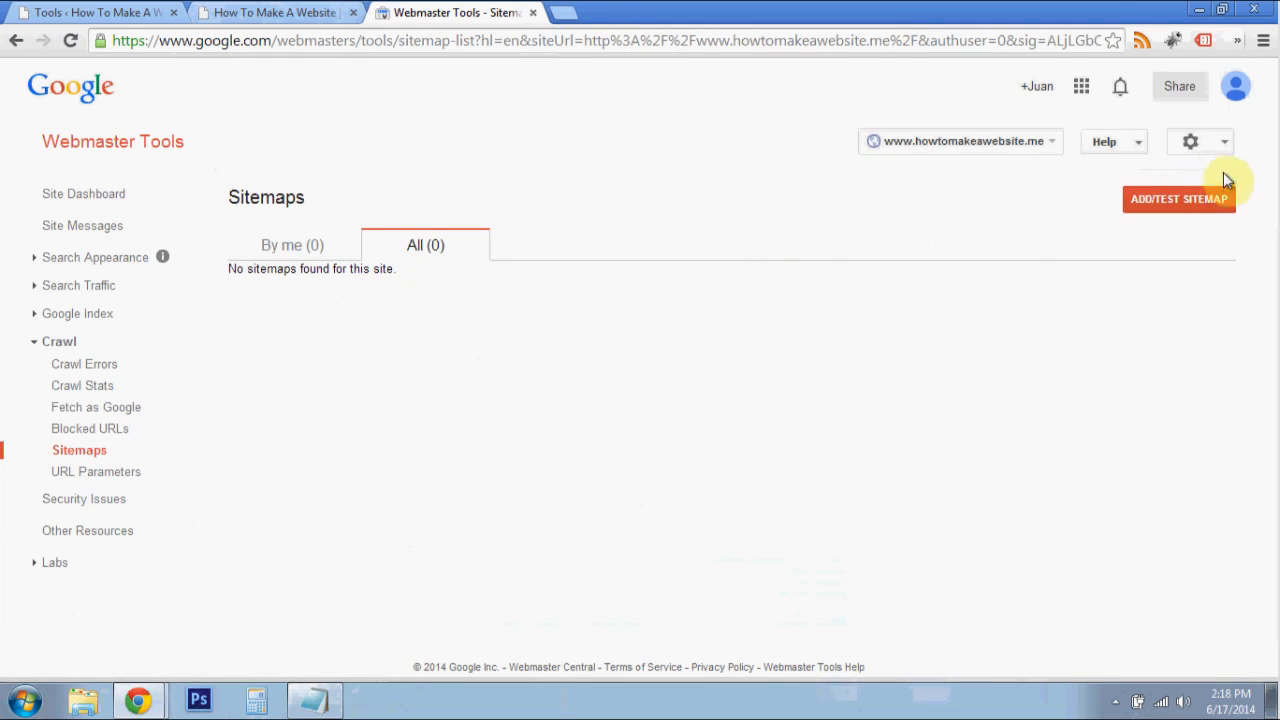
{"action": "left_click", "coordinate": [1203, 219]}
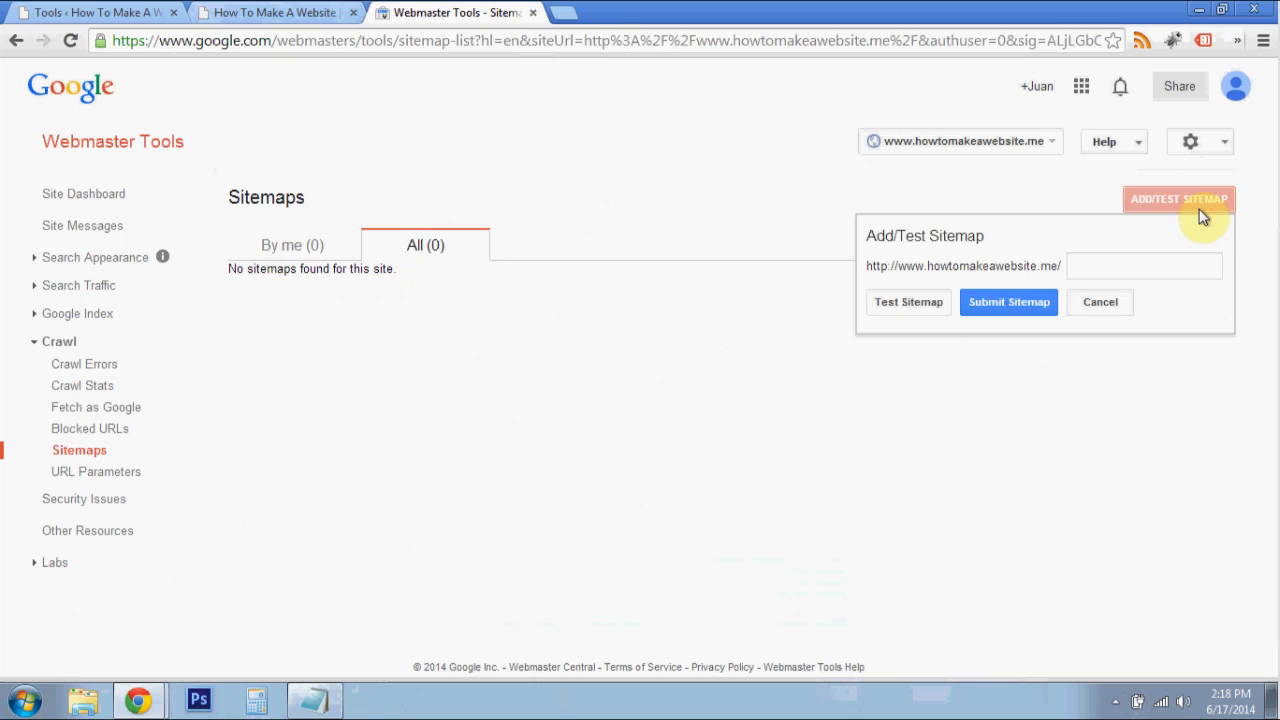
{"action": "left_click", "coordinate": [1170, 258]}
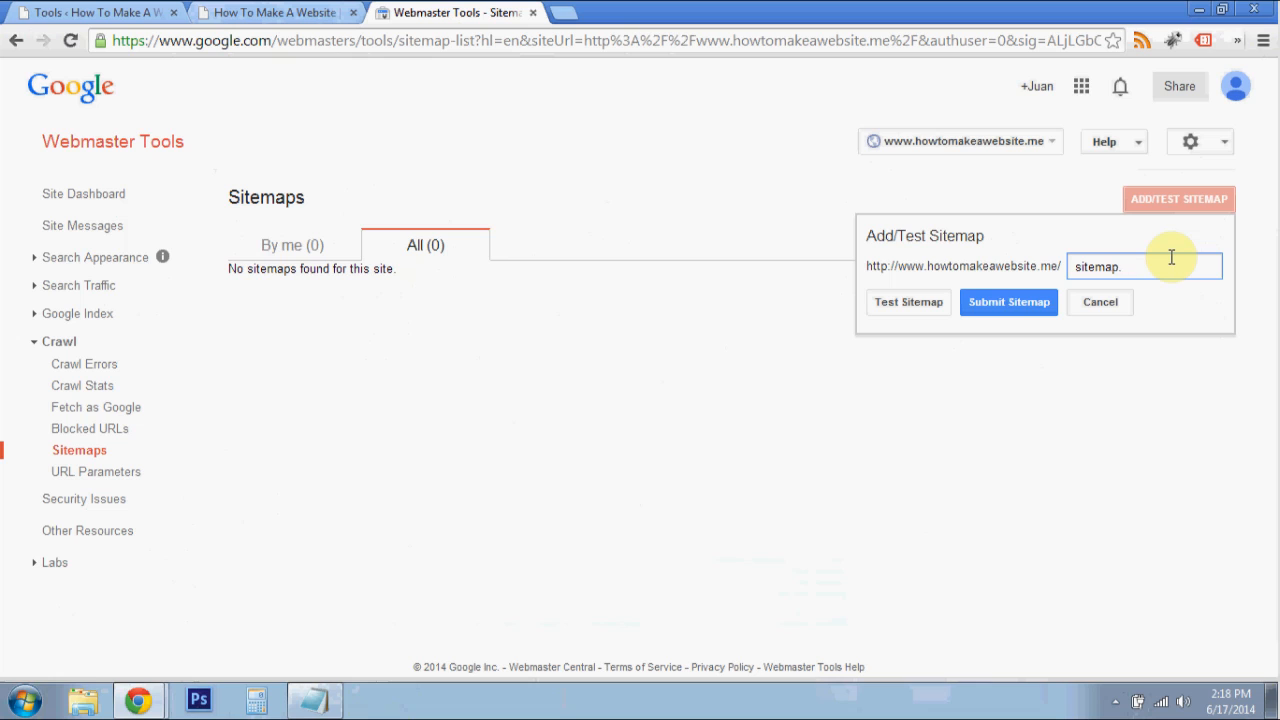
{"action": "left_click", "coordinate": [1010, 302]}
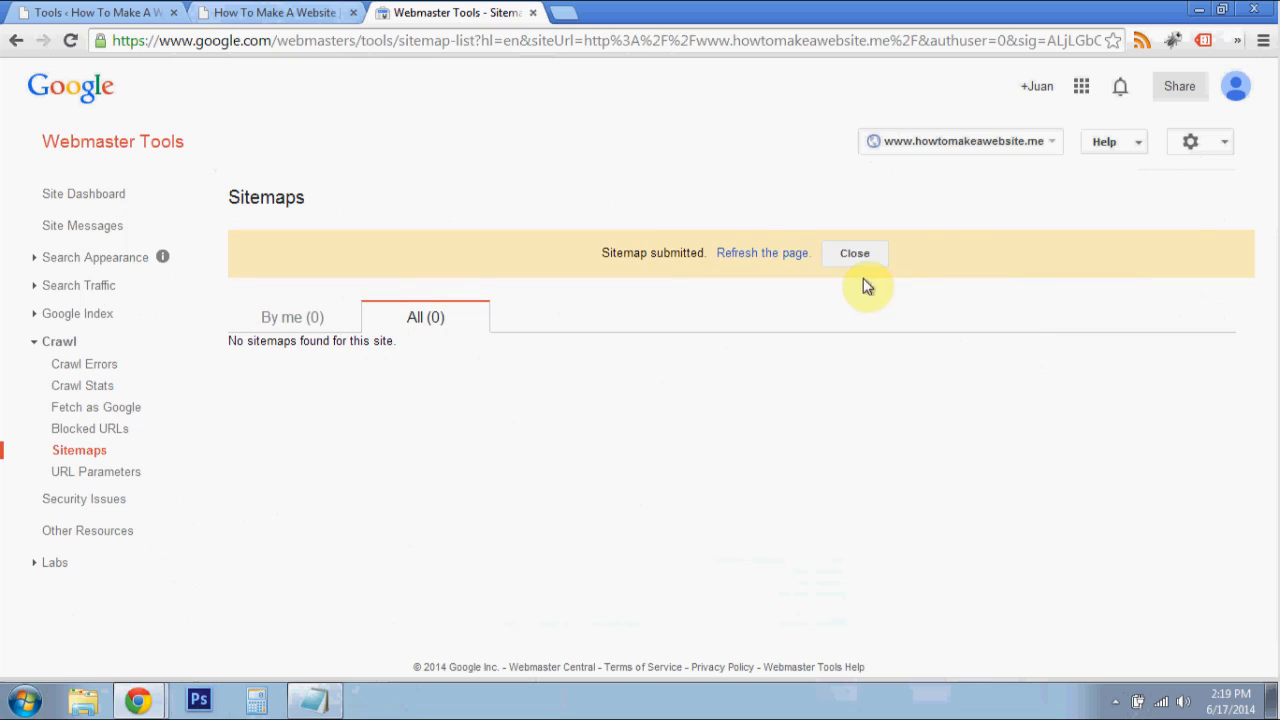
{"action": "left_click", "coordinate": [762, 252]}
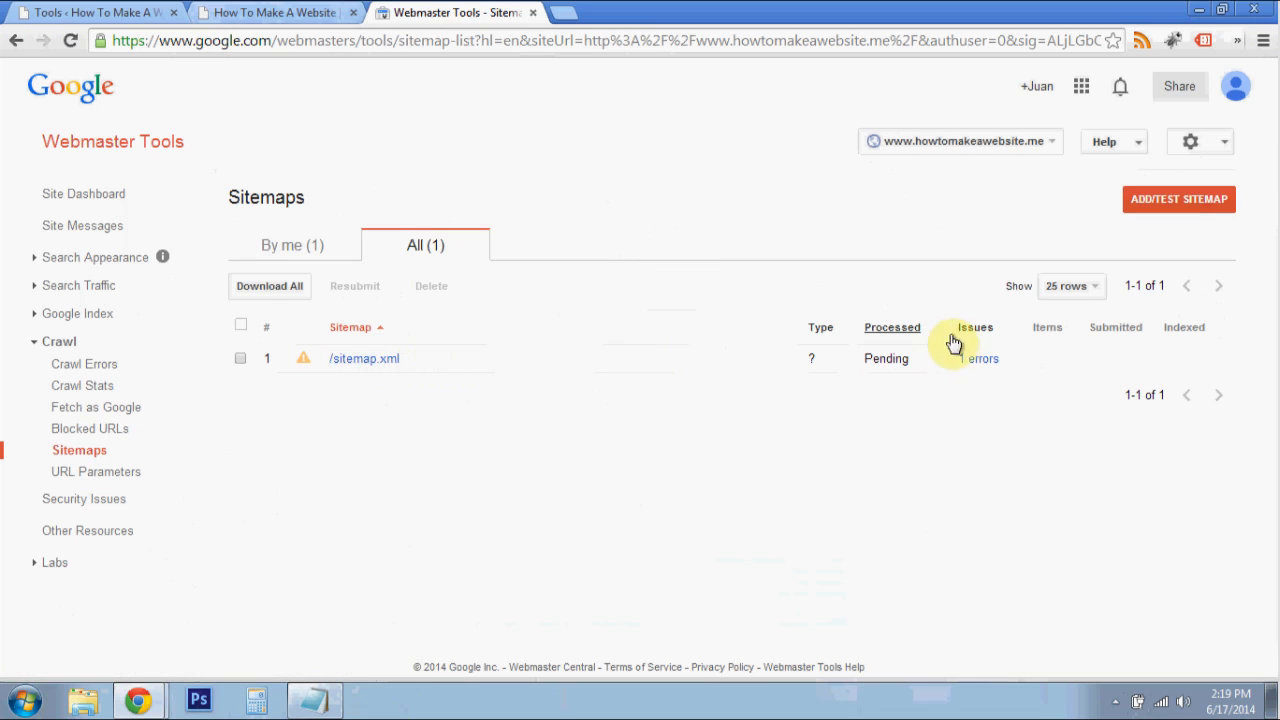
{"action": "left_click", "coordinate": [975, 358]}
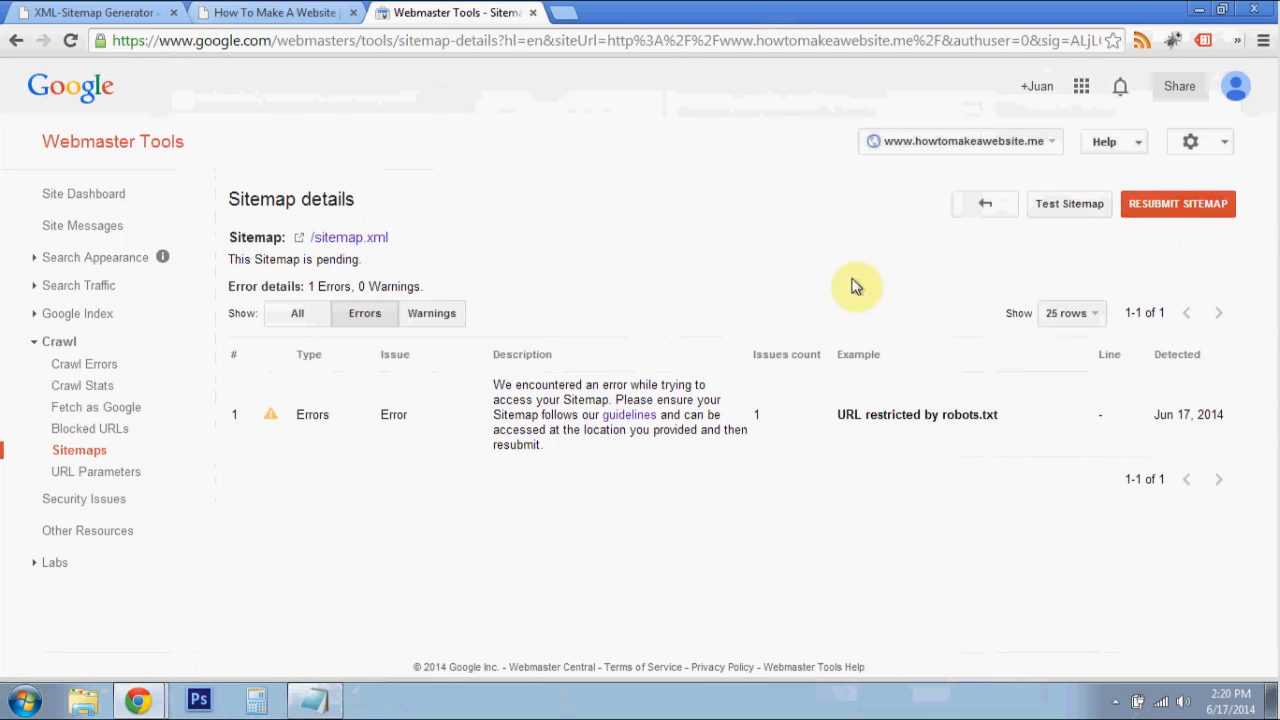
- Examine the Site Dashboard, the Search Appearance sections, the Search Queries report and the Index Status graph for the site
{"action": "left_click", "coordinate": [97, 201]}
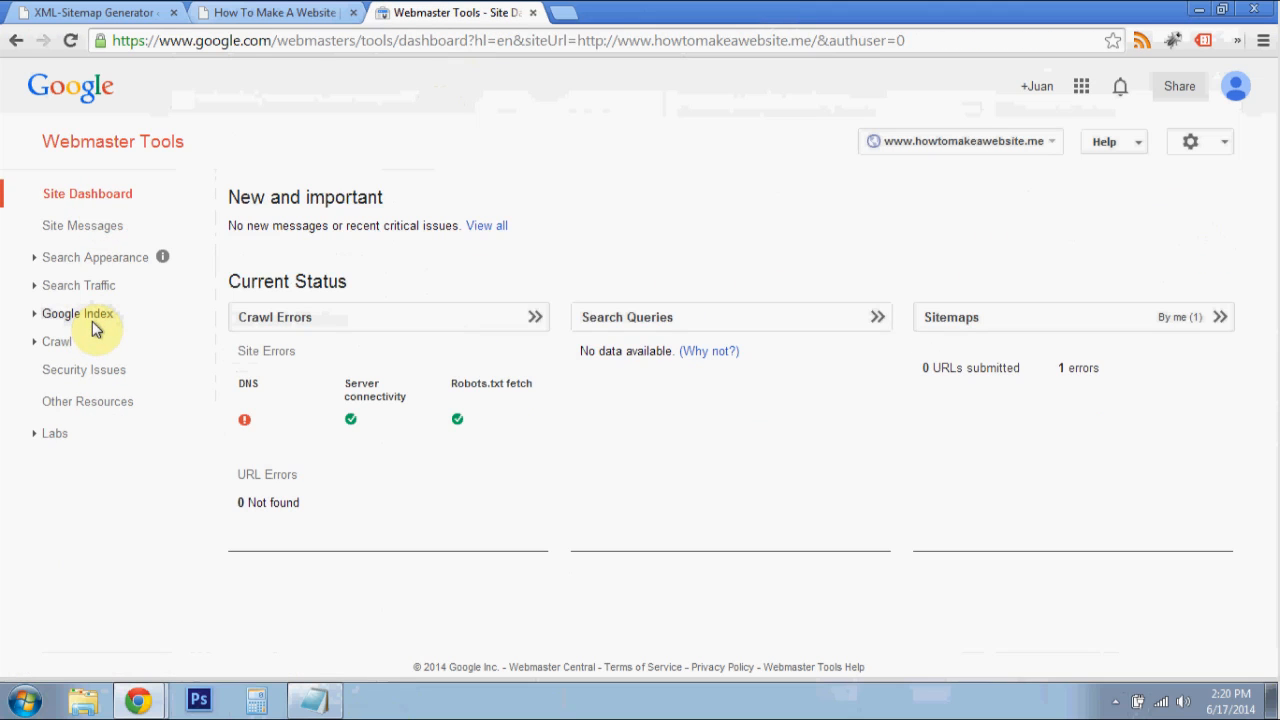
{"action": "left_click", "coordinate": [90, 262]}
{"action": "left_click", "coordinate": [100, 374]}
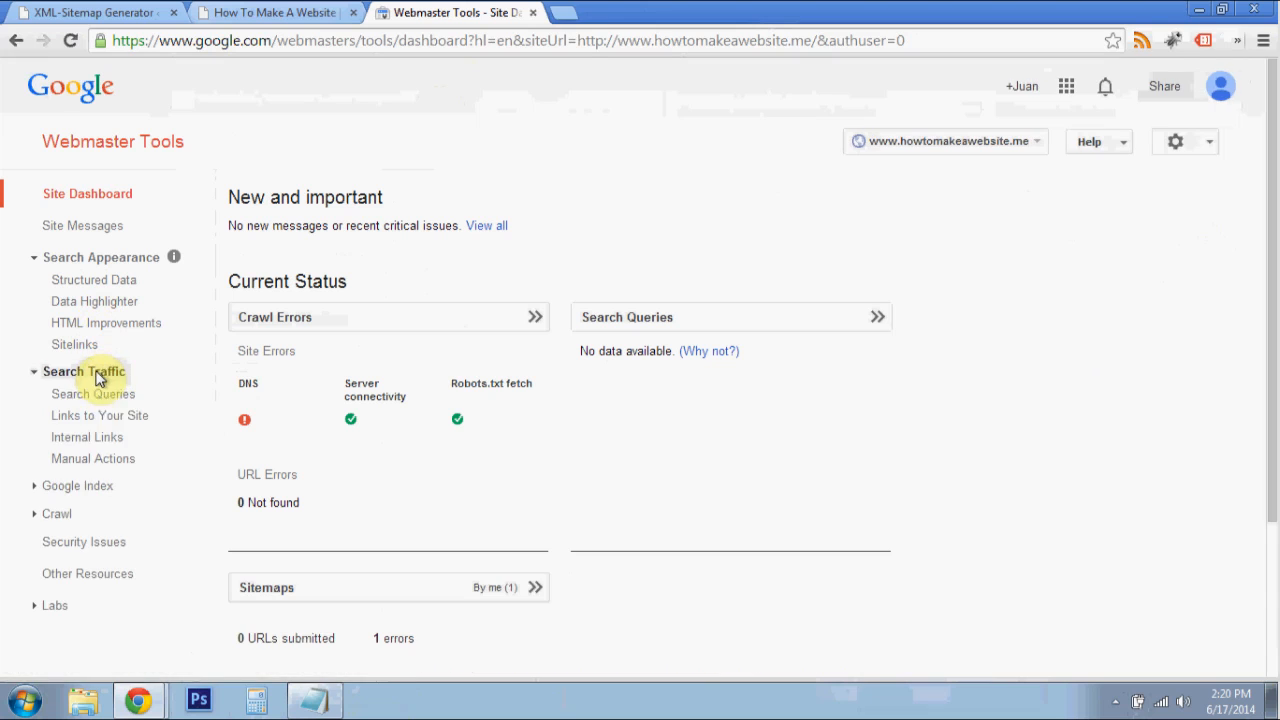
{"action": "left_click", "coordinate": [103, 396]}
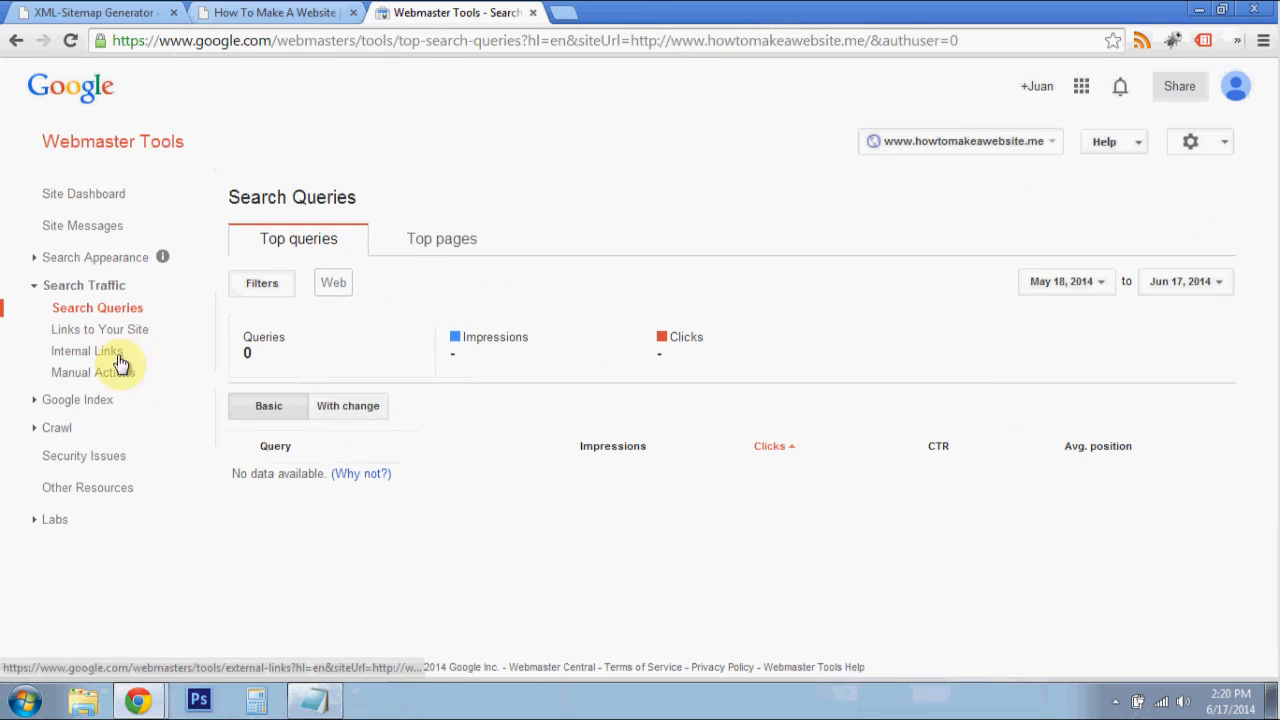
{"action": "left_click", "coordinate": [96, 401]}
{"action": "left_click", "coordinate": [84, 433]}
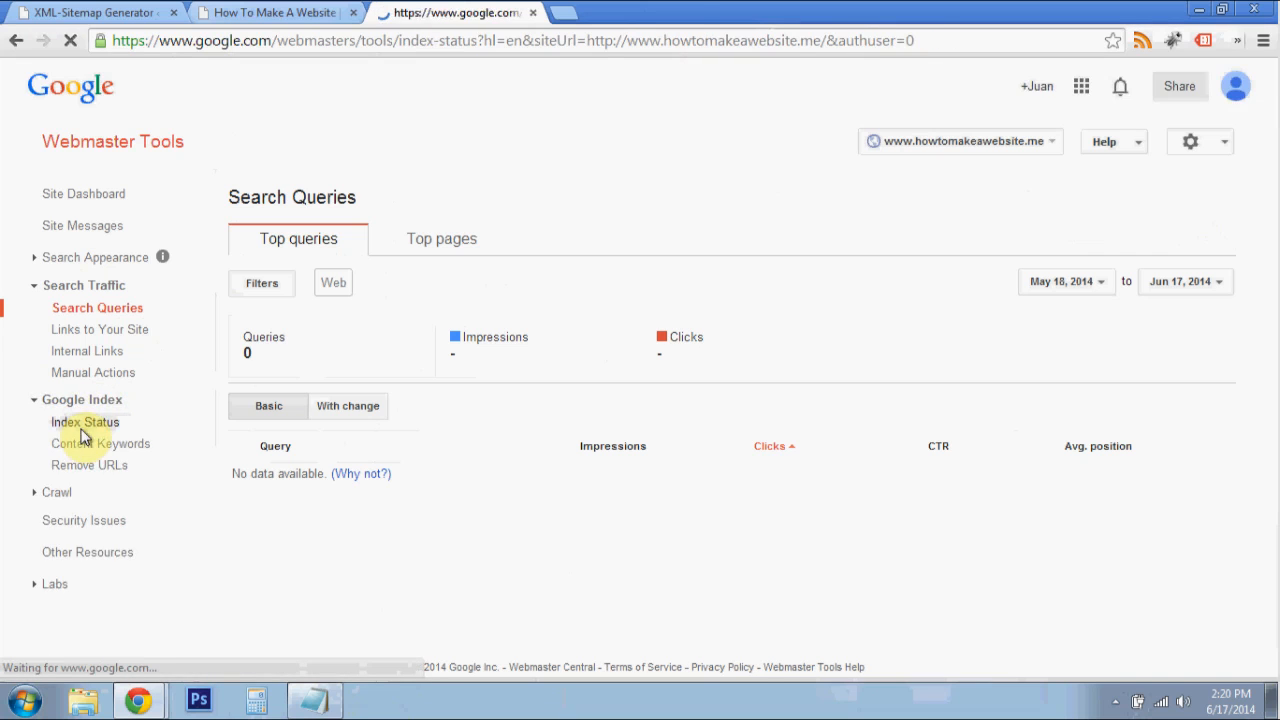
{"action": "scroll", "coordinate": [490, 498], "scroll_direction": "down", "scroll_amount": 2}
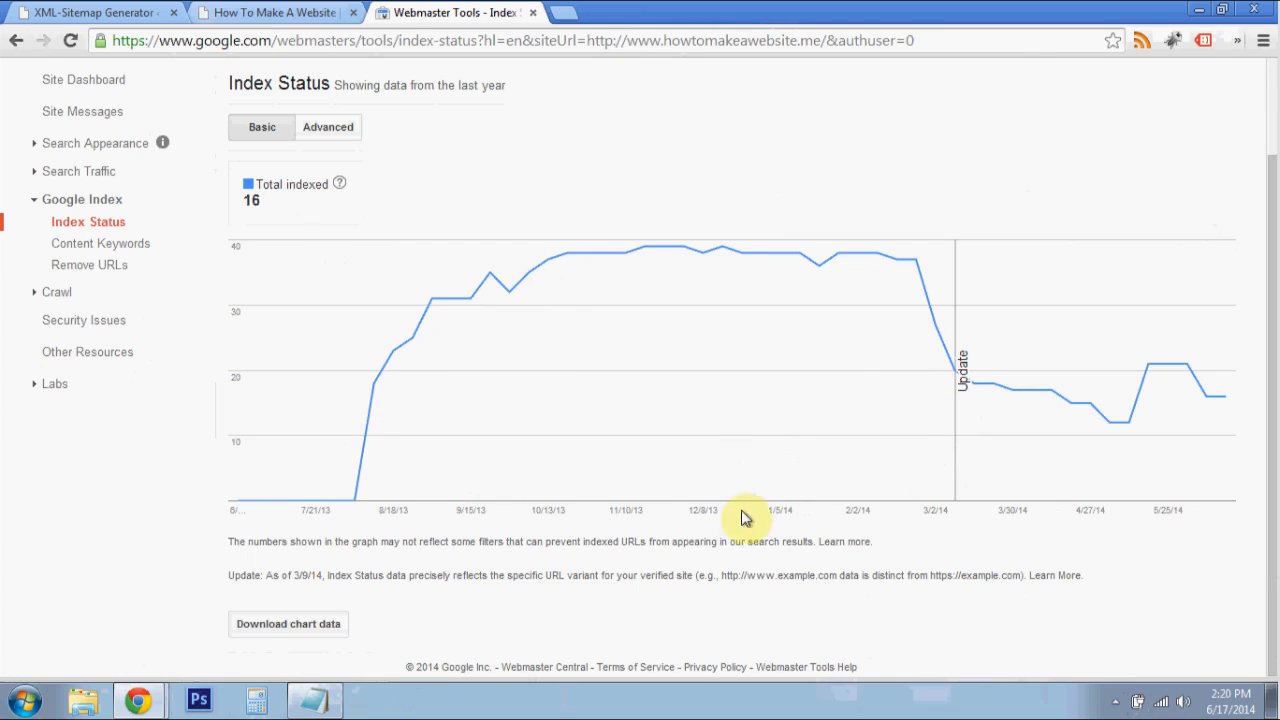
{"action": "scroll", "coordinate": [700, 500], "scroll_direction": "up", "scroll_amount": 2}
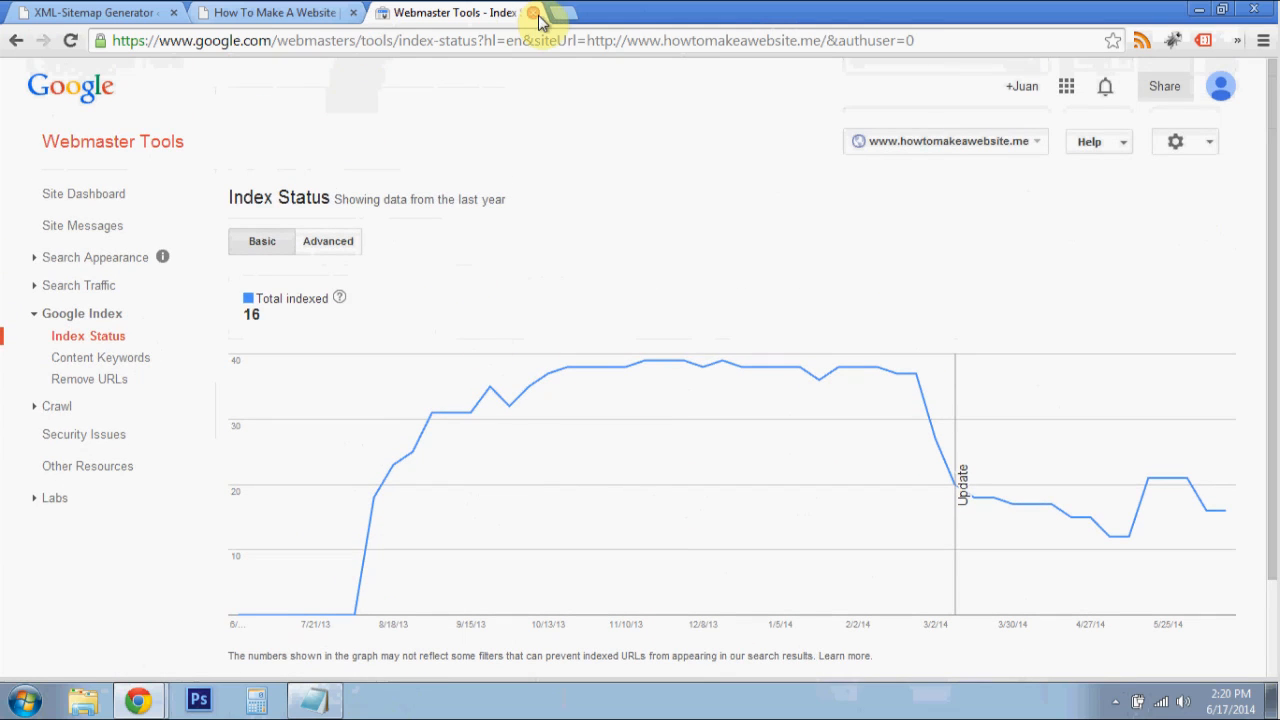
- Close the Webmaster Tools page and return to the XML-Sitemap settings in the WordPress admin
{"action": "left_click", "coordinate": [533, 13]}
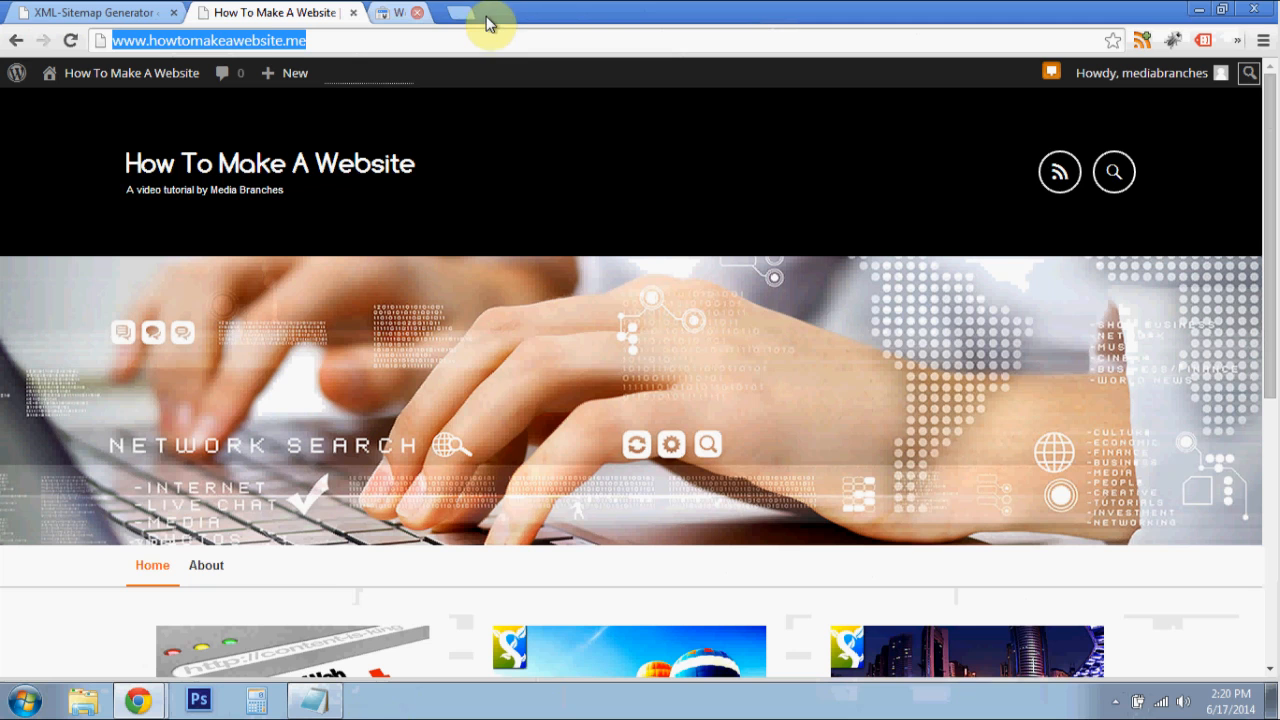
{"action": "left_click", "coordinate": [45, 12]}
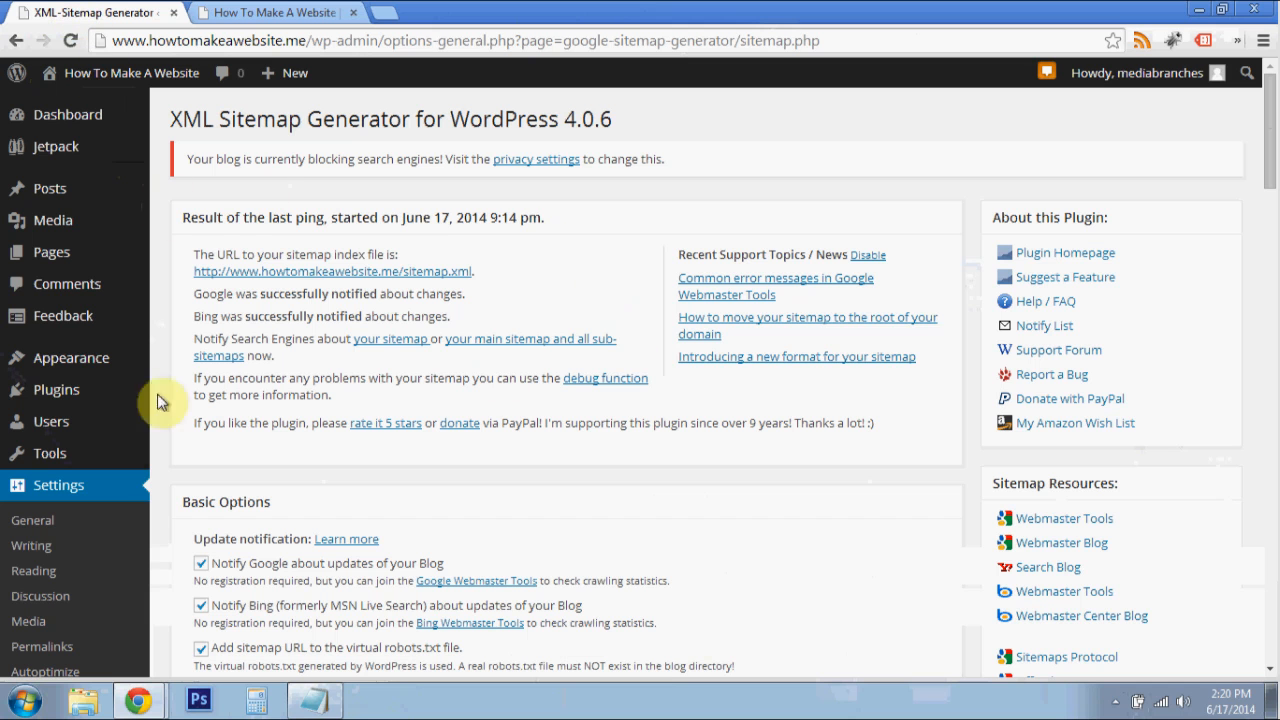
{"action": "scroll", "coordinate": [94, 523], "scroll_direction": "down", "scroll_amount": 3}
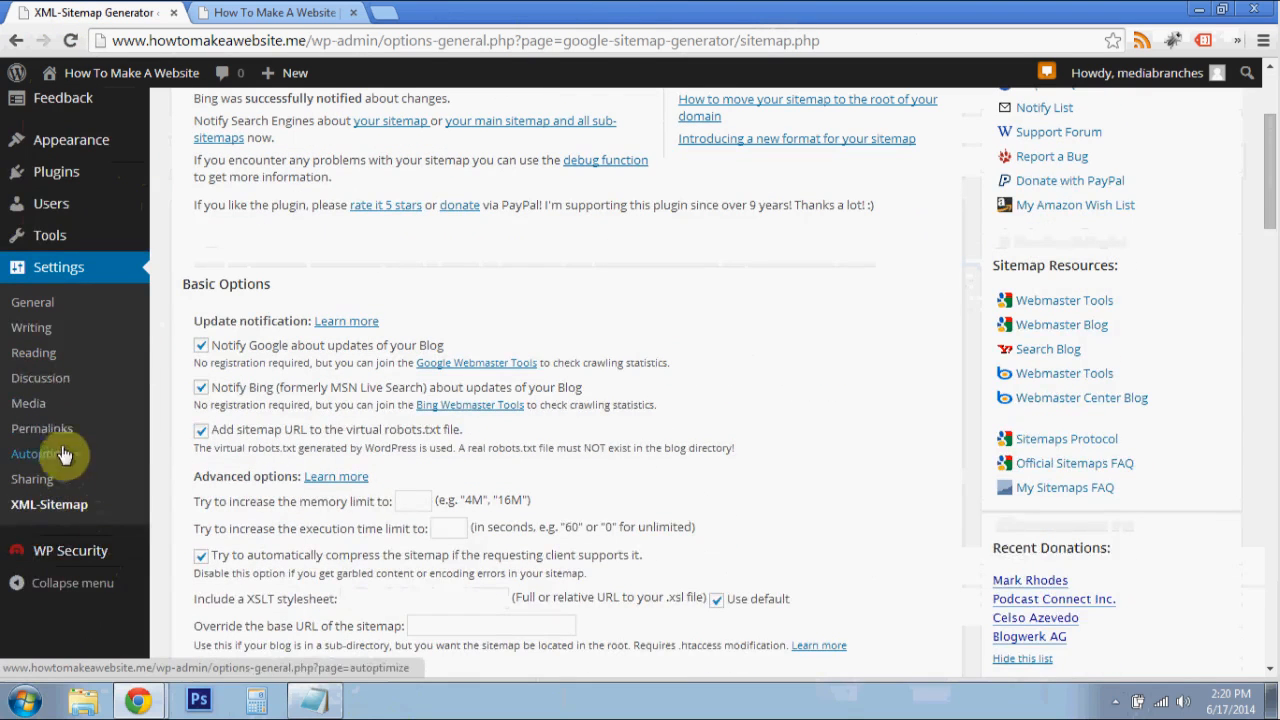
{"action": "scroll", "coordinate": [171, 334], "scroll_direction": "up", "scroll_amount": 2}
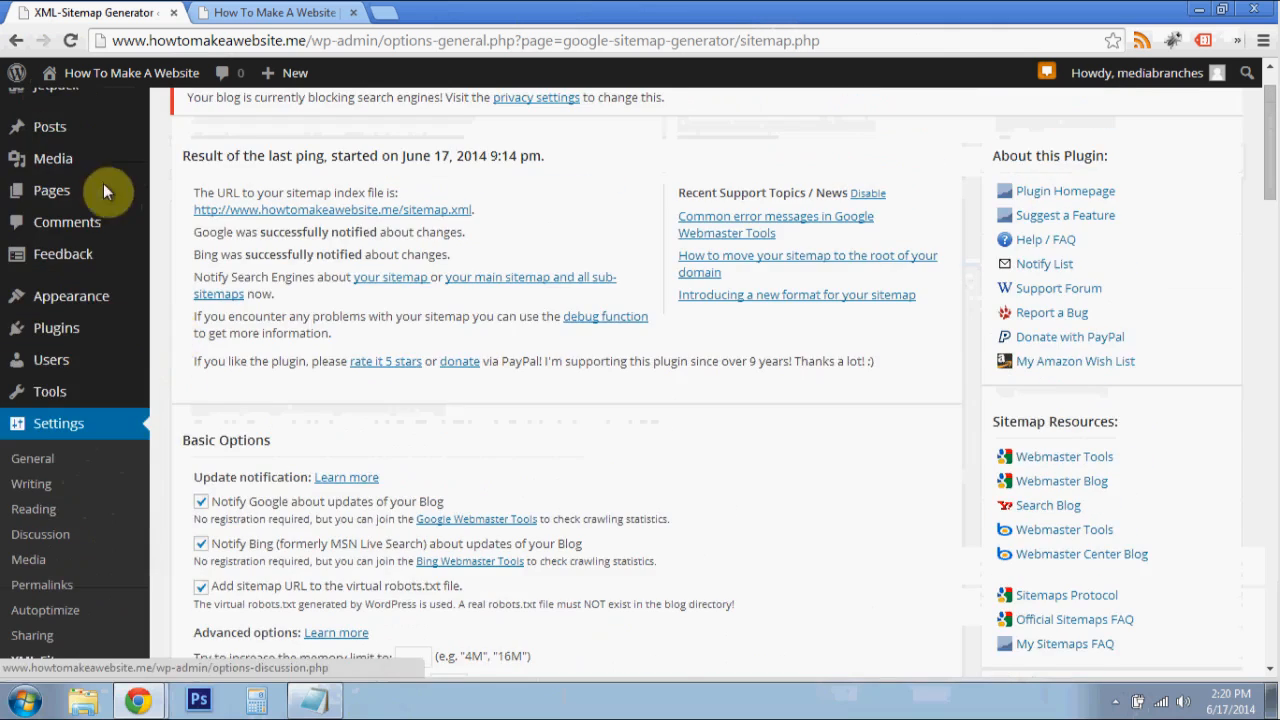
- Open the configuration of Jetpack's Site Verification module from the Jetpack module settings
{"action": "scroll", "coordinate": [170, 335], "scroll_direction": "up", "scroll_amount": 1}
{"action": "mouse_move", "coordinate": [86, 149]}
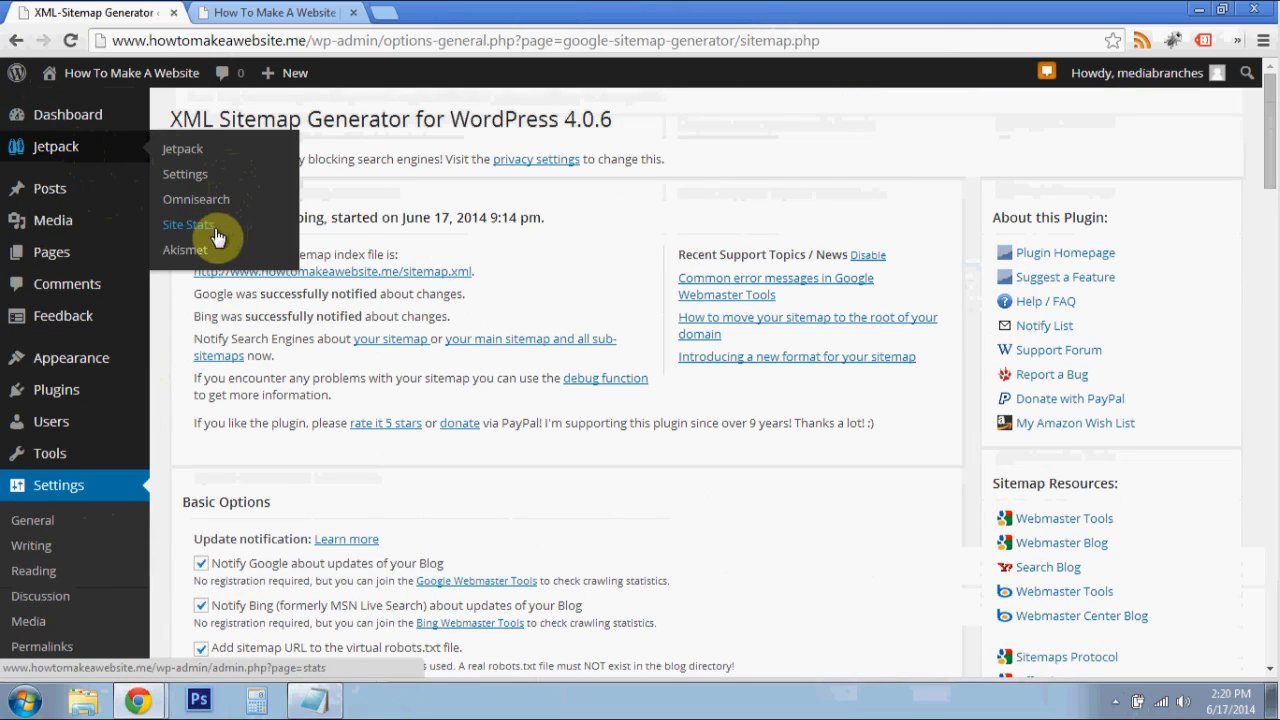
{"action": "left_click", "coordinate": [199, 176]}
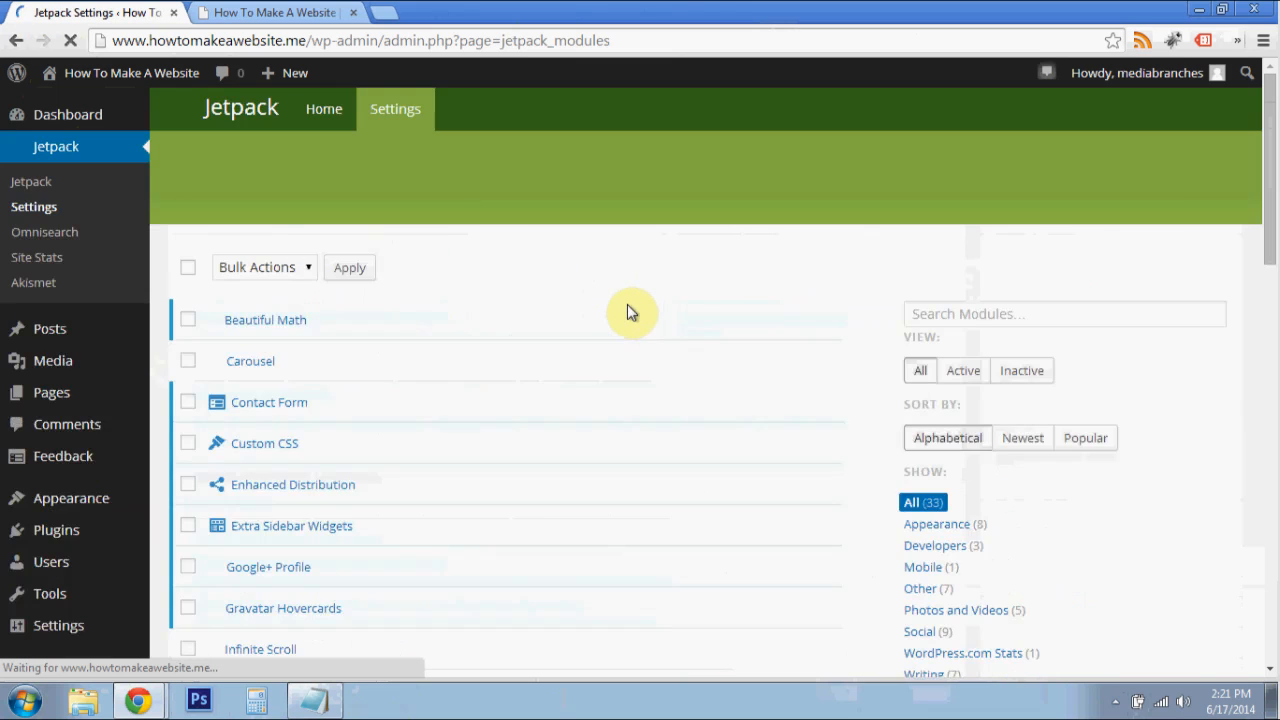
{"action": "scroll", "coordinate": [580, 330], "scroll_direction": "down", "scroll_amount": 5}
{"action": "scroll", "coordinate": [558, 342], "scroll_direction": "down", "scroll_amount": 2}
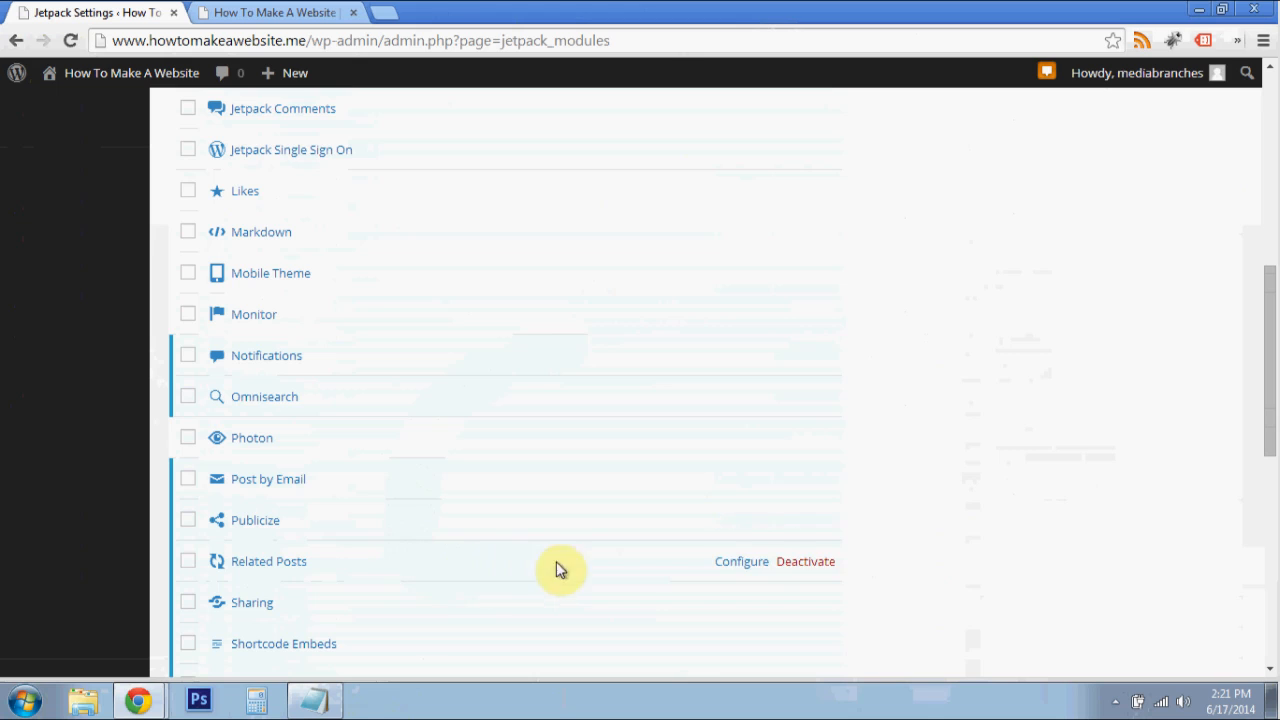
{"action": "scroll", "coordinate": [730, 572], "scroll_direction": "down", "scroll_amount": 1}
{"action": "scroll", "coordinate": [660, 550], "scroll_direction": "down", "scroll_amount": 1}
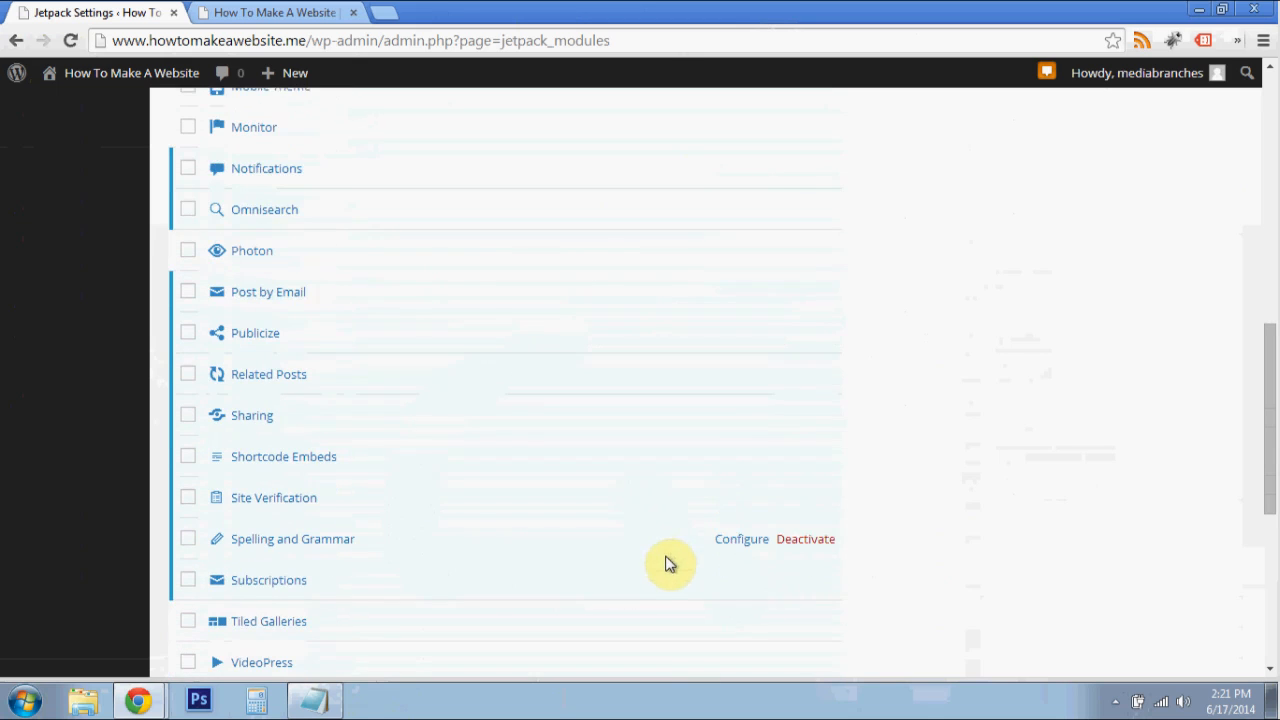
{"action": "scroll", "coordinate": [654, 571], "scroll_direction": "down", "scroll_amount": 2}
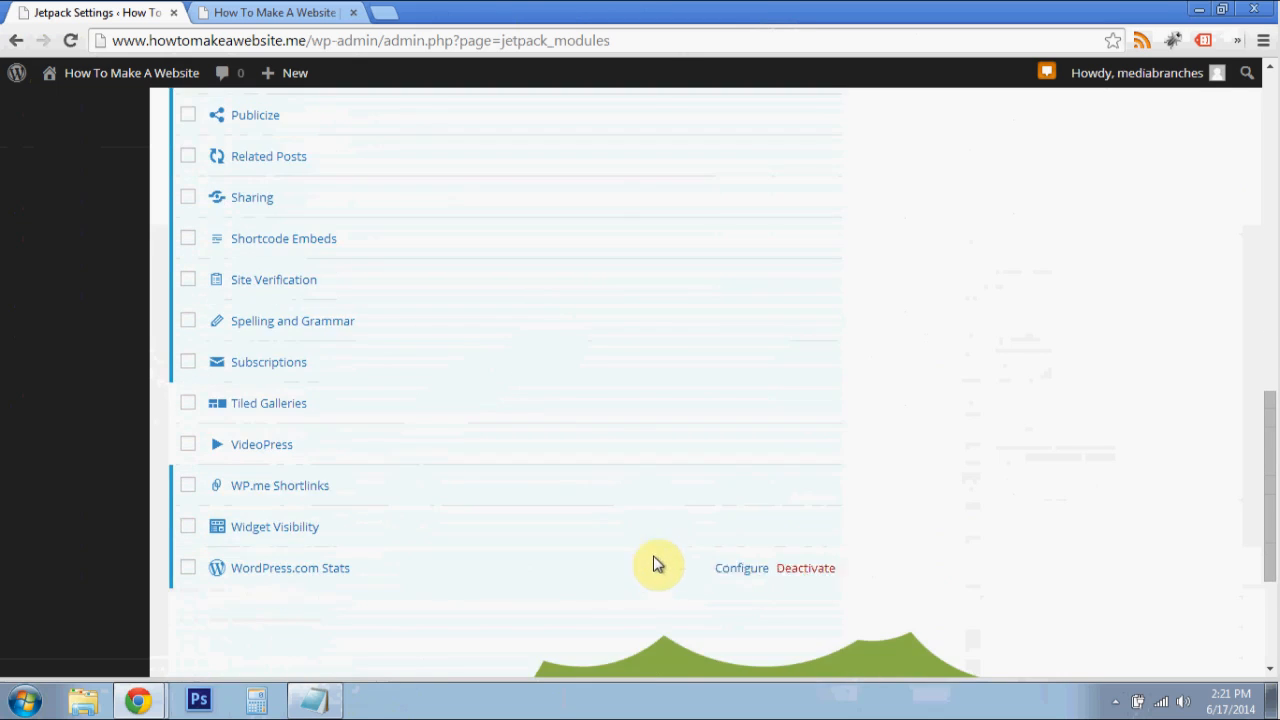
{"action": "left_click", "coordinate": [742, 311]}
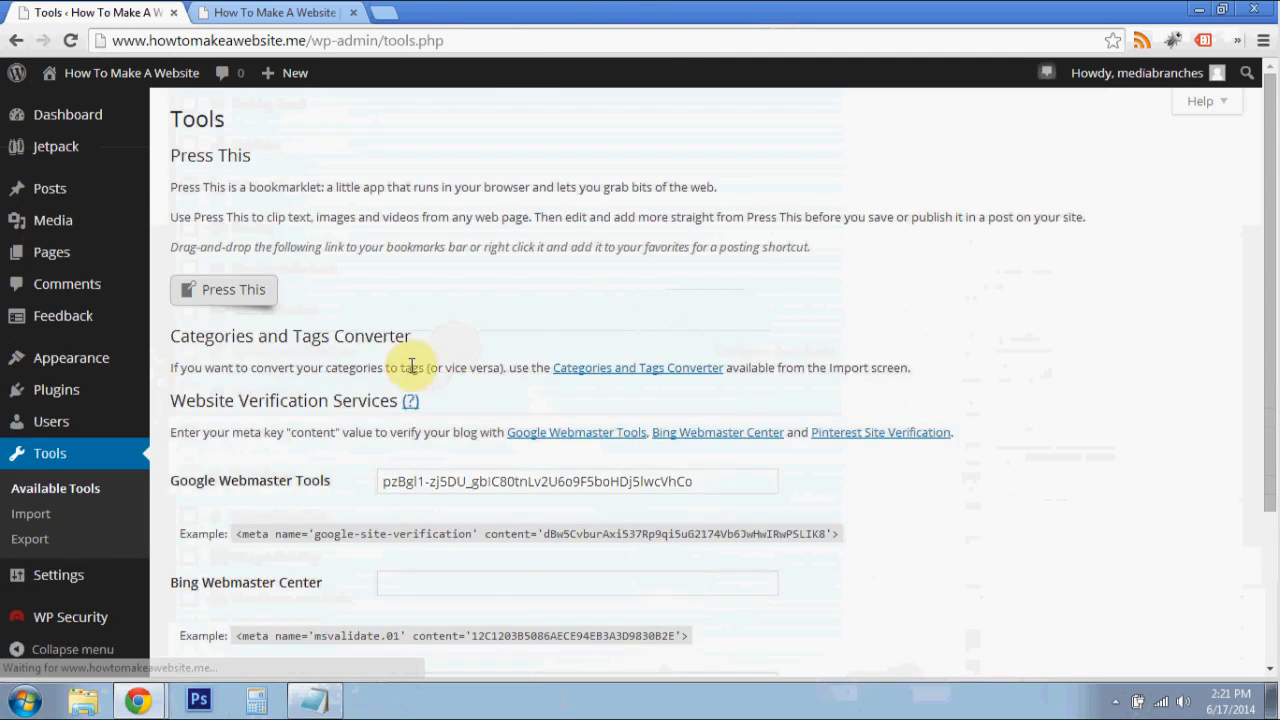
- Search the web for "Bing Webmaster Center" in a new tab and open the sign-in page of Bing Webmaster Tools
{"action": "scroll", "coordinate": [409, 363], "scroll_direction": "down", "scroll_amount": 3}
{"action": "mouse_move", "coordinate": [325, 429]}
{"action": "left_mouse_down"}
{"action": "mouse_move", "coordinate": [167, 432]}
{"action": "mouse_move", "coordinate": [326, 432]}
{"action": "left_mouse_up"}
{"action": "right_click", "coordinate": [318, 438]}
{"action": "left_click", "coordinate": [350, 444]}
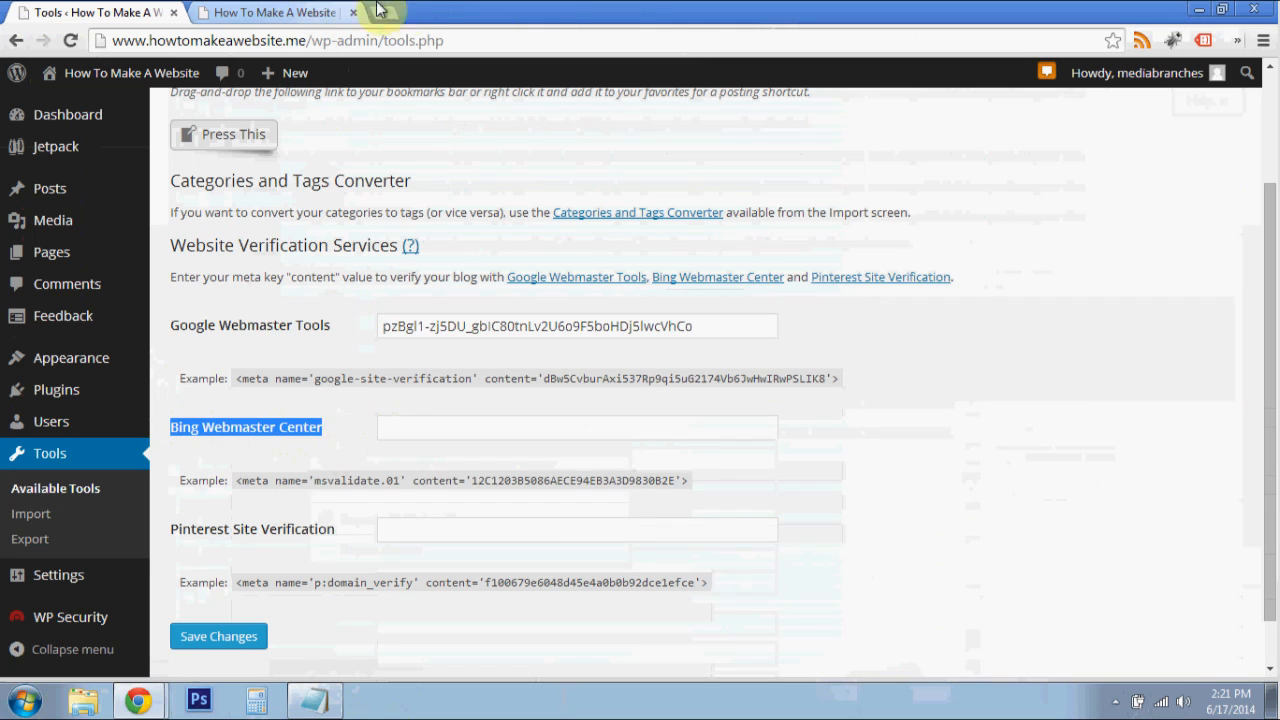
{"action": "left_click", "coordinate": [386, 12]}
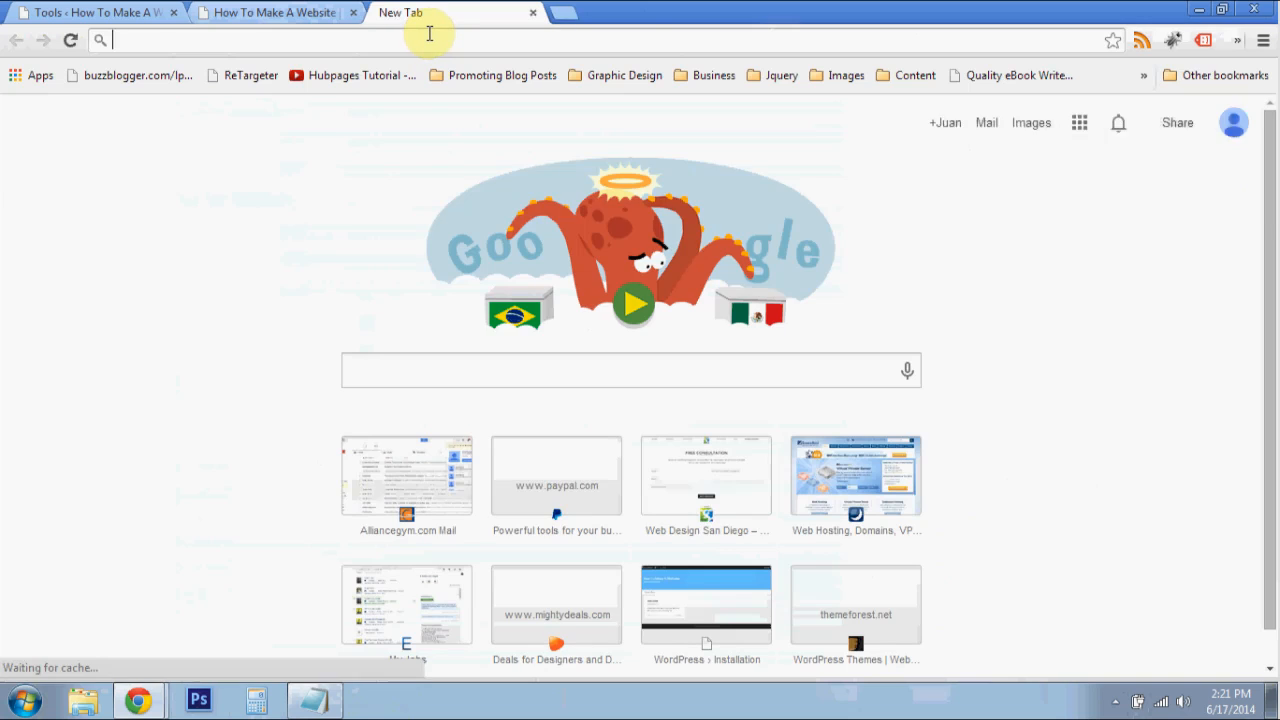
{"action": "key", "text": "ctrl+v"}
{"action": "key", "text": "Return"}
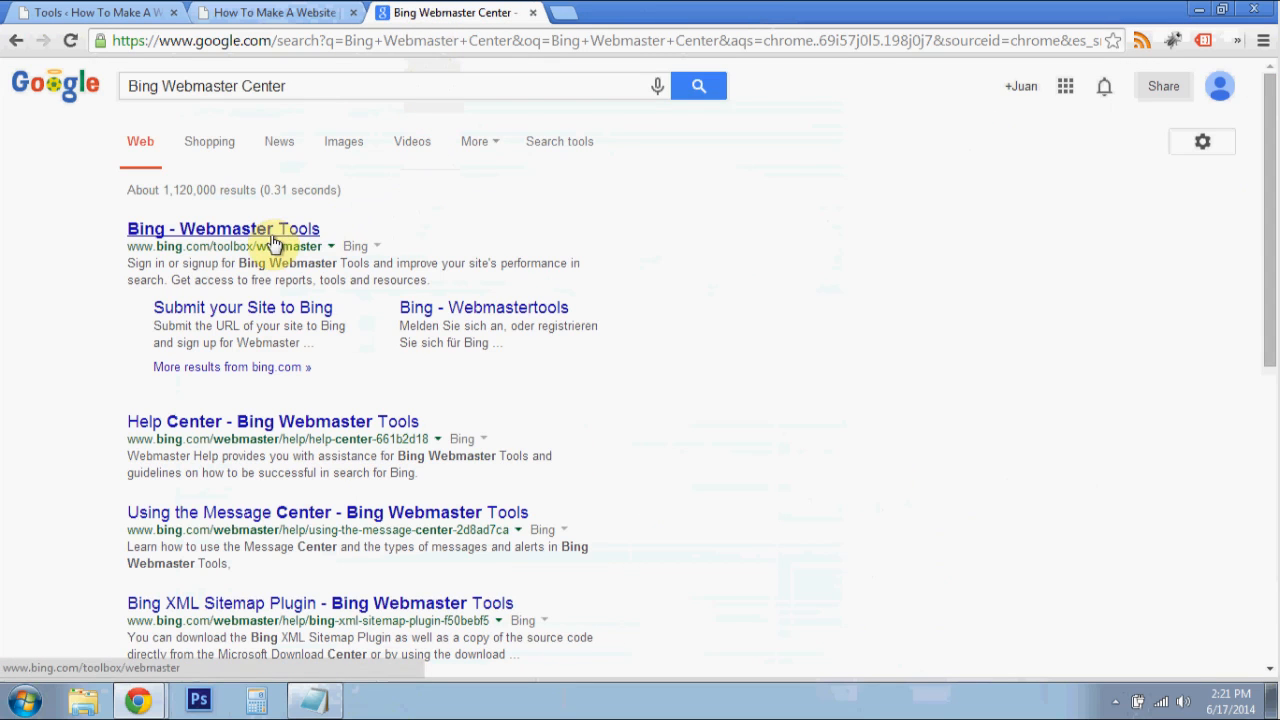
{"action": "left_click", "coordinate": [270, 240]}
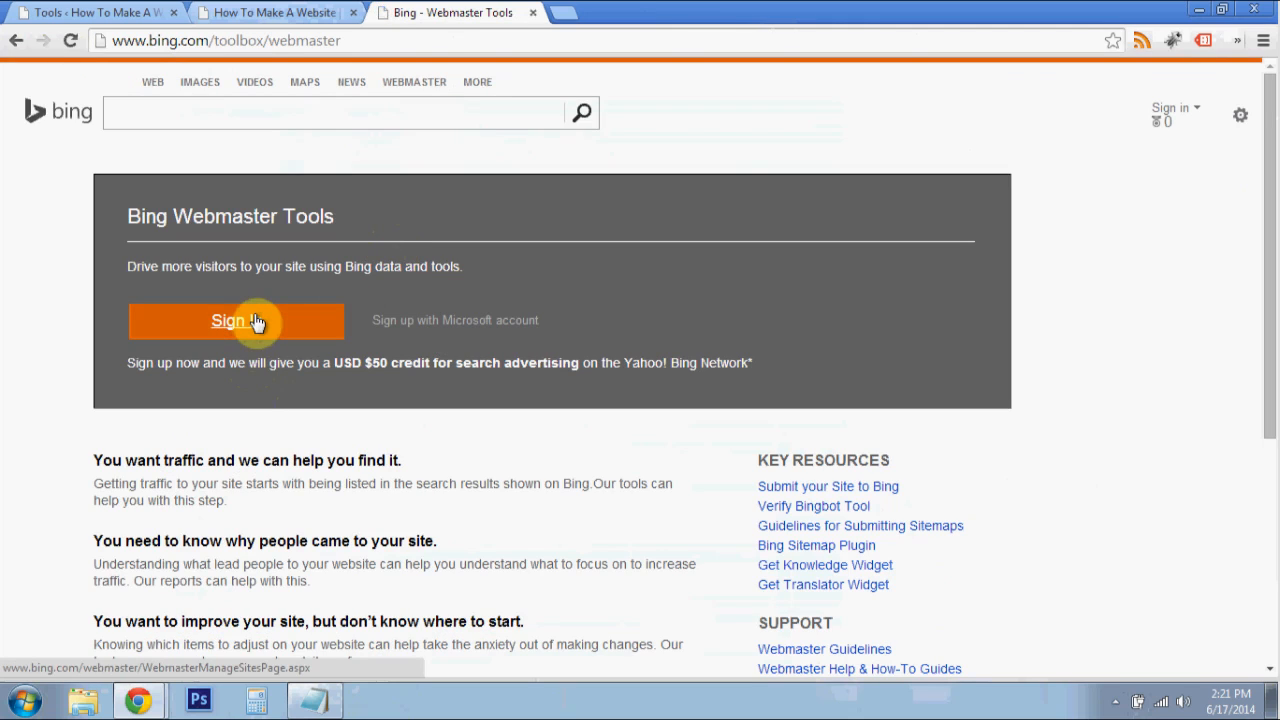
{"action": "left_click", "coordinate": [256, 321]}
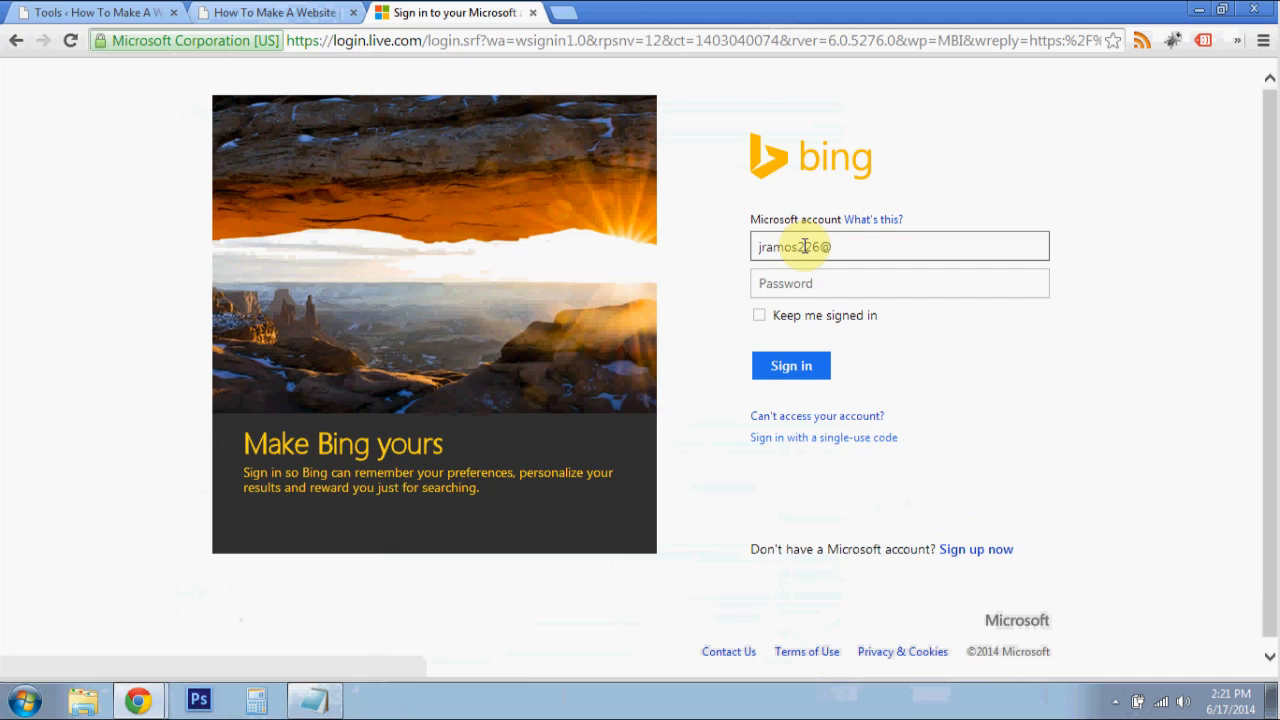
- Try to sign in to the Microsoft account with the personal e-mail address and account password
{"action": "type", "text": "mail.co"}
{"action": "key", "text": "Tab"}
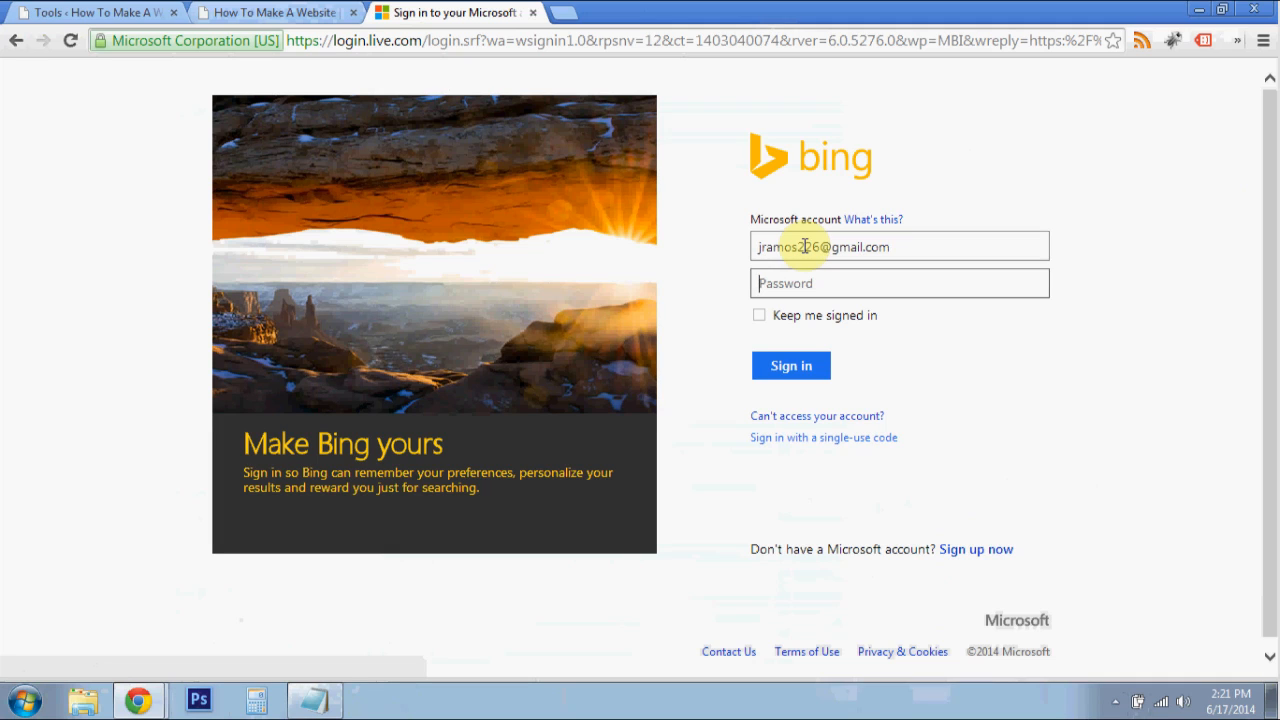
{"action": "triple_click", "coordinate": [805, 246]}
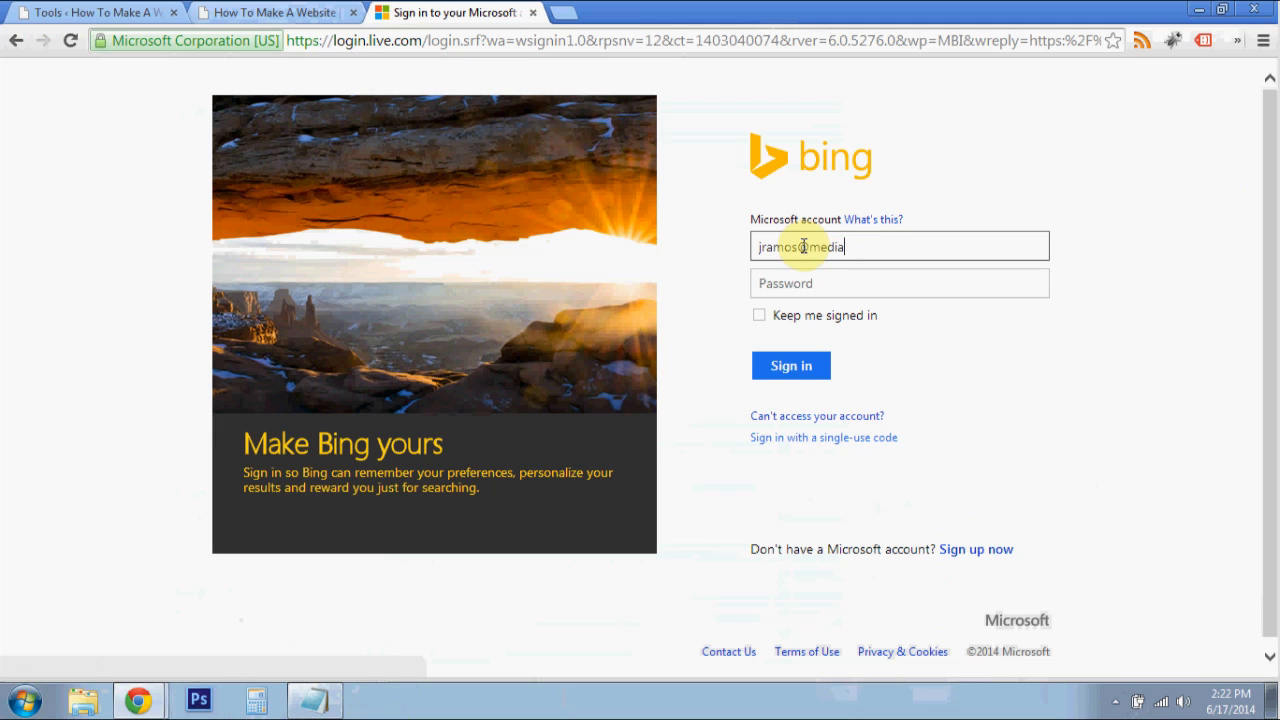
{"action": "key", "text": "Tab"}
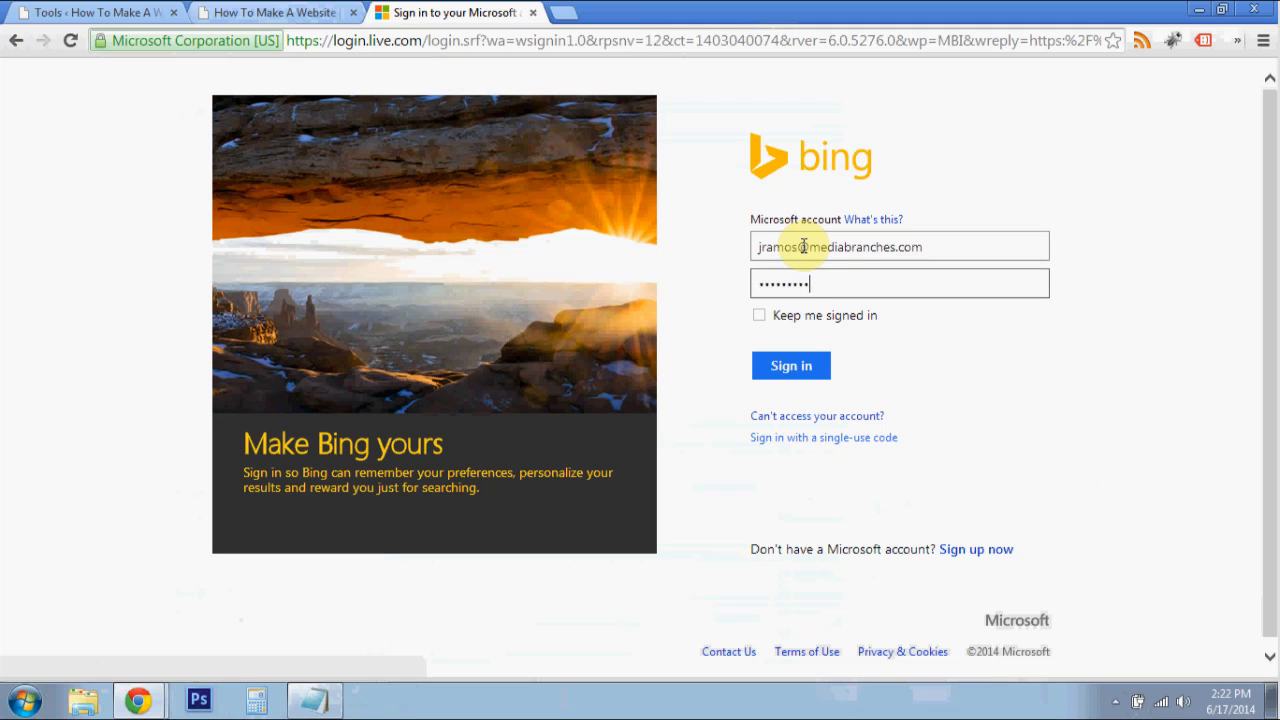
{"action": "key", "text": "Return"}
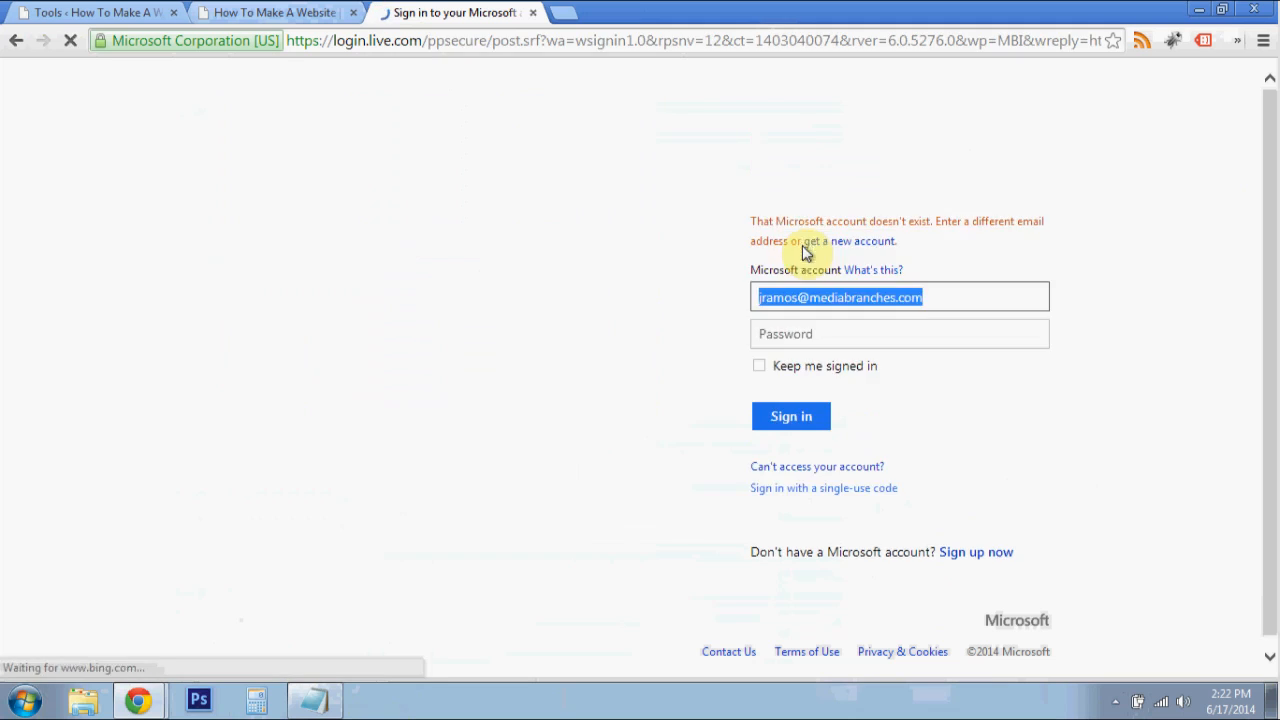
- Sign in to Bing Webmaster Tools with the support e-mail address and its account password
{"action": "double_click", "coordinate": [808, 298]}
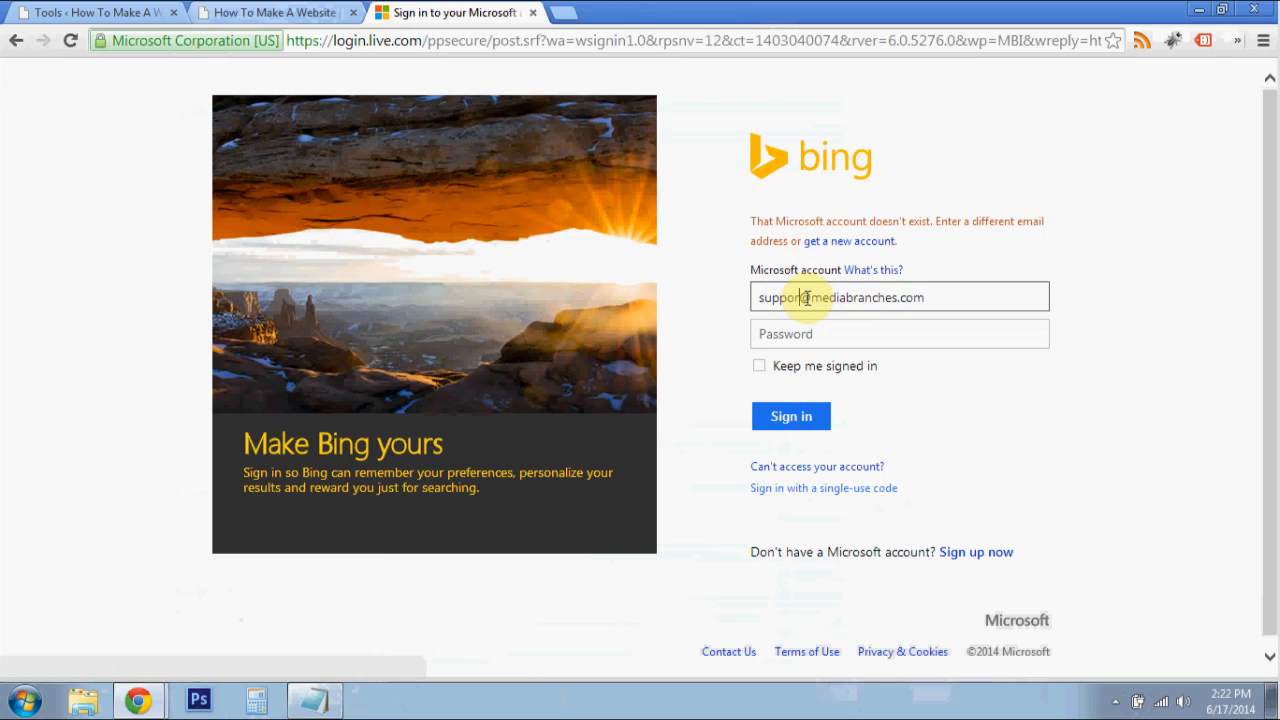
{"action": "left_click", "coordinate": [840, 336]}
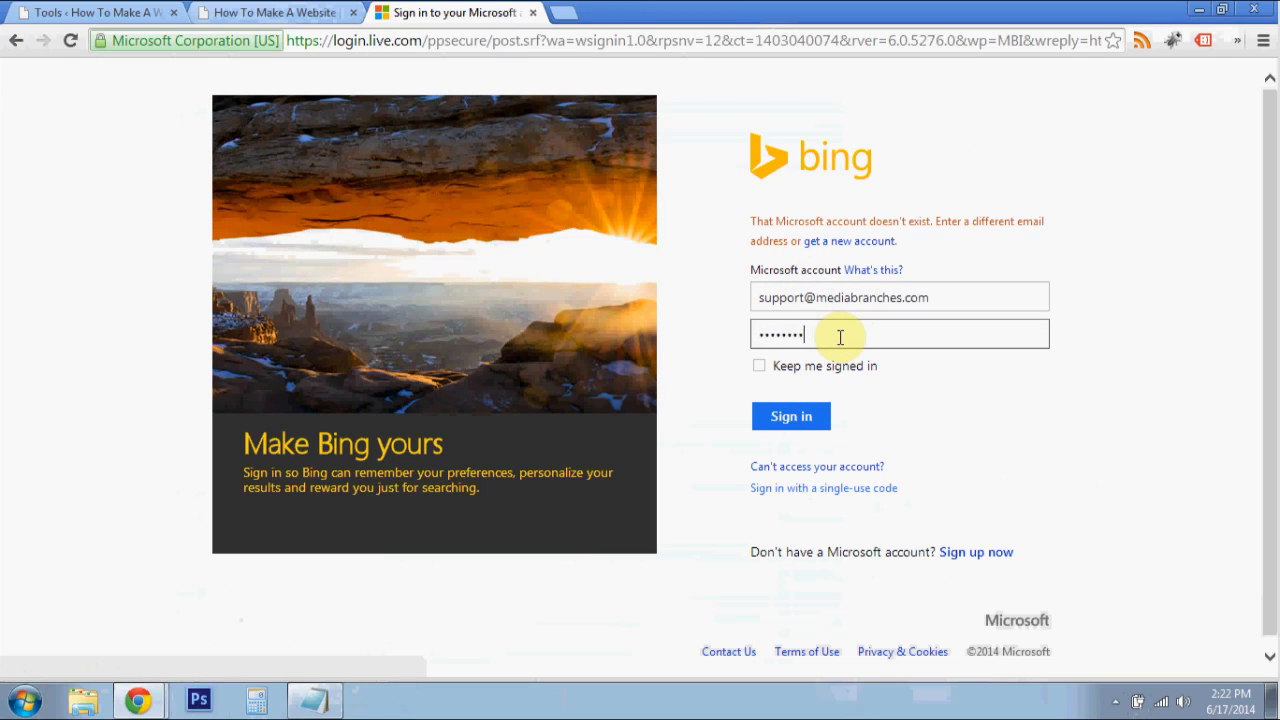
{"action": "key", "text": "Return"}
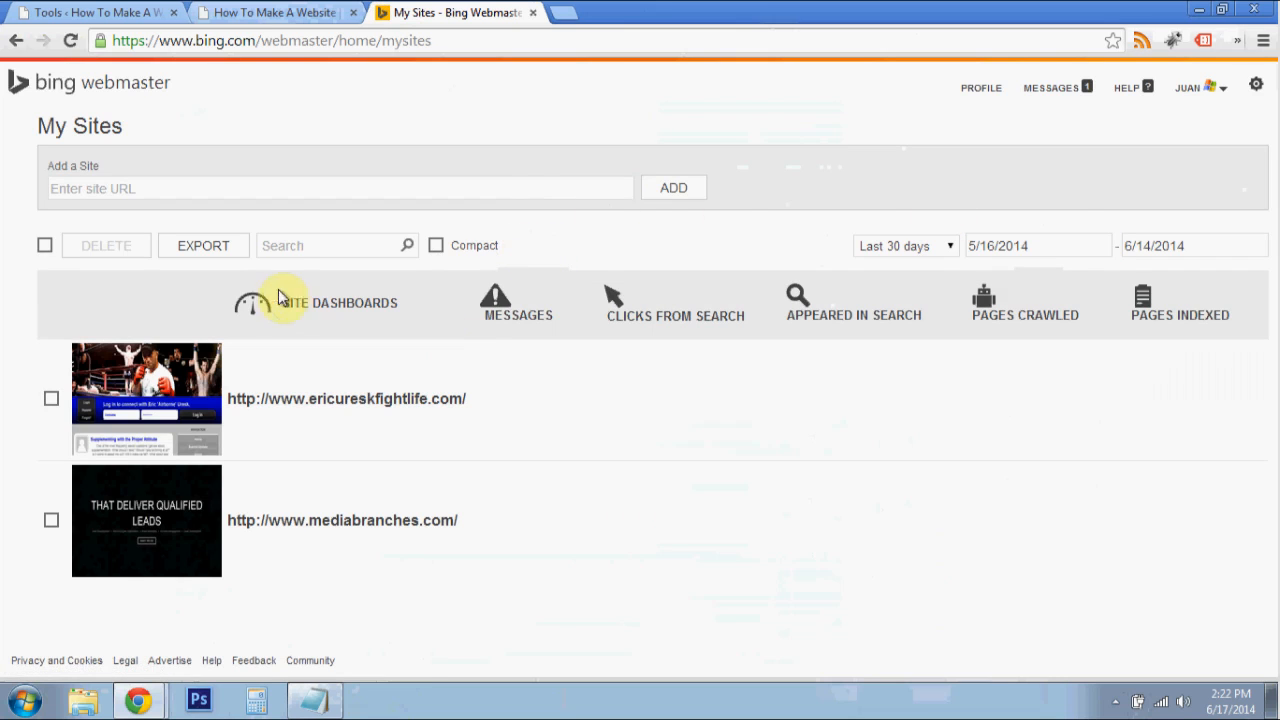
{"action": "left_click", "coordinate": [450, 189]}
{"action": "left_click", "coordinate": [237, 12]}
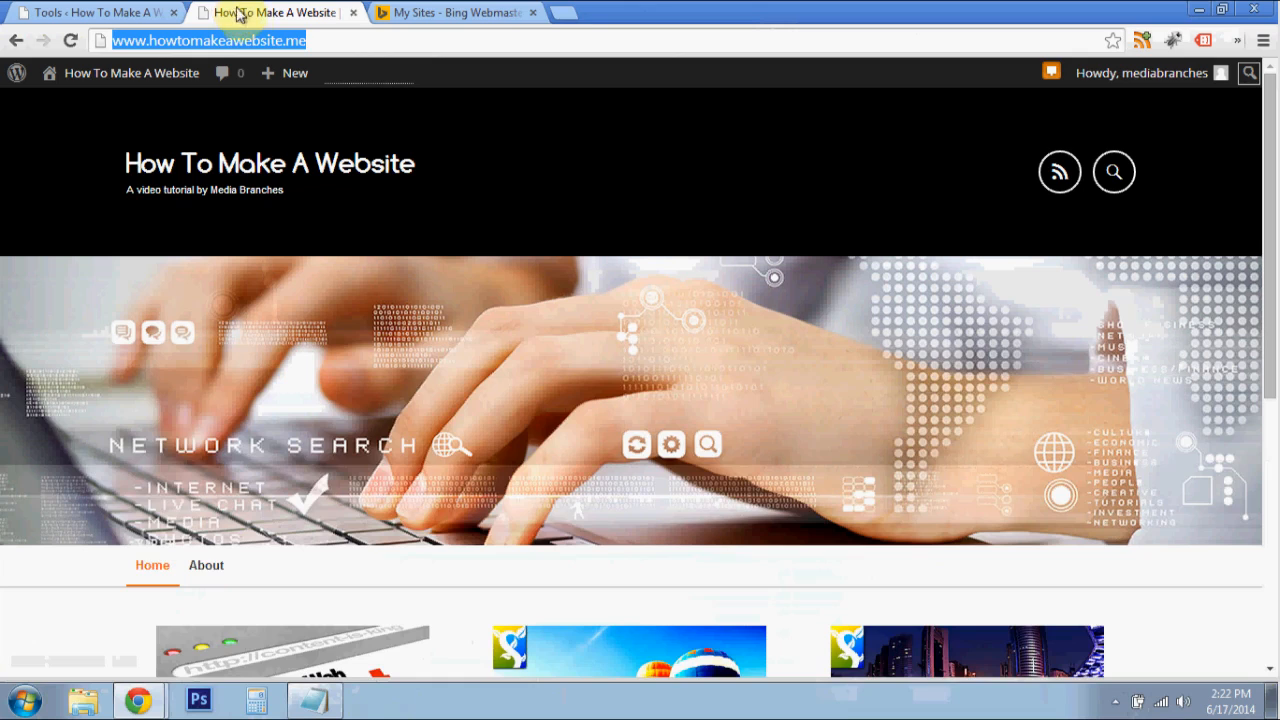
{"action": "left_click", "coordinate": [563, 12]}
{"action": "left_click", "coordinate": [712, 12]}
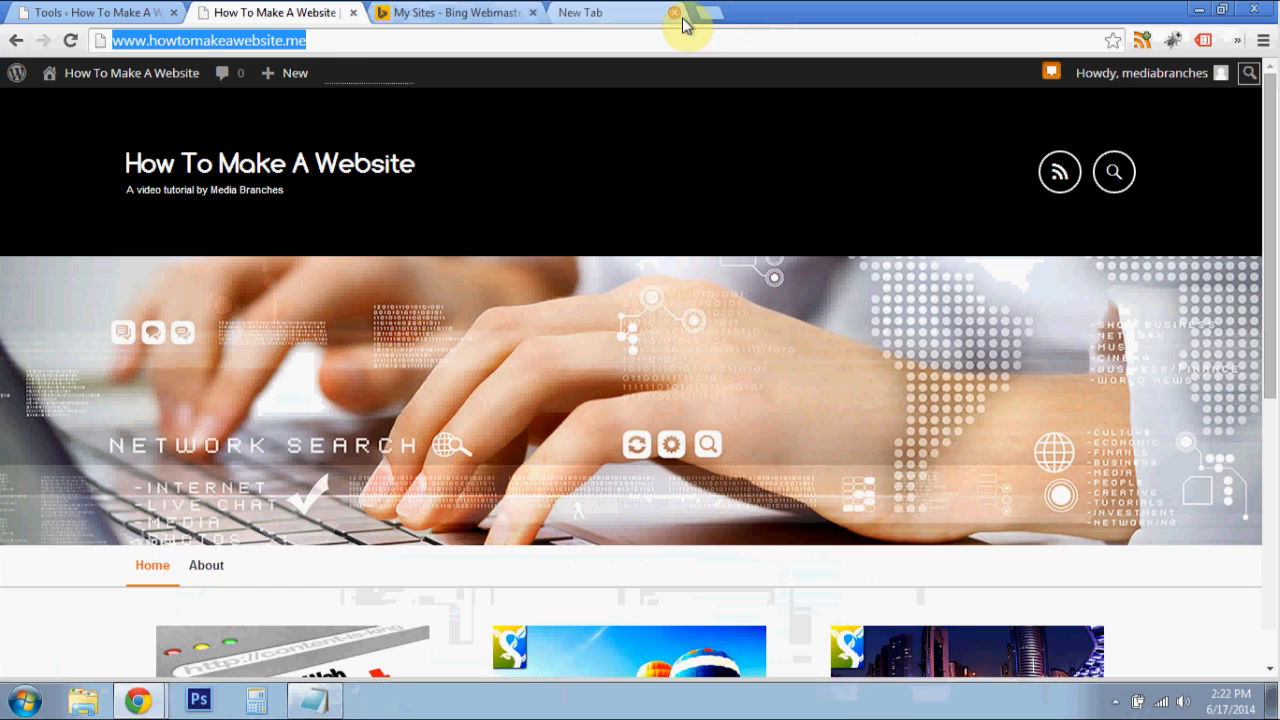
{"action": "right_click", "coordinate": [190, 40]}
{"action": "left_click", "coordinate": [224, 103]}
{"action": "left_click", "coordinate": [430, 10]}
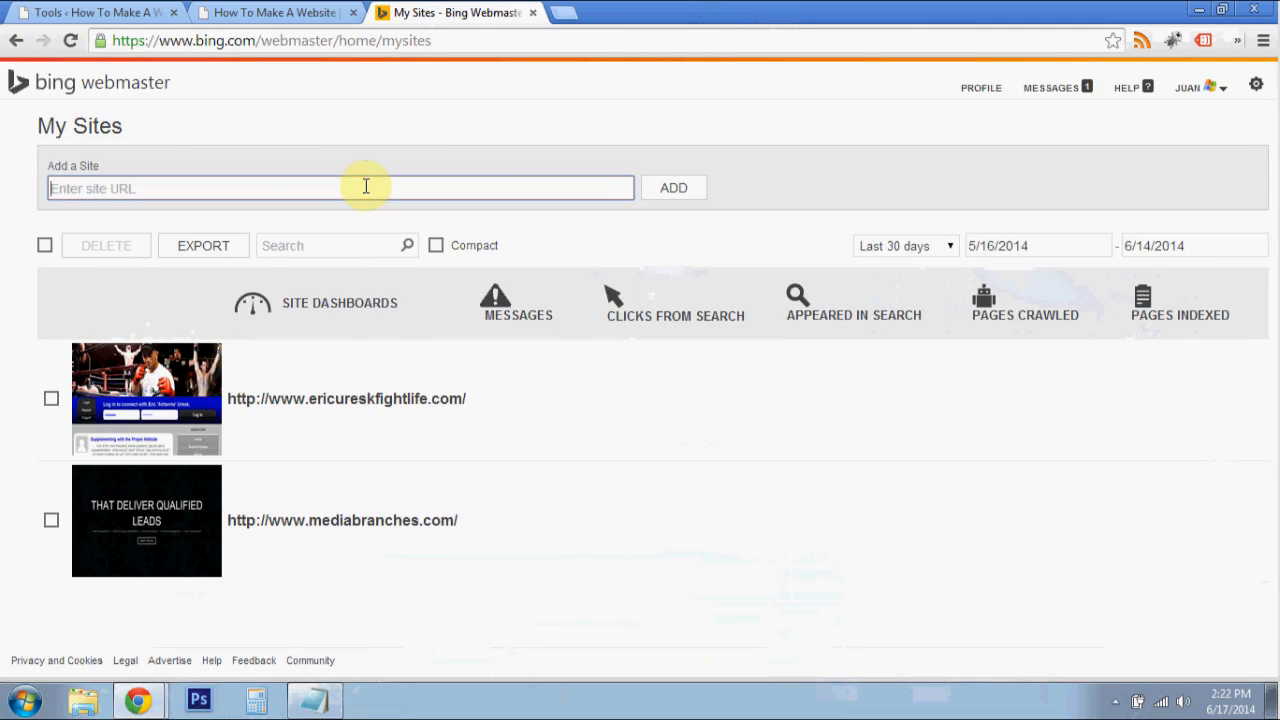
{"action": "right_click", "coordinate": [366, 186]}
{"action": "left_click", "coordinate": [450, 295]}
{"action": "left_click", "coordinate": [666, 192]}
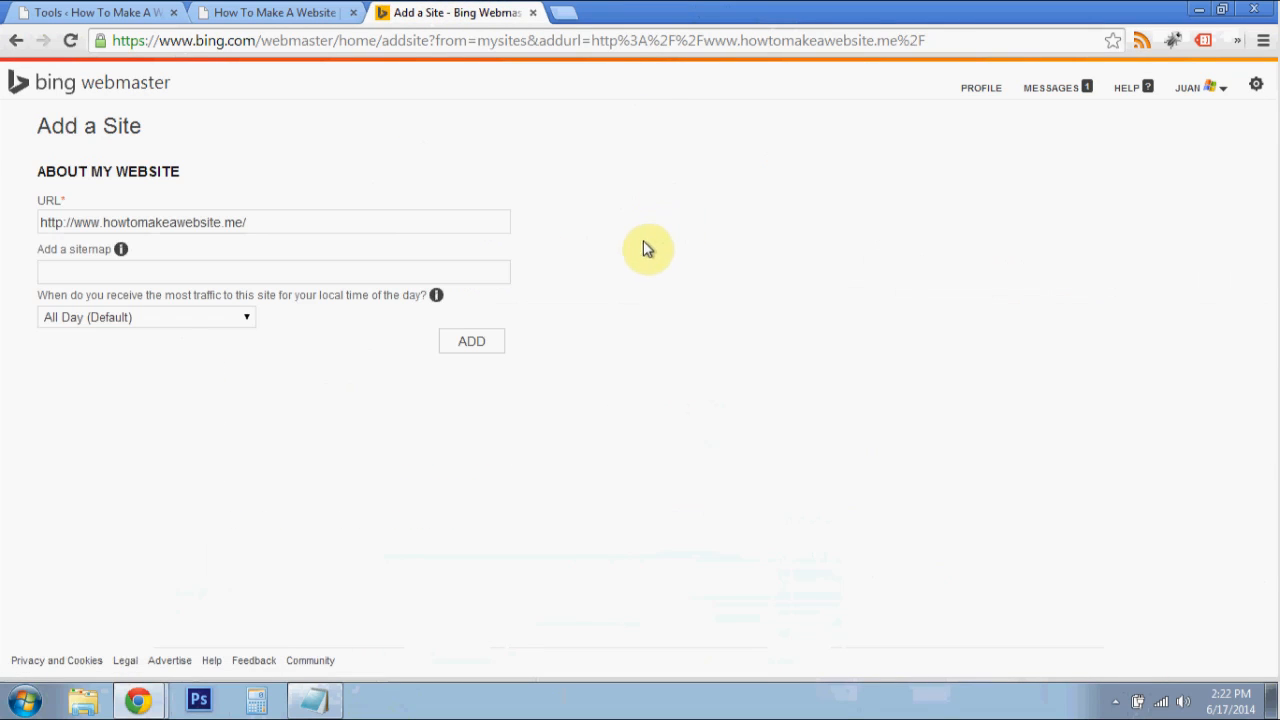
{"action": "left_click", "coordinate": [428, 264]}
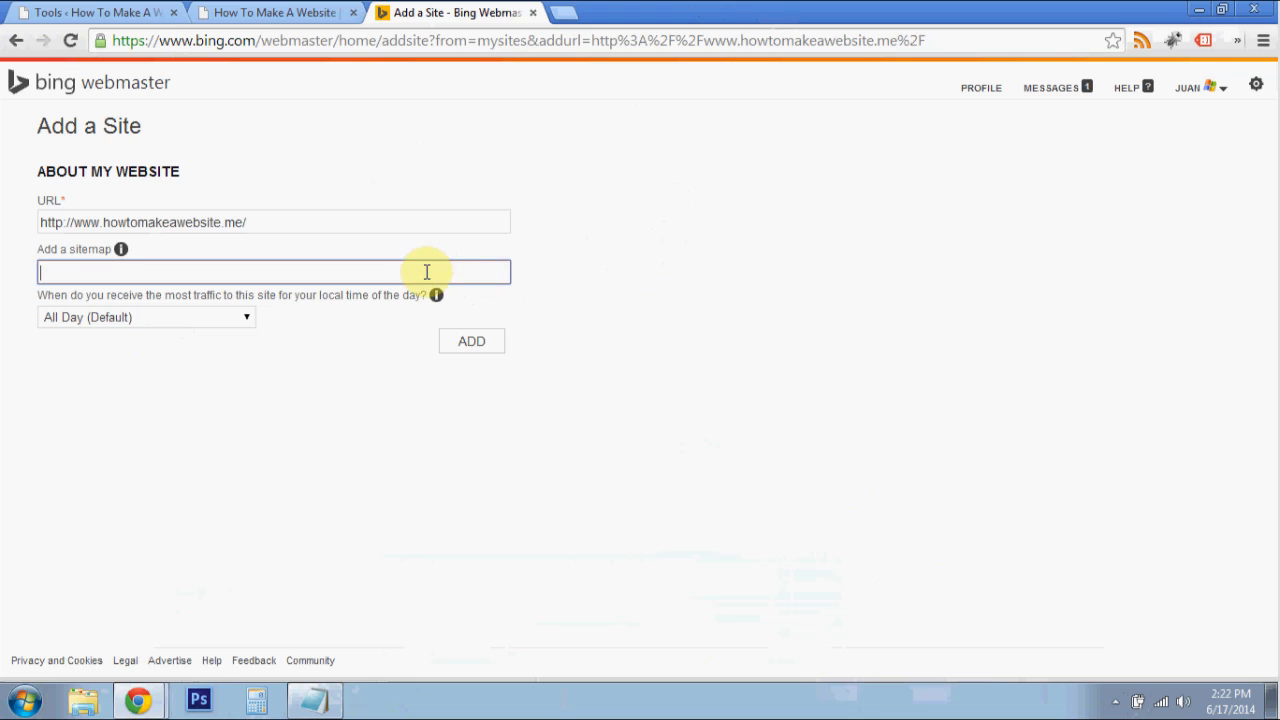
{"action": "right_click", "coordinate": [336, 274]}
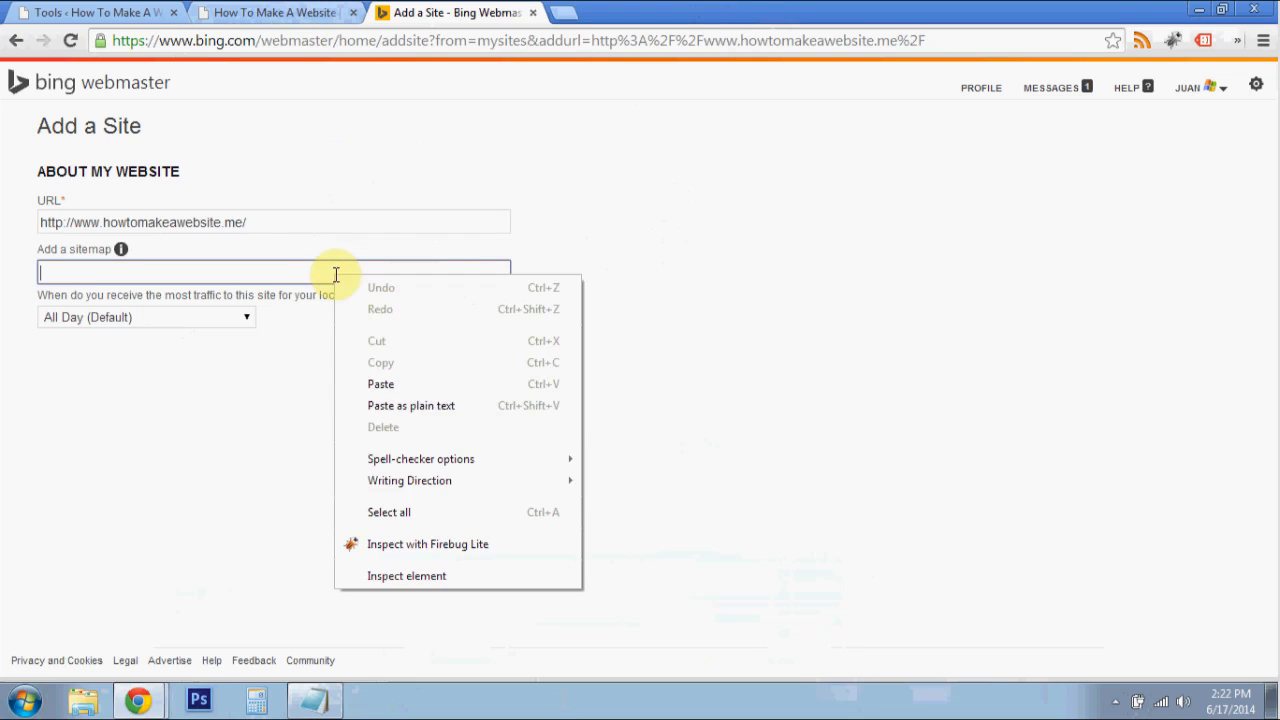
{"action": "left_click", "coordinate": [390, 405]}
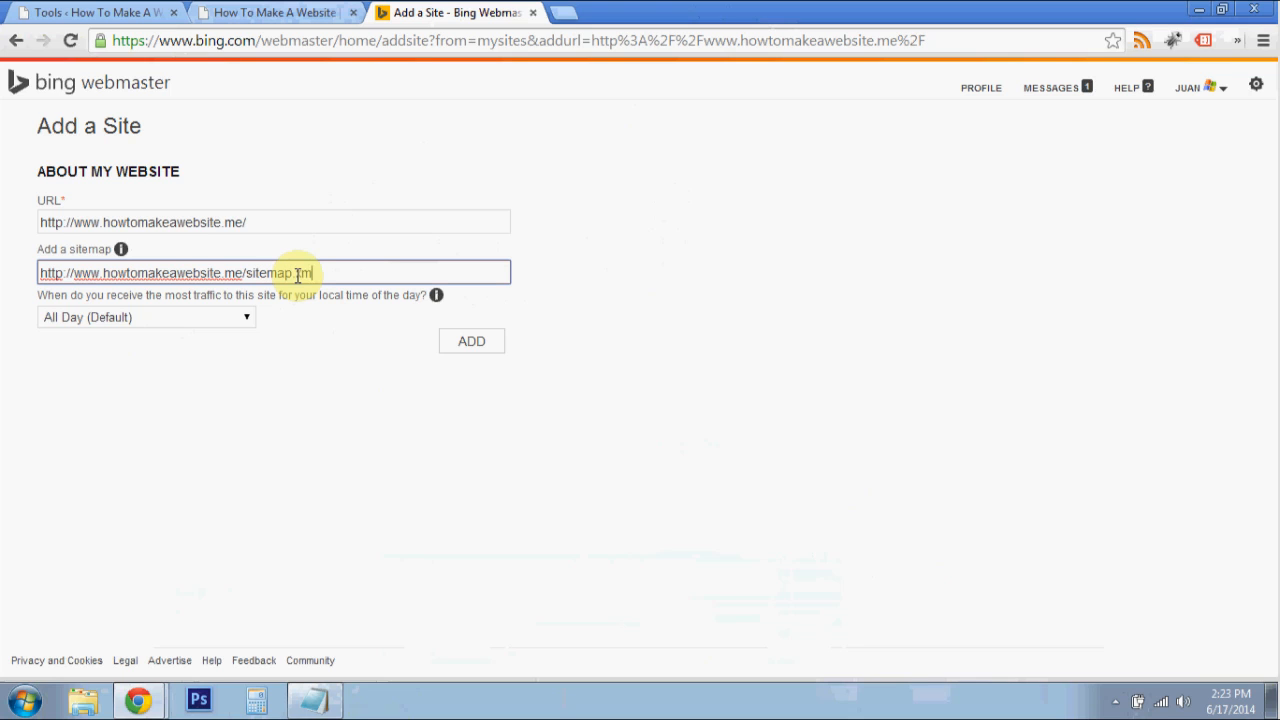
{"action": "left_click", "coordinate": [629, 342]}
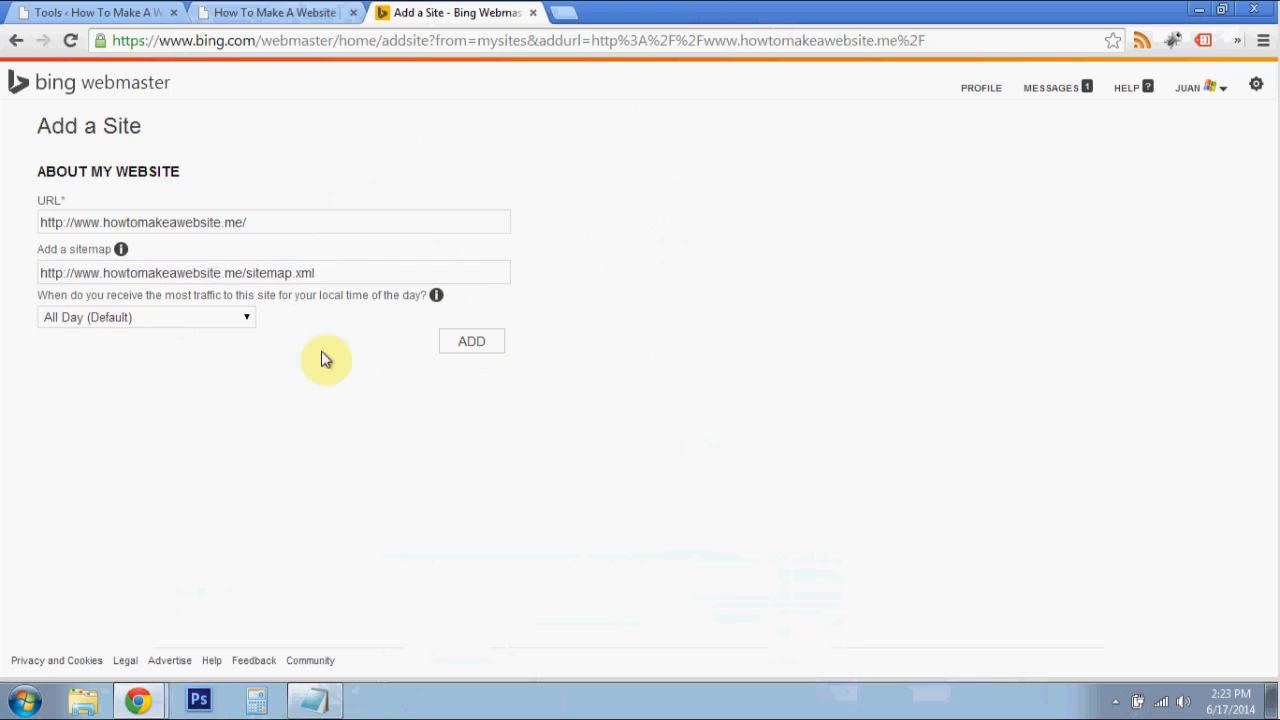
{"action": "left_click", "coordinate": [224, 318]}
{"action": "left_click", "coordinate": [303, 330]}
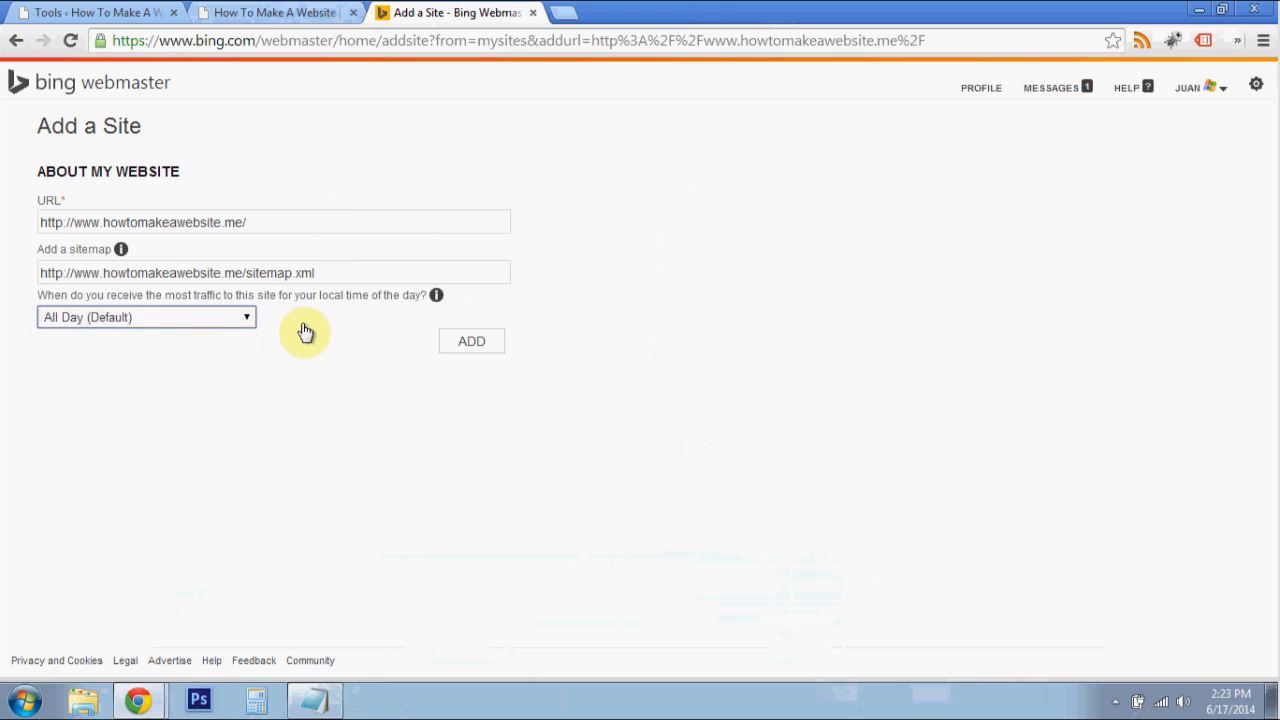
{"action": "left_click", "coordinate": [497, 347]}
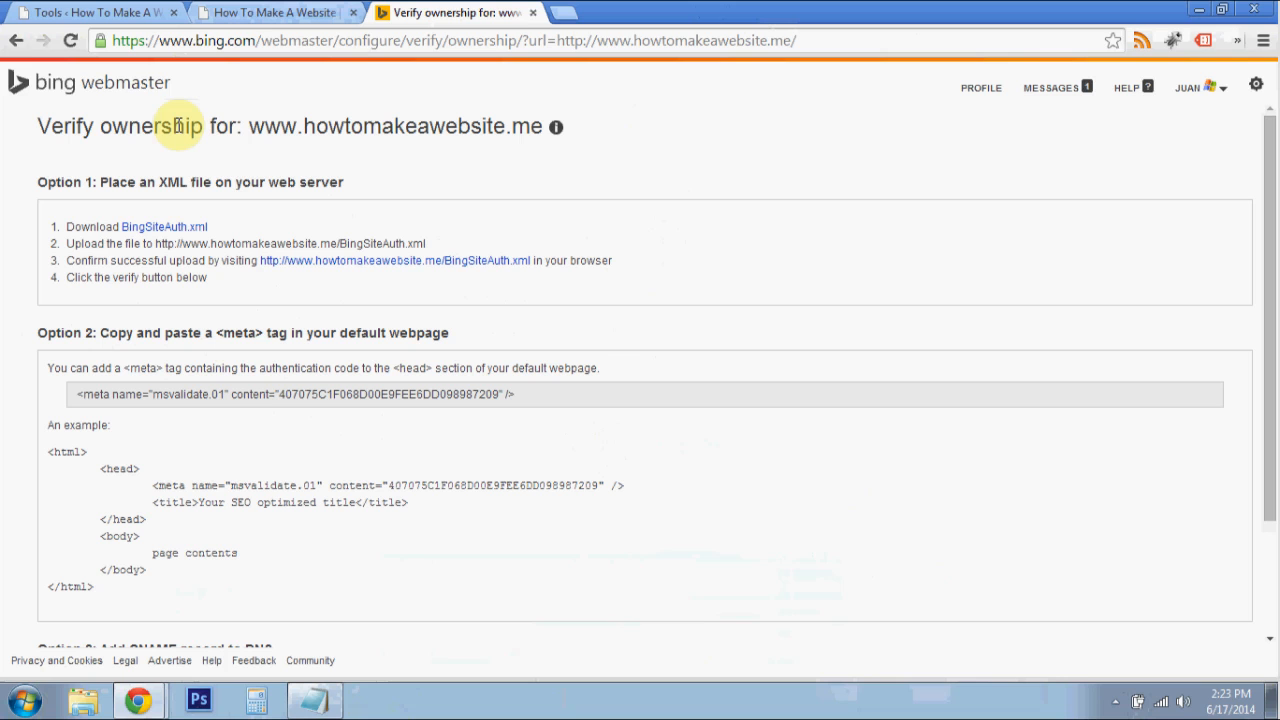
- Review the ownership verification options and copy the authentication code from Option 2's example meta tag
{"action": "scroll", "coordinate": [95, 235], "scroll_direction": "down", "scroll_amount": 1}
{"action": "scroll", "coordinate": [65, 248], "scroll_direction": "up", "scroll_amount": 1}
{"action": "left_click_drag", "start_coordinate": [272, 243], "coordinate": [170, 228]}
{"action": "scroll", "coordinate": [200, 290], "scroll_direction": "down", "scroll_amount": 1}
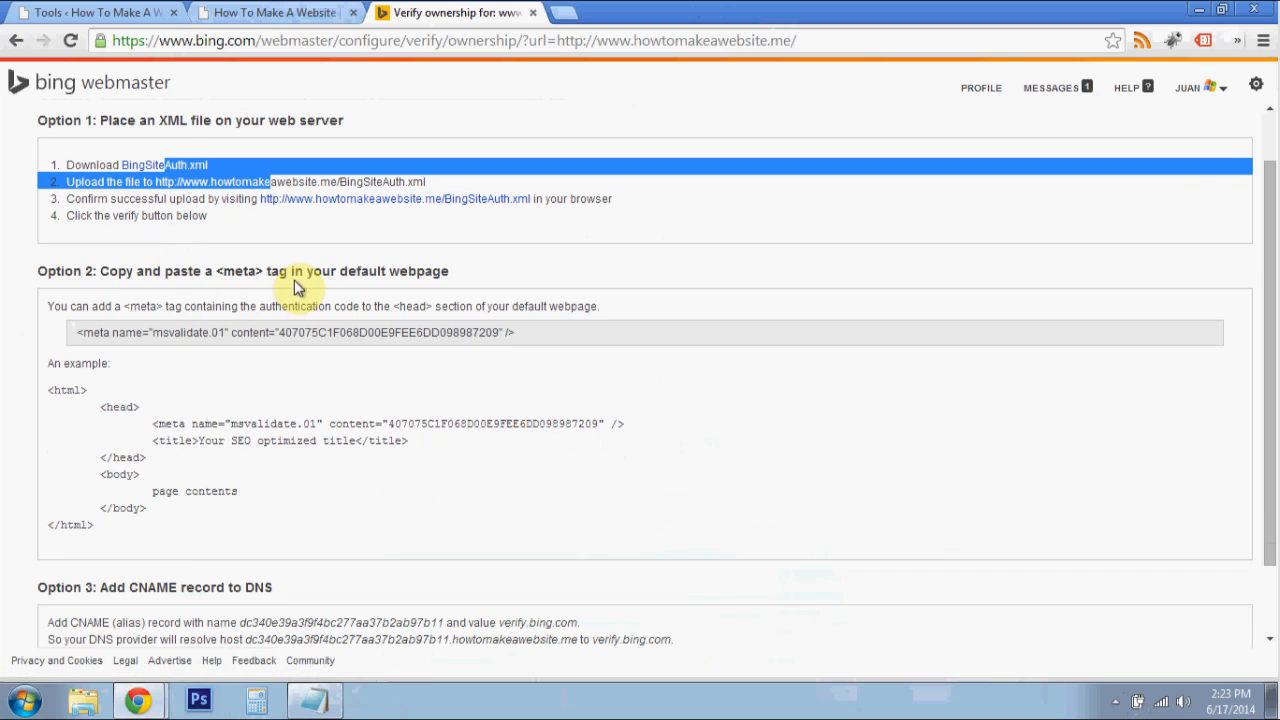
{"action": "left_click_drag", "start_coordinate": [279, 332], "coordinate": [494, 338]}
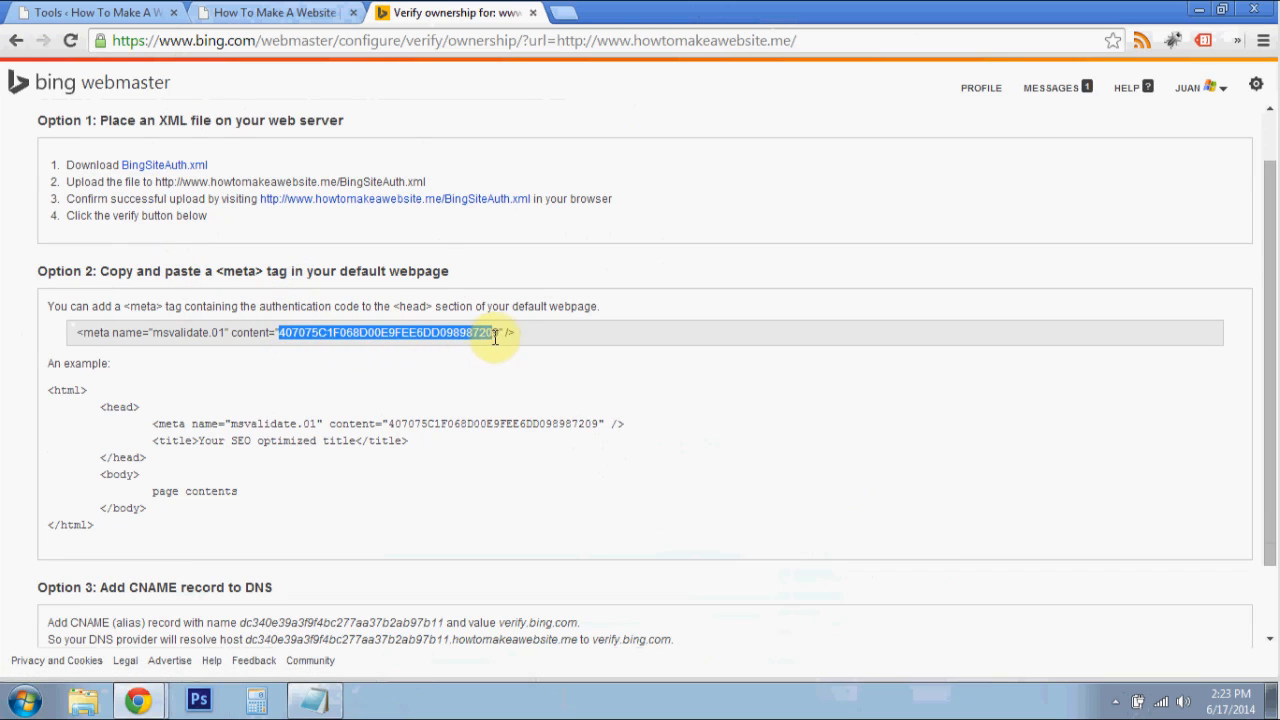
{"action": "triple_click", "coordinate": [500, 337]}
{"action": "left_click", "coordinate": [500, 333]}
{"action": "scroll", "coordinate": [370, 350], "scroll_direction": "down", "scroll_amount": 1}
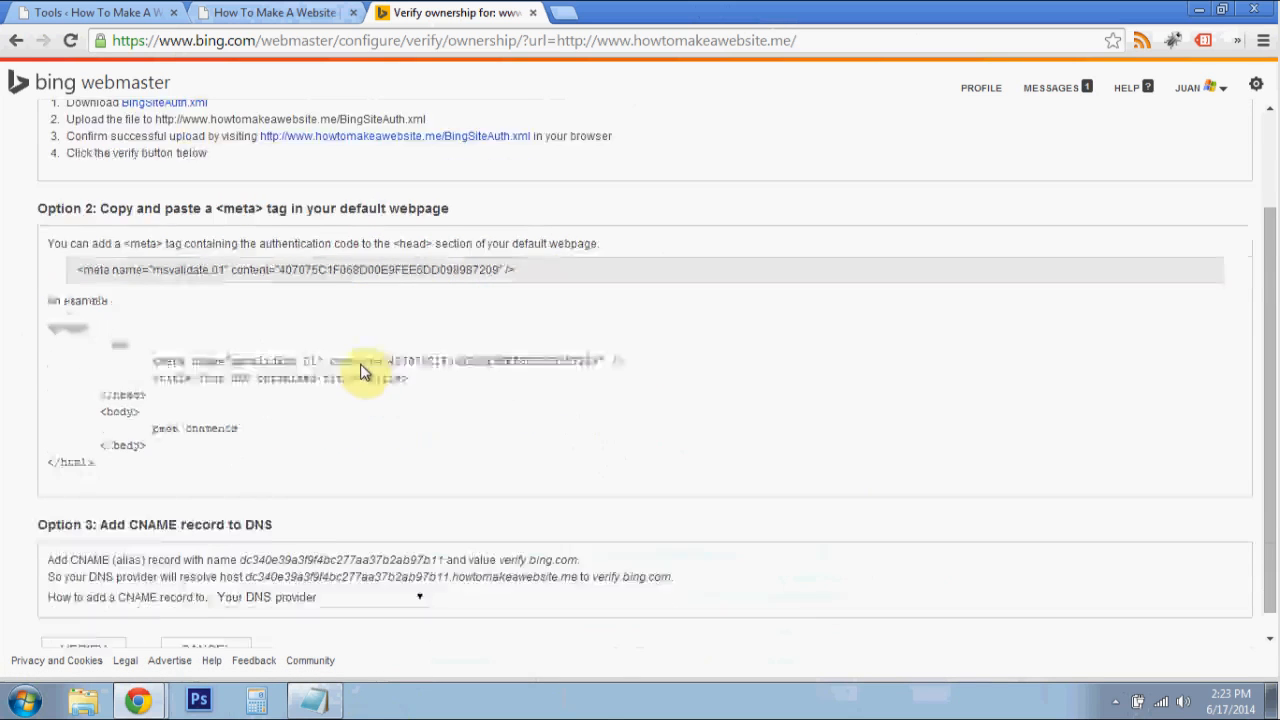
{"action": "left_click_drag", "start_coordinate": [393, 336], "coordinate": [597, 337]}
{"action": "right_click", "coordinate": [578, 340]}
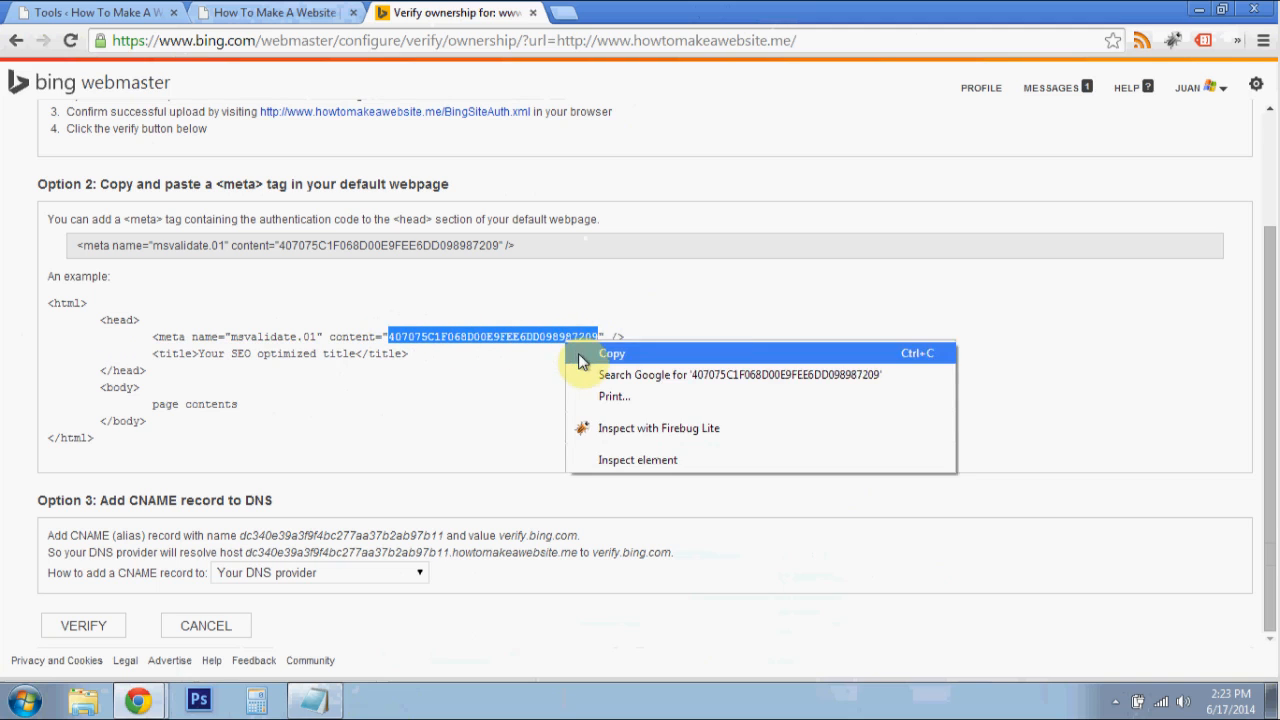
{"action": "left_click", "coordinate": [580, 354]}
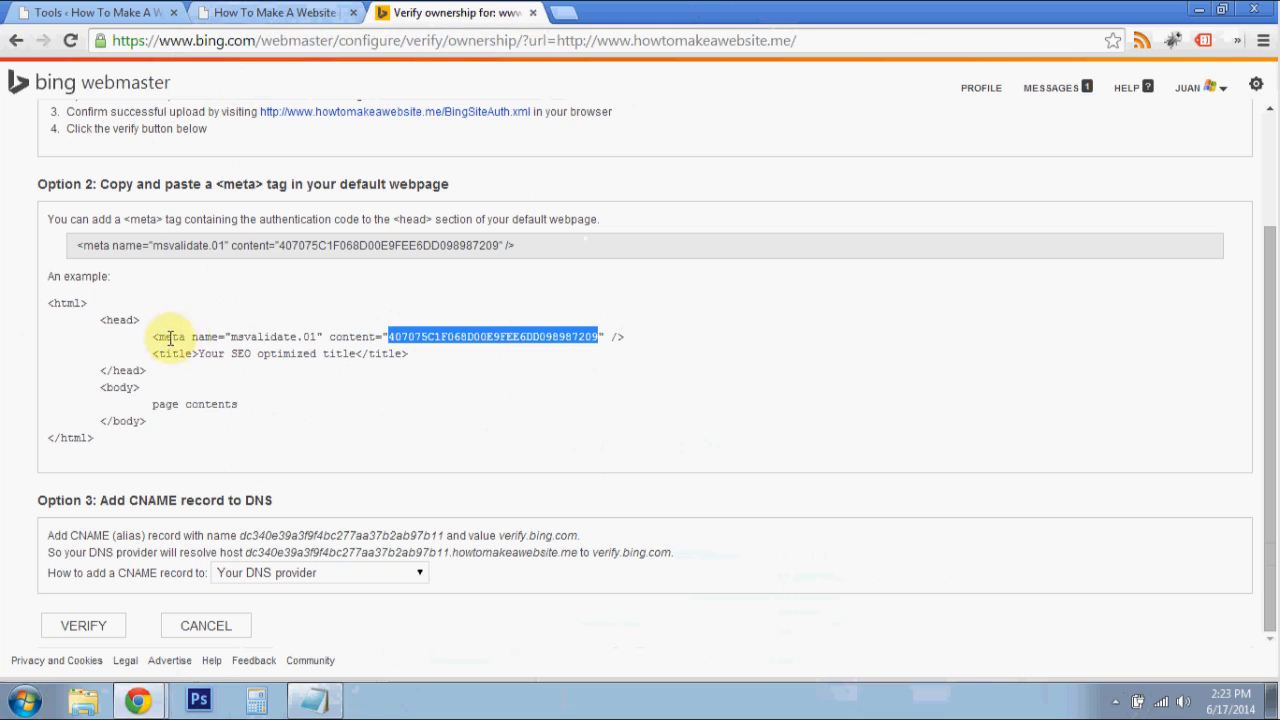
- Highlight the whole example meta tag, and recopy only the authentication code inside its content quotes
{"action": "left_click_drag", "start_coordinate": [157, 338], "coordinate": [639, 338]}
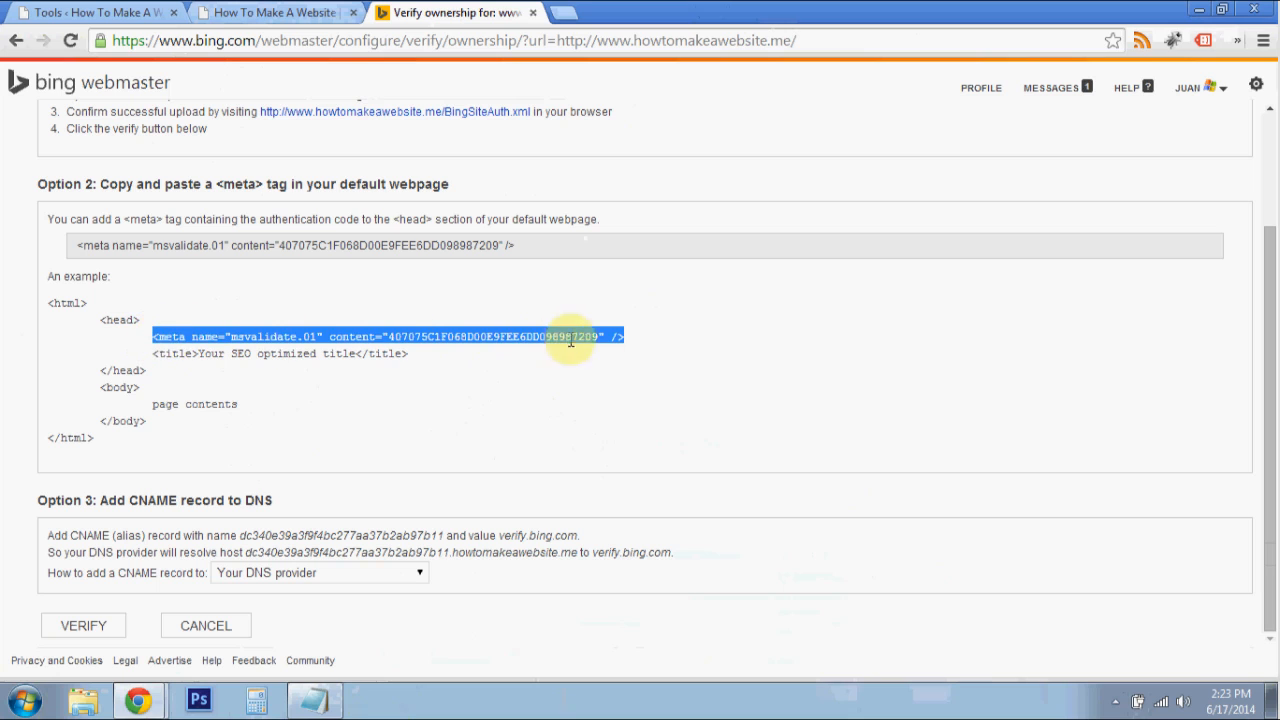
{"action": "double_click", "coordinate": [480, 337]}
{"action": "right_click", "coordinate": [482, 337]}
{"action": "left_click", "coordinate": [501, 356]}
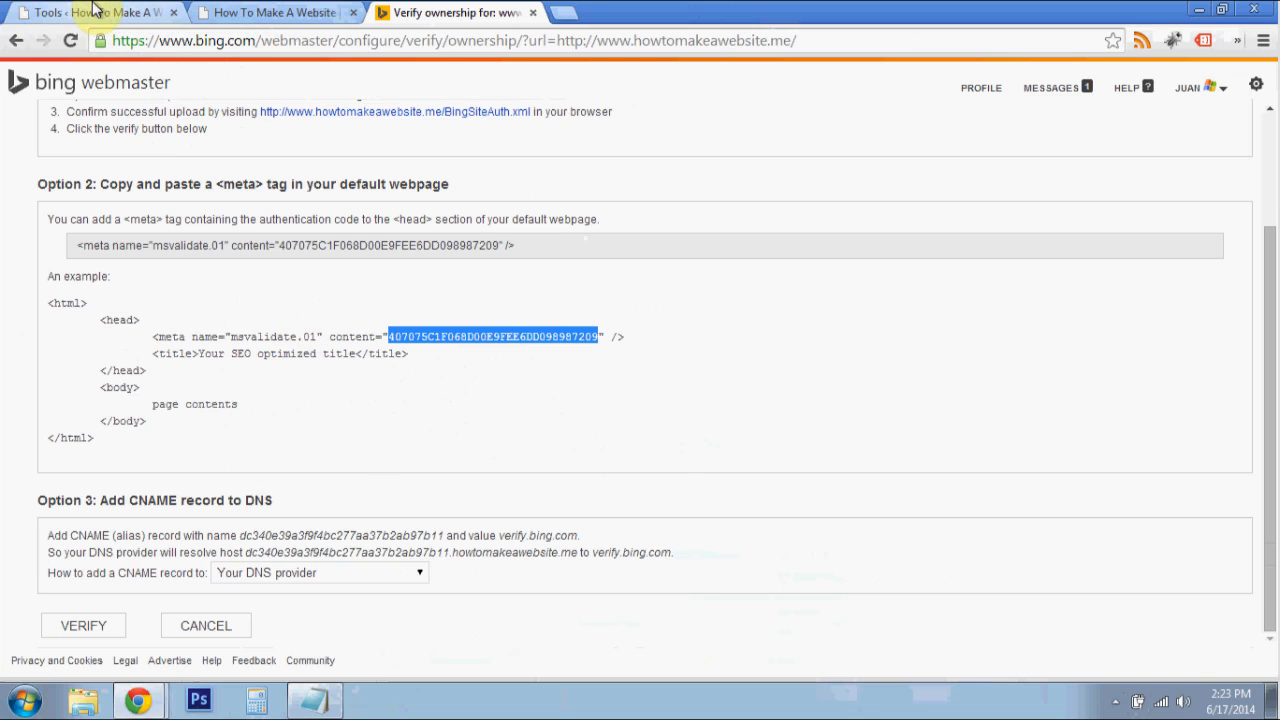
- Return to the WordPress Tools page, paste the copied authentication code as the Bing Webmaster Center verification value, and save the changes
{"action": "left_click", "coordinate": [166, 9]}
{"action": "scroll", "coordinate": [404, 262], "scroll_direction": "down", "scroll_amount": 2}
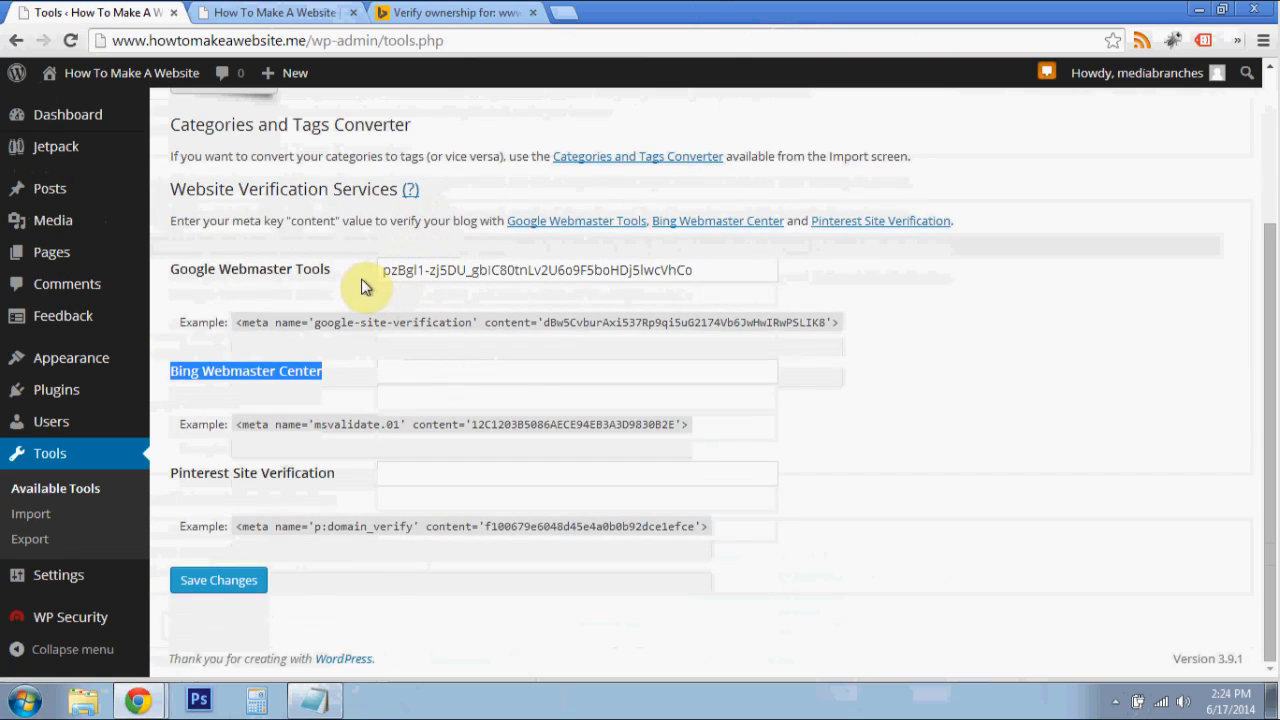
{"action": "left_click", "coordinate": [330, 307]}
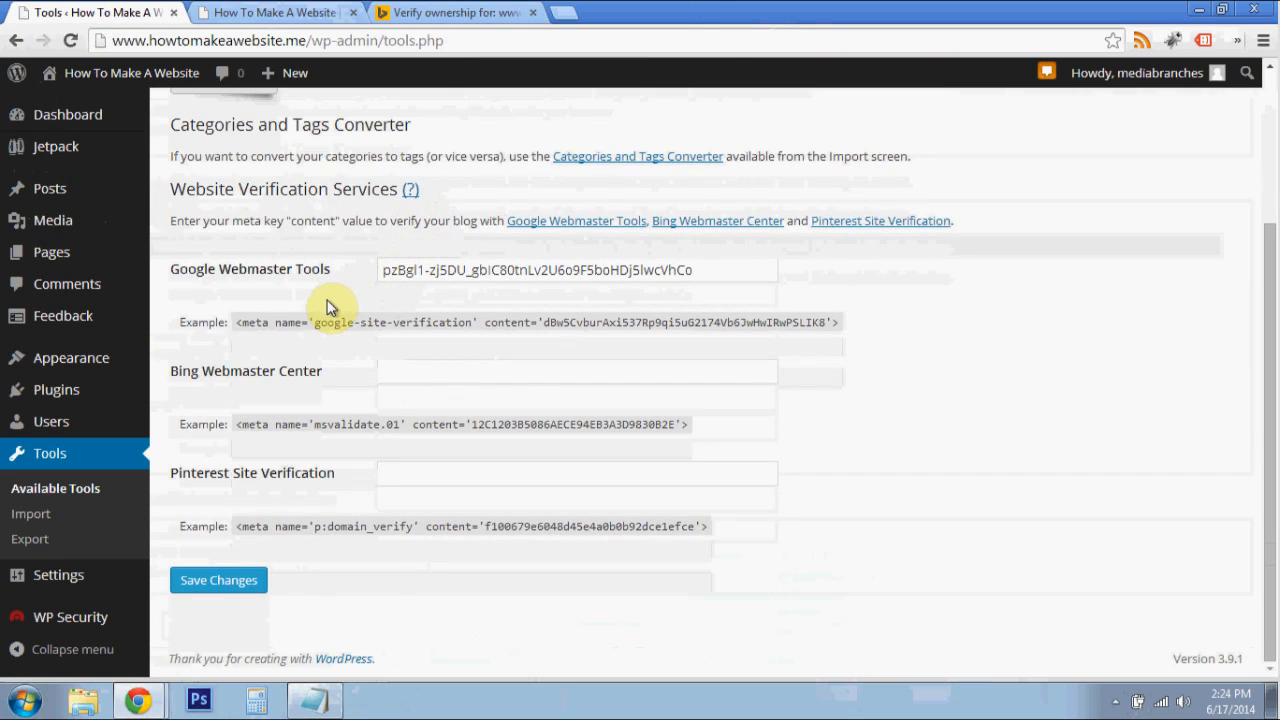
{"action": "right_click", "coordinate": [456, 376]}
{"action": "left_click", "coordinate": [509, 490]}
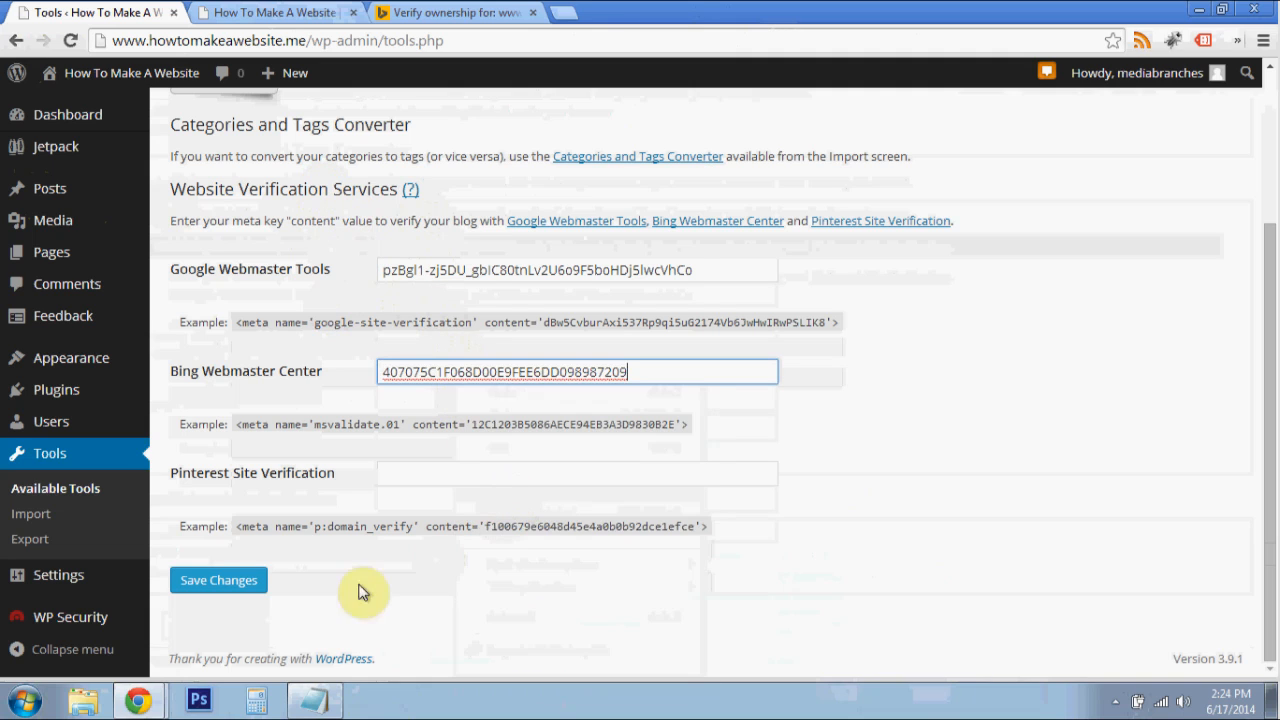
{"action": "left_click", "coordinate": [249, 586]}
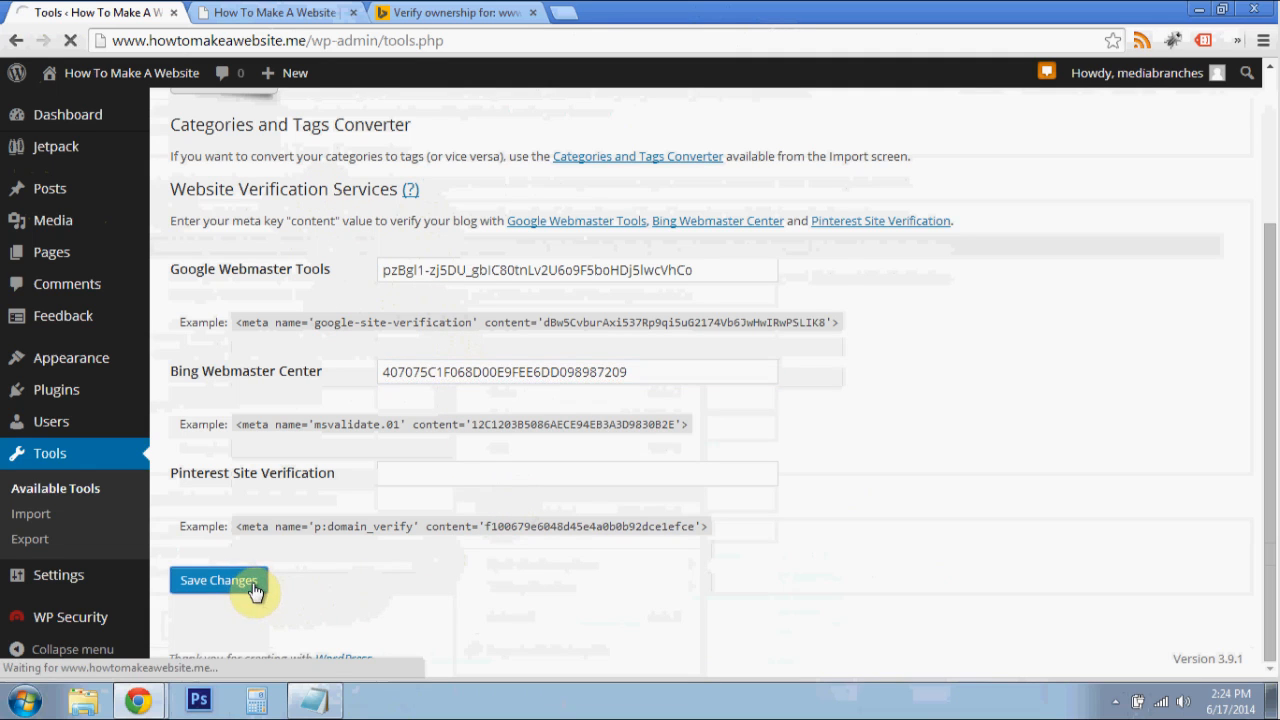
- Switch back to Bing Webmaster Tools and verify ownership of the website
{"action": "left_click", "coordinate": [447, 14]}
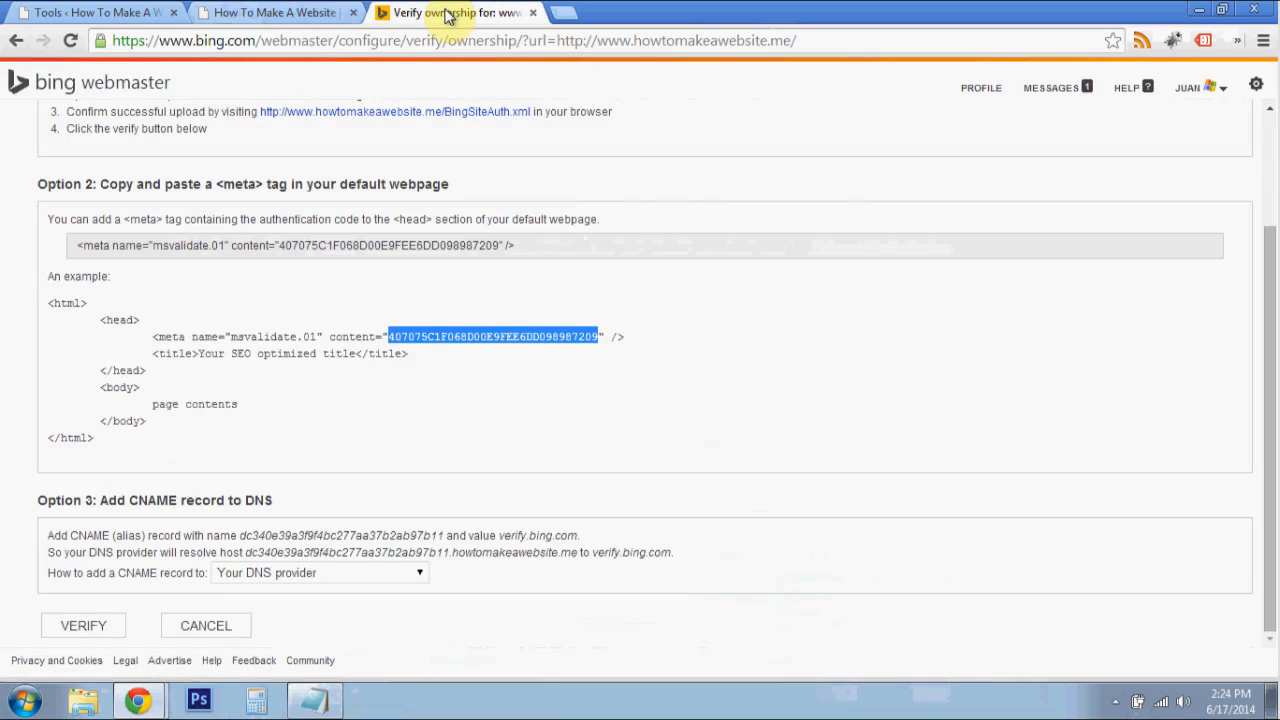
{"action": "left_click", "coordinate": [153, 625]}
{"action": "left_click", "coordinate": [110, 626]}
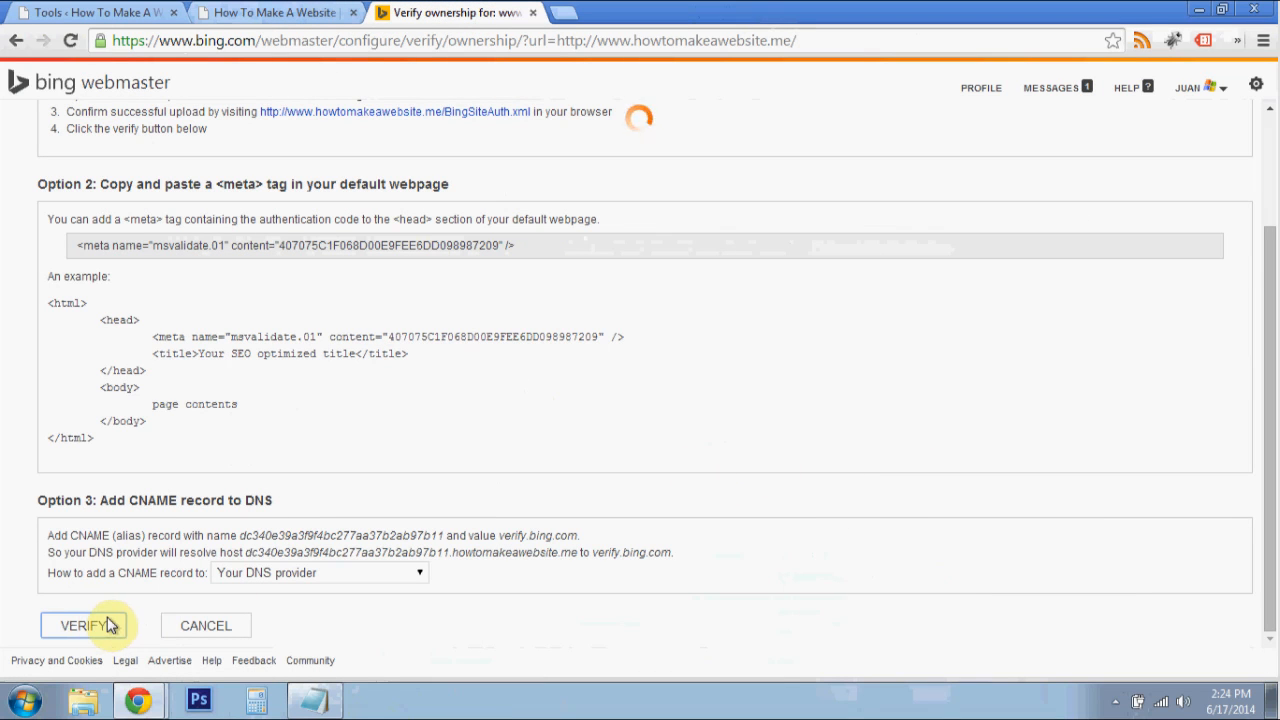
{"action": "left_click", "coordinate": [110, 626]}
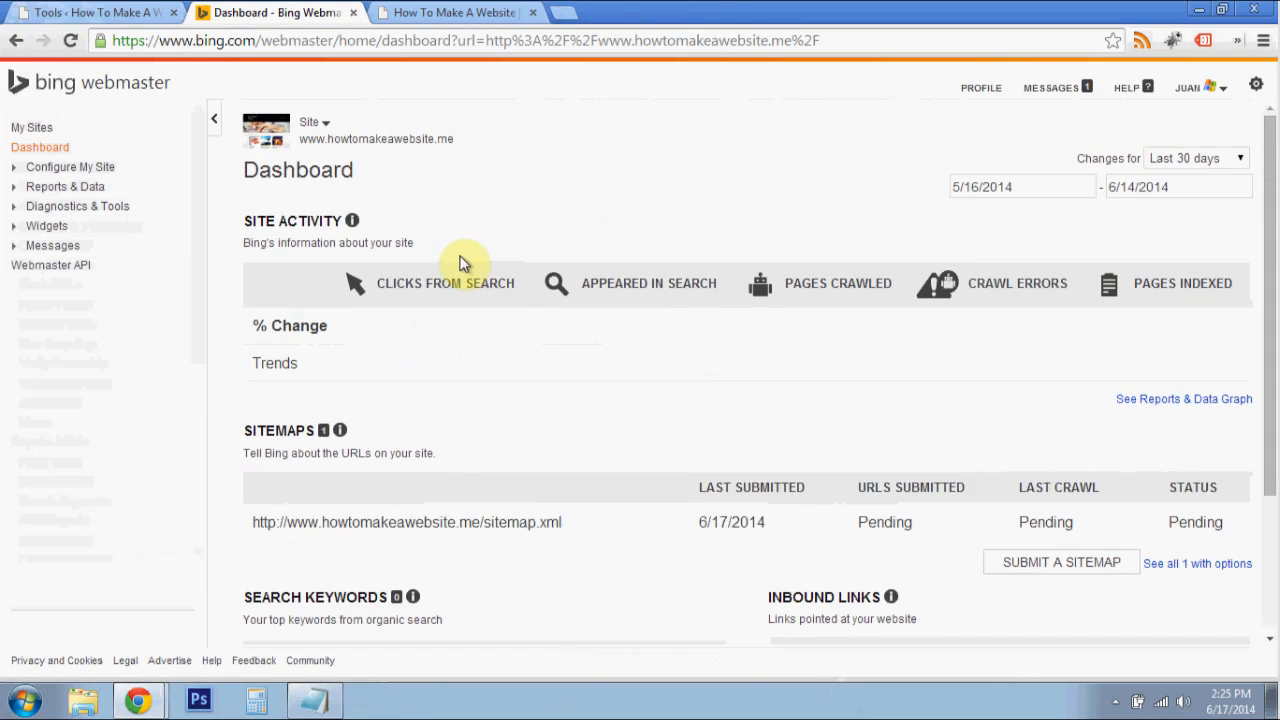
- Review the site's Bing dashboard, including its sitemaps section, and close the Bing Webmaster page
{"action": "scroll", "coordinate": [600, 237], "scroll_direction": "down", "scroll_amount": 3}
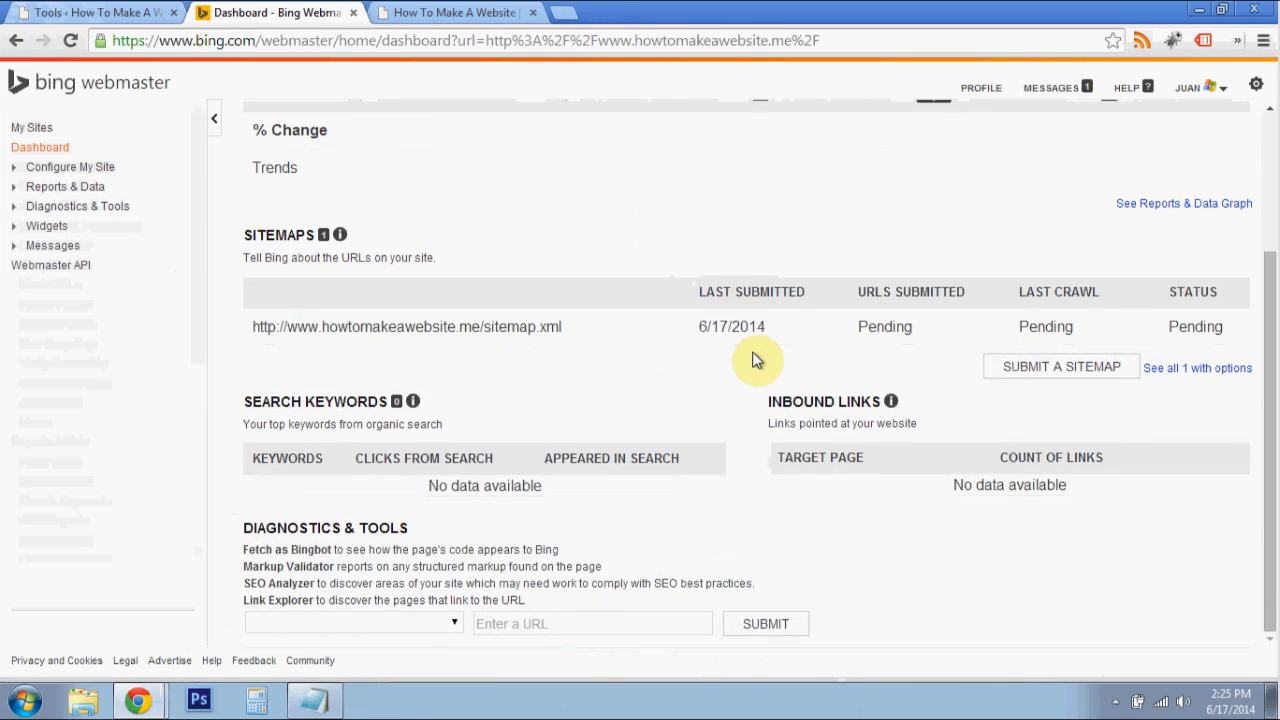
{"action": "scroll", "coordinate": [707, 280], "scroll_direction": "up", "scroll_amount": 3}
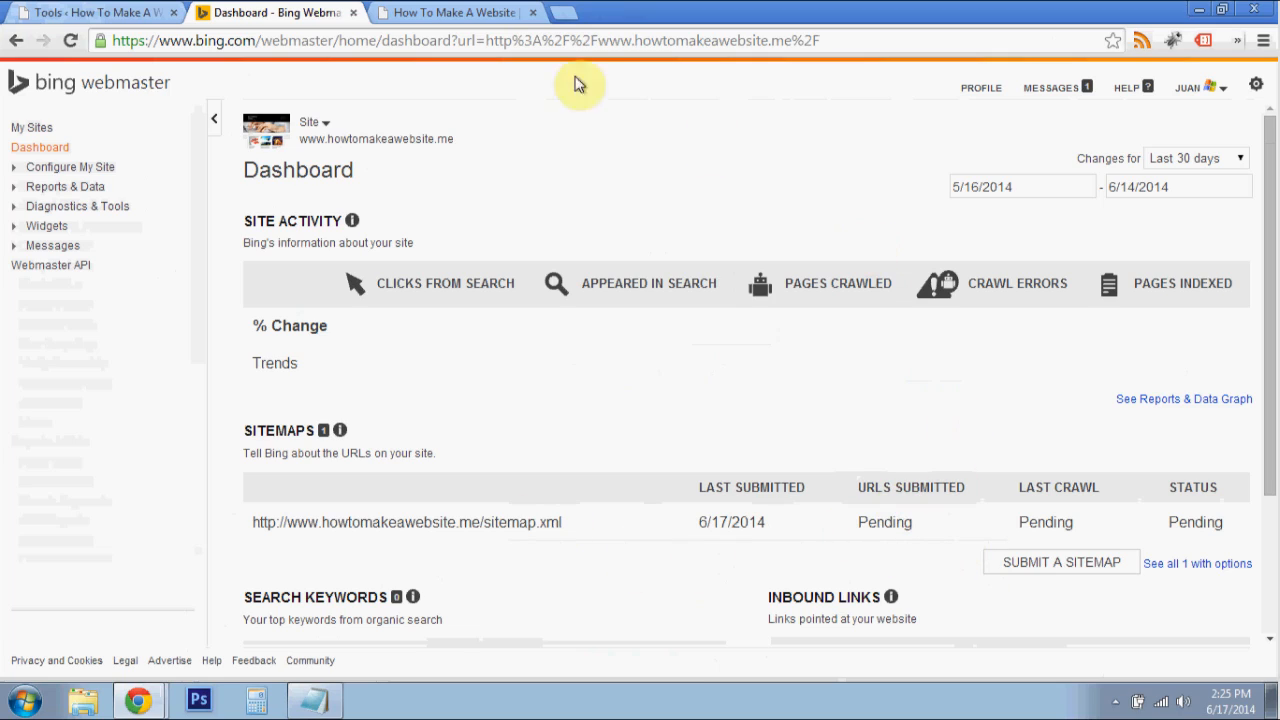
{"action": "left_click", "coordinate": [353, 12]}
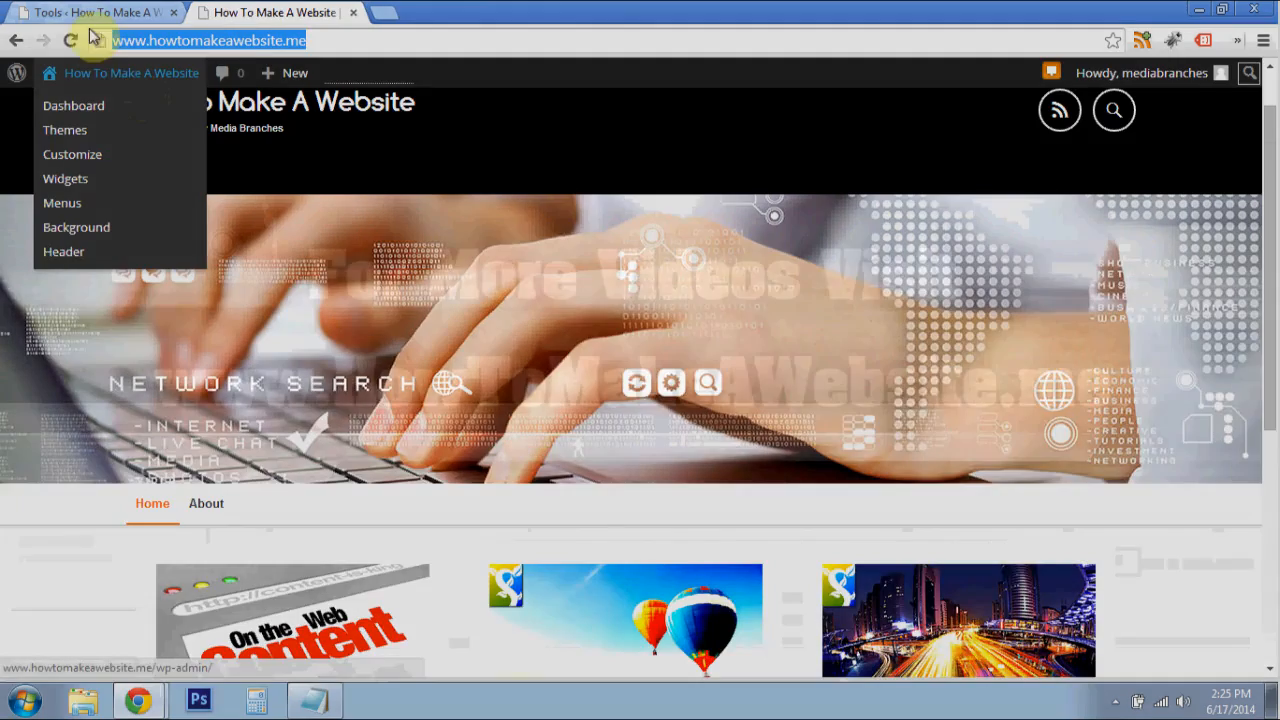